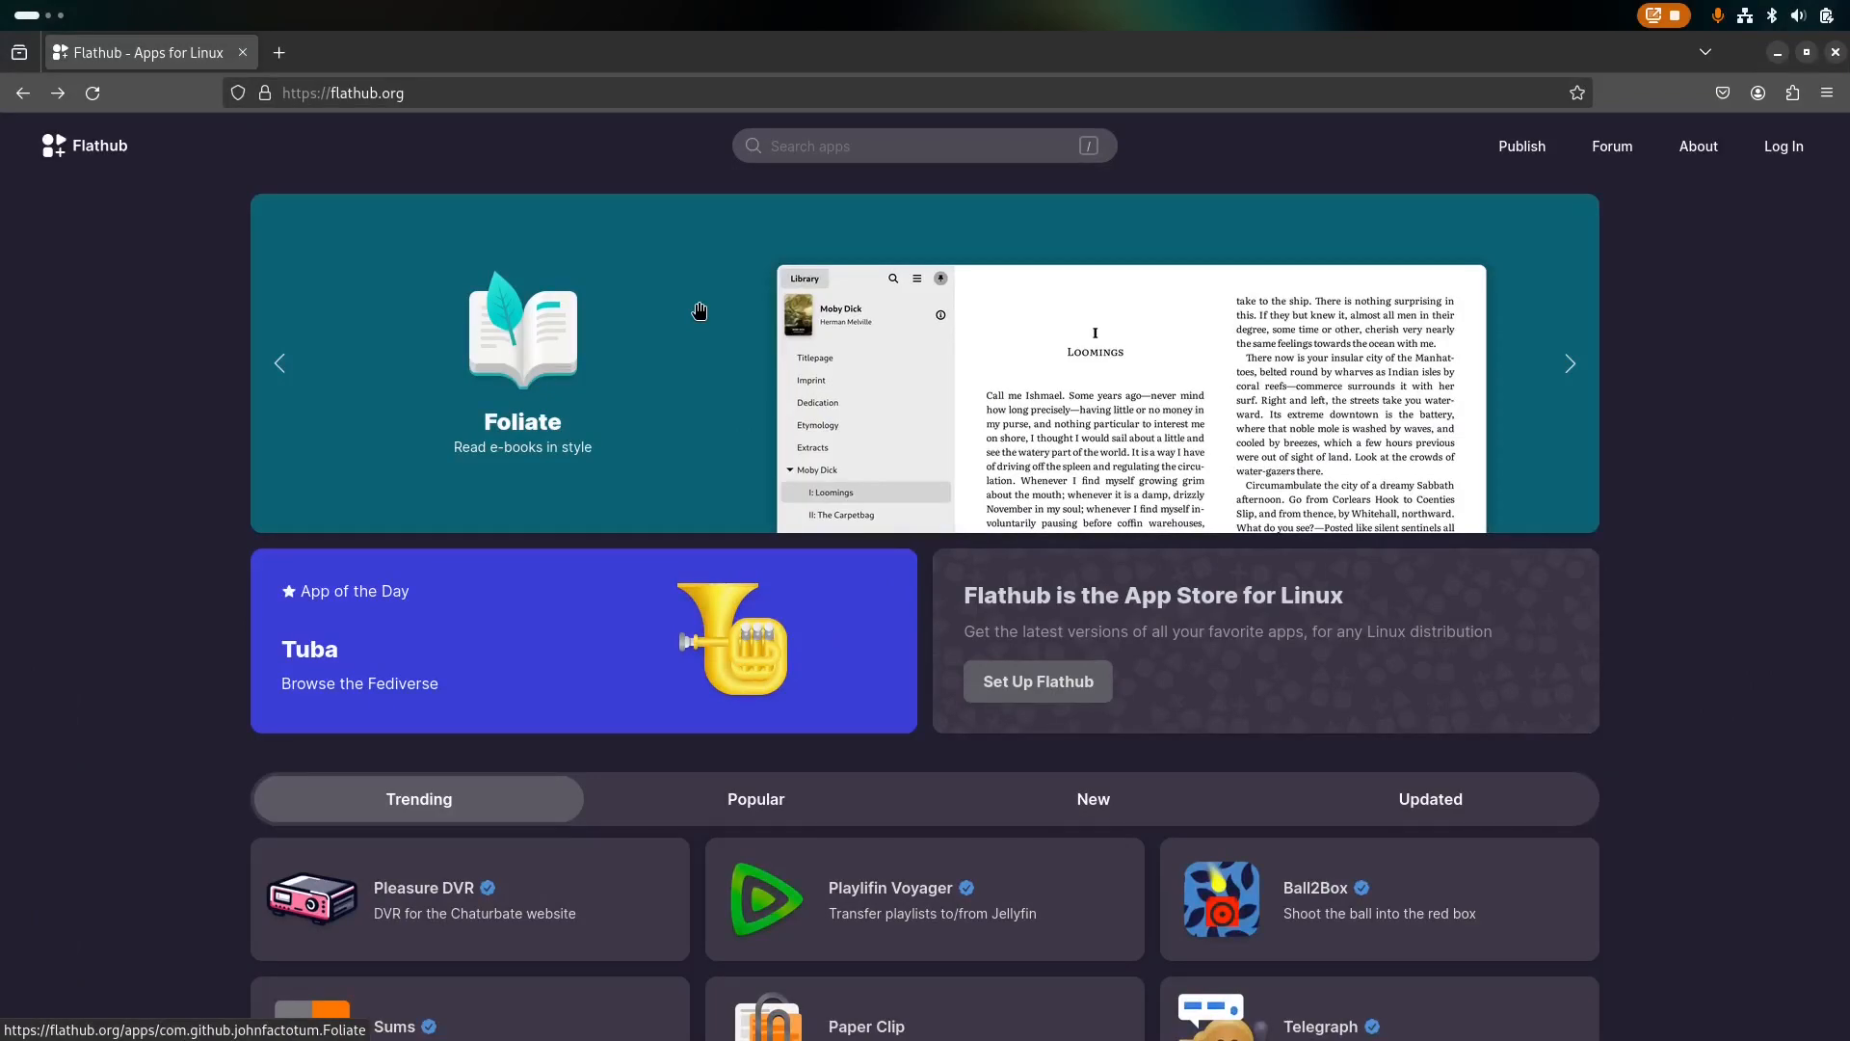
pyautogui.moveTo(465, 93); pyautogui.dragTo(185, 86)
pyautogui.click(497, 97)
pyautogui.click(1823, 620)
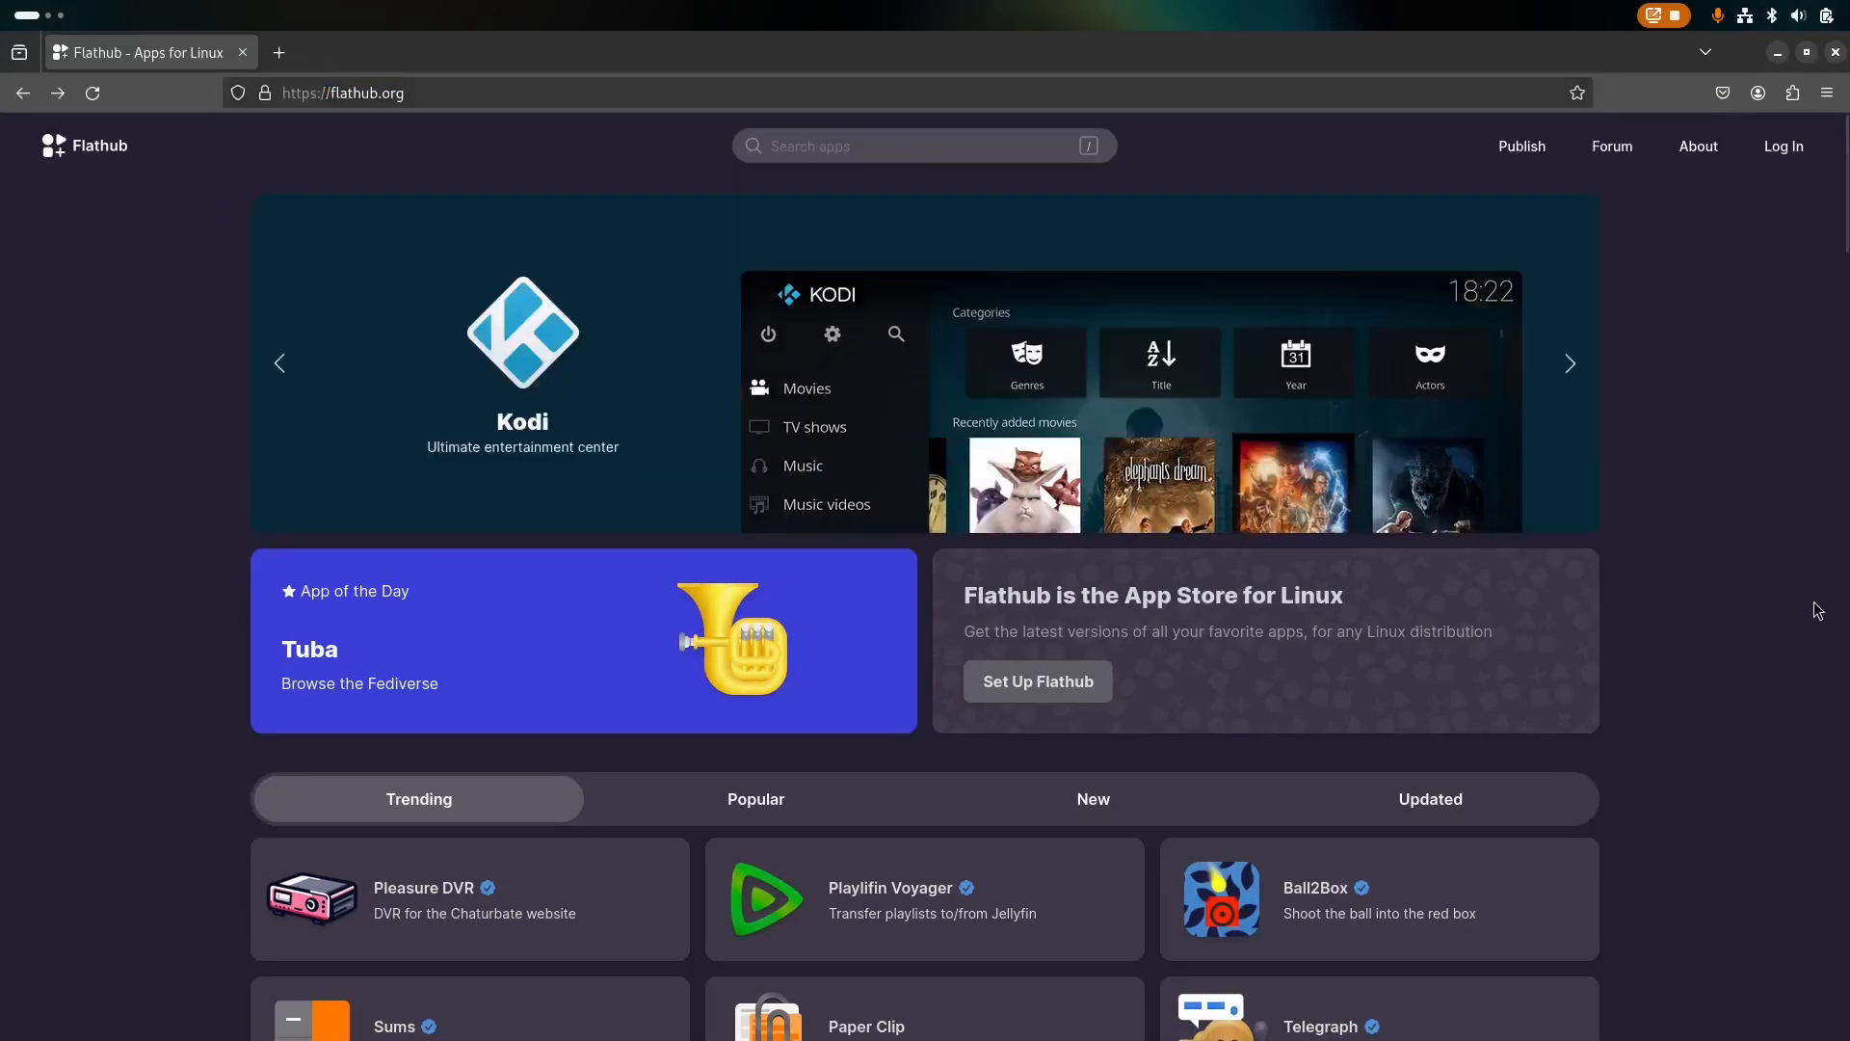
# - Open the Flathub setup guide, look over the supported distributions and review the Ubuntu installation instructions
pyautogui.click(1038, 689)
pyautogui.scroll(-2, 292, 509)
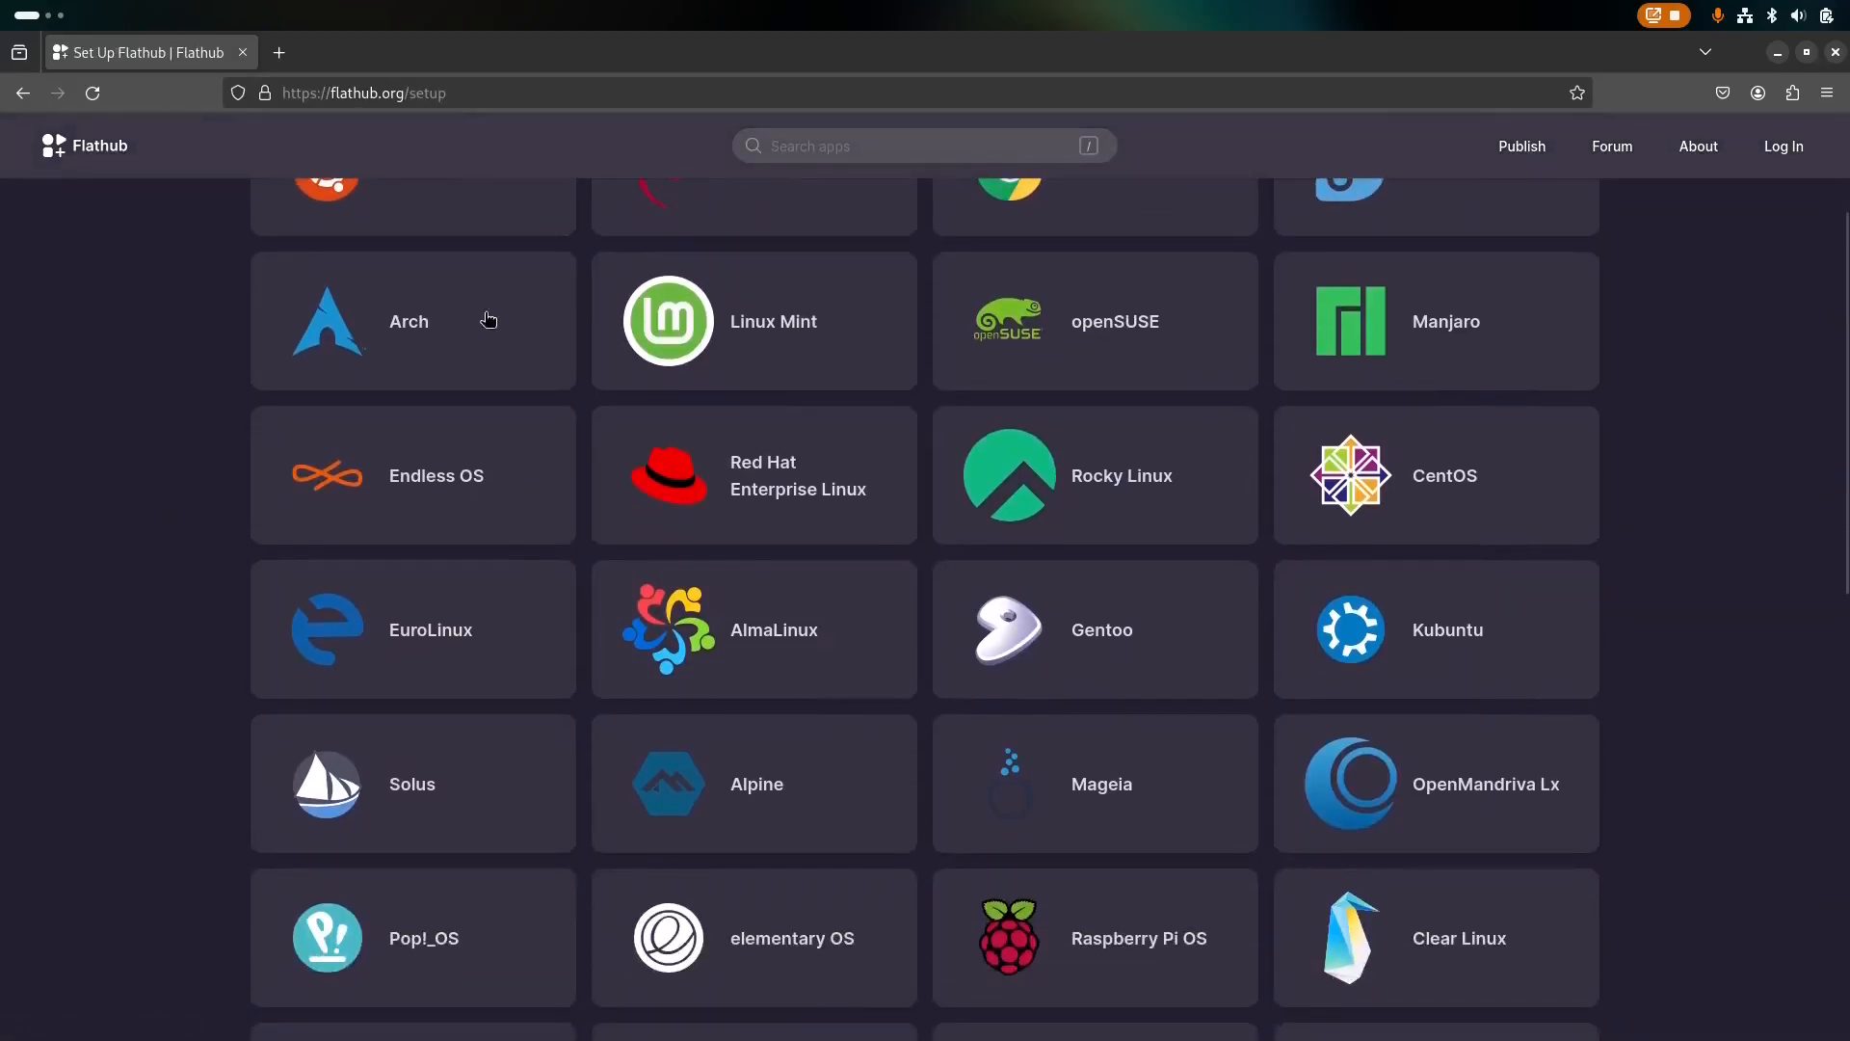
pyautogui.scroll(-1, 928, 715)
pyautogui.scroll(3, 867, 588)
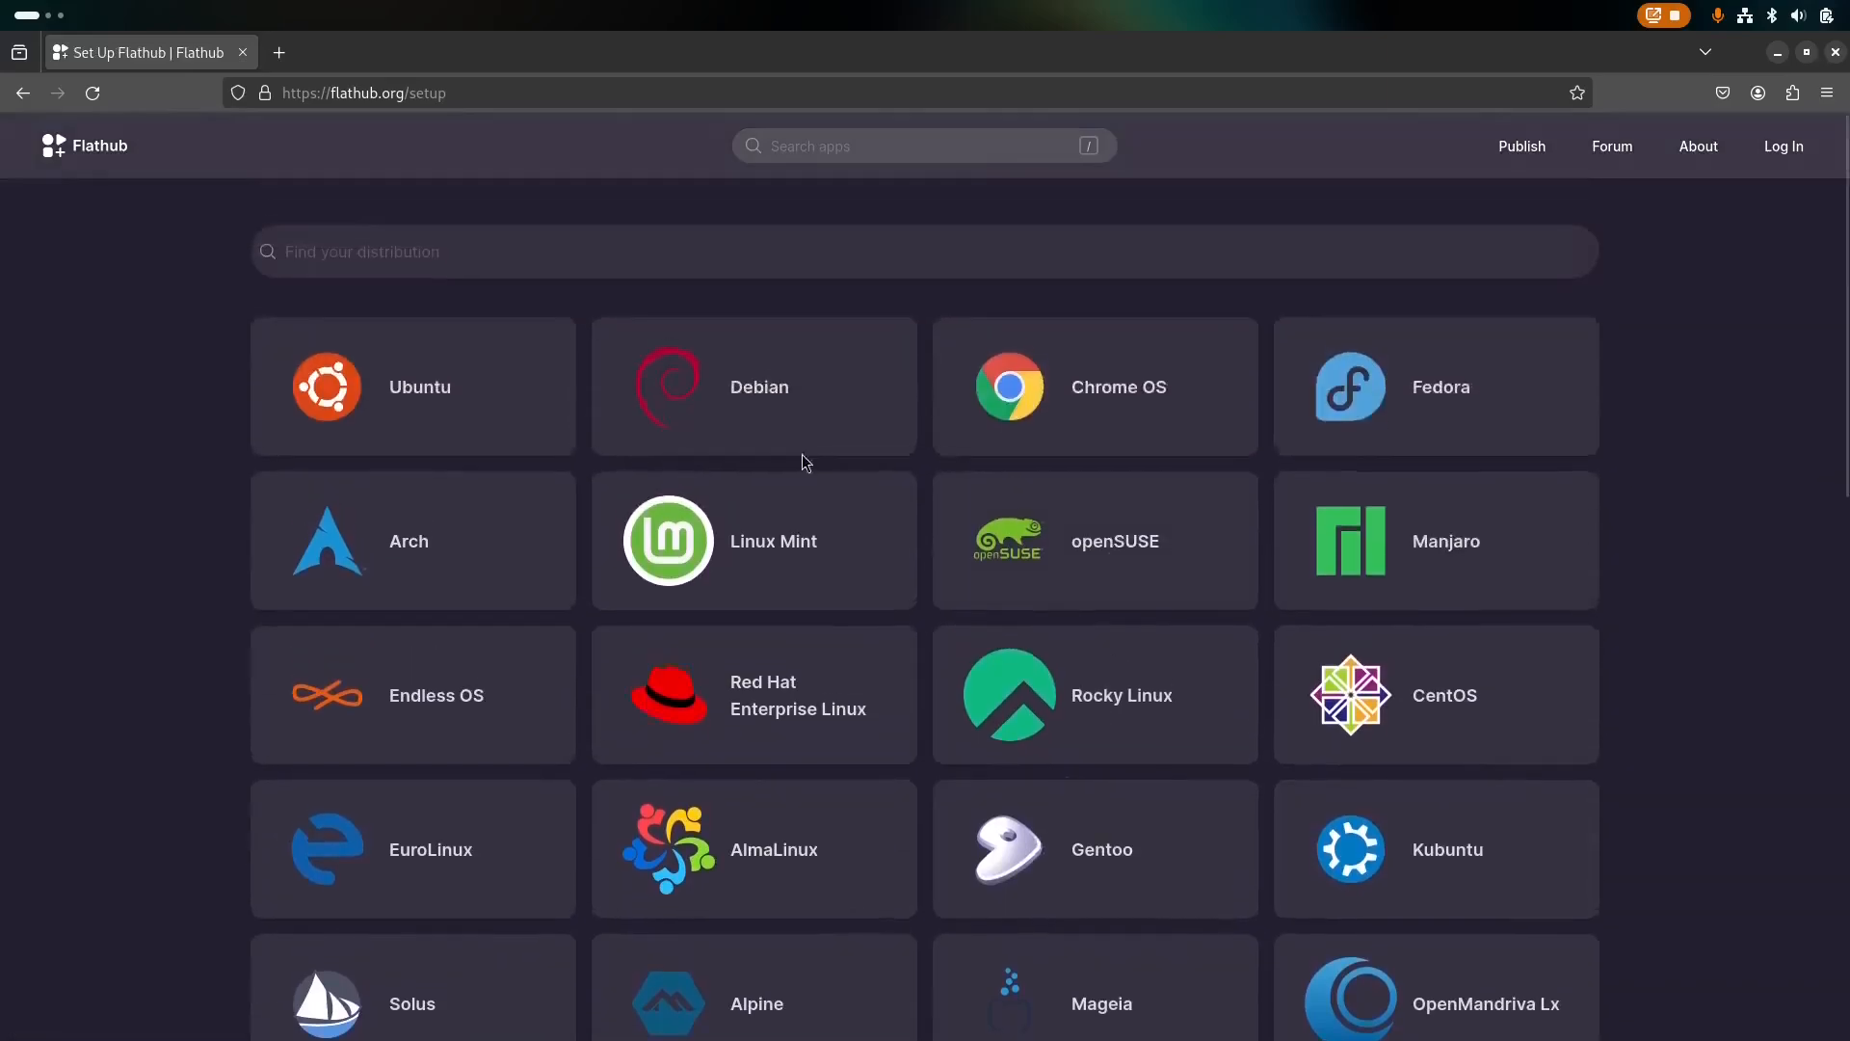
pyautogui.click(399, 408)
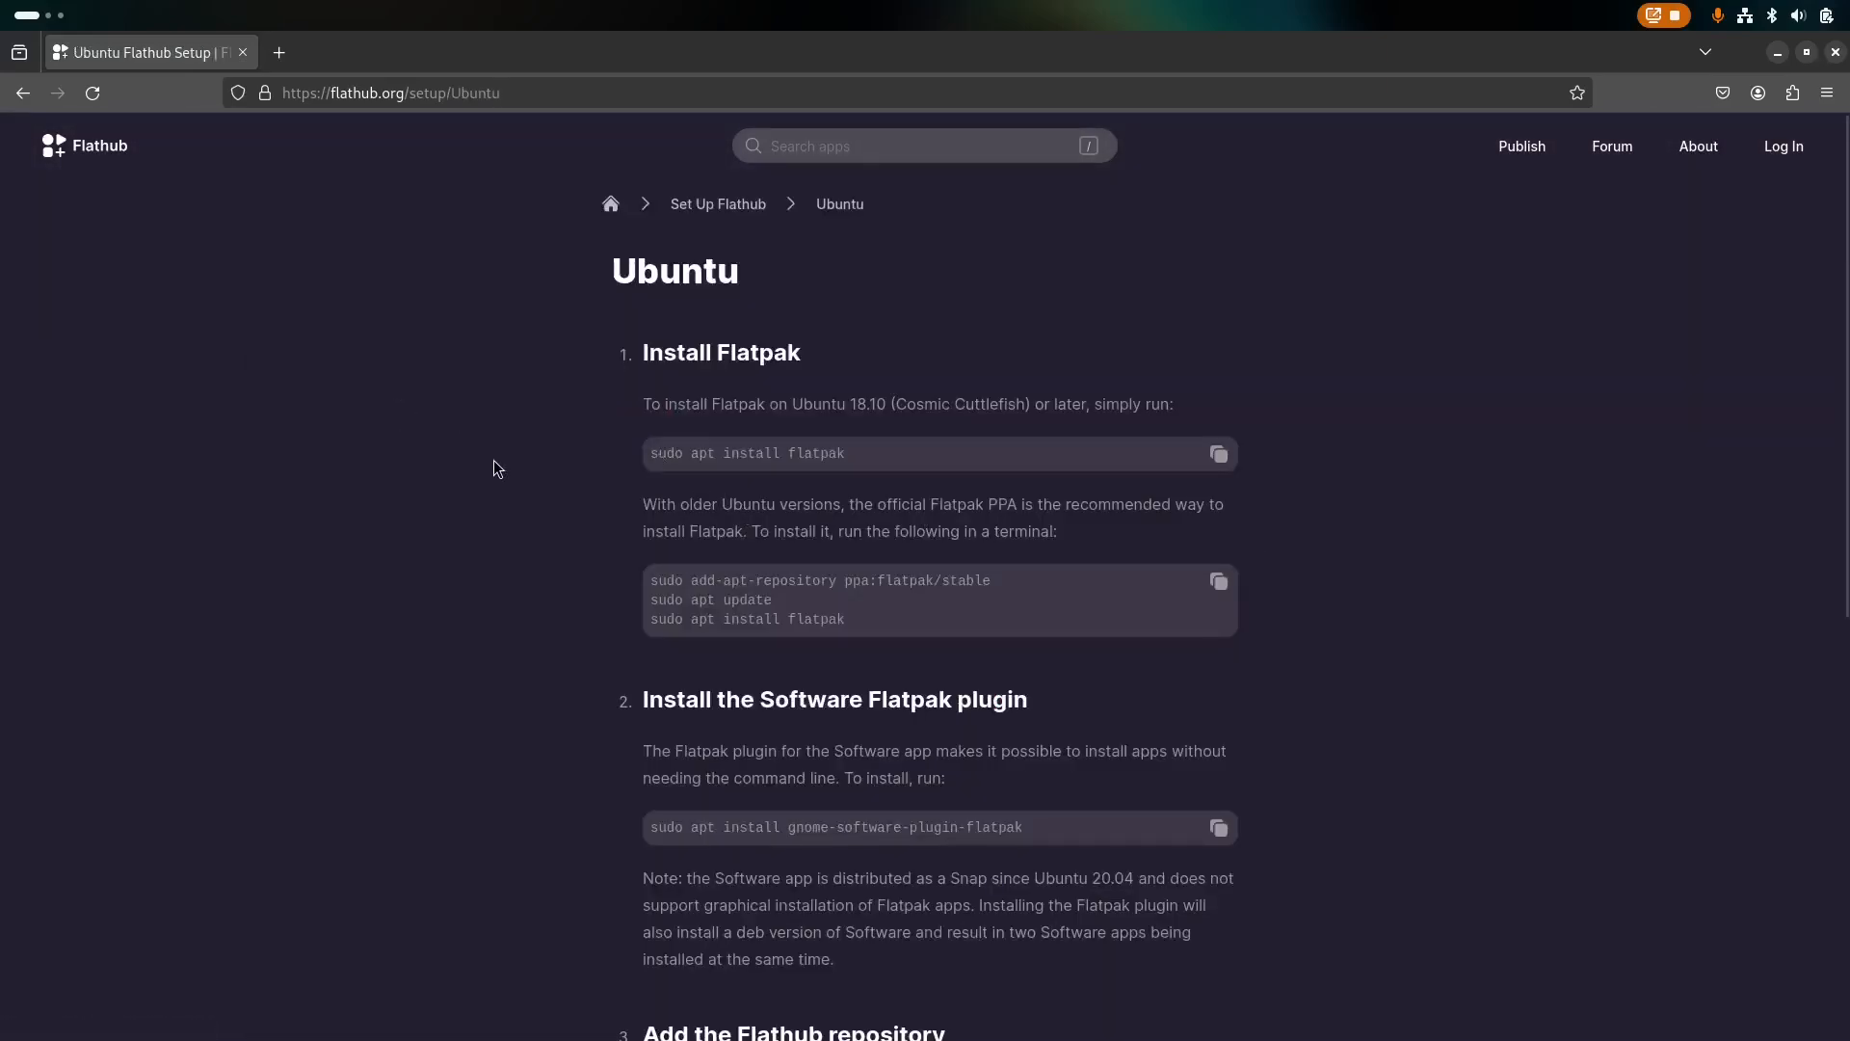
pyautogui.scroll(-3, 493, 468)
# - Return to the Flathub home page and browse the trending apps
pyautogui.click(72, 145)
pyautogui.scroll(-3, 648, 516)
pyautogui.scroll(-5, 675, 578)
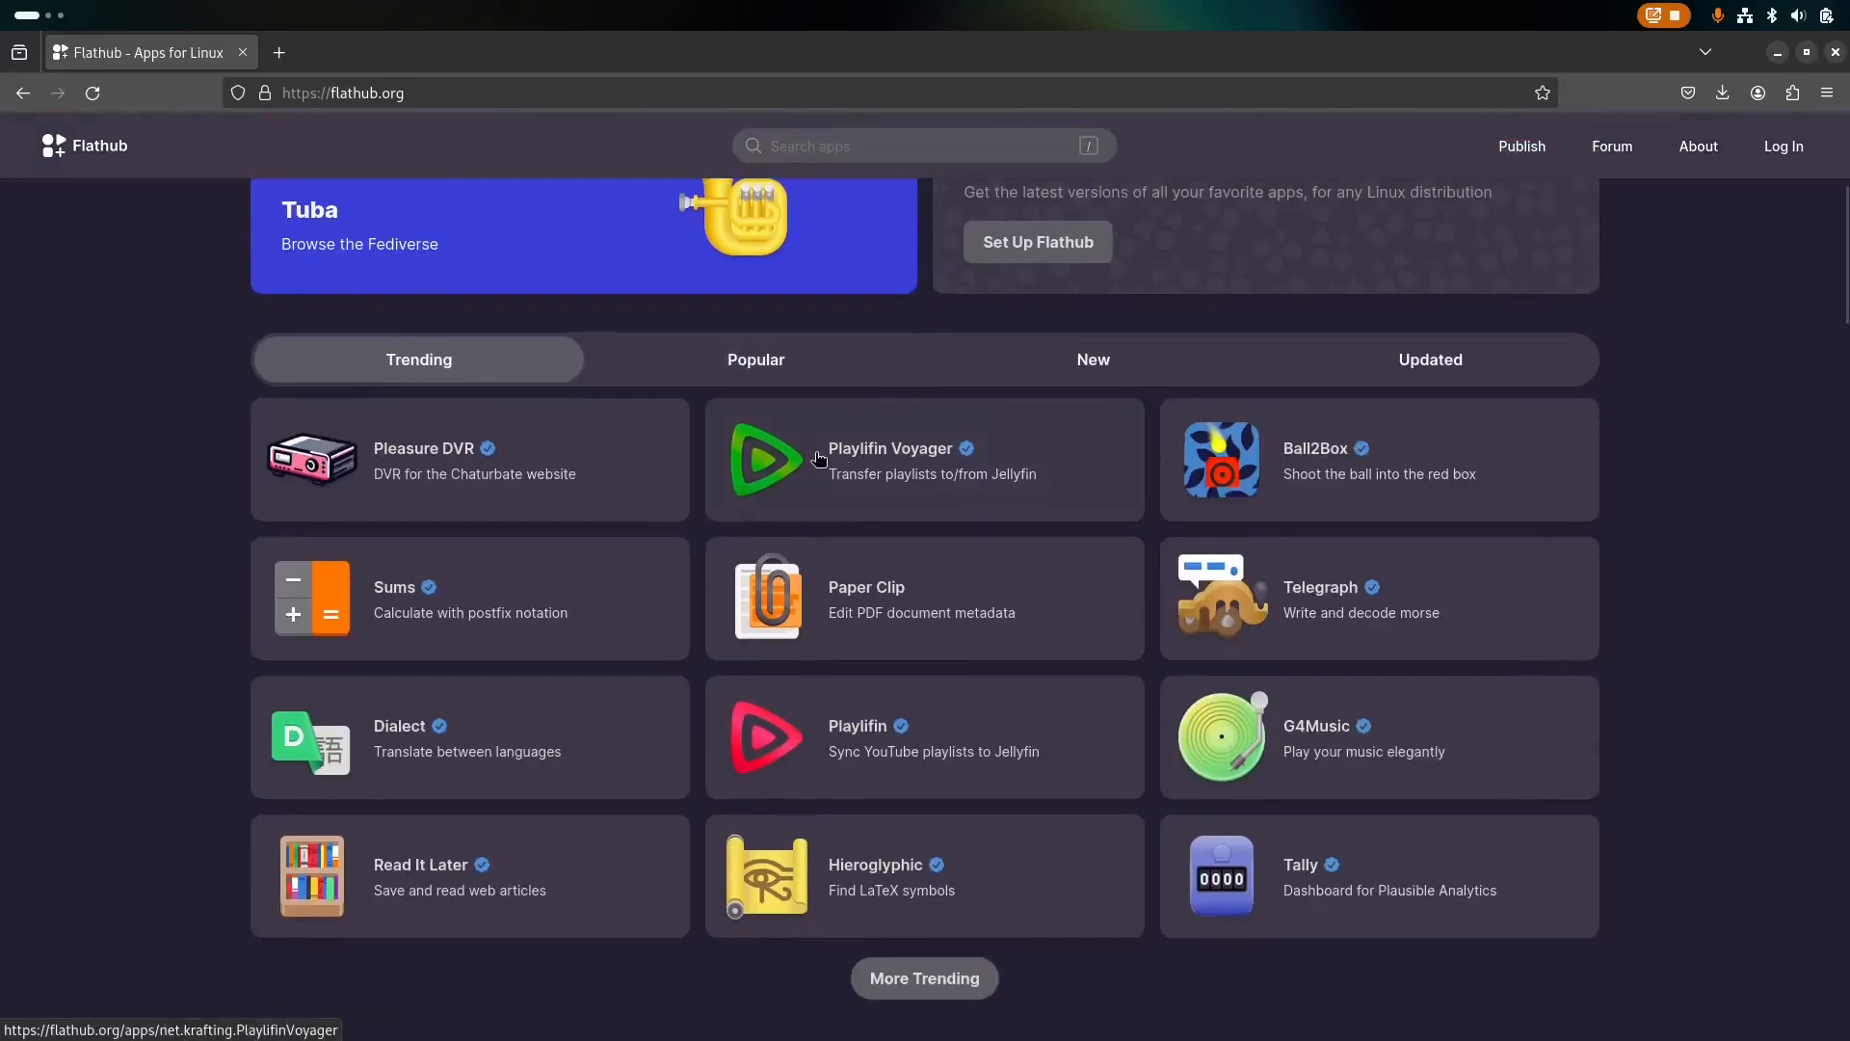
pyautogui.scroll(7, 838, 724)
pyautogui.scroll(3, 855, 725)
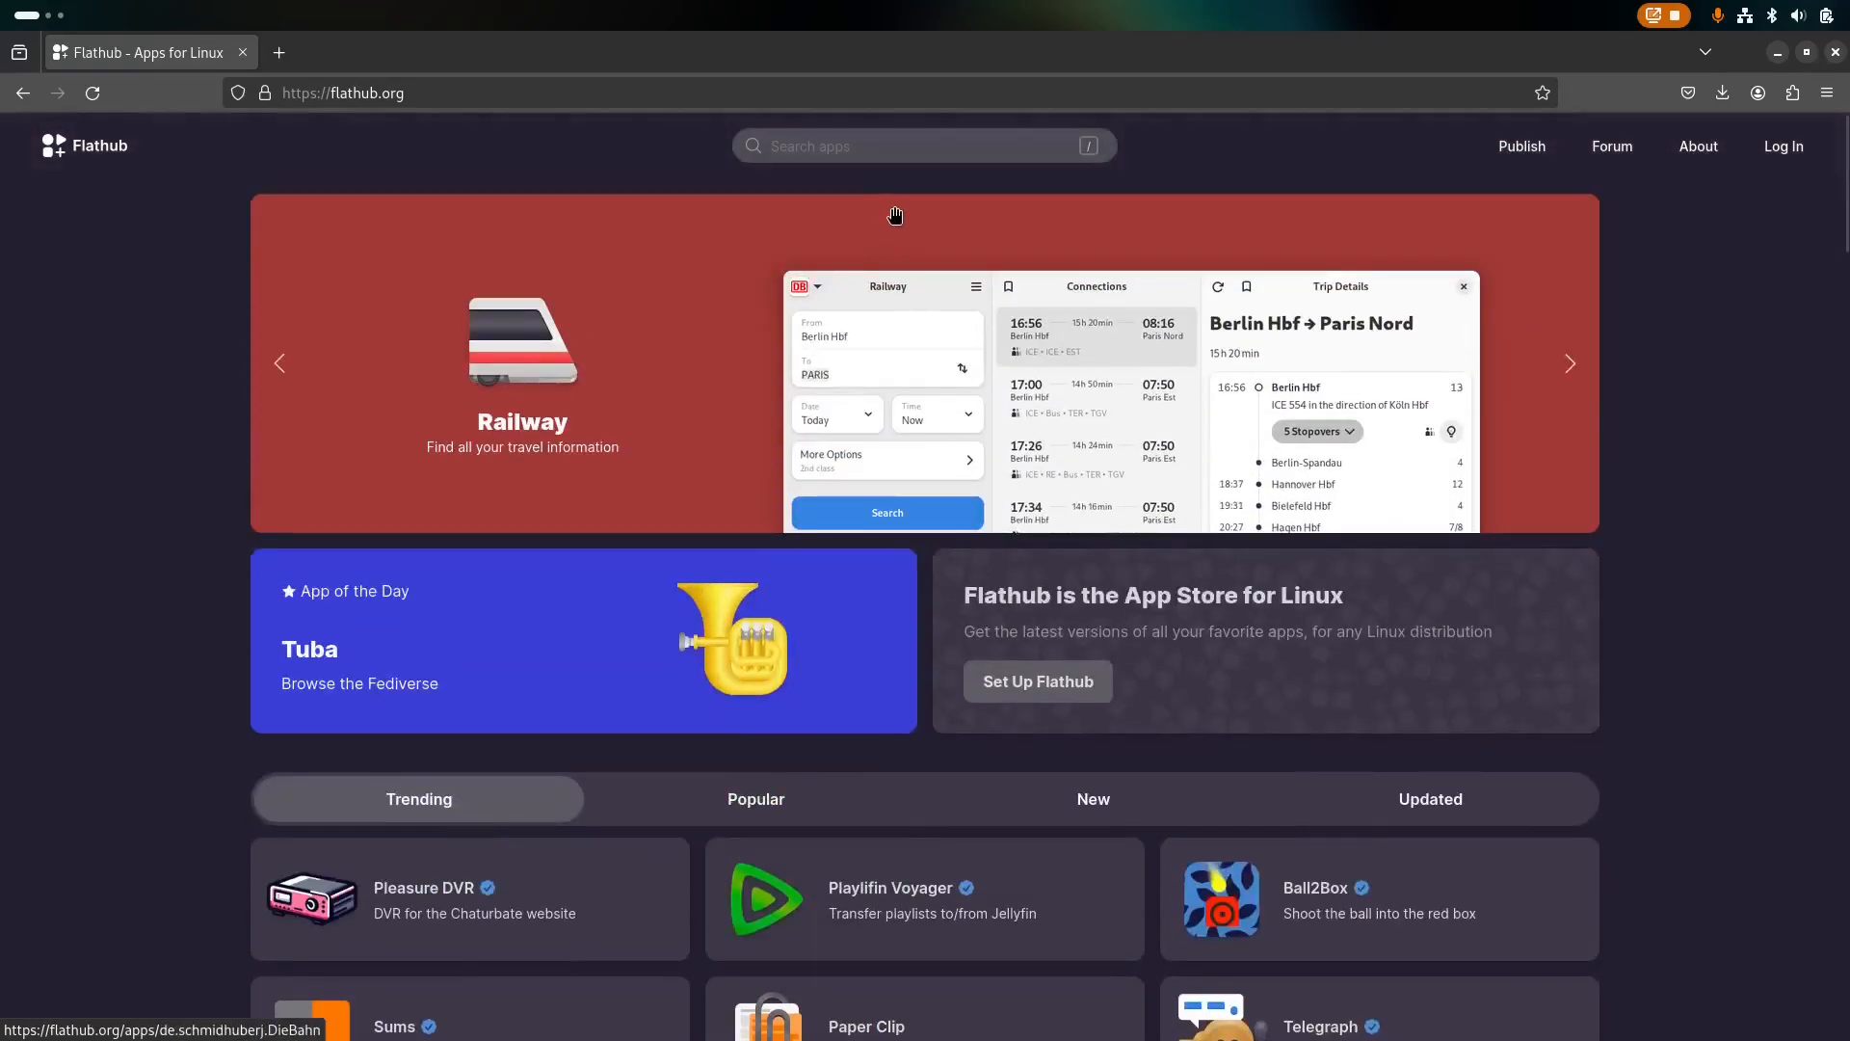
# - Search Flathub for GIMP and view the manual install commands on the GNU Image Manipulation Program page
pyautogui.click(821, 144)
pyautogui.write('GIMP')
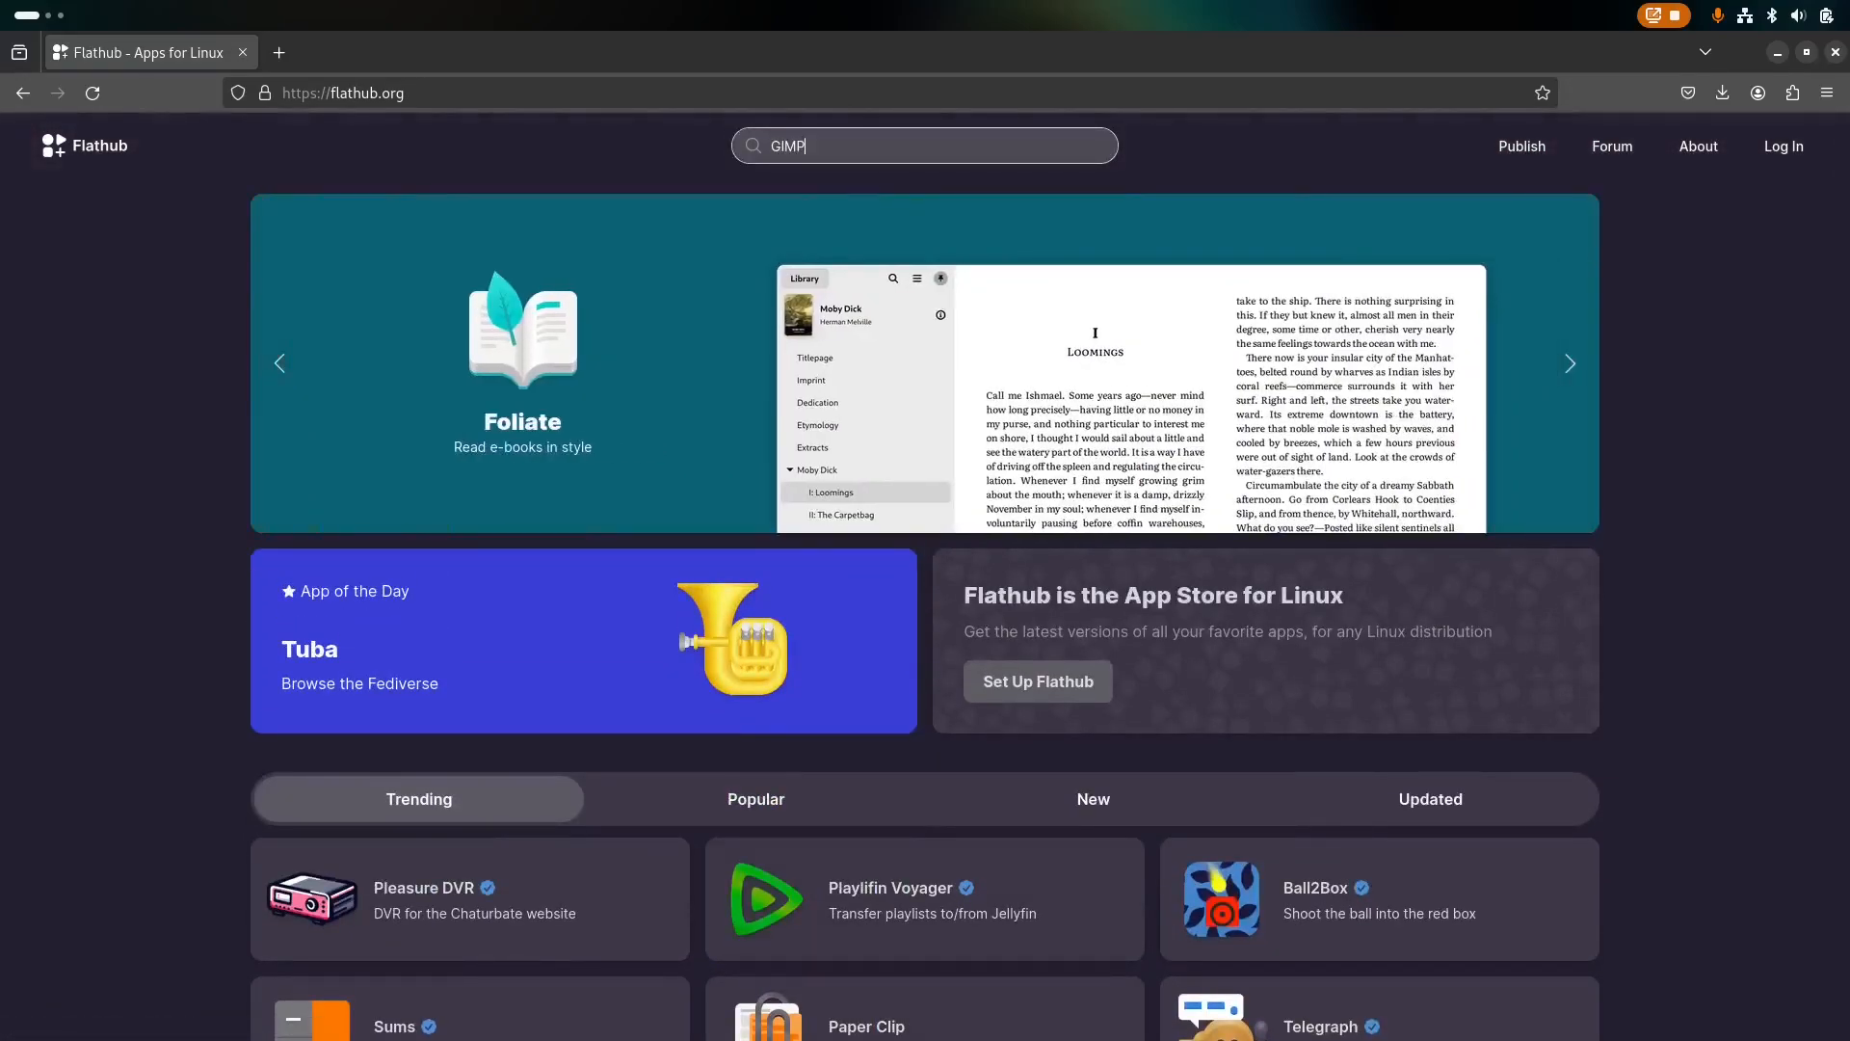
pyautogui.press('Return')
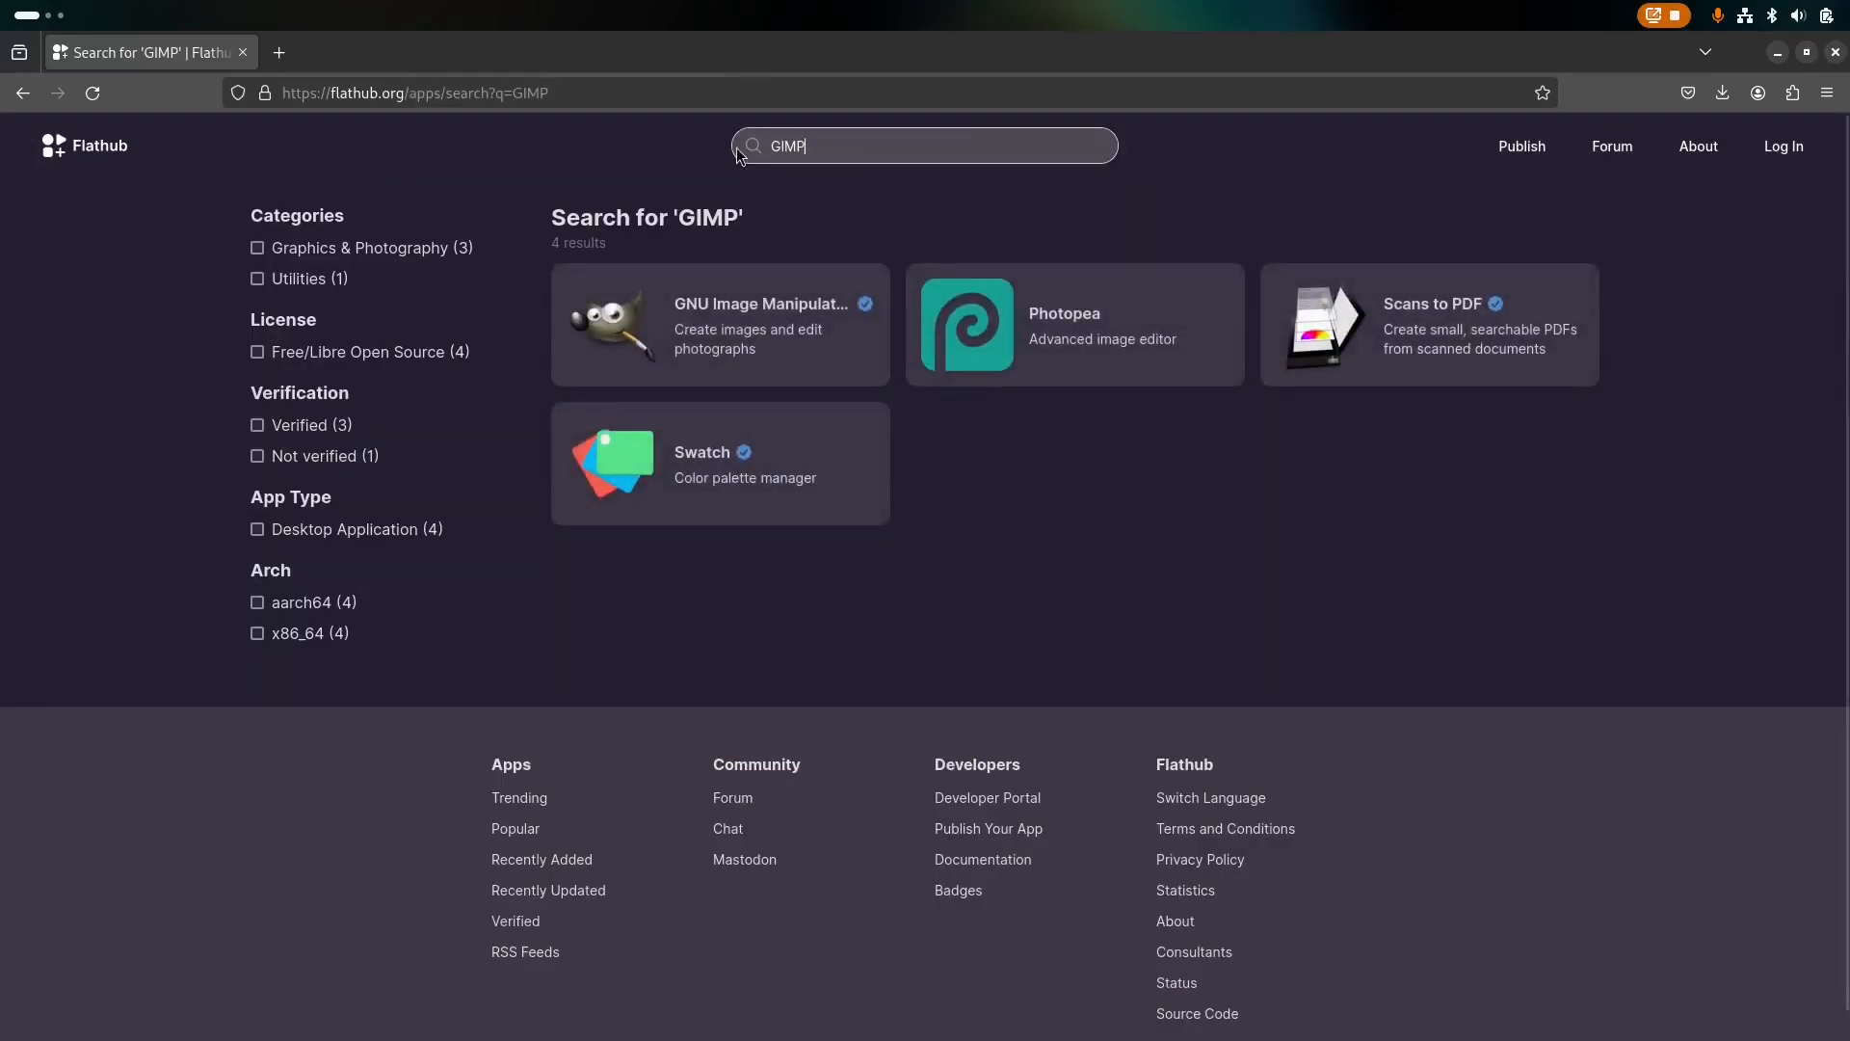
pyautogui.click(770, 318)
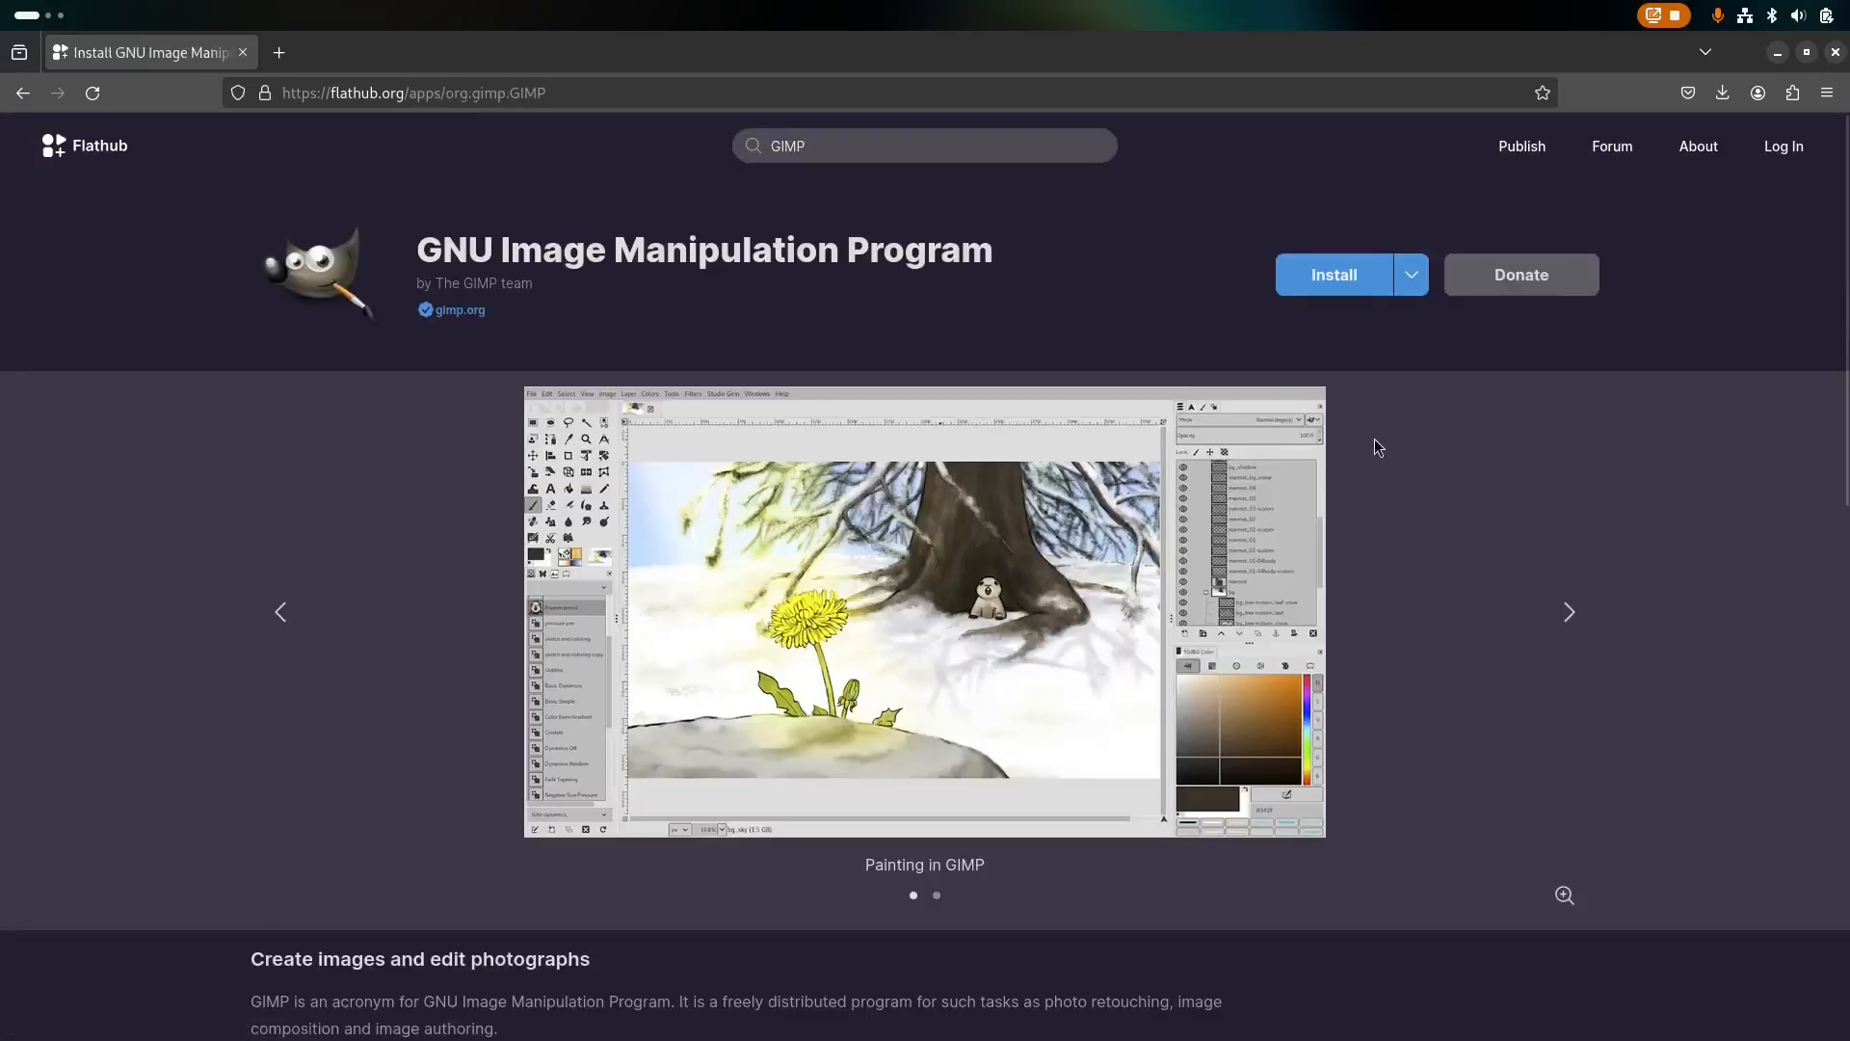
pyautogui.click(1417, 278)
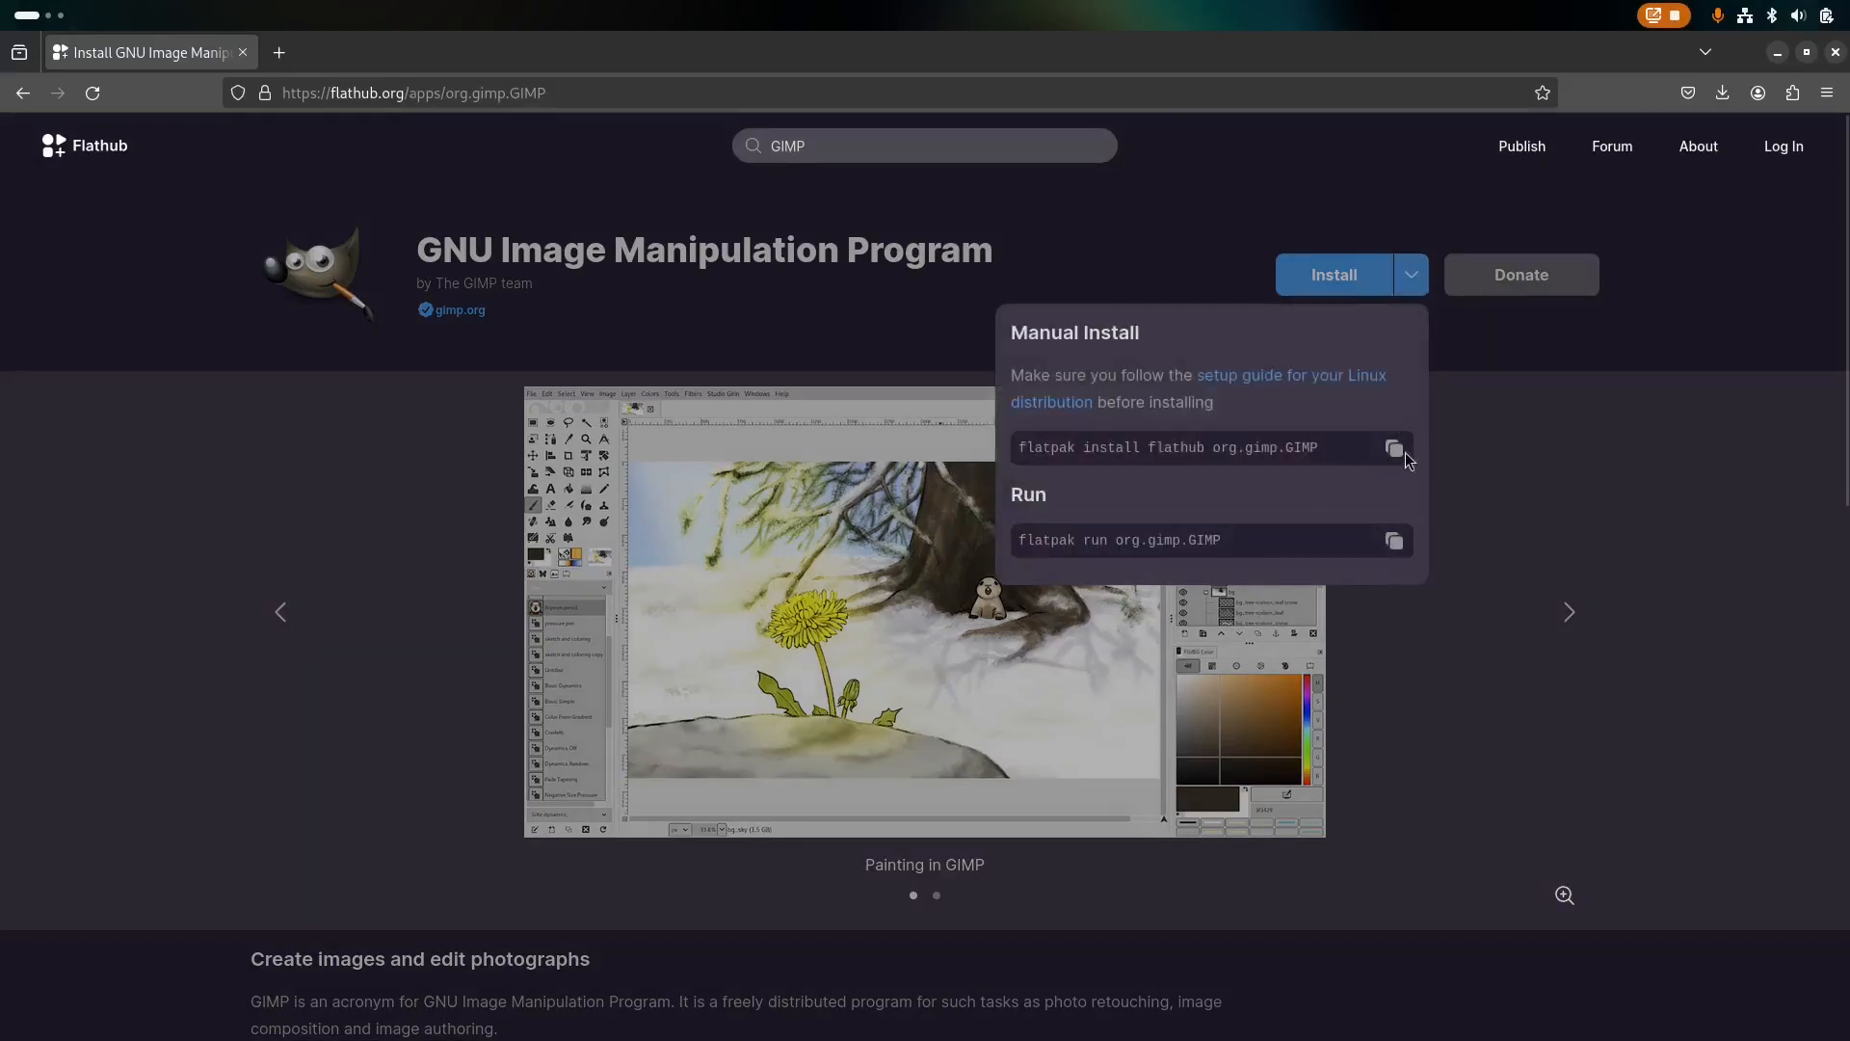
pyautogui.click(374, 614)
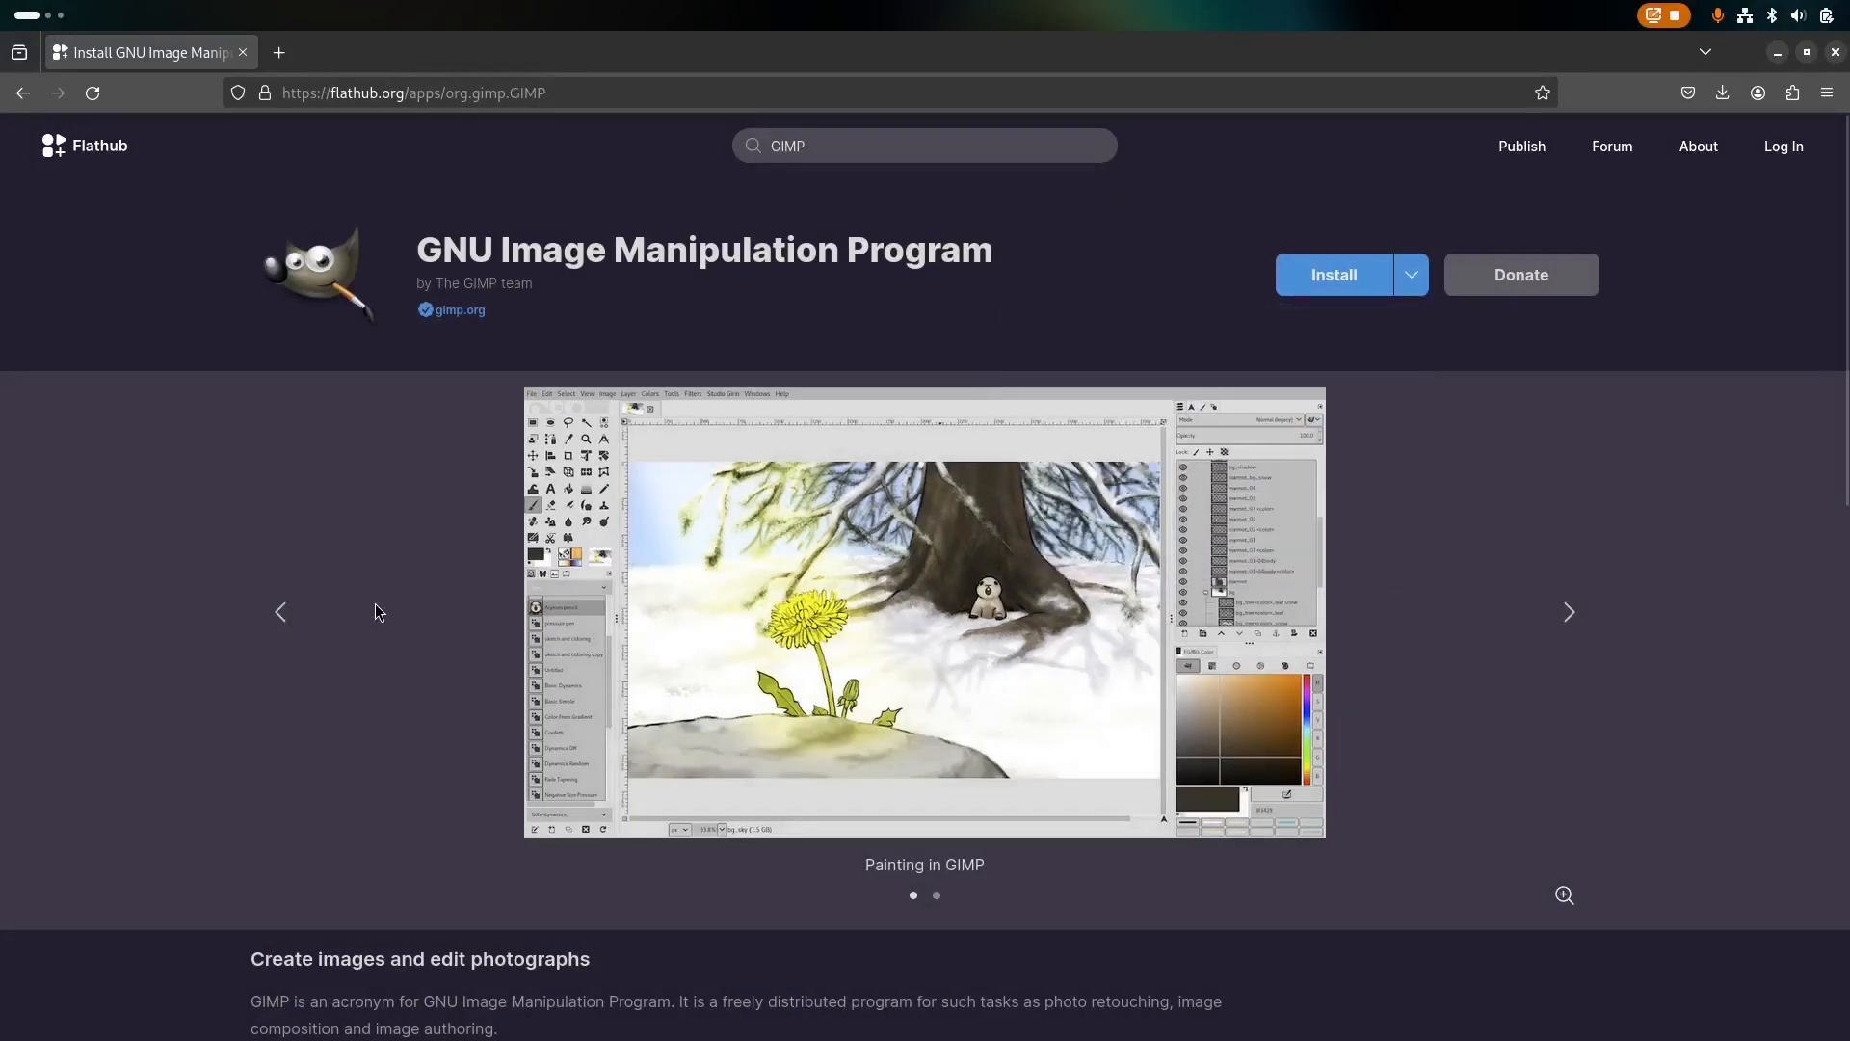
# - Leave the browser and launch GIMP from the desktop's applications
pyautogui.press('super')
pyautogui.click(792, 992)
pyautogui.rightClick(693, 312)
pyautogui.click(751, 384)
pyautogui.press('Return')
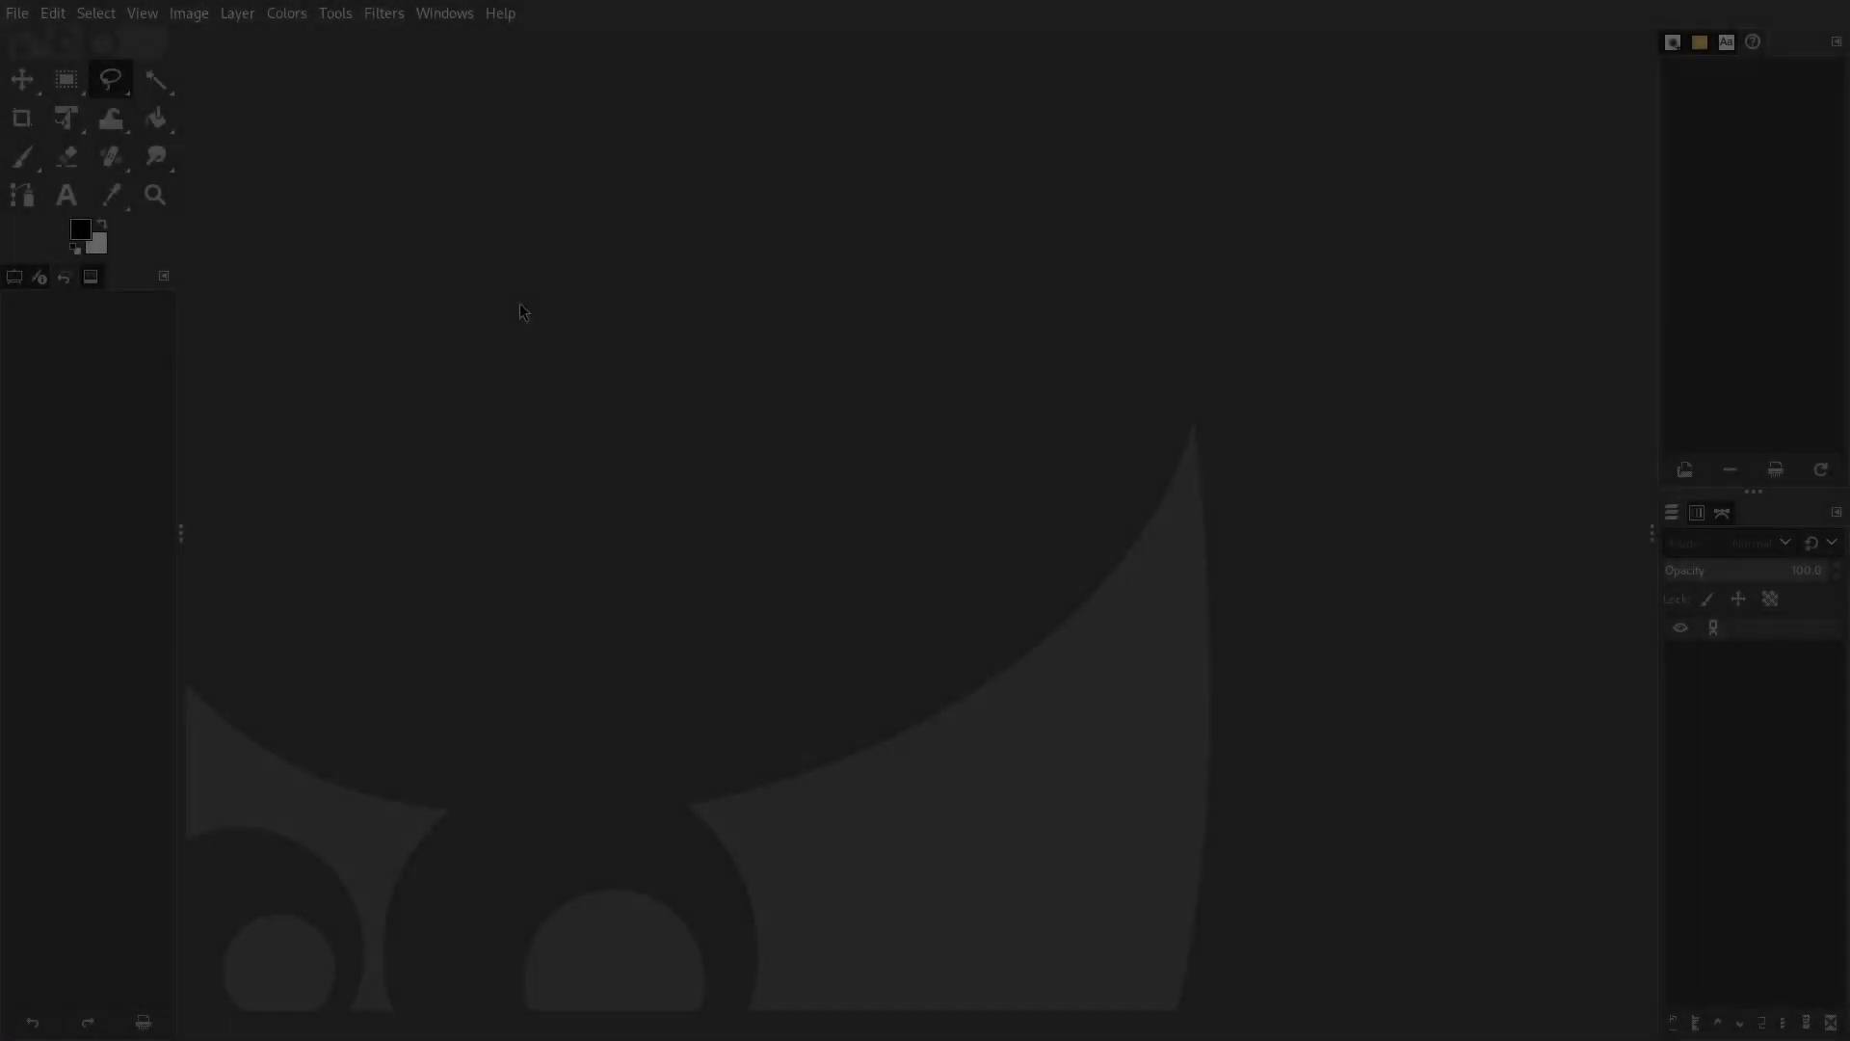
# - Move the Undo History and Tool Options tabs from the dock below the toolbox into the dock holding brushes, patterns and fonts
pyautogui.click(15, 277)
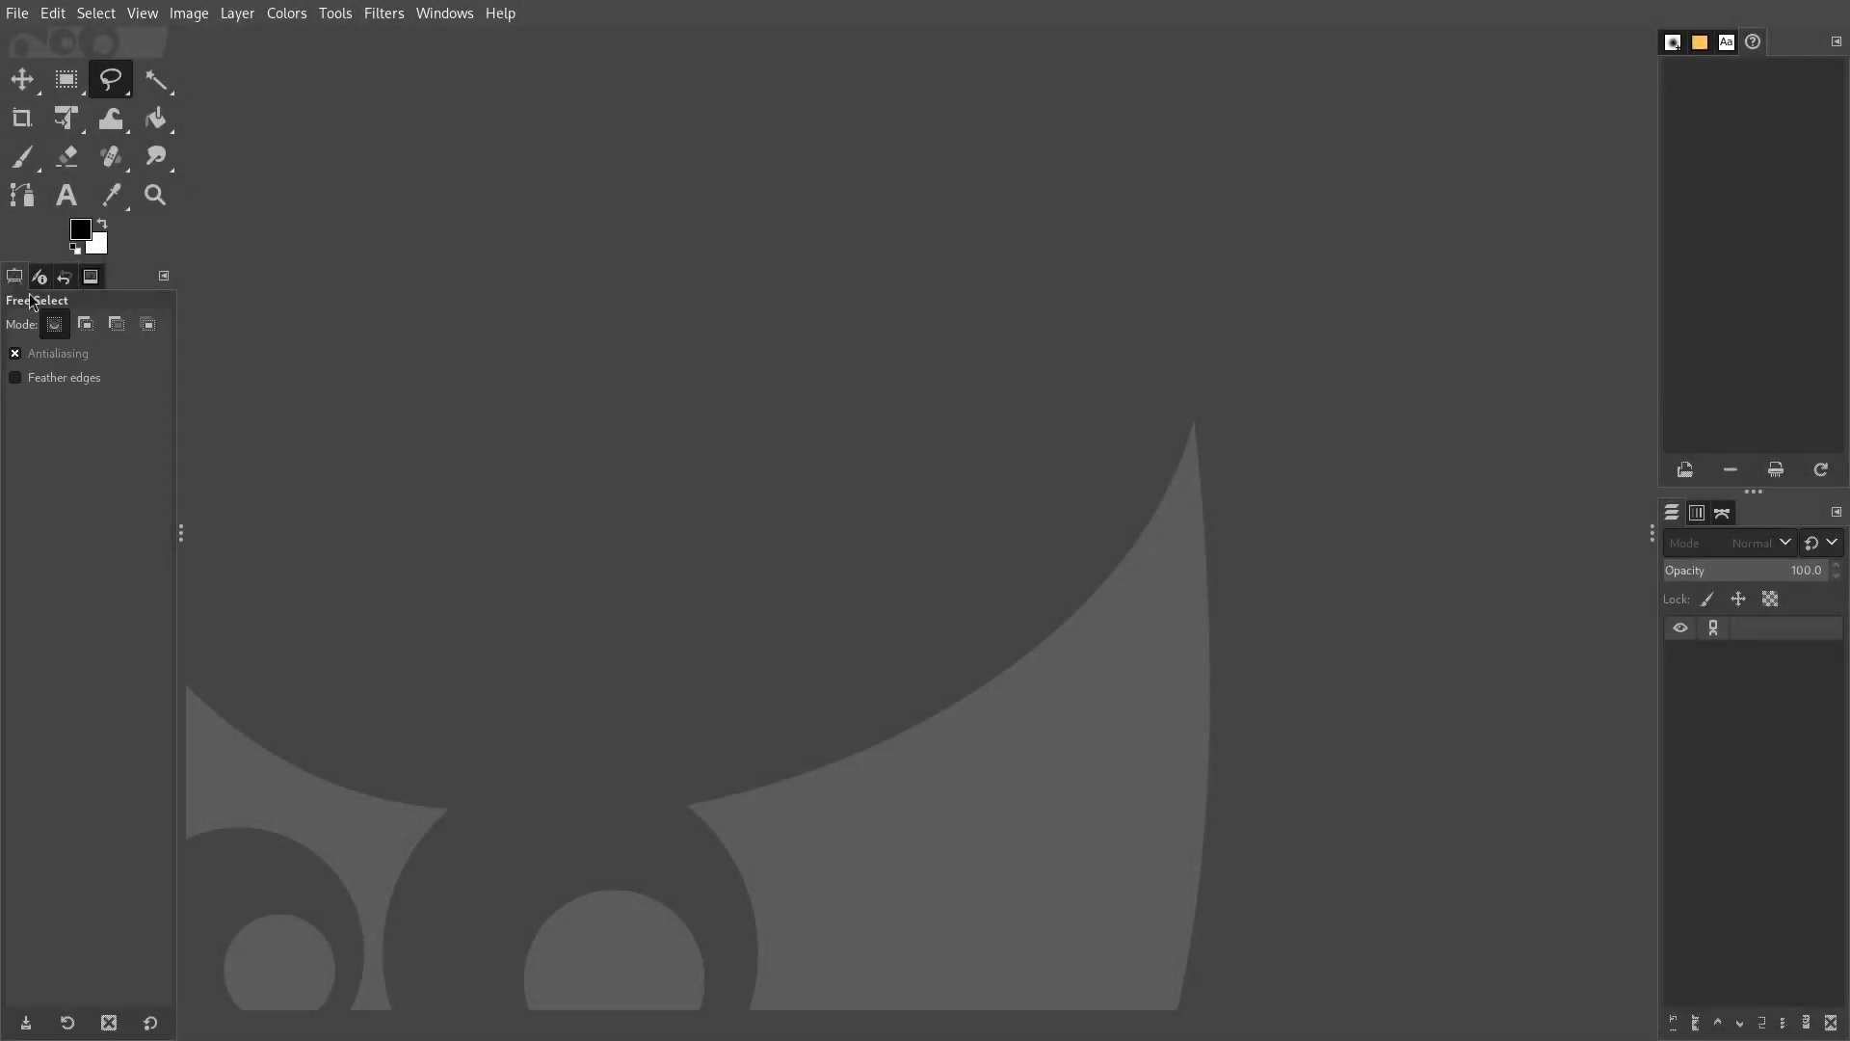
pyautogui.click(64, 278)
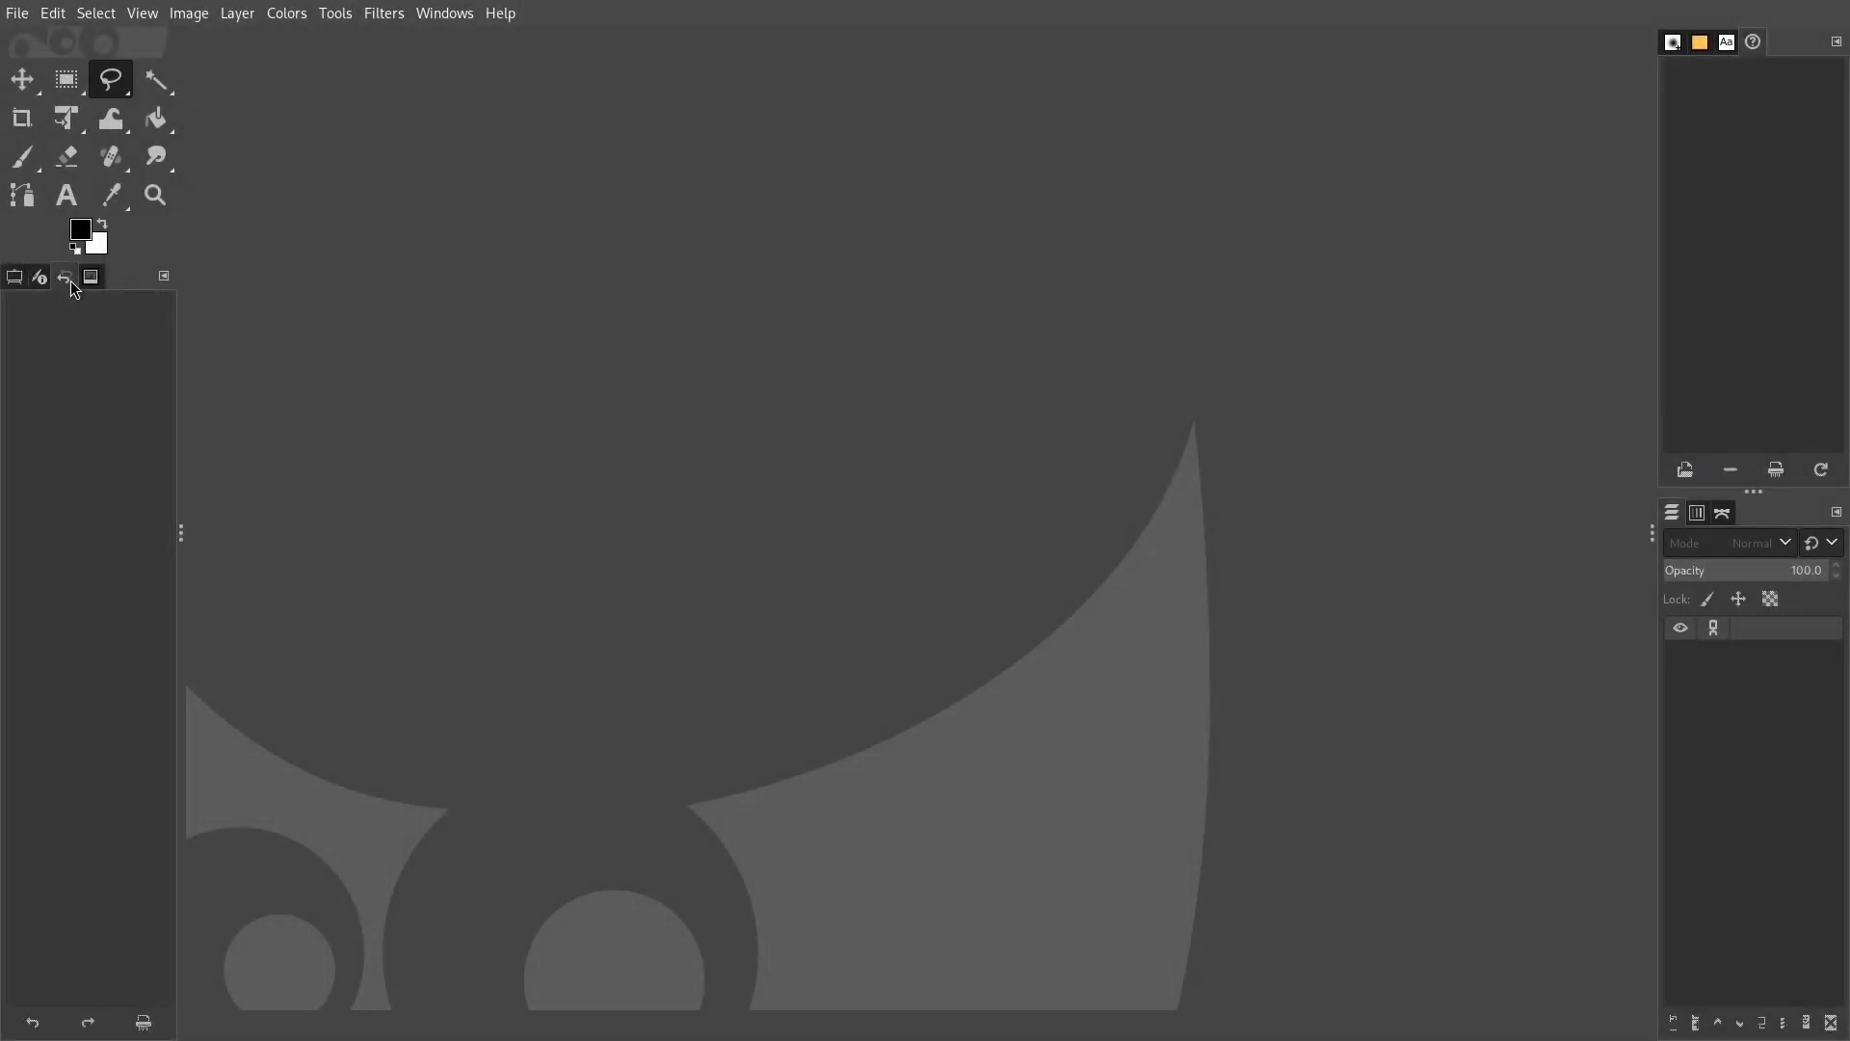
pyautogui.moveTo(68, 284); pyautogui.dragTo(1672, 60)
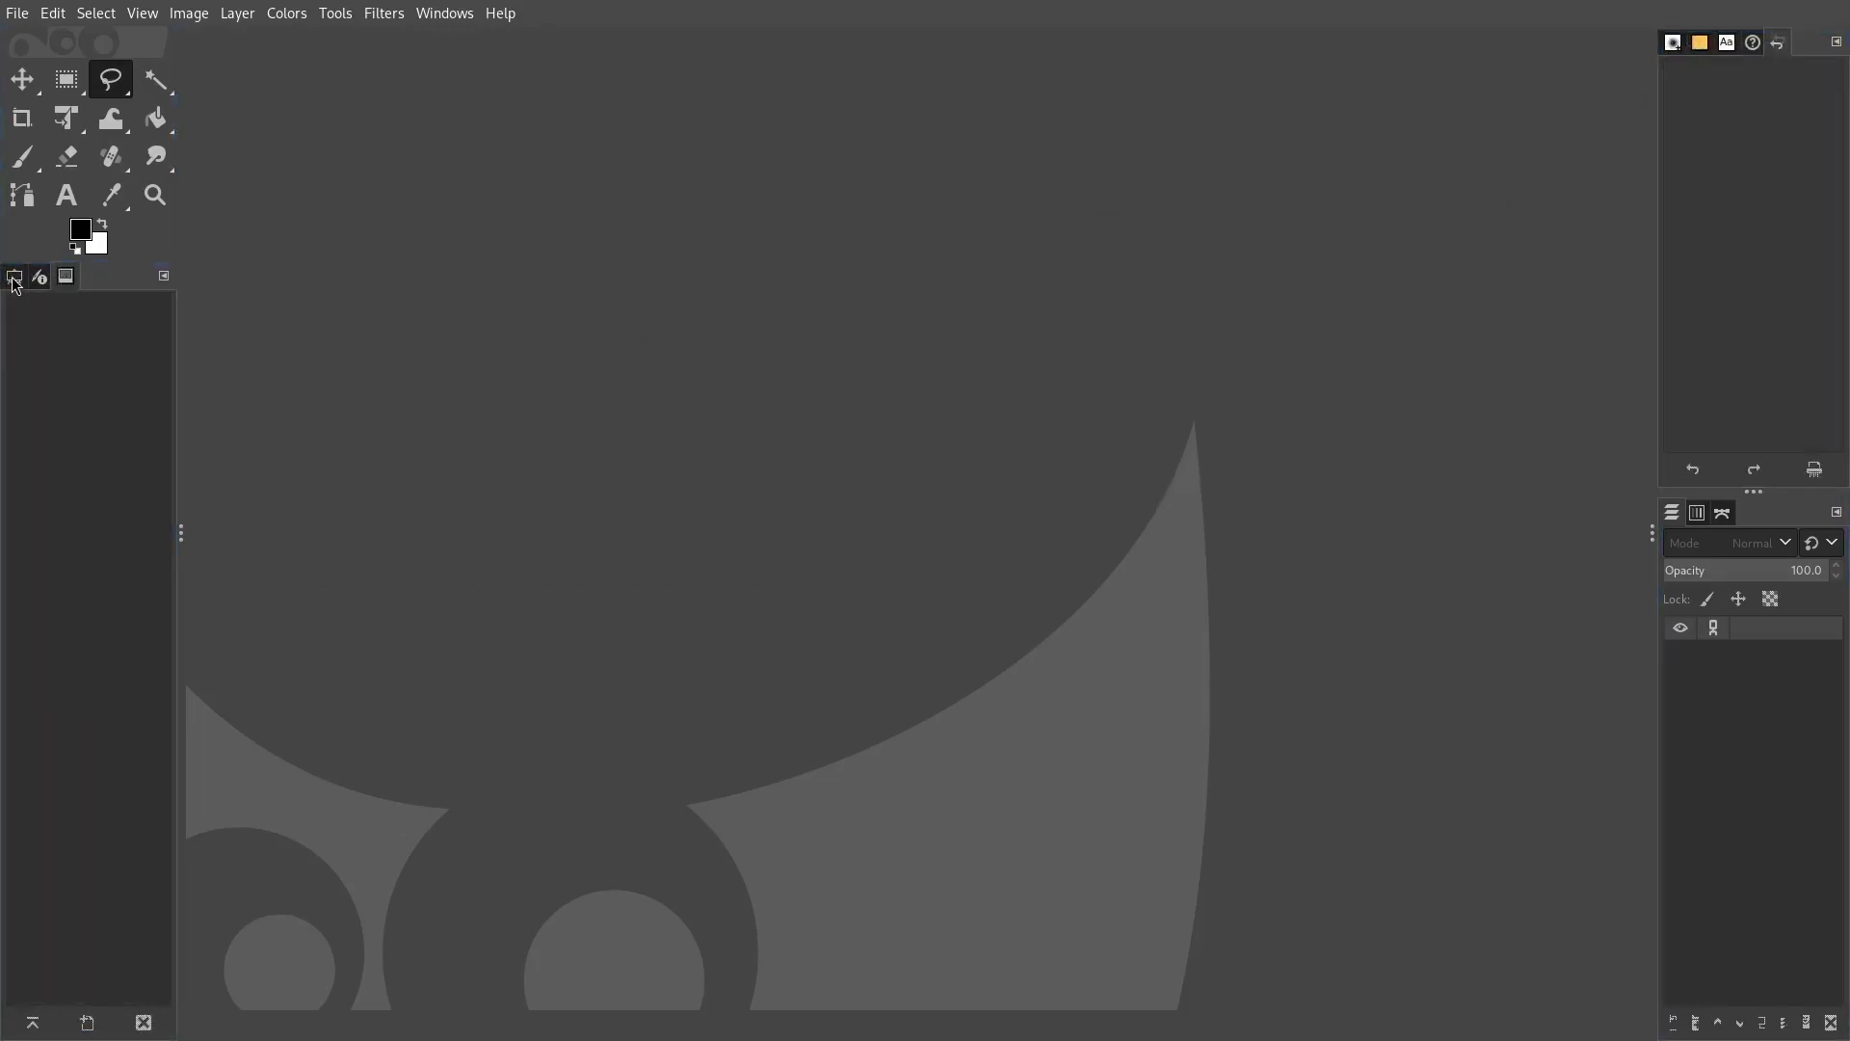
pyautogui.moveTo(14, 286); pyautogui.dragTo(1673, 42)
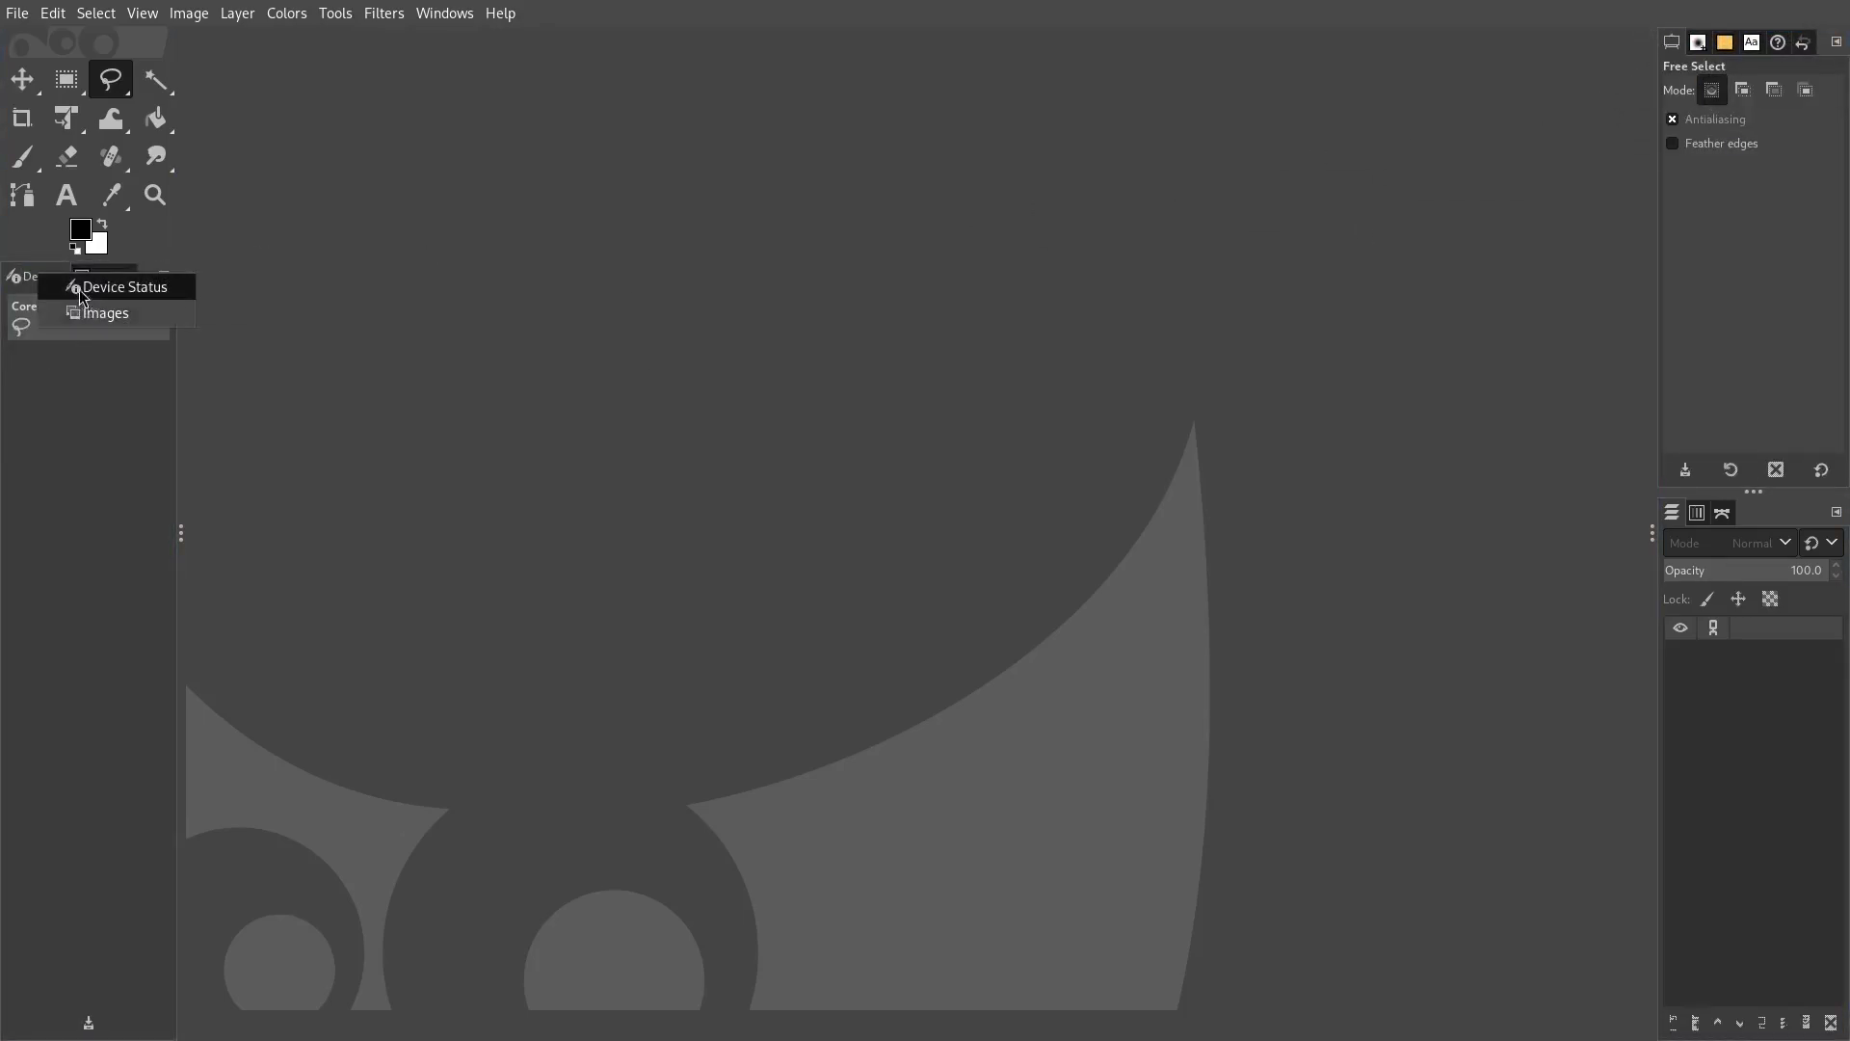
# - Close the Device Status and Images tabs below the toolbox and narrow the toolbox to a single column of tools
pyautogui.click(166, 276)
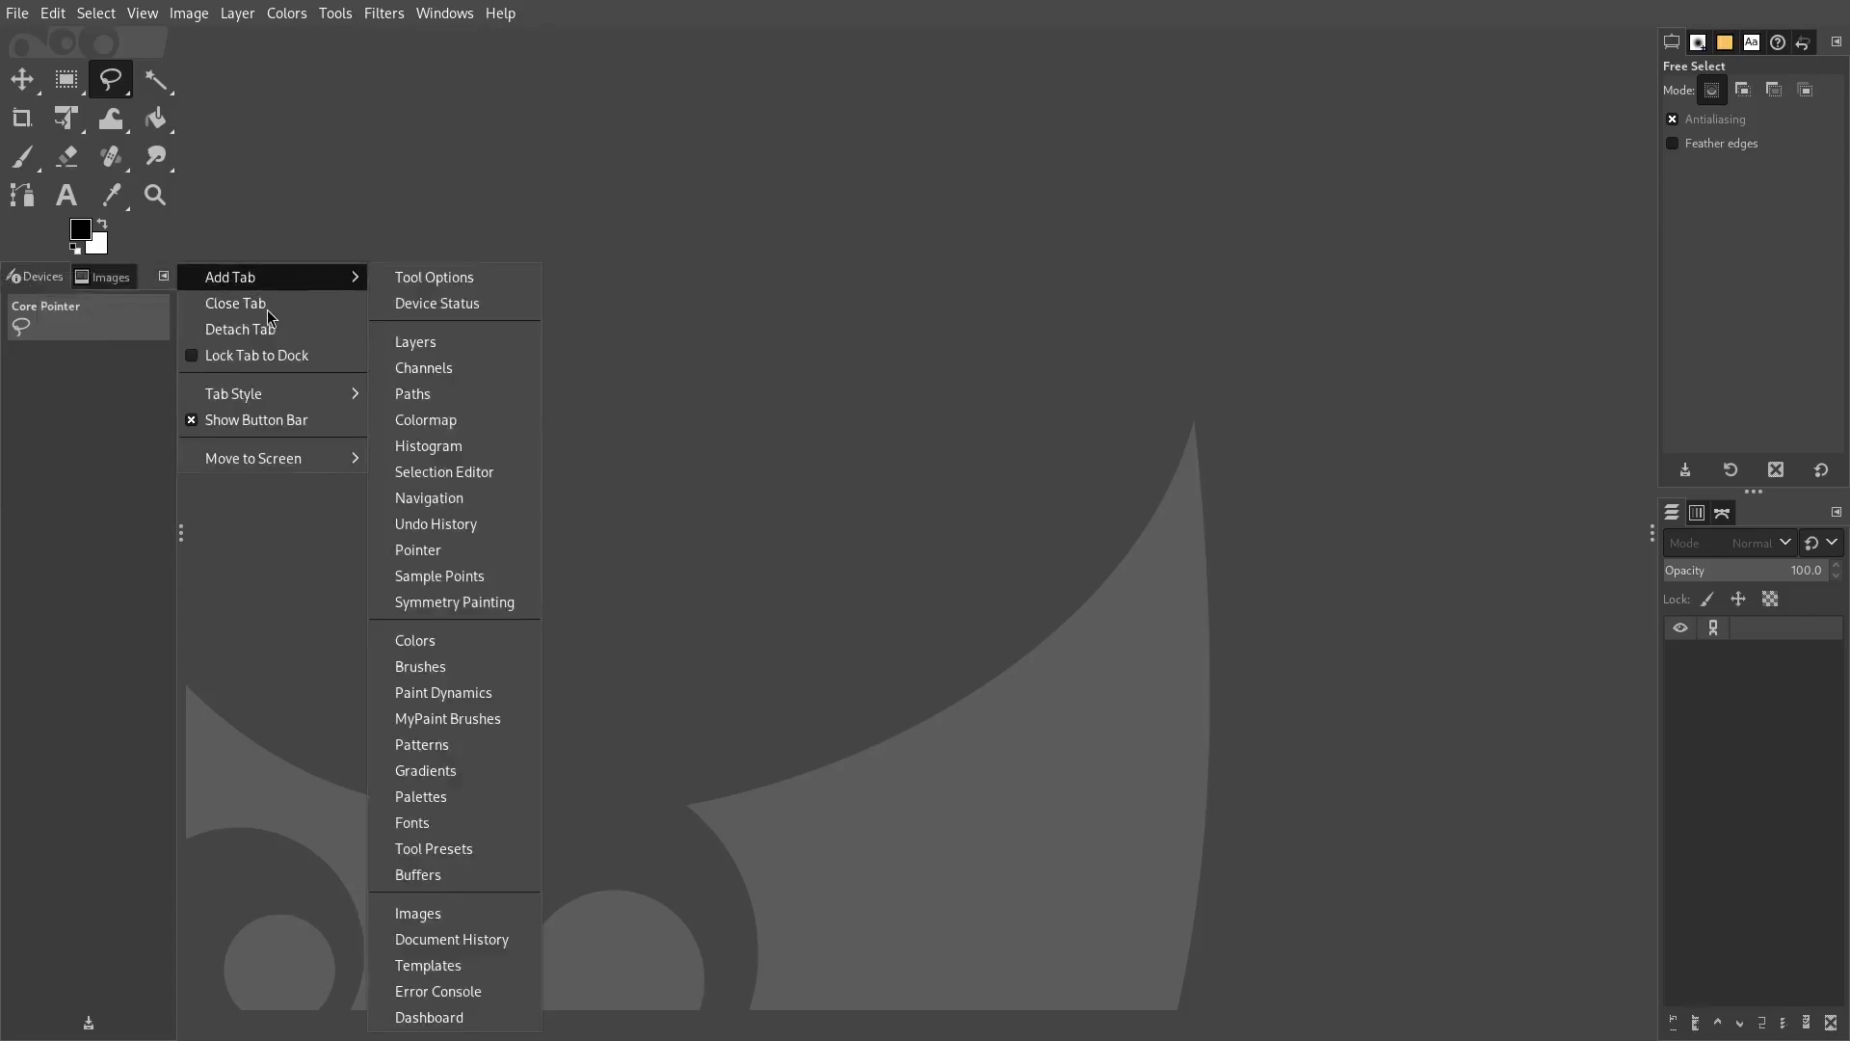
pyautogui.click(268, 308)
pyautogui.click(164, 276)
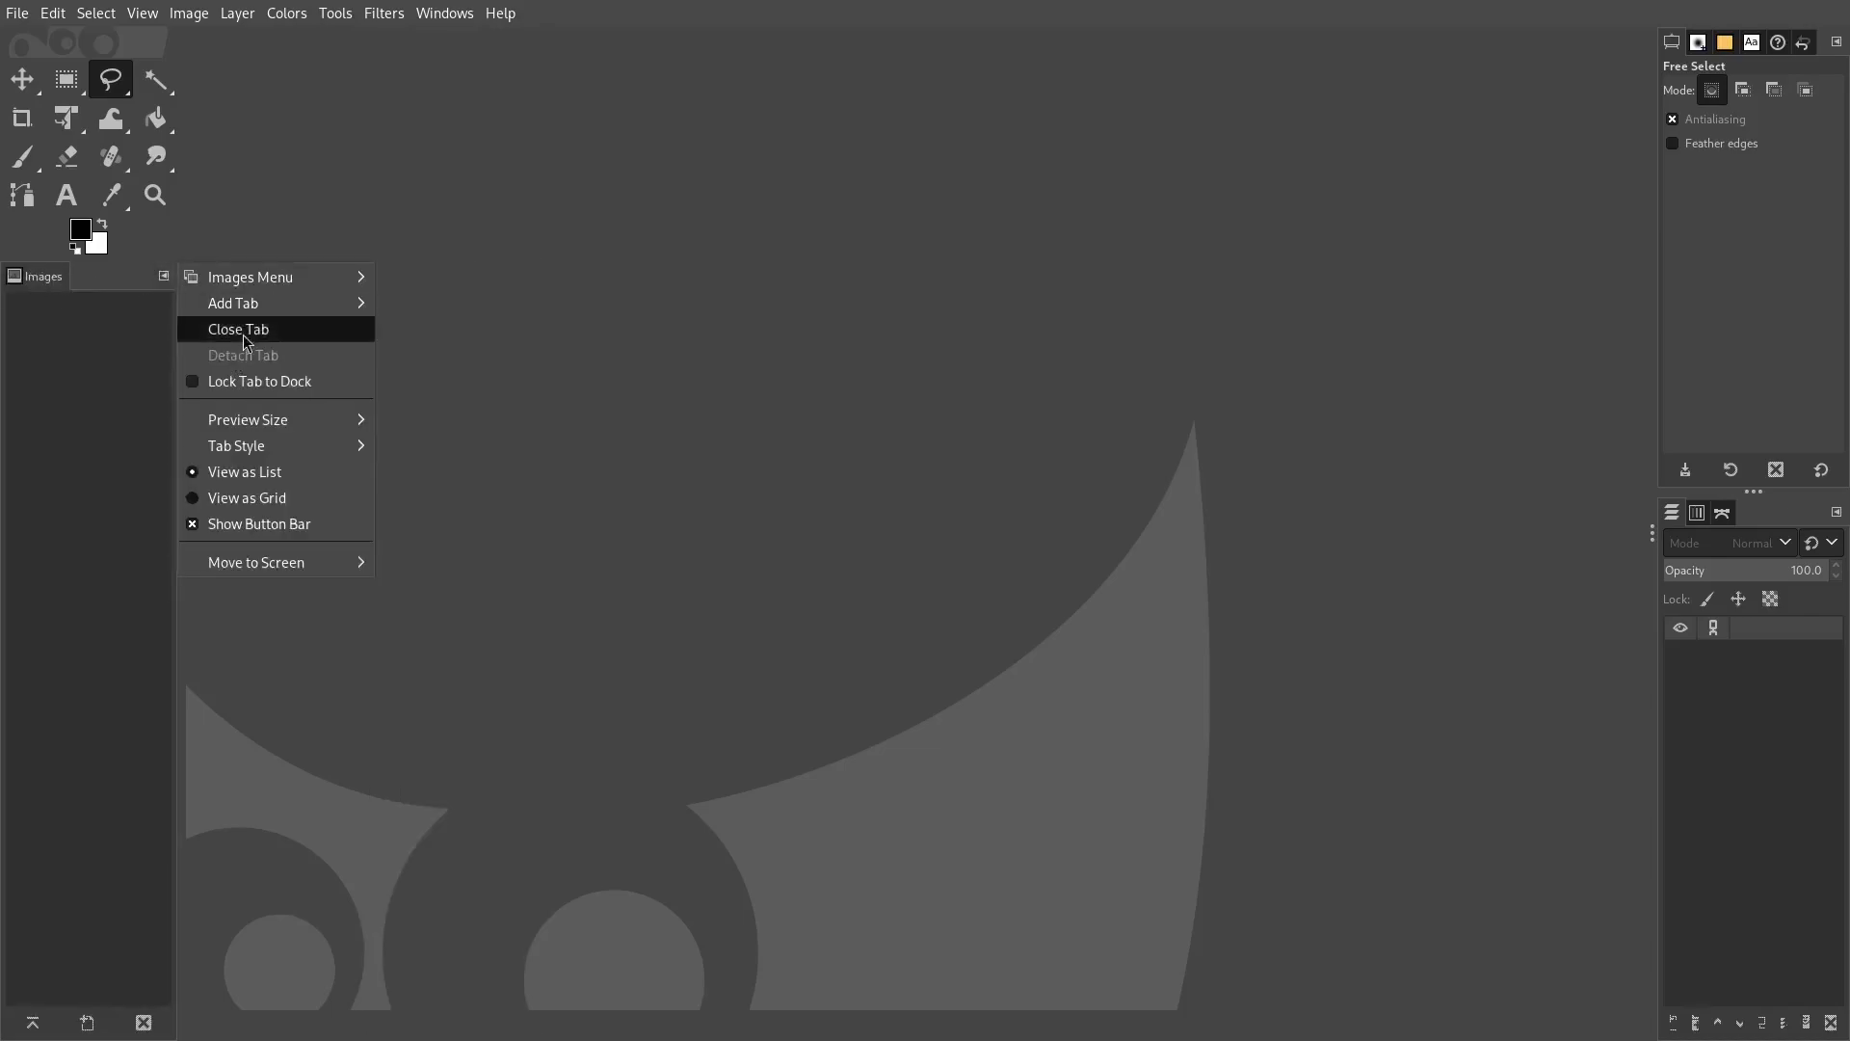
pyautogui.click(245, 329)
pyautogui.moveTo(182, 239); pyautogui.dragTo(61, 254)
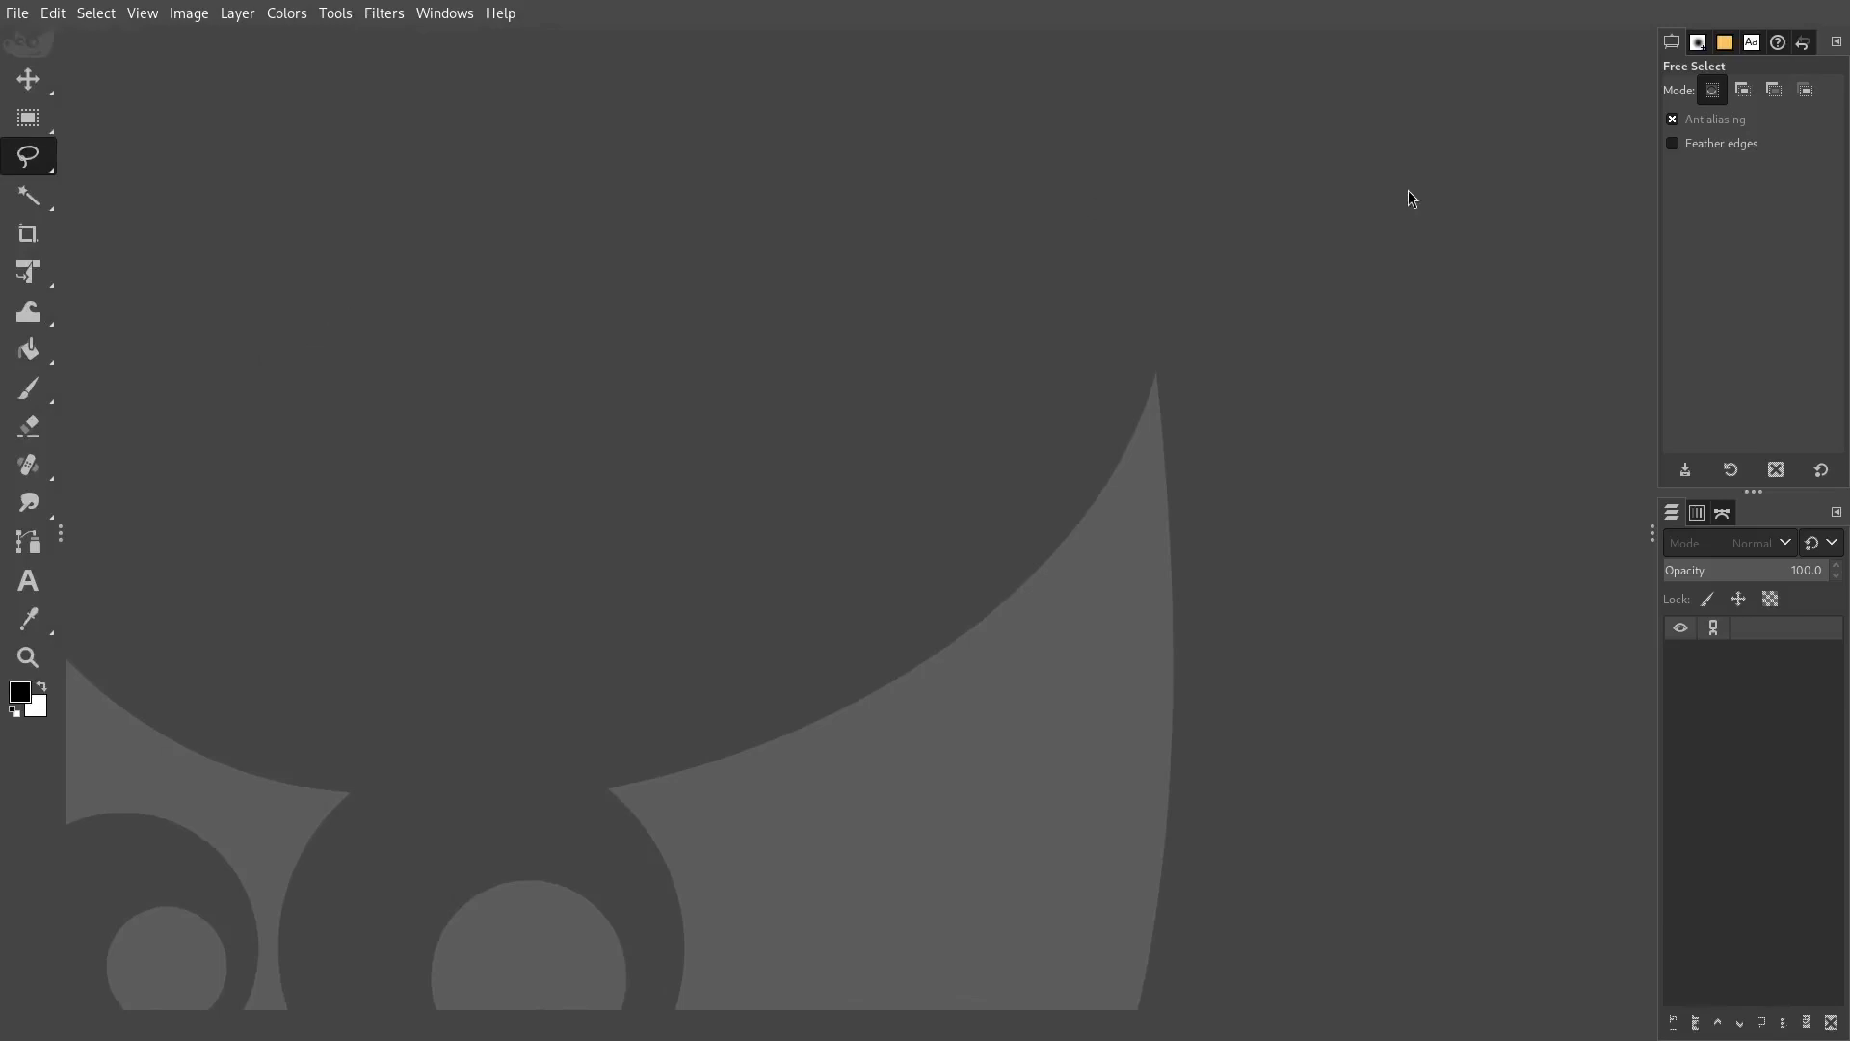
# - Reorder the dock tabs so that Undo History comes directly after Tool Options
pyautogui.click(1697, 44)
pyautogui.click(1673, 45)
pyautogui.moveTo(1802, 44); pyautogui.dragTo(1723, 48)
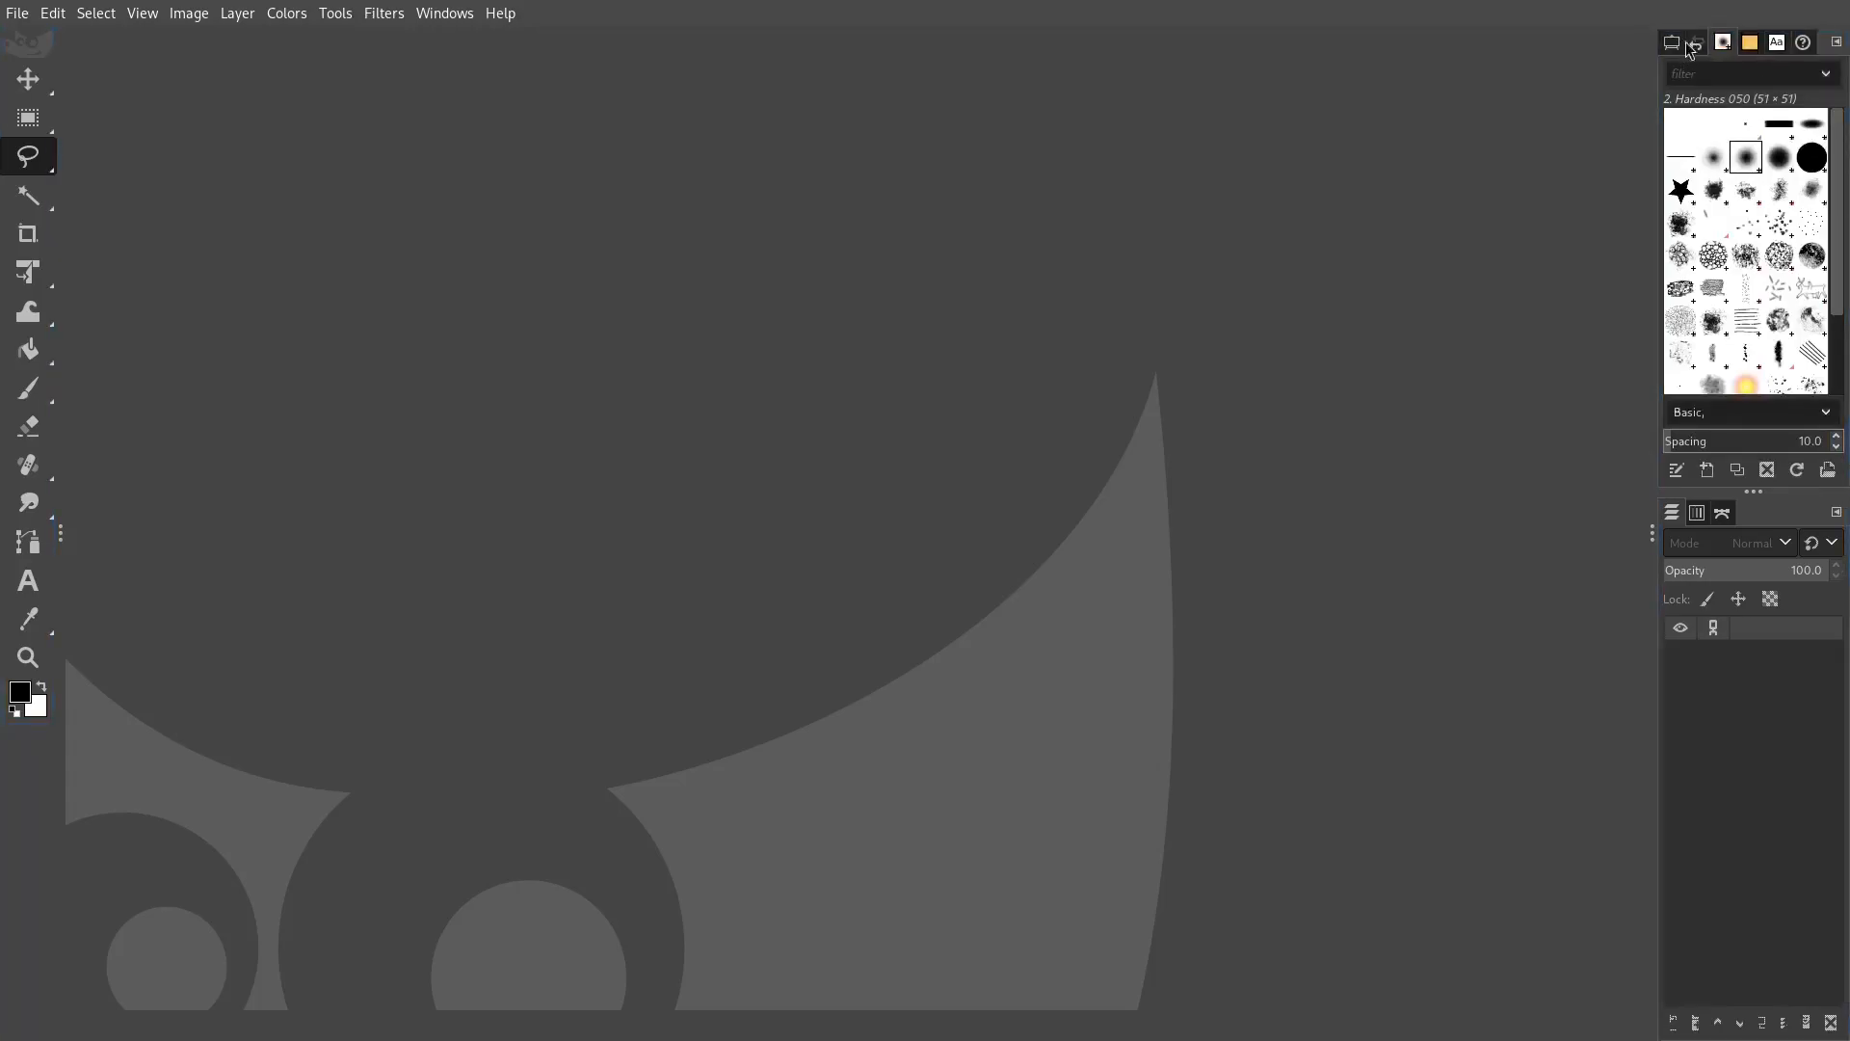
# - Look through the contents of the Undo History, Brushes, Patterns, Fonts, Document History and Tool Options tabs
pyautogui.click(1699, 45)
pyautogui.click(1724, 46)
pyautogui.click(1703, 47)
pyautogui.click(1750, 43)
pyautogui.click(1777, 44)
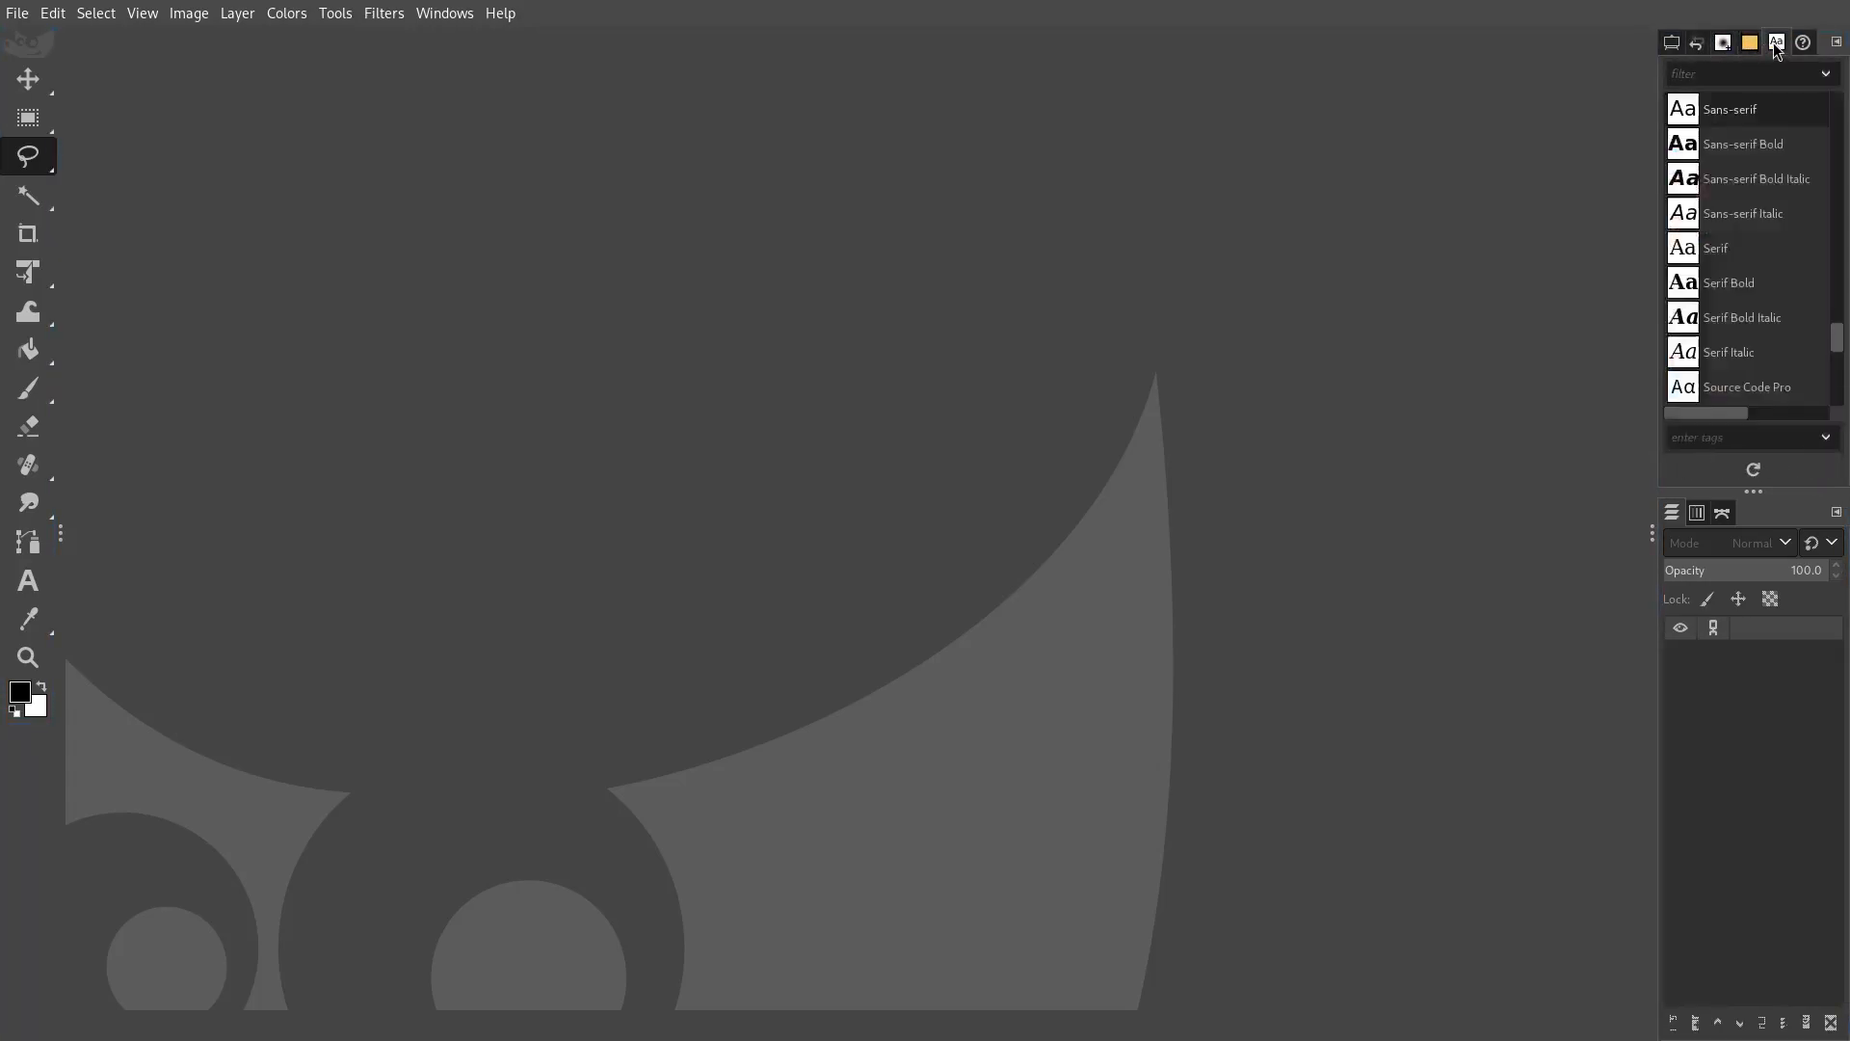
pyautogui.click(1804, 44)
pyautogui.click(1724, 44)
pyautogui.click(1697, 44)
pyautogui.click(1672, 44)
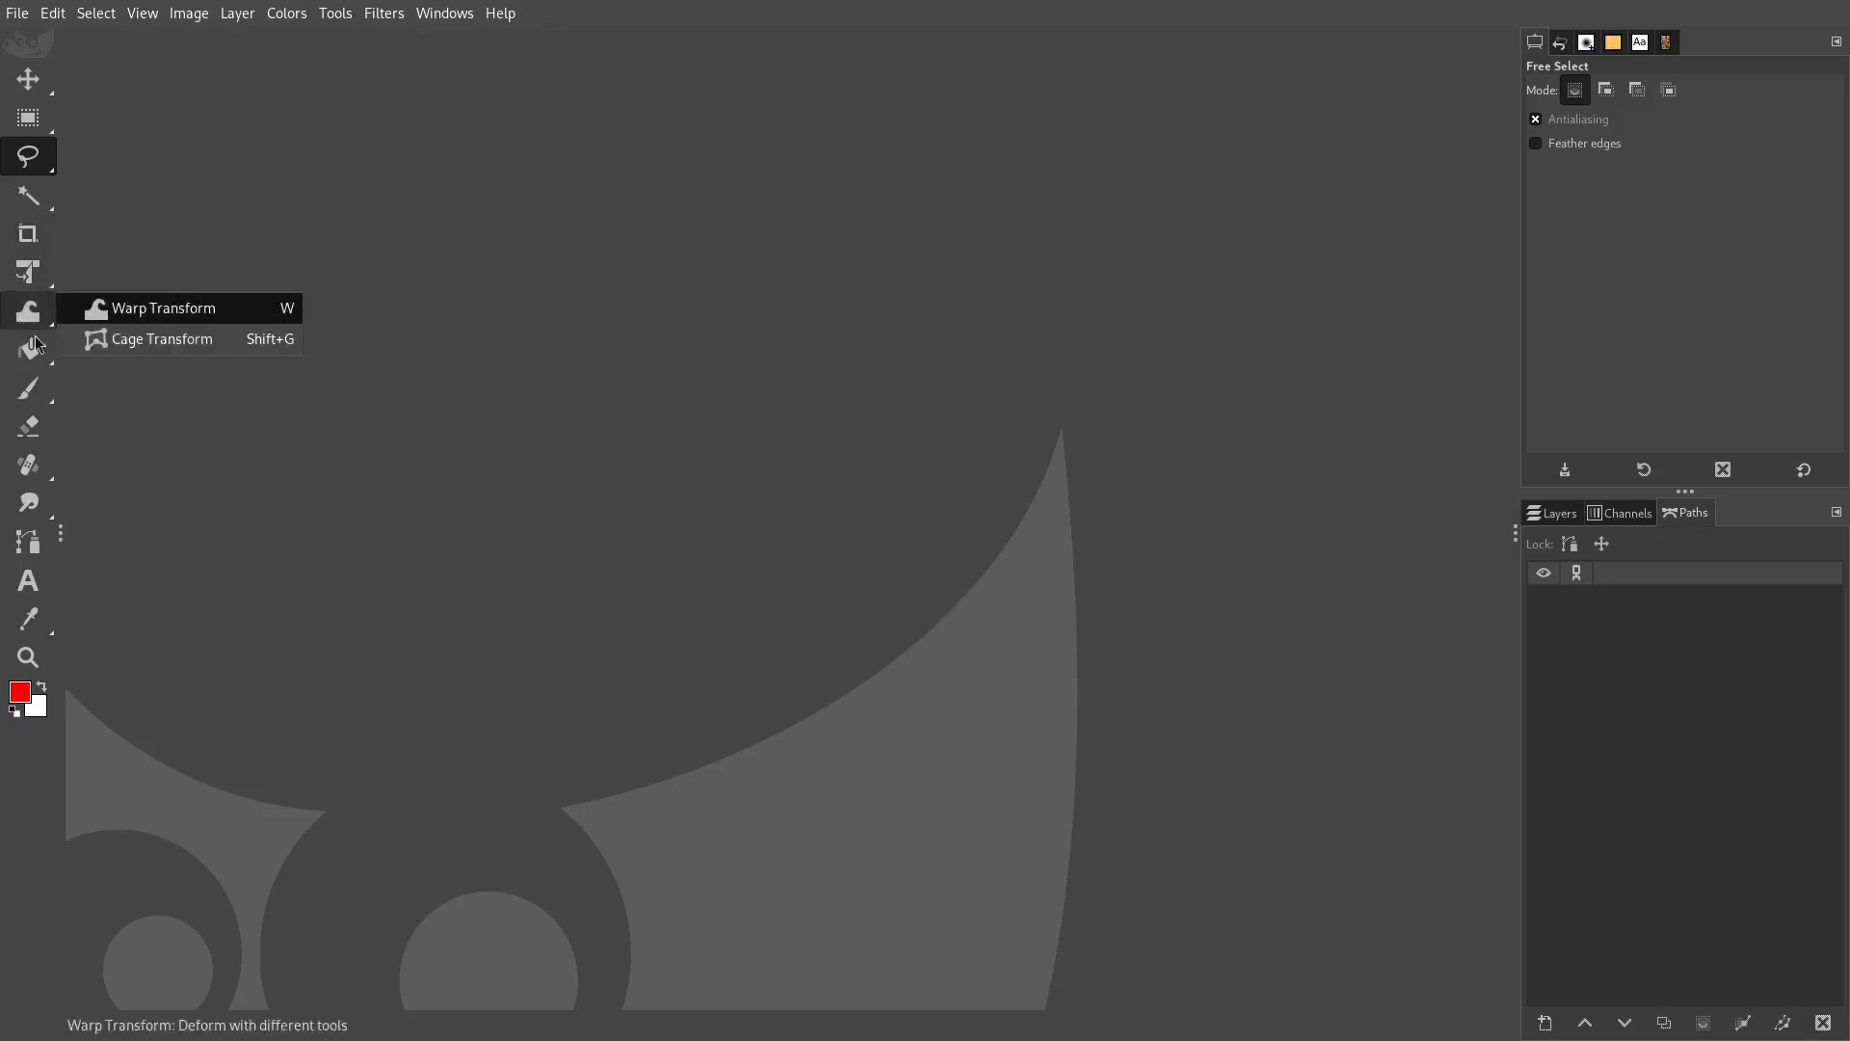
# - Examine the tool options of the Paintbrush, Bucket Fill and Move tools
pyautogui.press('p')
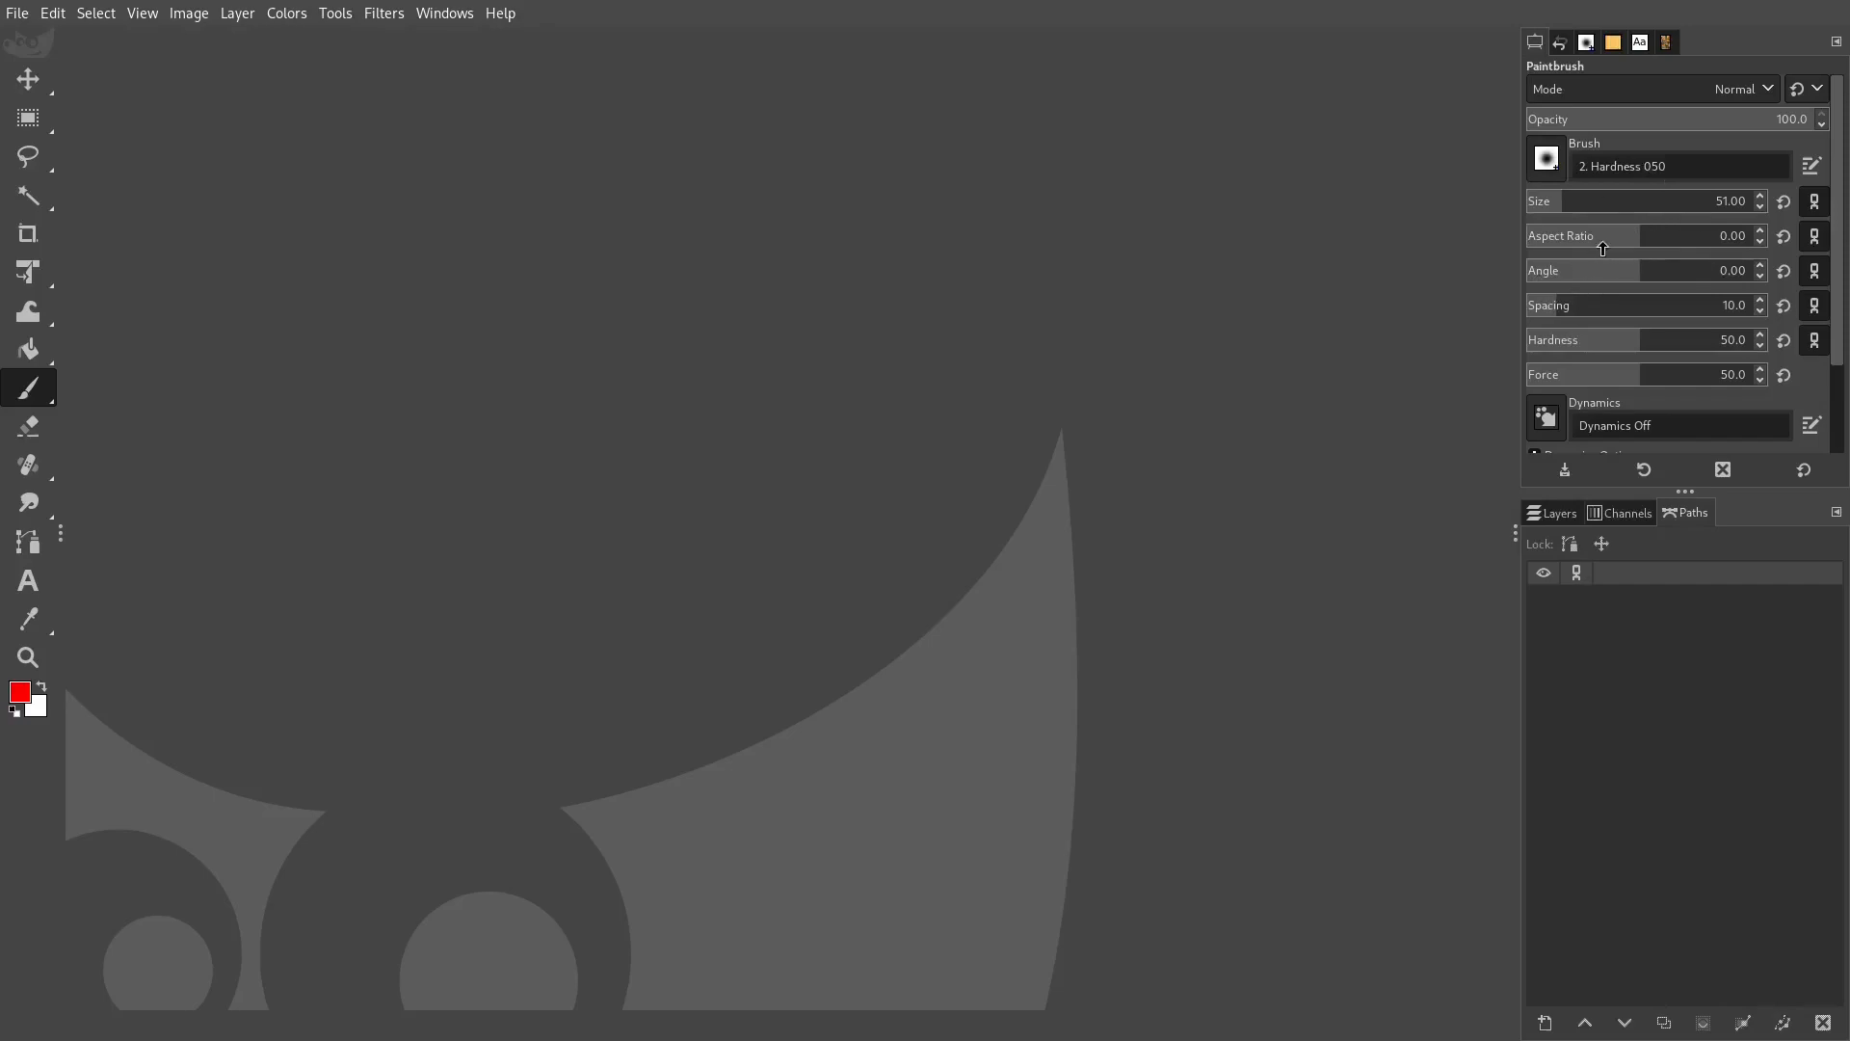
pyautogui.click(28, 349)
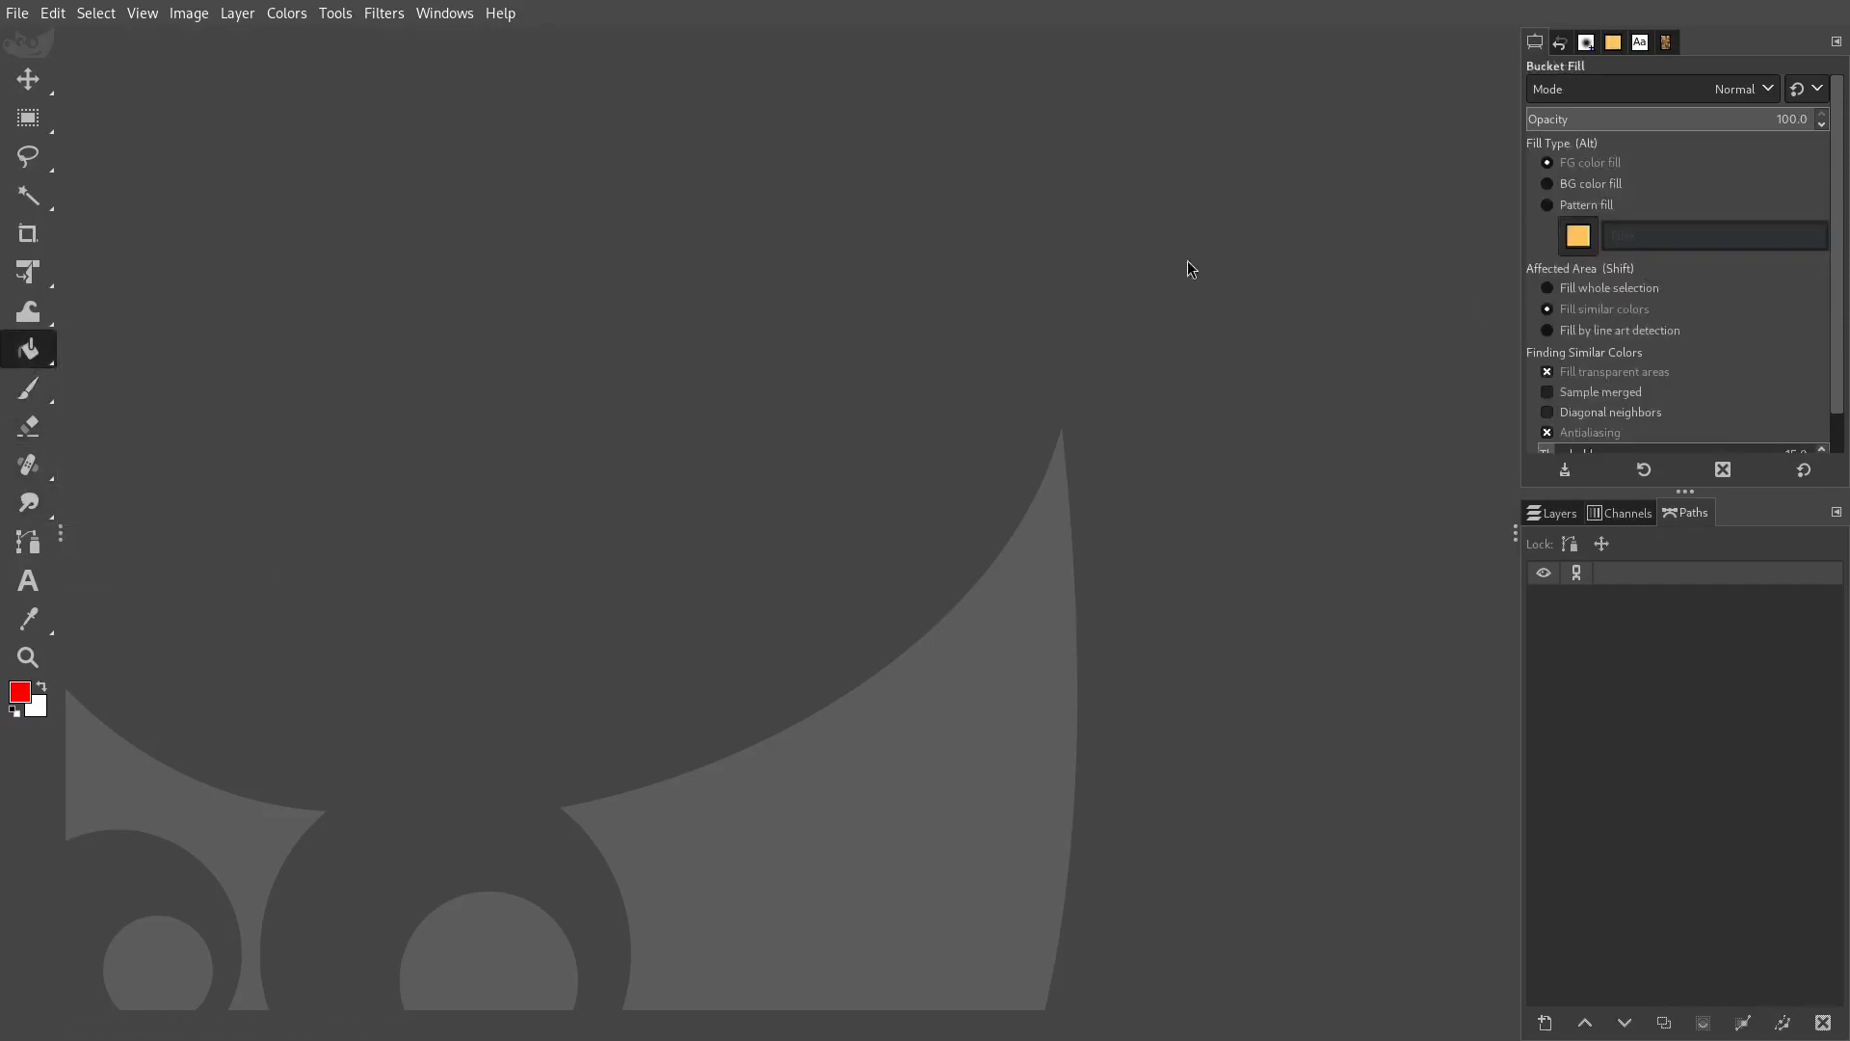
pyautogui.click(28, 79)
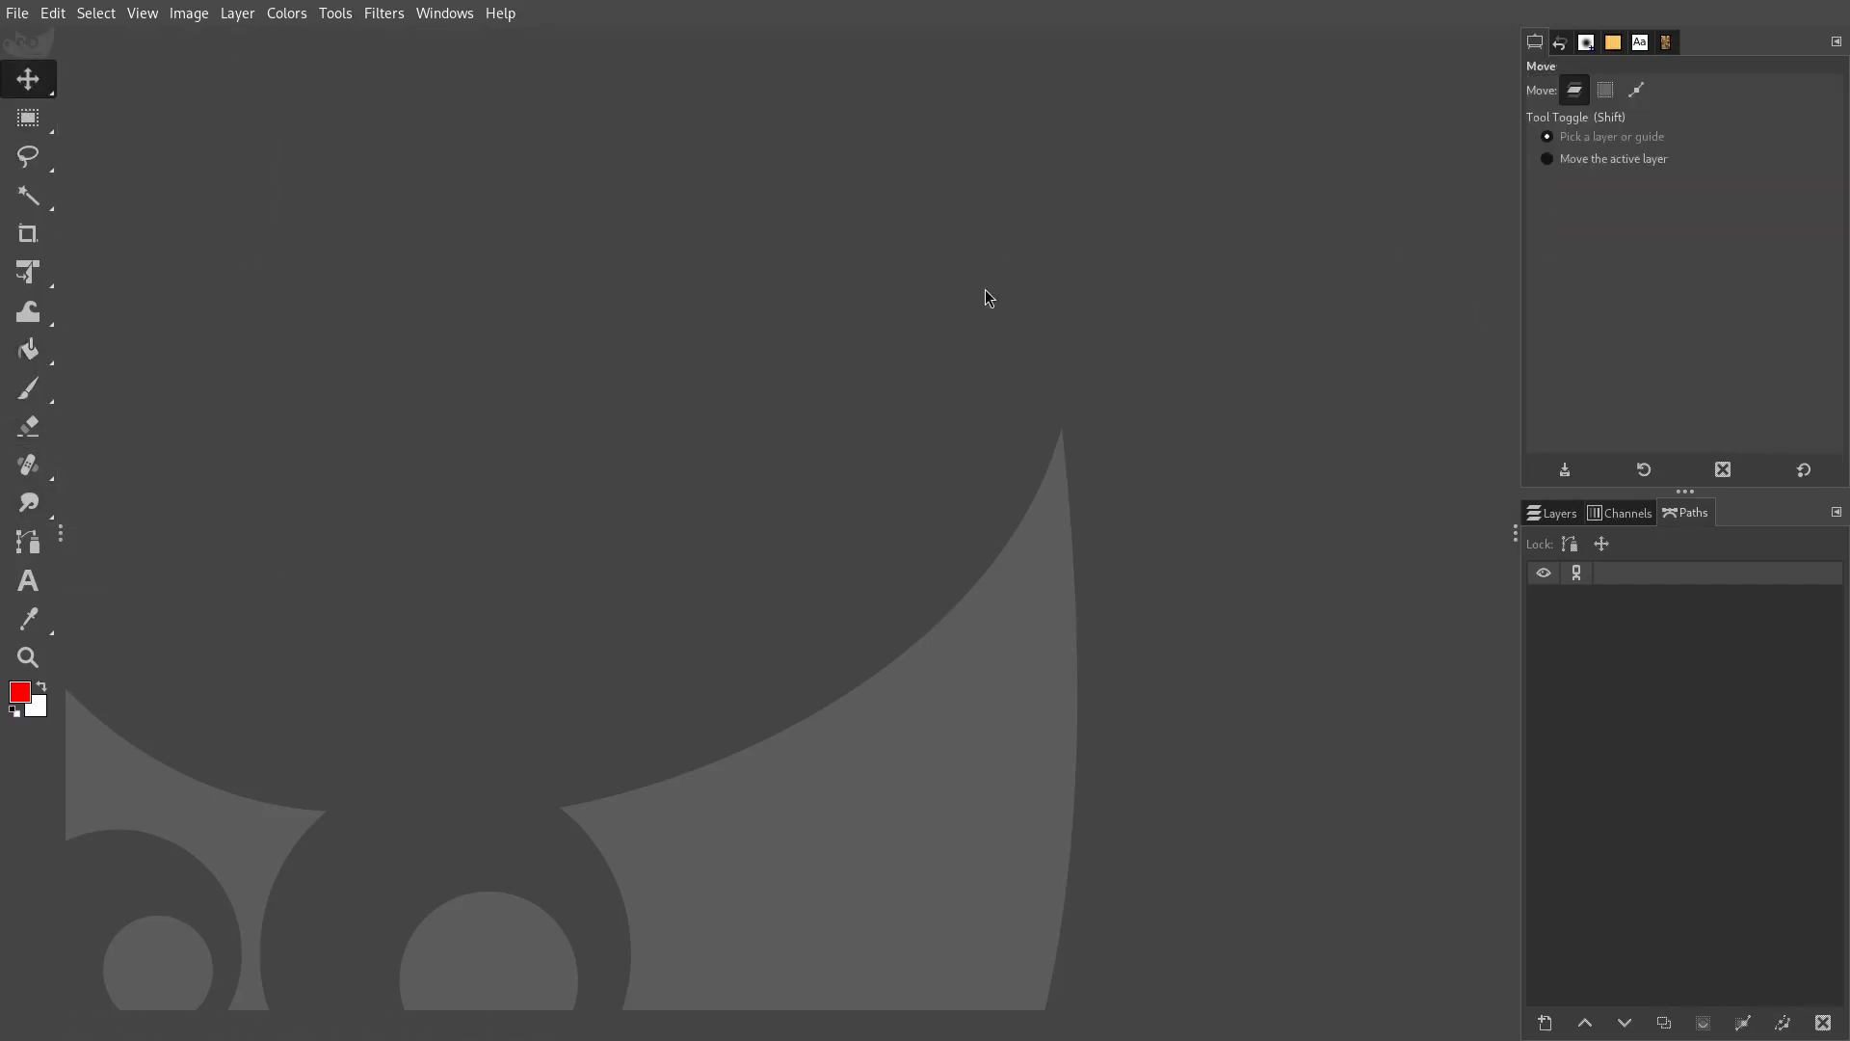
# - Show the Undo History and create a new blank image with a white background
pyautogui.click(1559, 43)
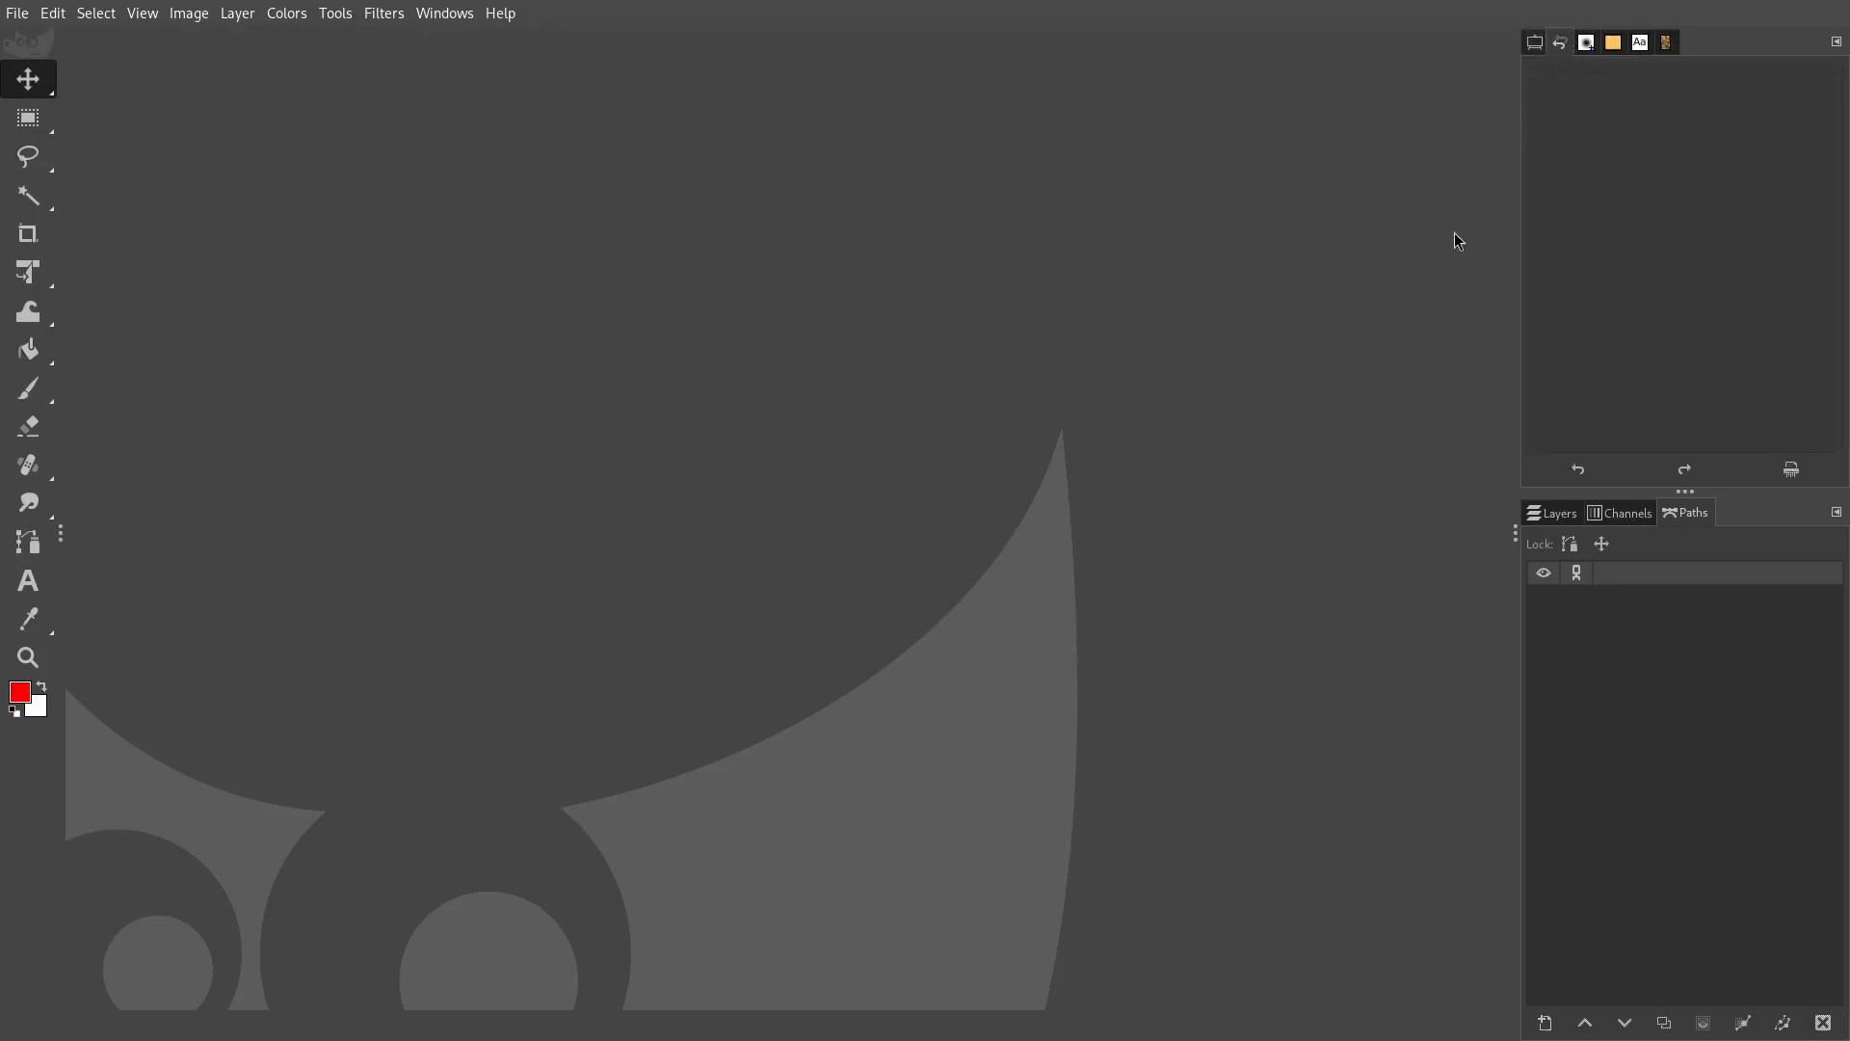
pyautogui.click(8, 11)
pyautogui.click(39, 36)
pyautogui.click(359, 318)
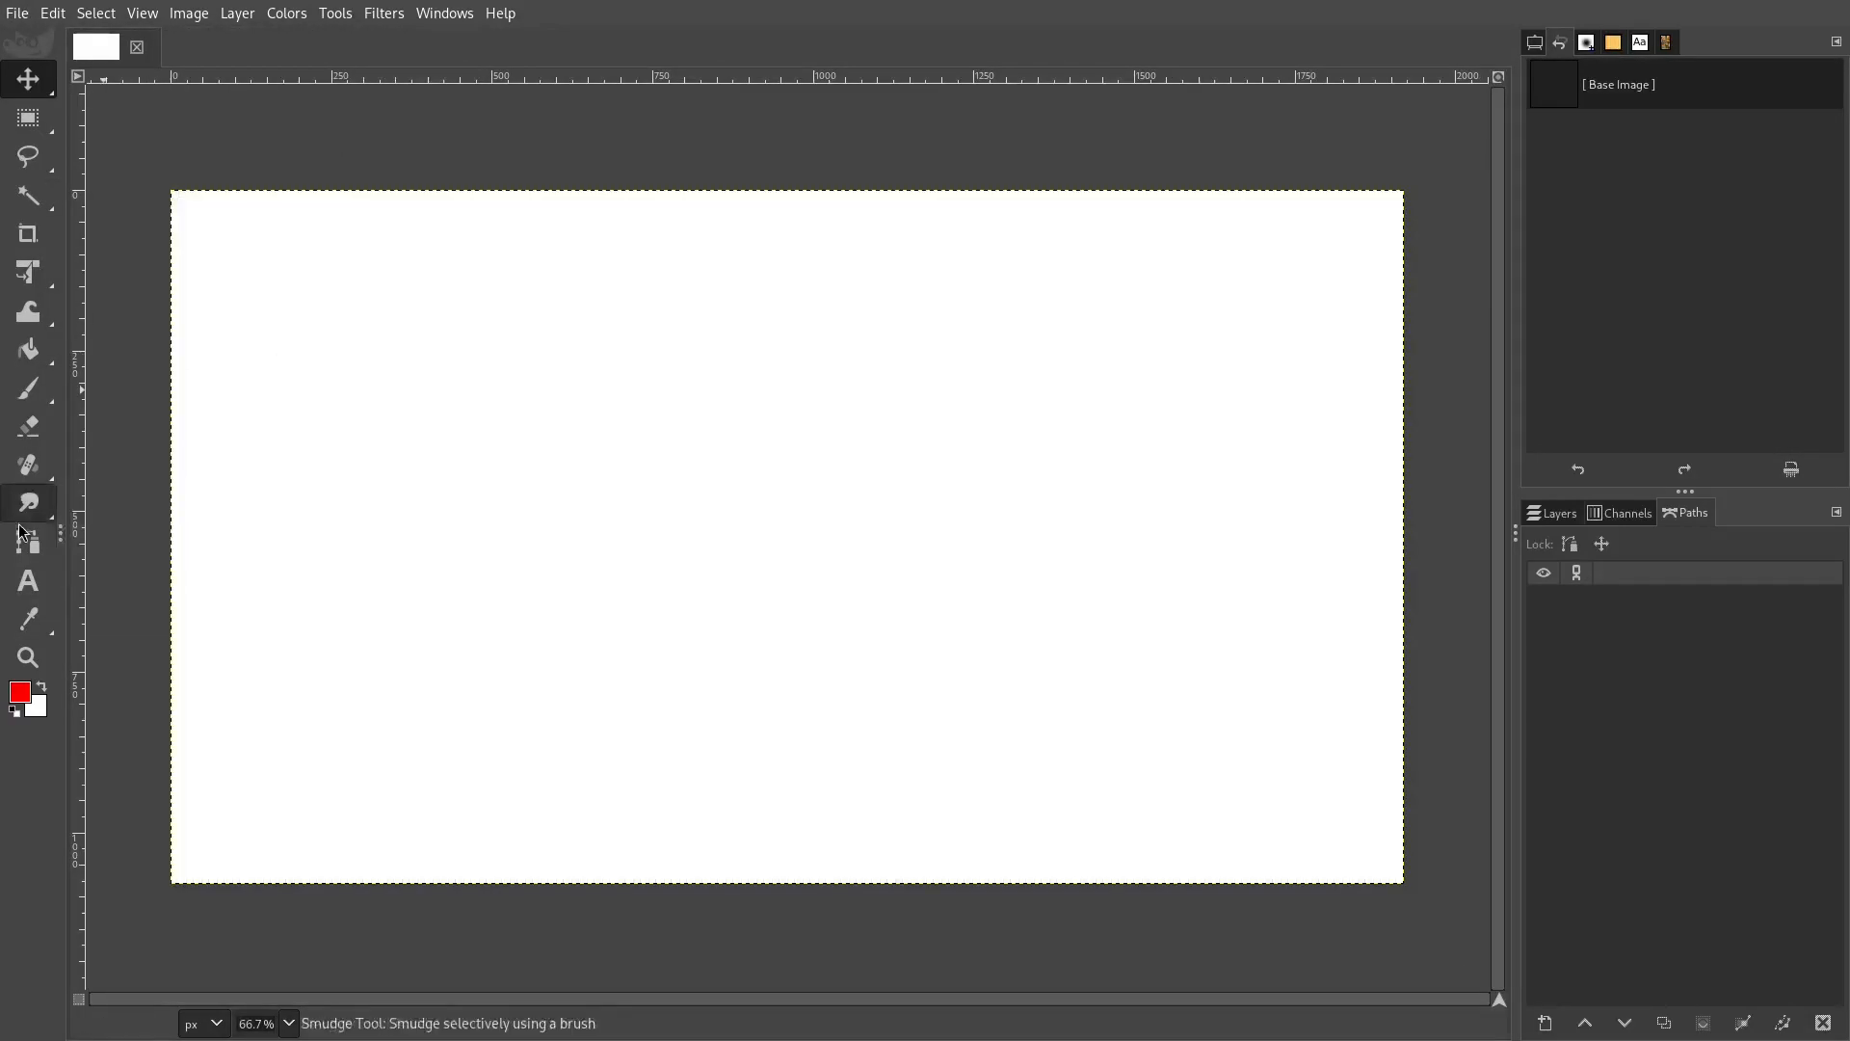
# - Paint a looping red scribble with the Paintbrush, then set the foreground to bright green and paint another scribble below it
pyautogui.click(28, 387)
pyautogui.moveTo(501, 520)
pyautogui.mouseDown()
pyautogui.moveTo(599, 529)
pyautogui.moveTo(871, 472)
pyautogui.moveTo(621, 557)
pyautogui.mouseUp()
pyautogui.click(19, 692)
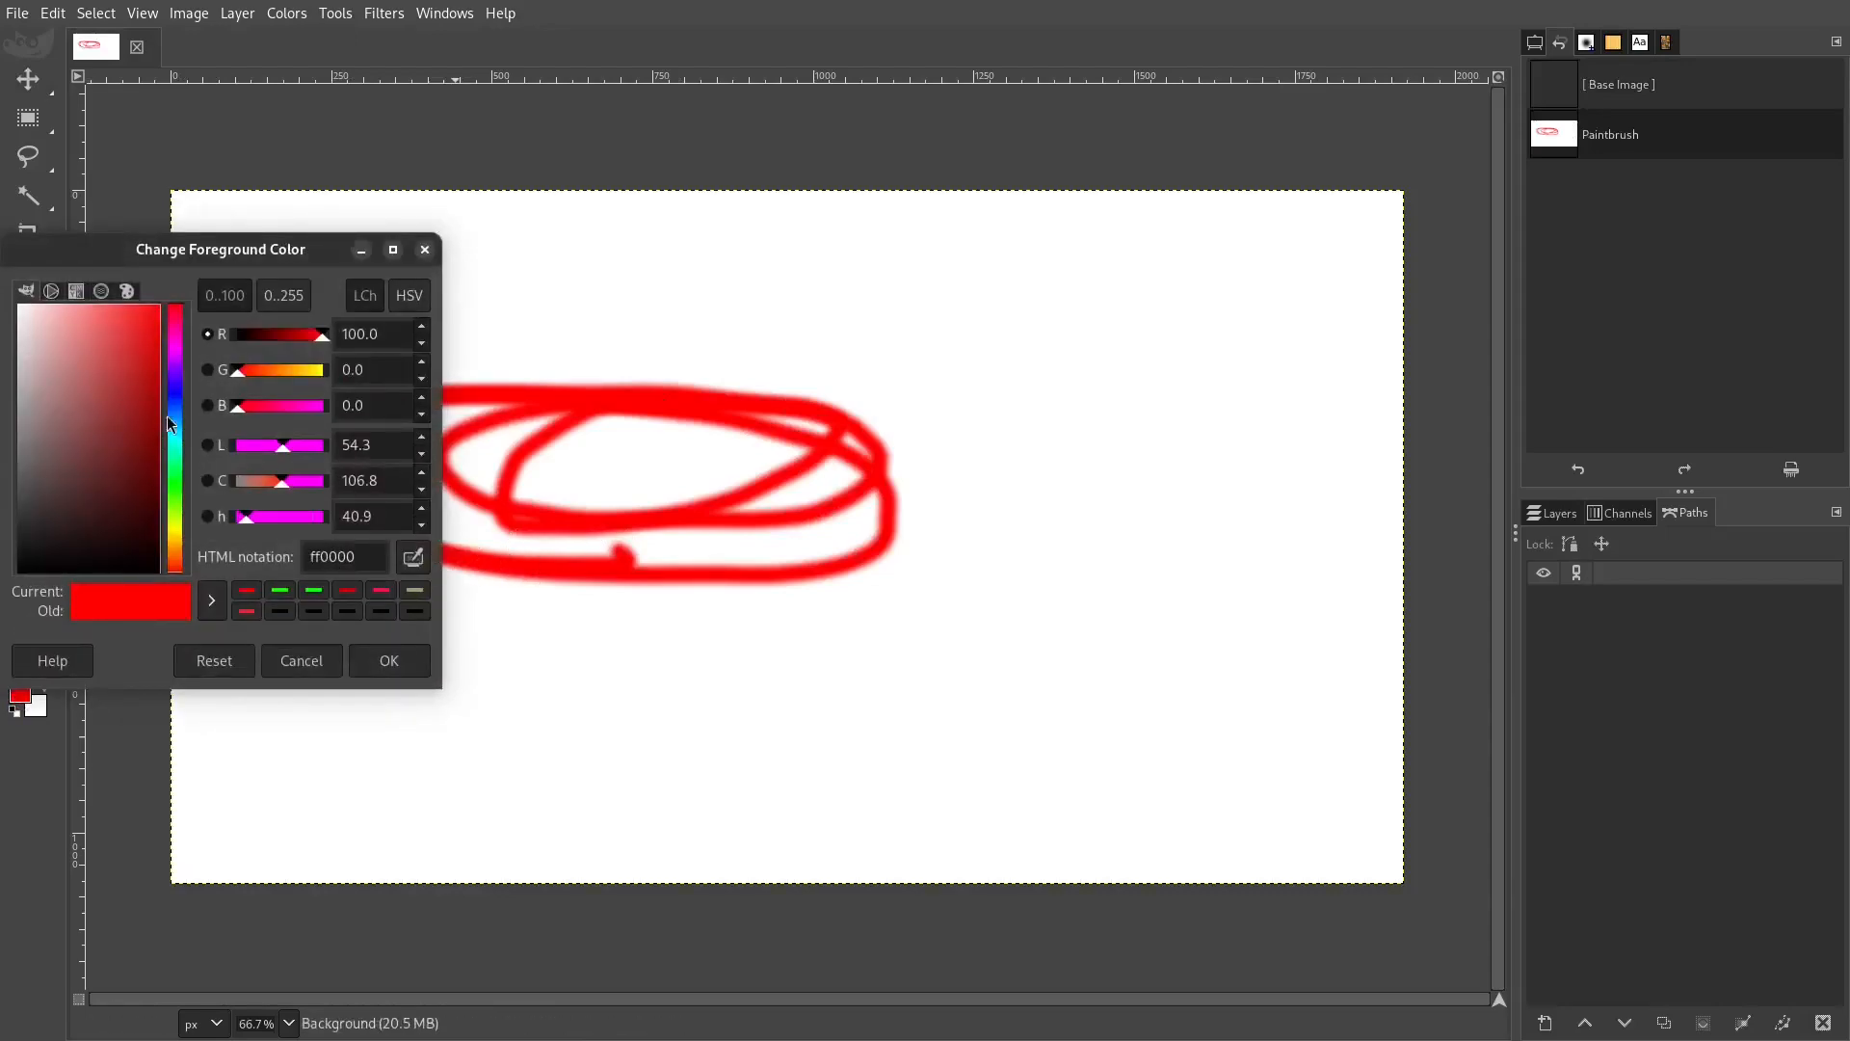
pyautogui.click(280, 590)
pyautogui.click(390, 661)
pyautogui.moveTo(819, 742)
pyautogui.mouseDown()
pyautogui.moveTo(907, 745)
pyautogui.moveTo(912, 788)
pyautogui.mouseUp()
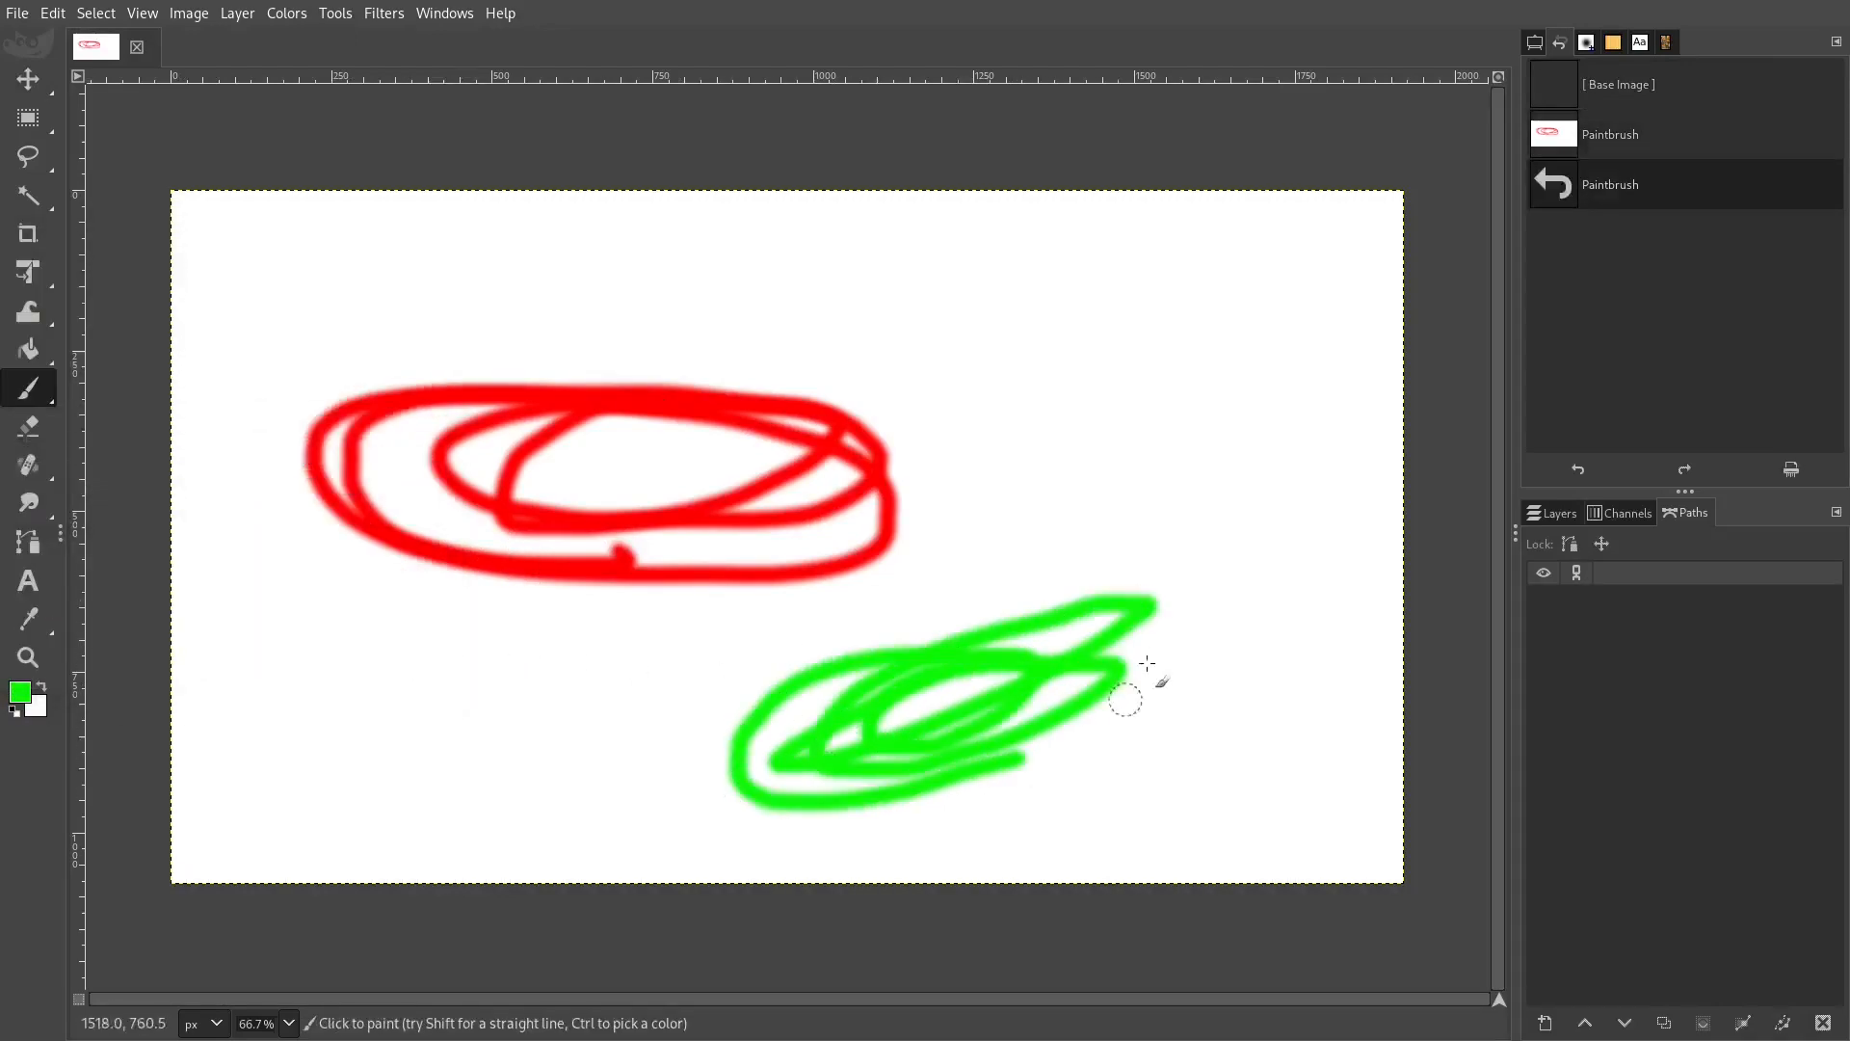
# - Step back and forth through the paintbrush states in the Undo History and revert the image to its base state
pyautogui.click(1563, 137)
pyautogui.click(1563, 94)
pyautogui.click(1563, 137)
pyautogui.click(1564, 183)
pyautogui.click(1561, 134)
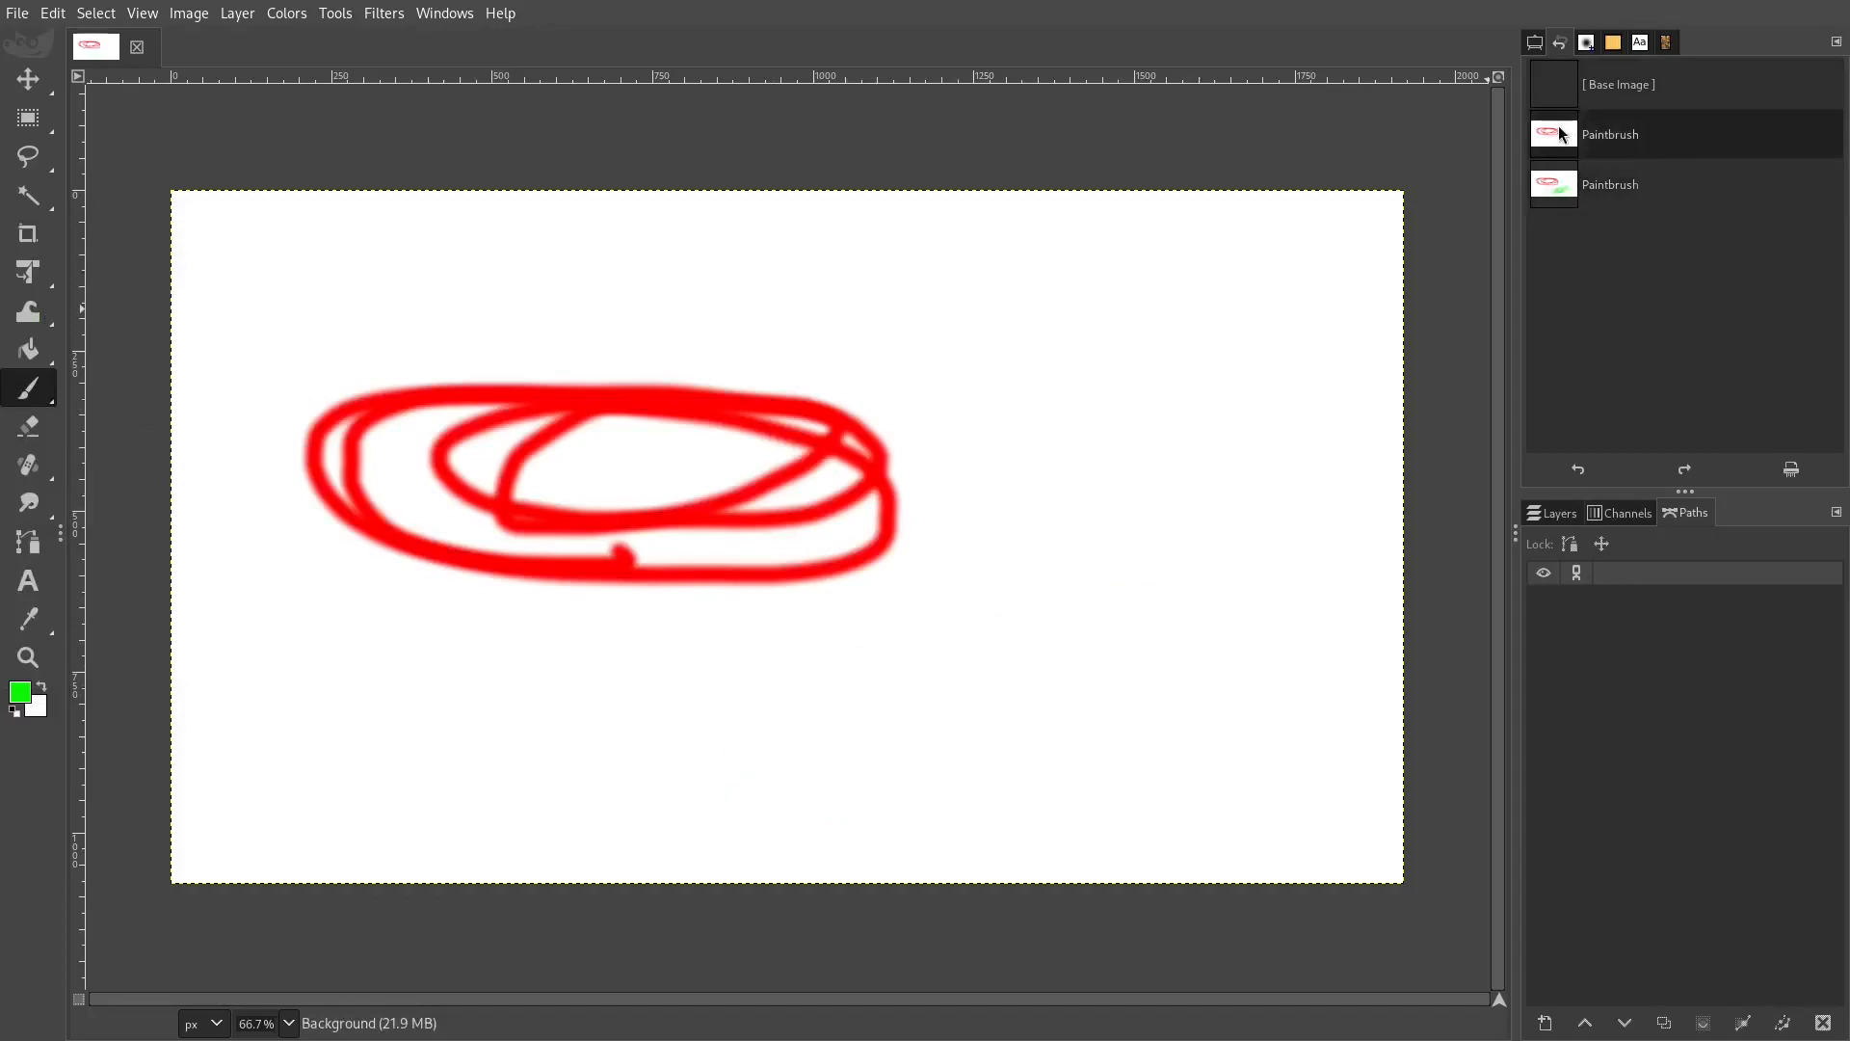
pyautogui.click(1563, 88)
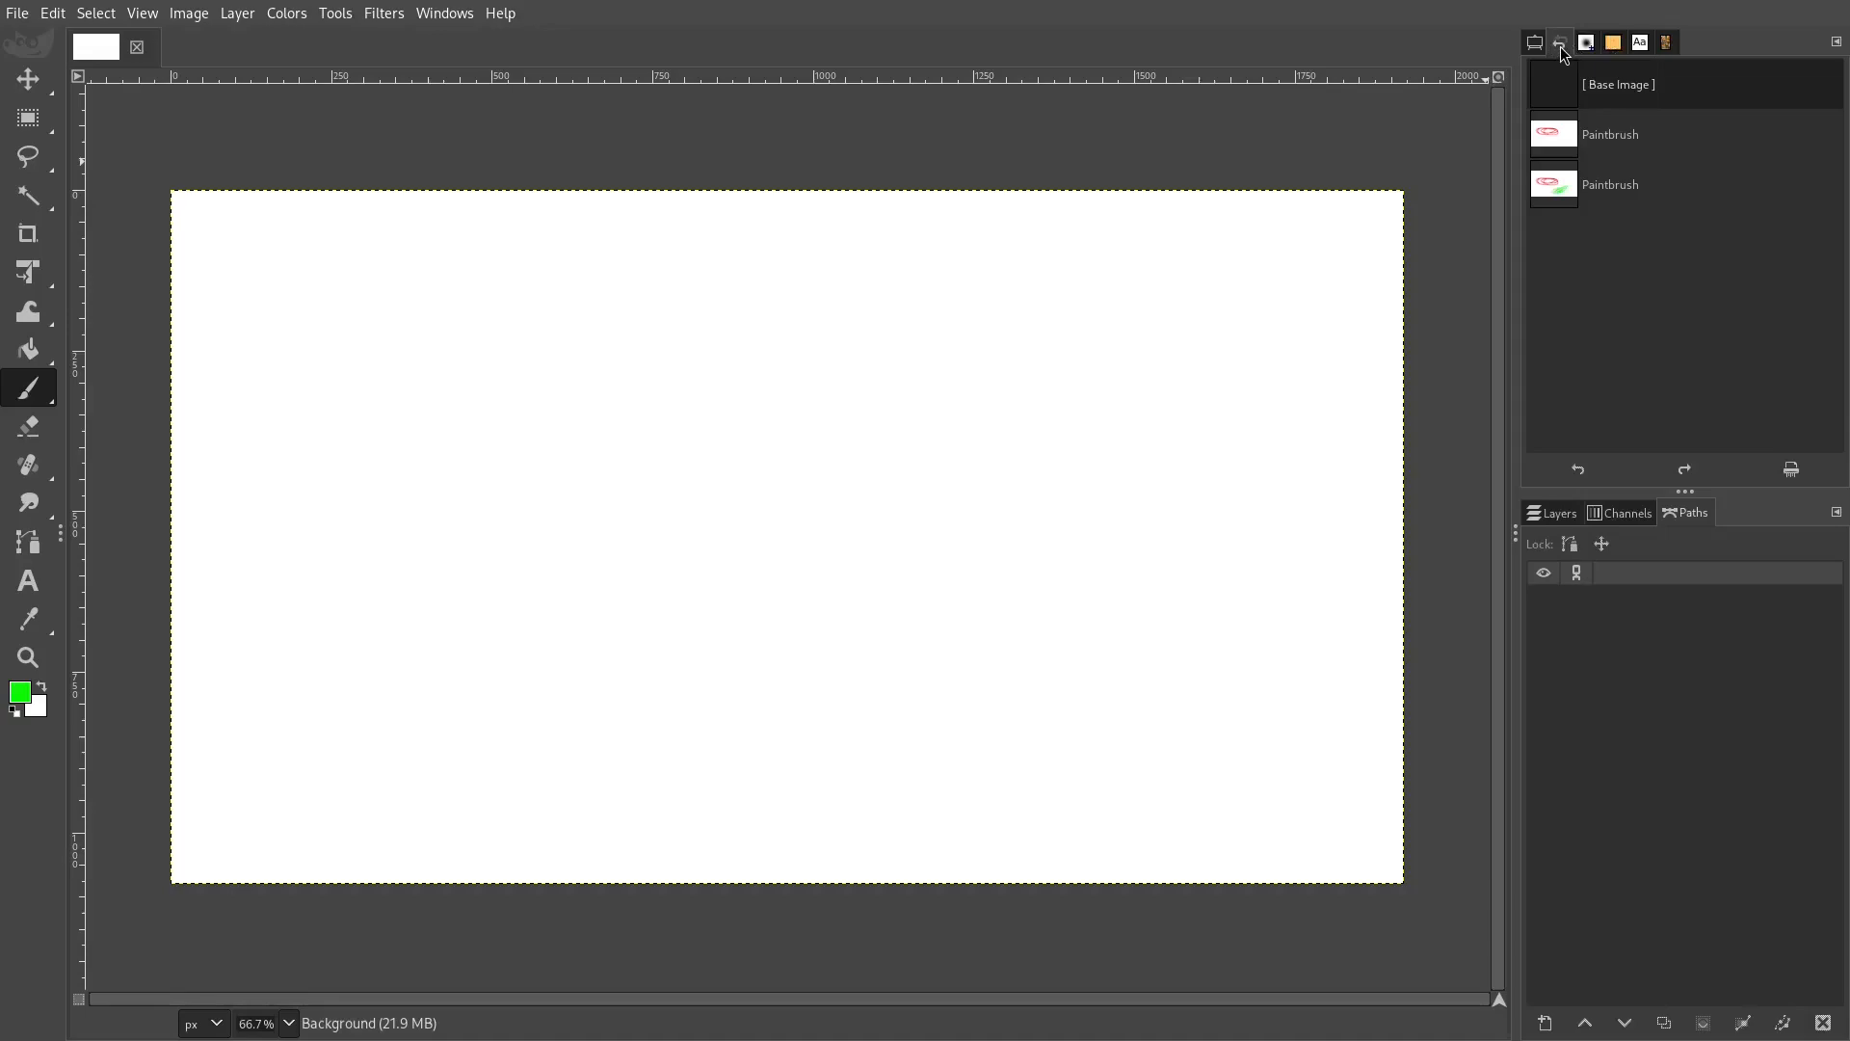
pyautogui.moveTo(1562, 50)
pyautogui.mouseDown()
pyautogui.moveTo(1660, 456)
pyautogui.moveTo(1725, 538)
pyautogui.moveTo(1720, 399)
pyautogui.moveTo(1555, 41)
pyautogui.moveTo(1662, 52)
pyautogui.moveTo(1558, 46)
pyautogui.mouseUp()
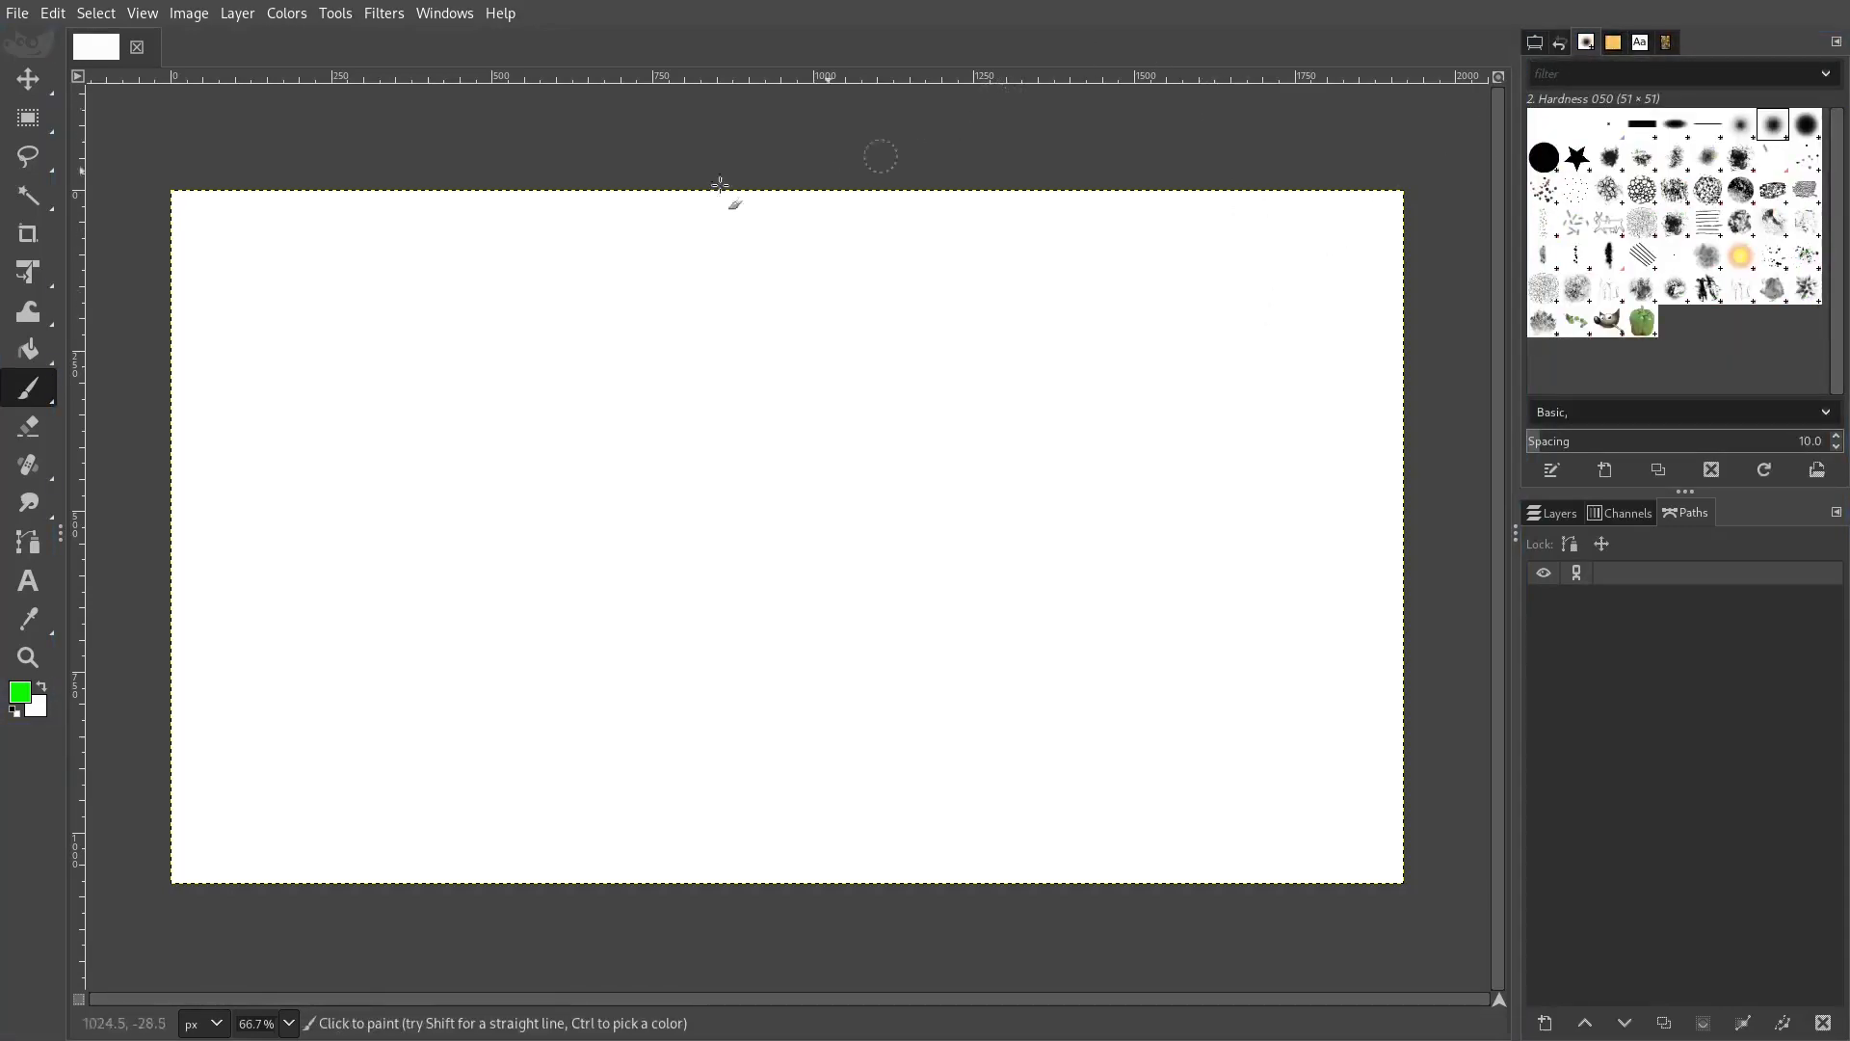
# - Add the Gradients dialog as a new tab in the upper dock
pyautogui.click(445, 14)
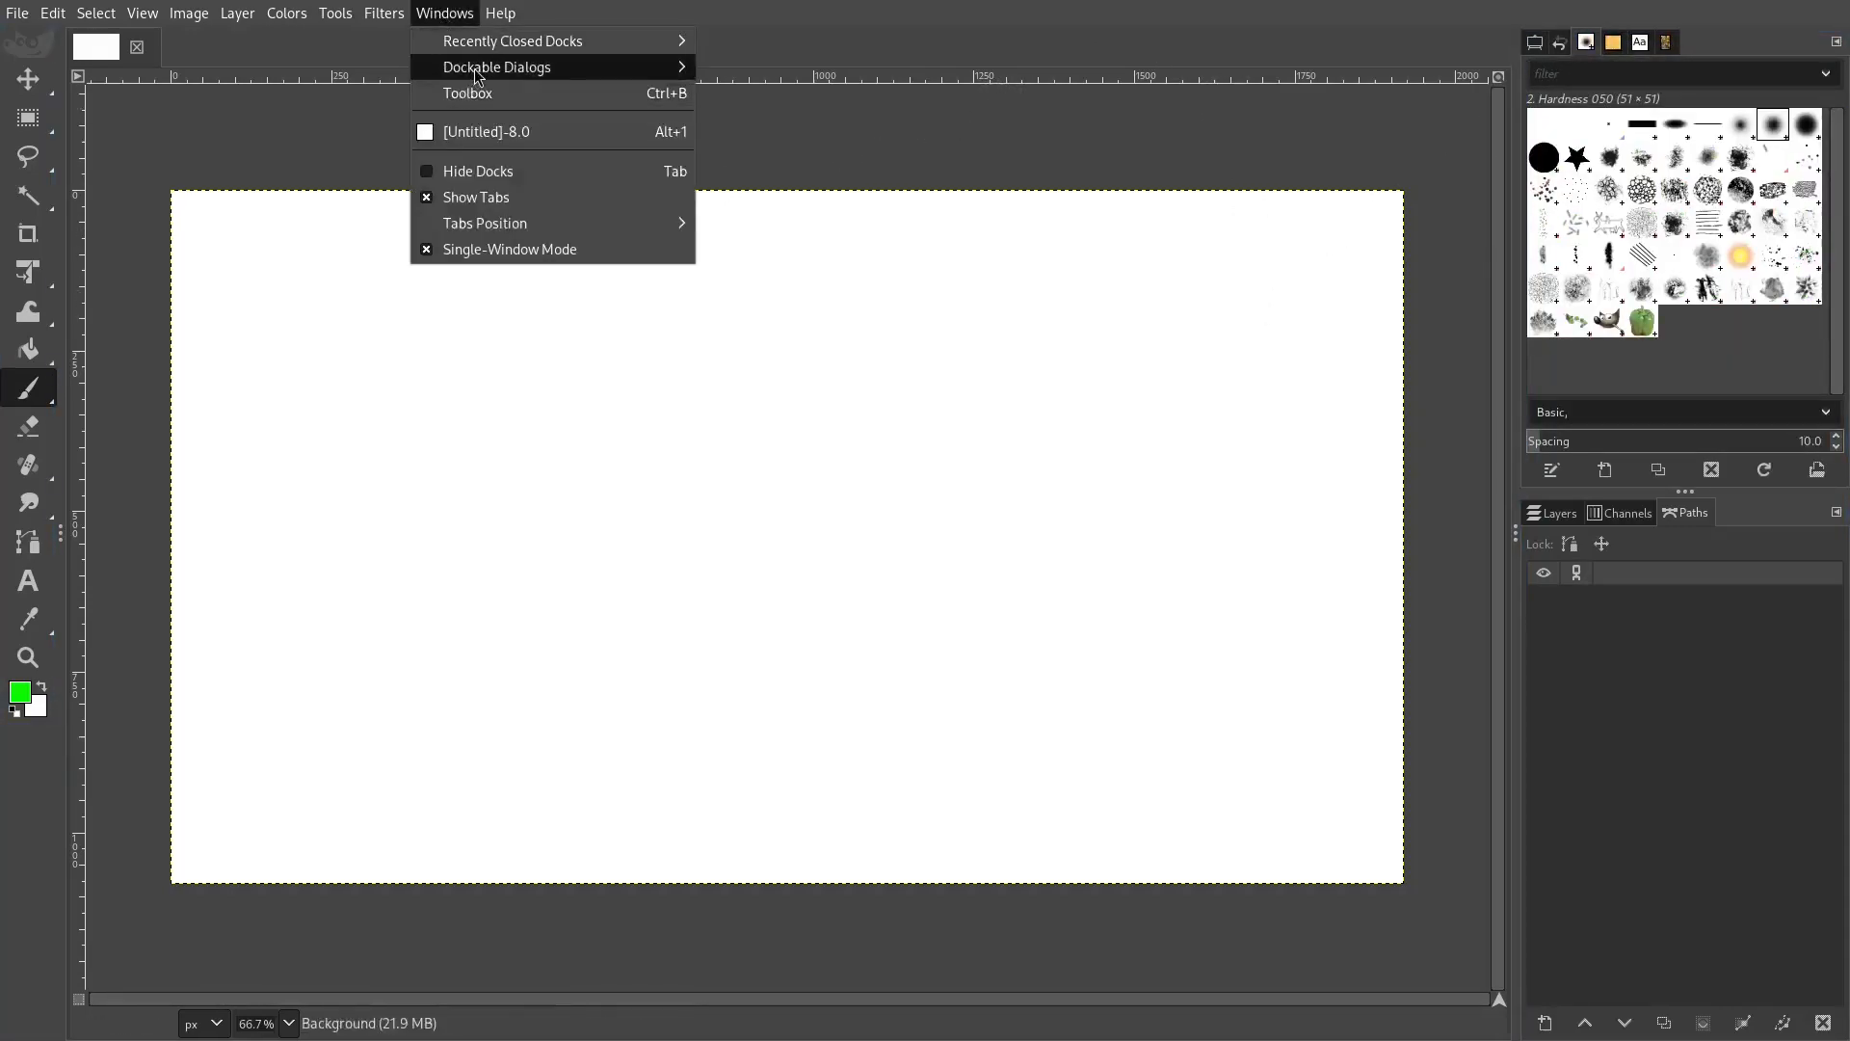
pyautogui.moveTo(496, 67)
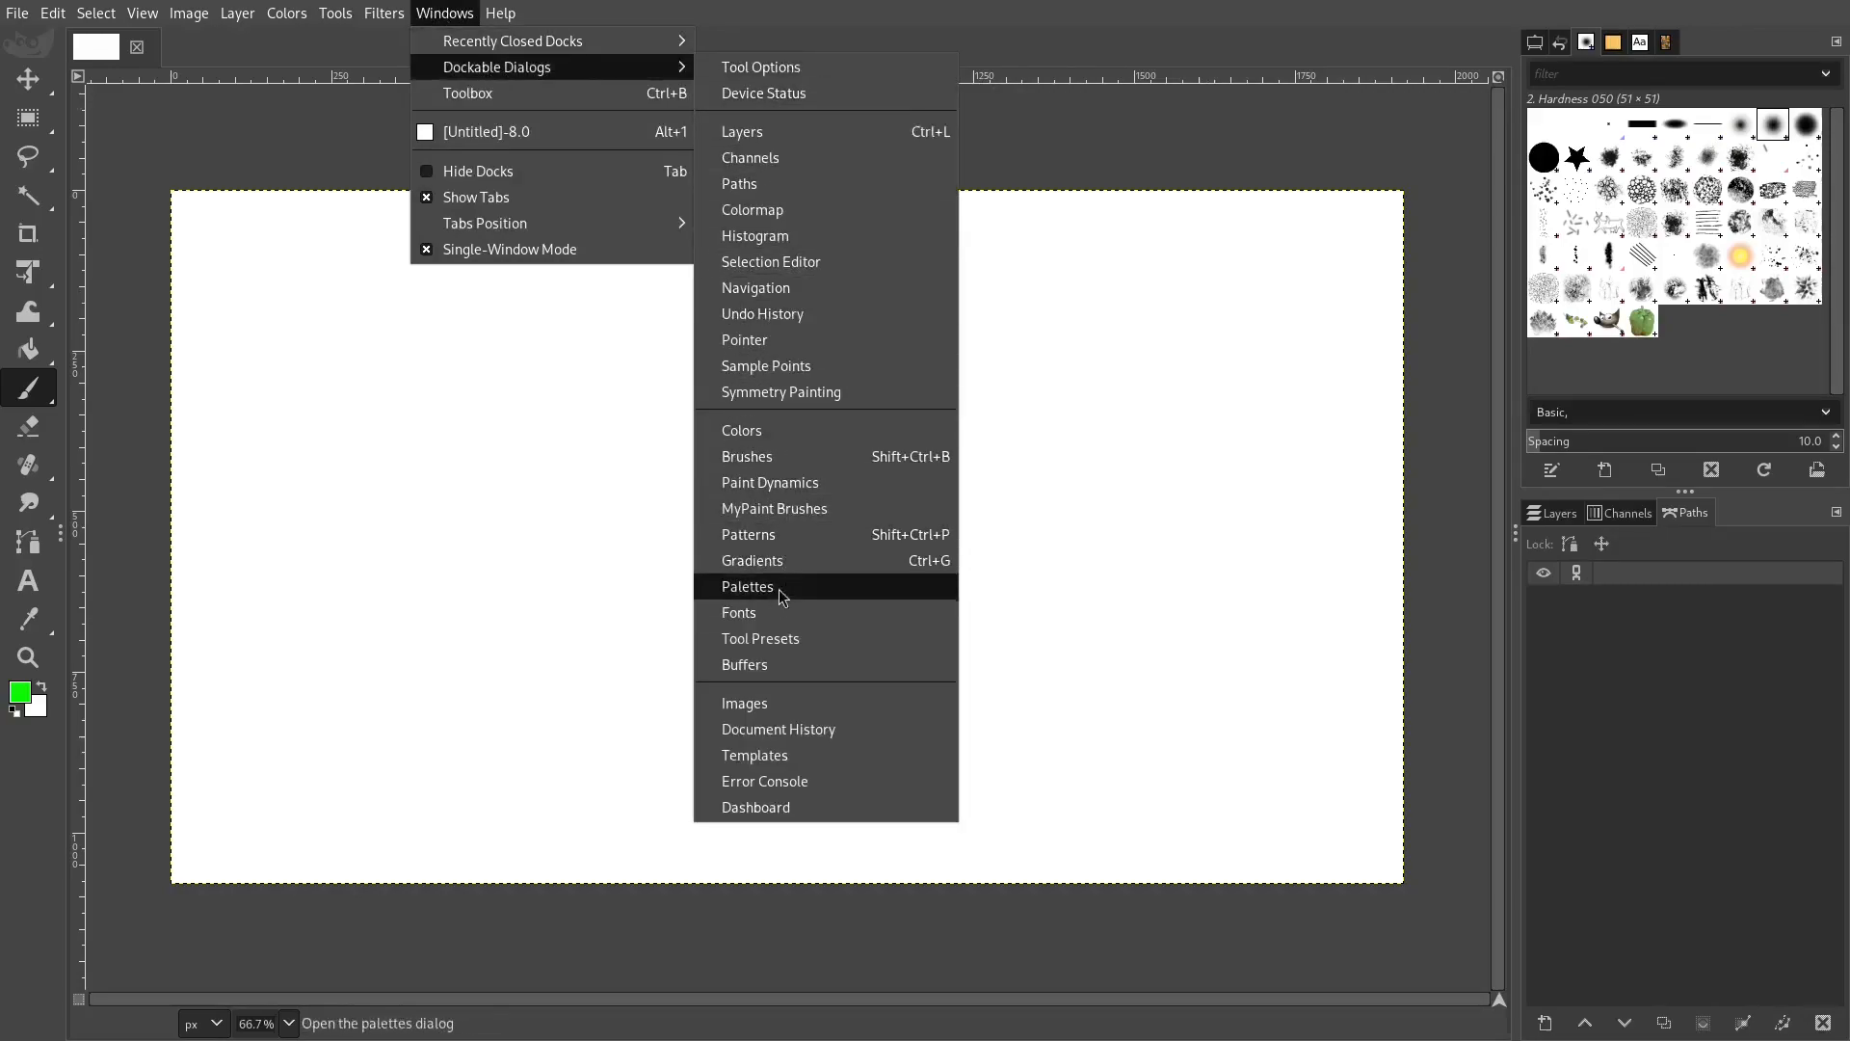
pyautogui.click(767, 561)
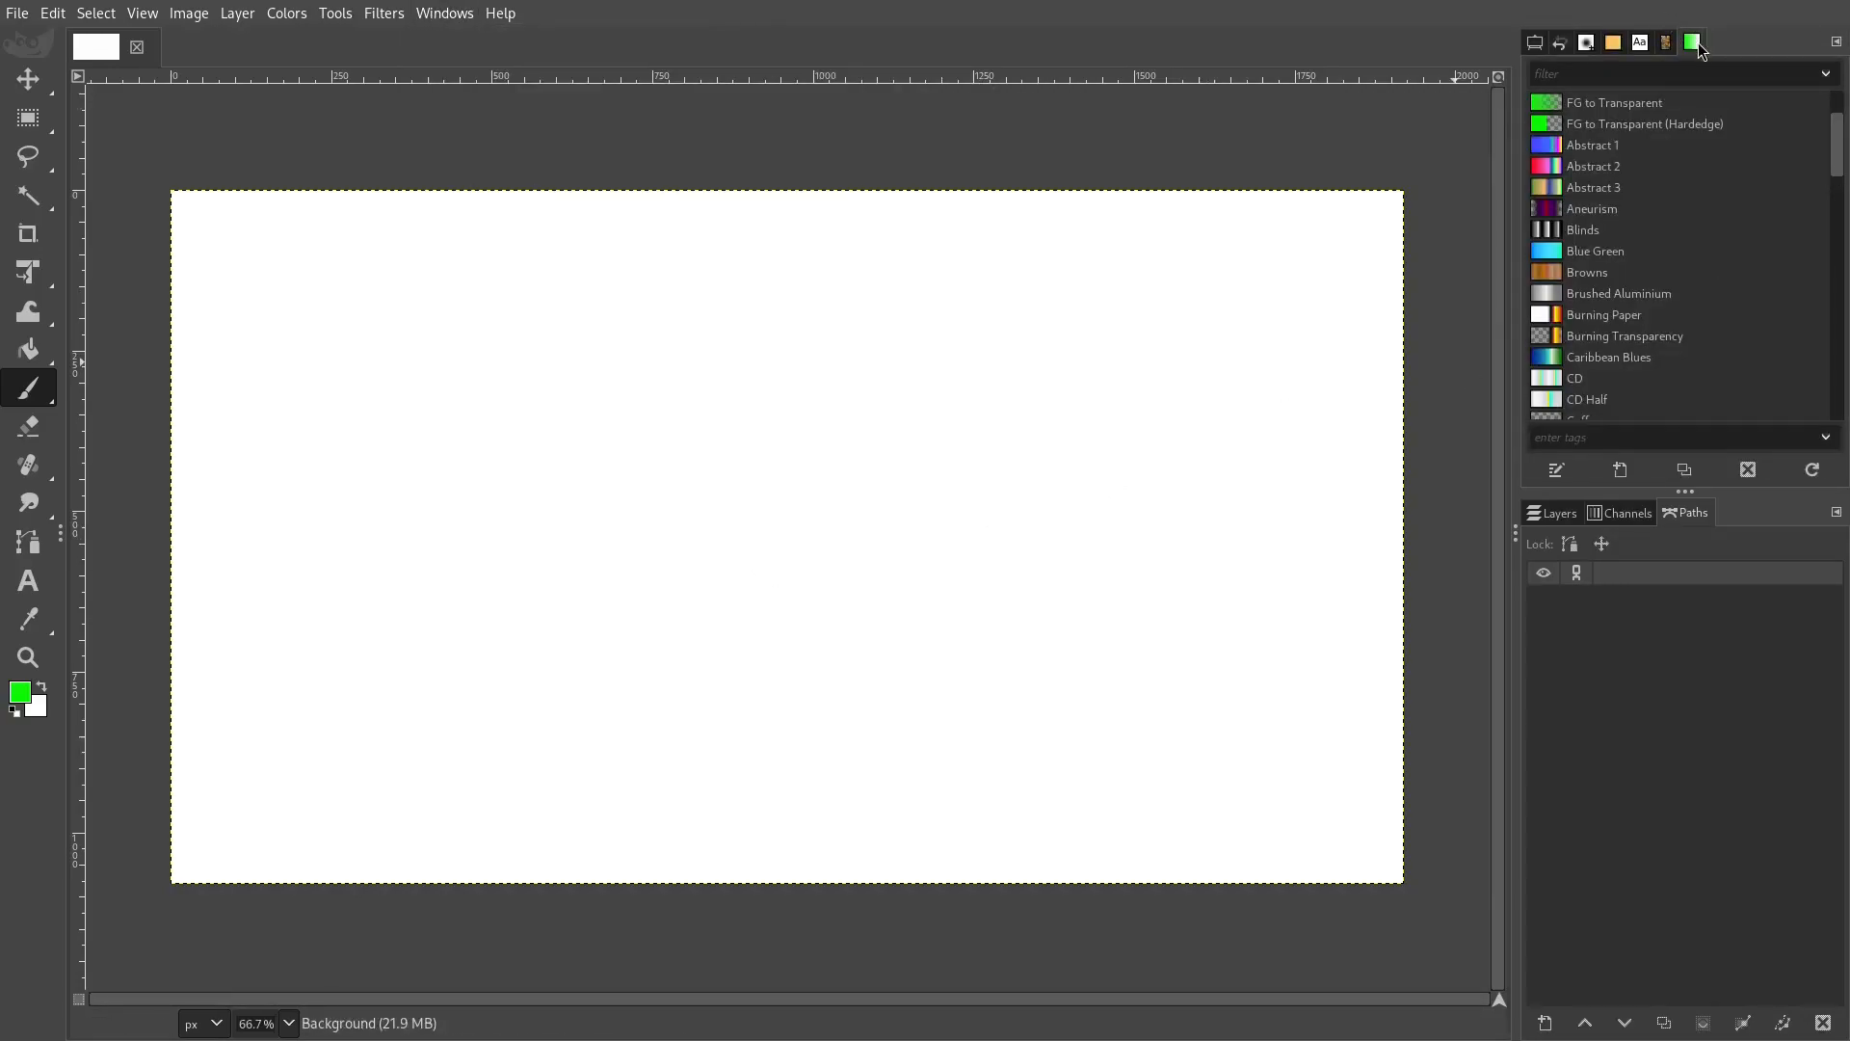
# - Close the Gradients tab in the upper dock
pyautogui.click(1837, 42)
pyautogui.click(1721, 96)
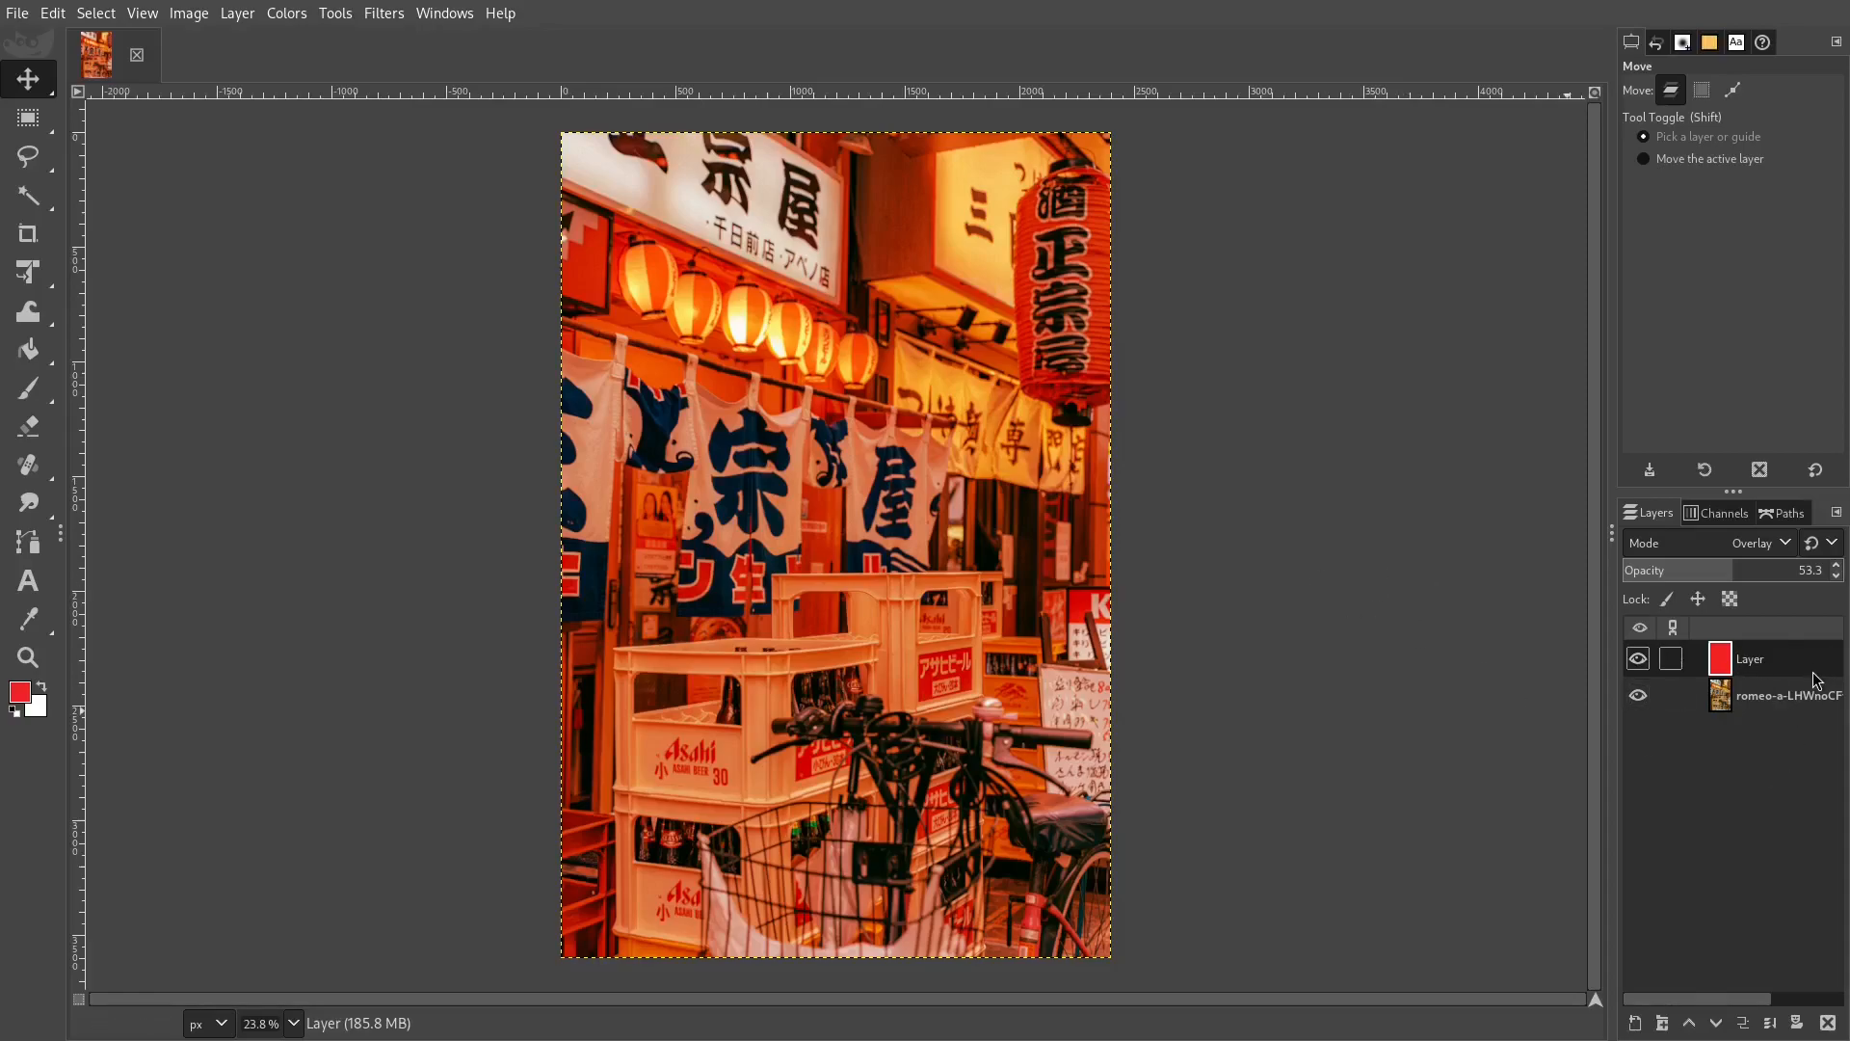
# - Try merging the red Overlay-mode layer down onto the photo layer, and undo the merge
pyautogui.rightClick(1770, 663)
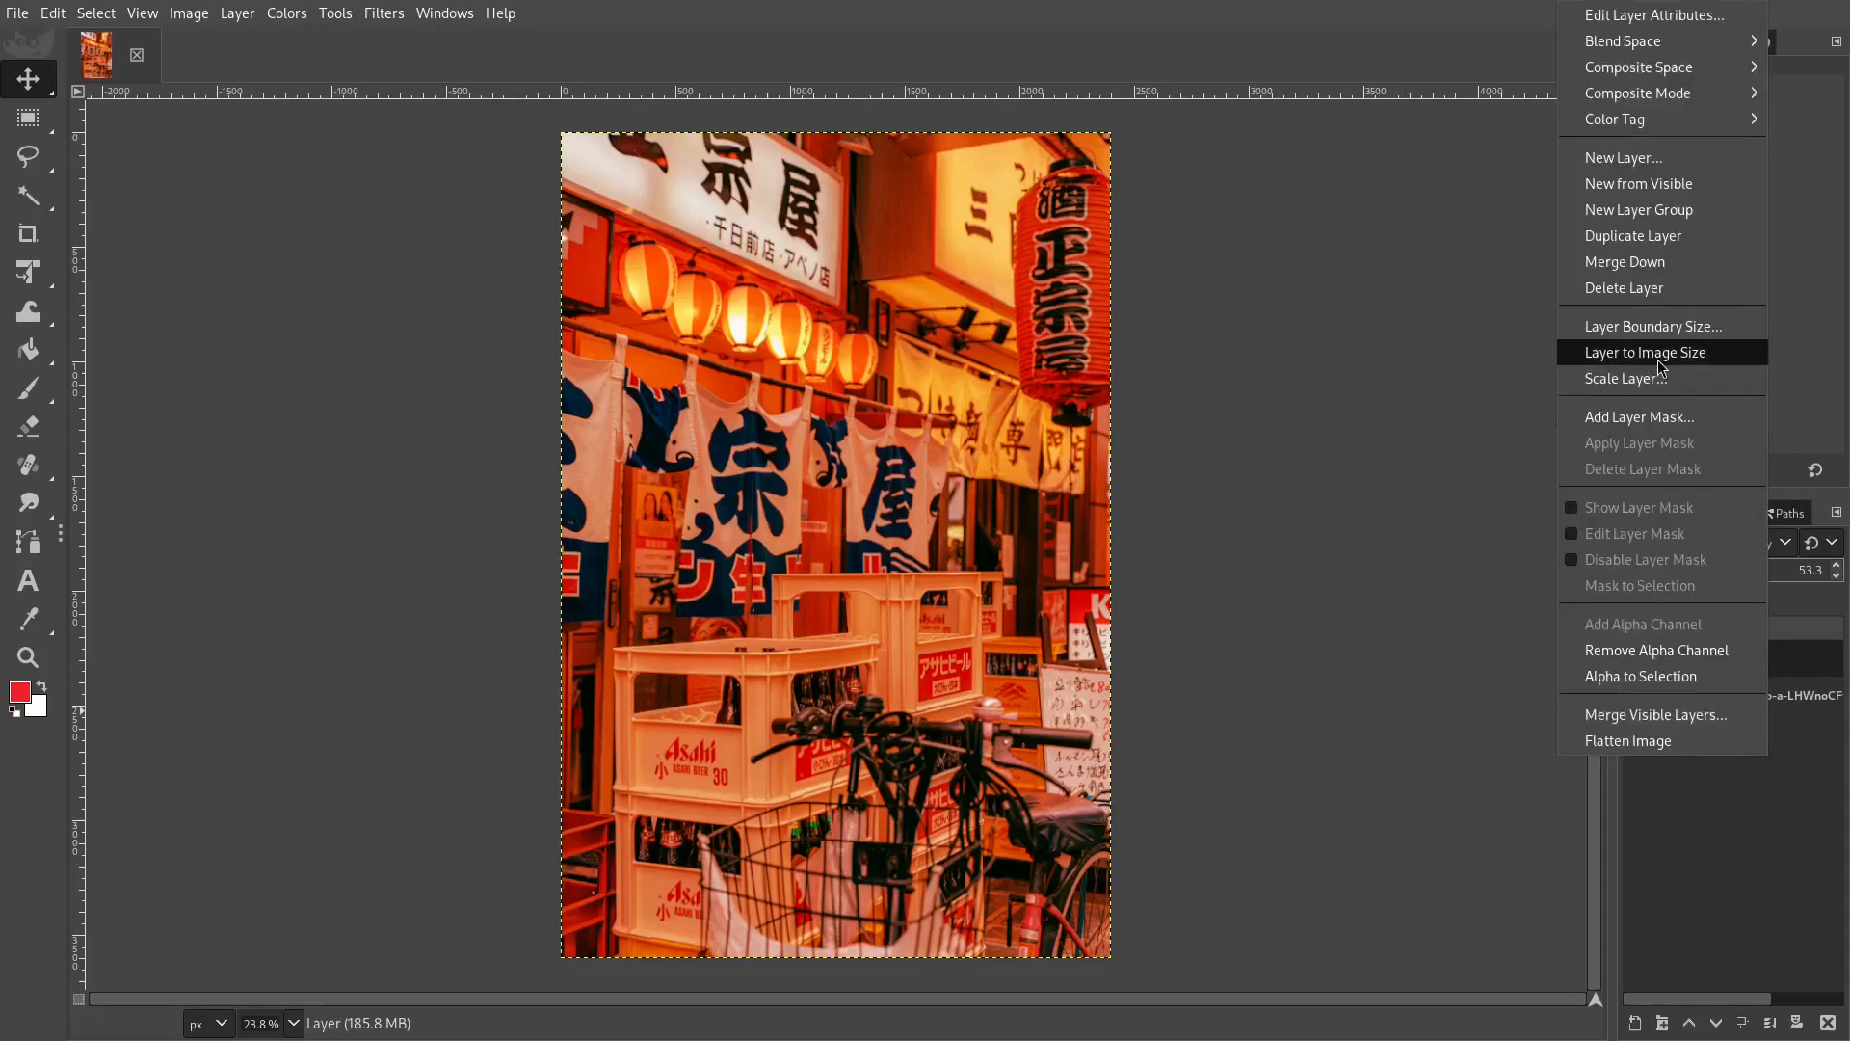
pyautogui.click(1796, 872)
pyautogui.rightClick(1754, 654)
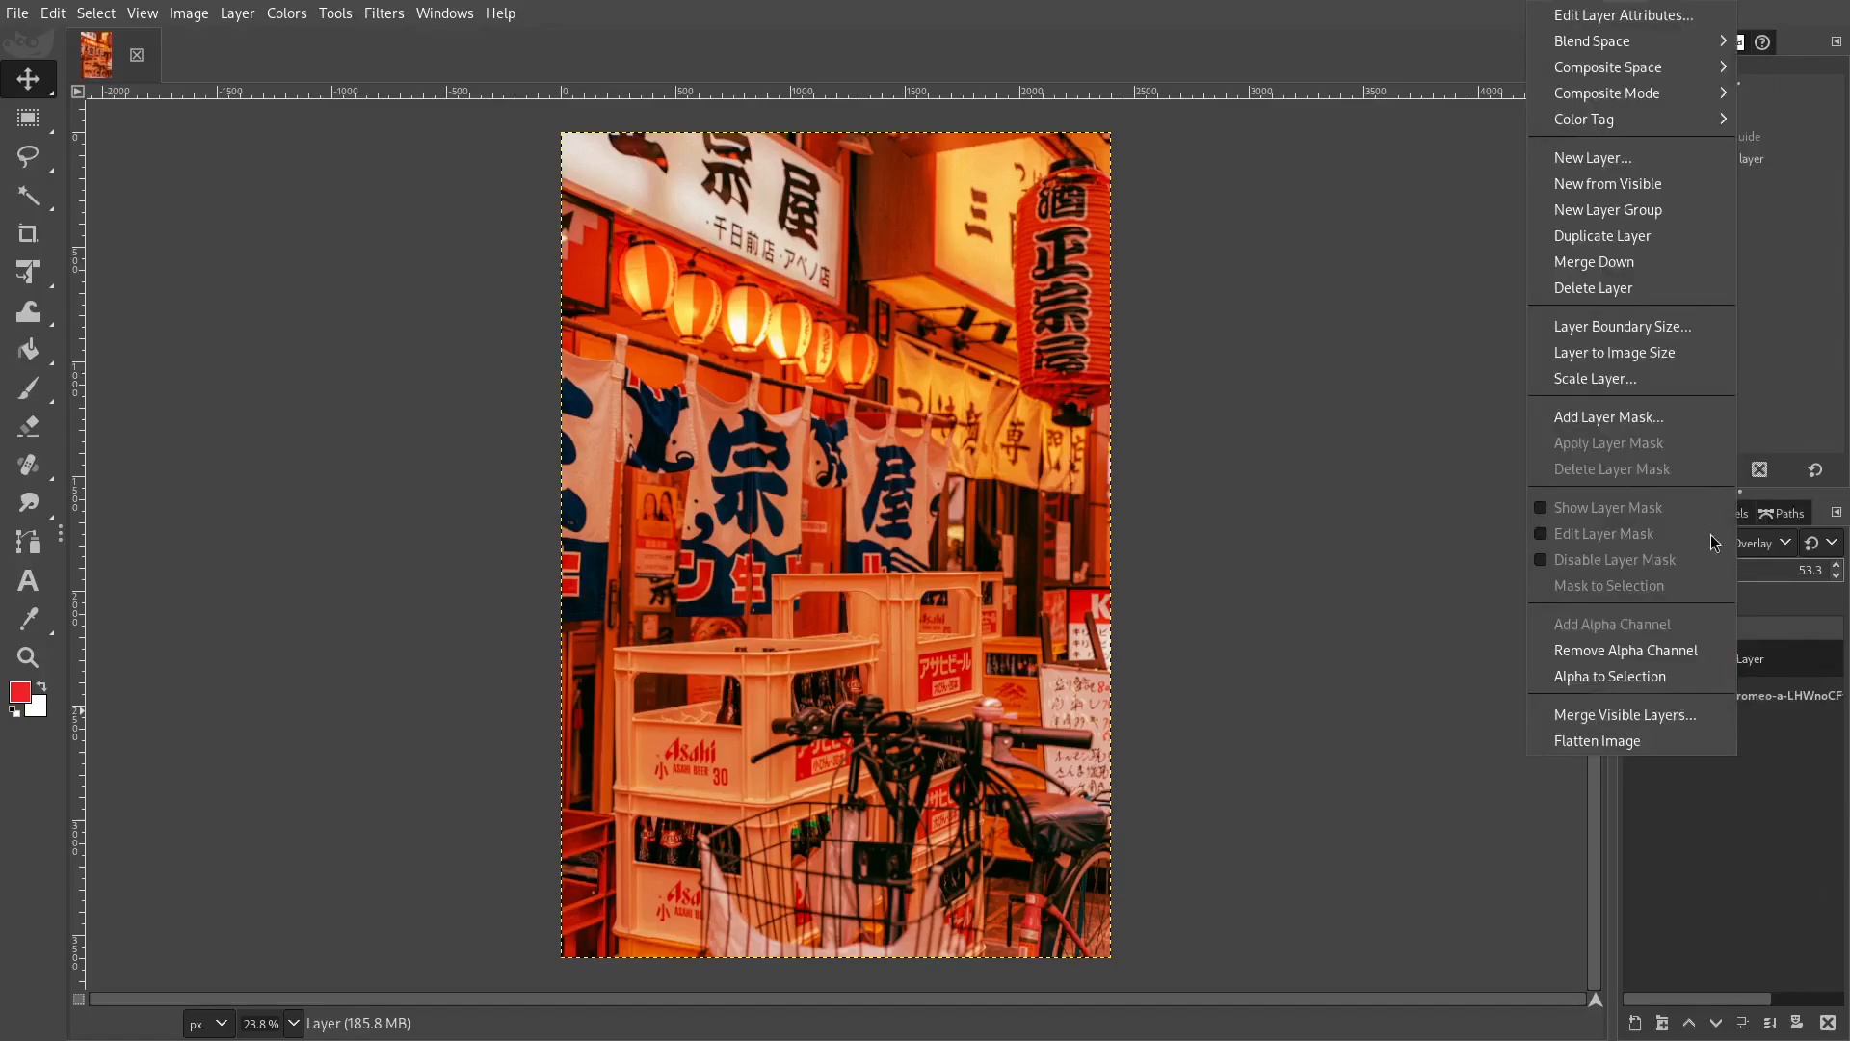
pyautogui.click(1606, 286)
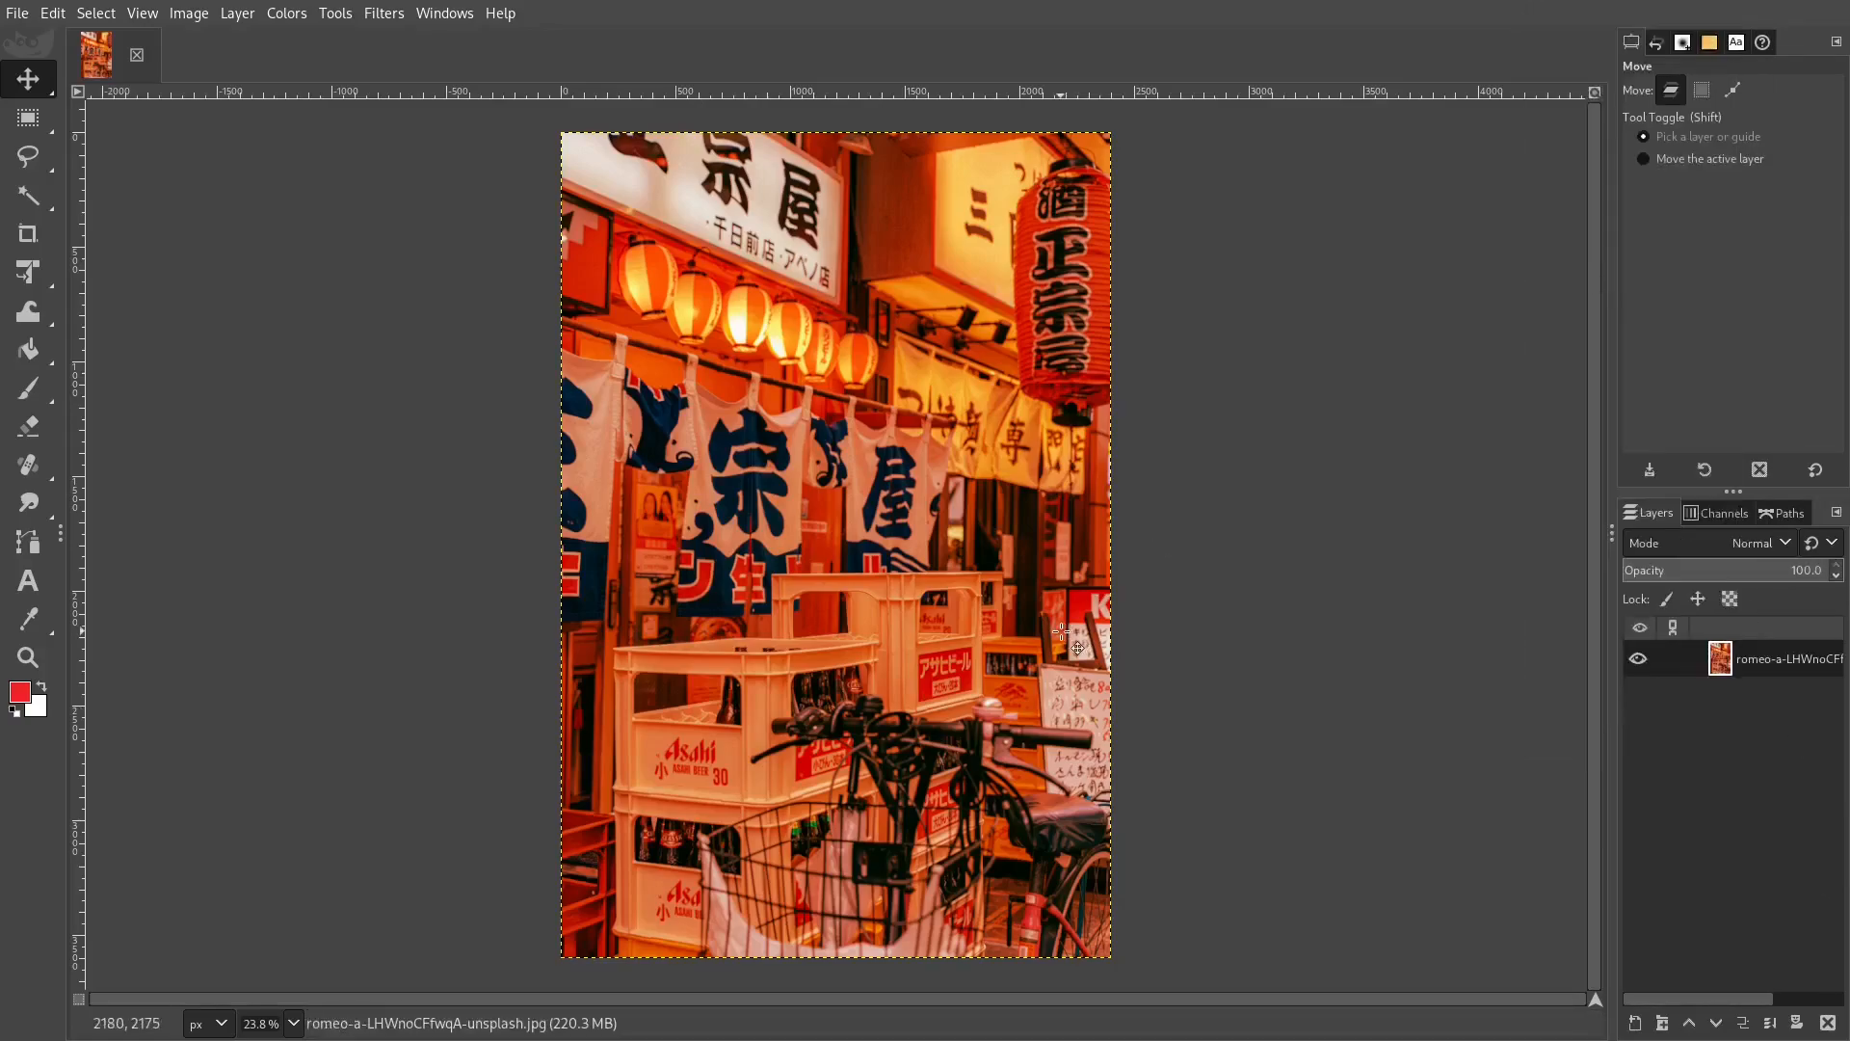
pyautogui.hotkey('ctrl', 'z')
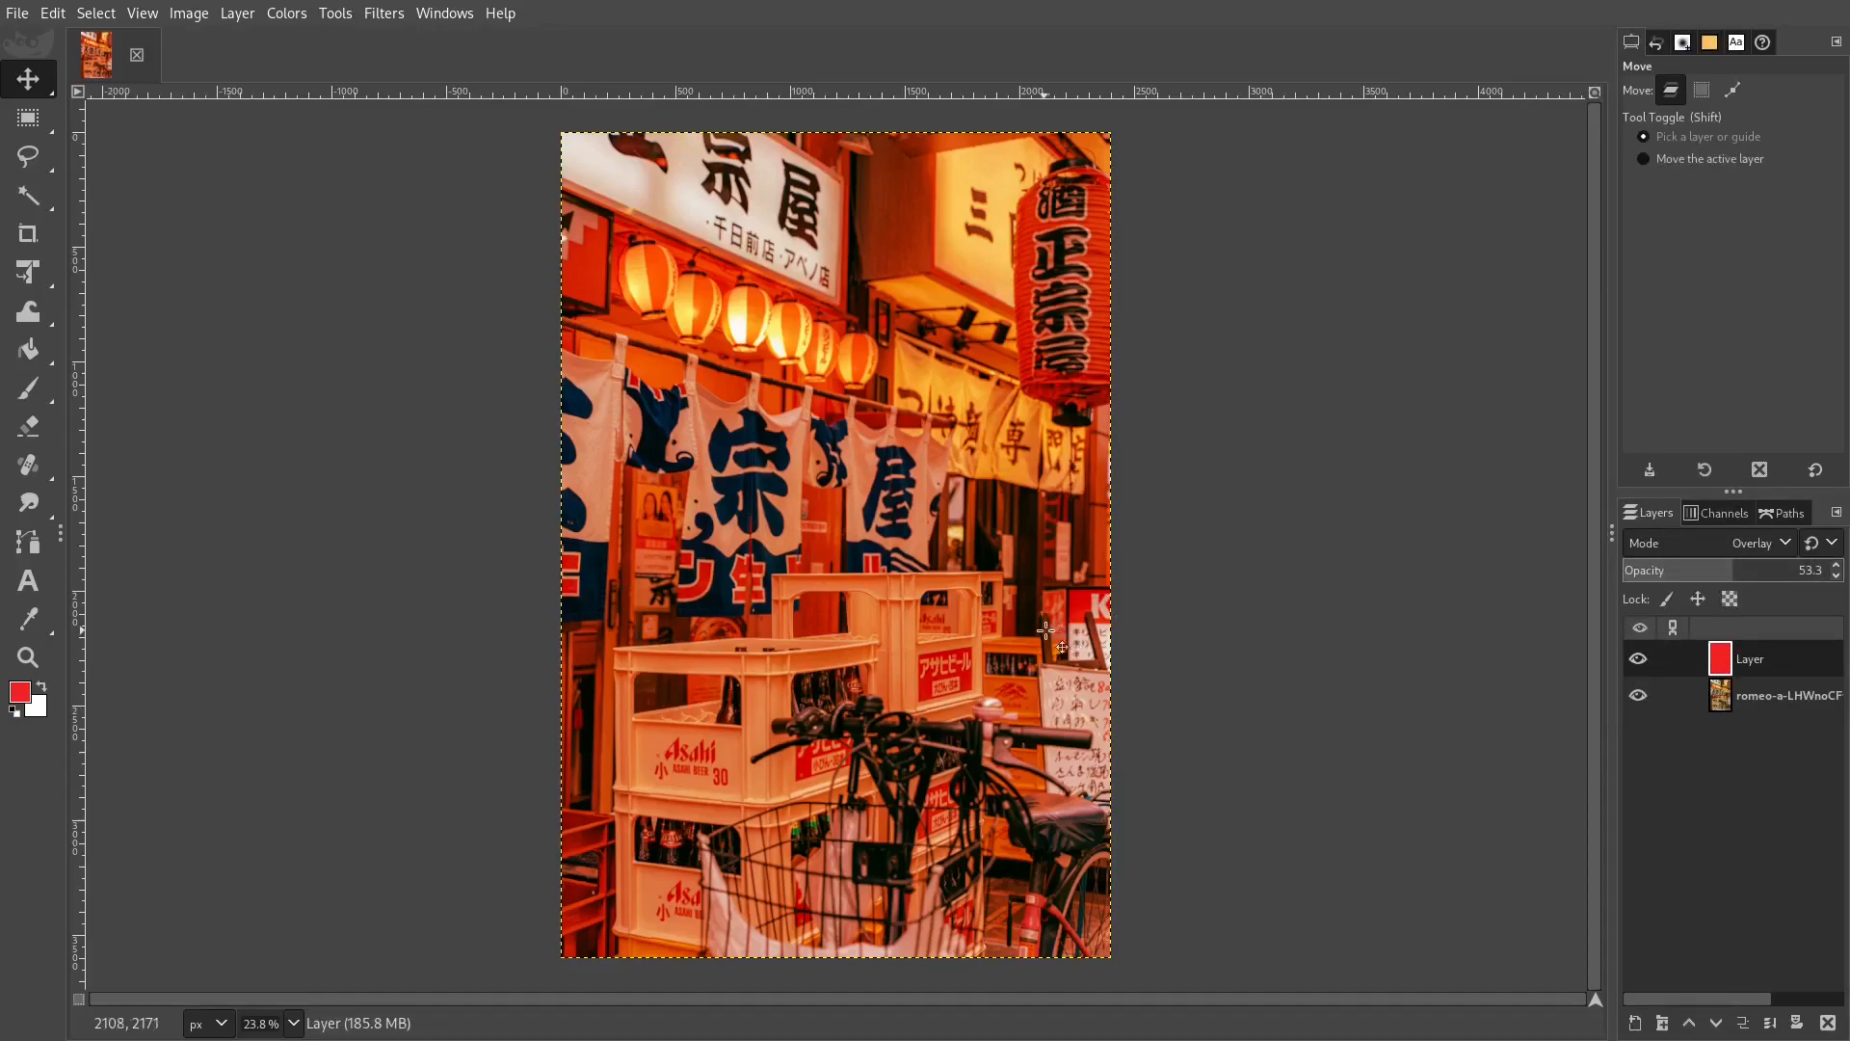
# - Assign the shortcut Ctrl+Alt+M to the layers-merge-down action and use it to merge the red overlay layer into the photo
pyautogui.click(64, 17)
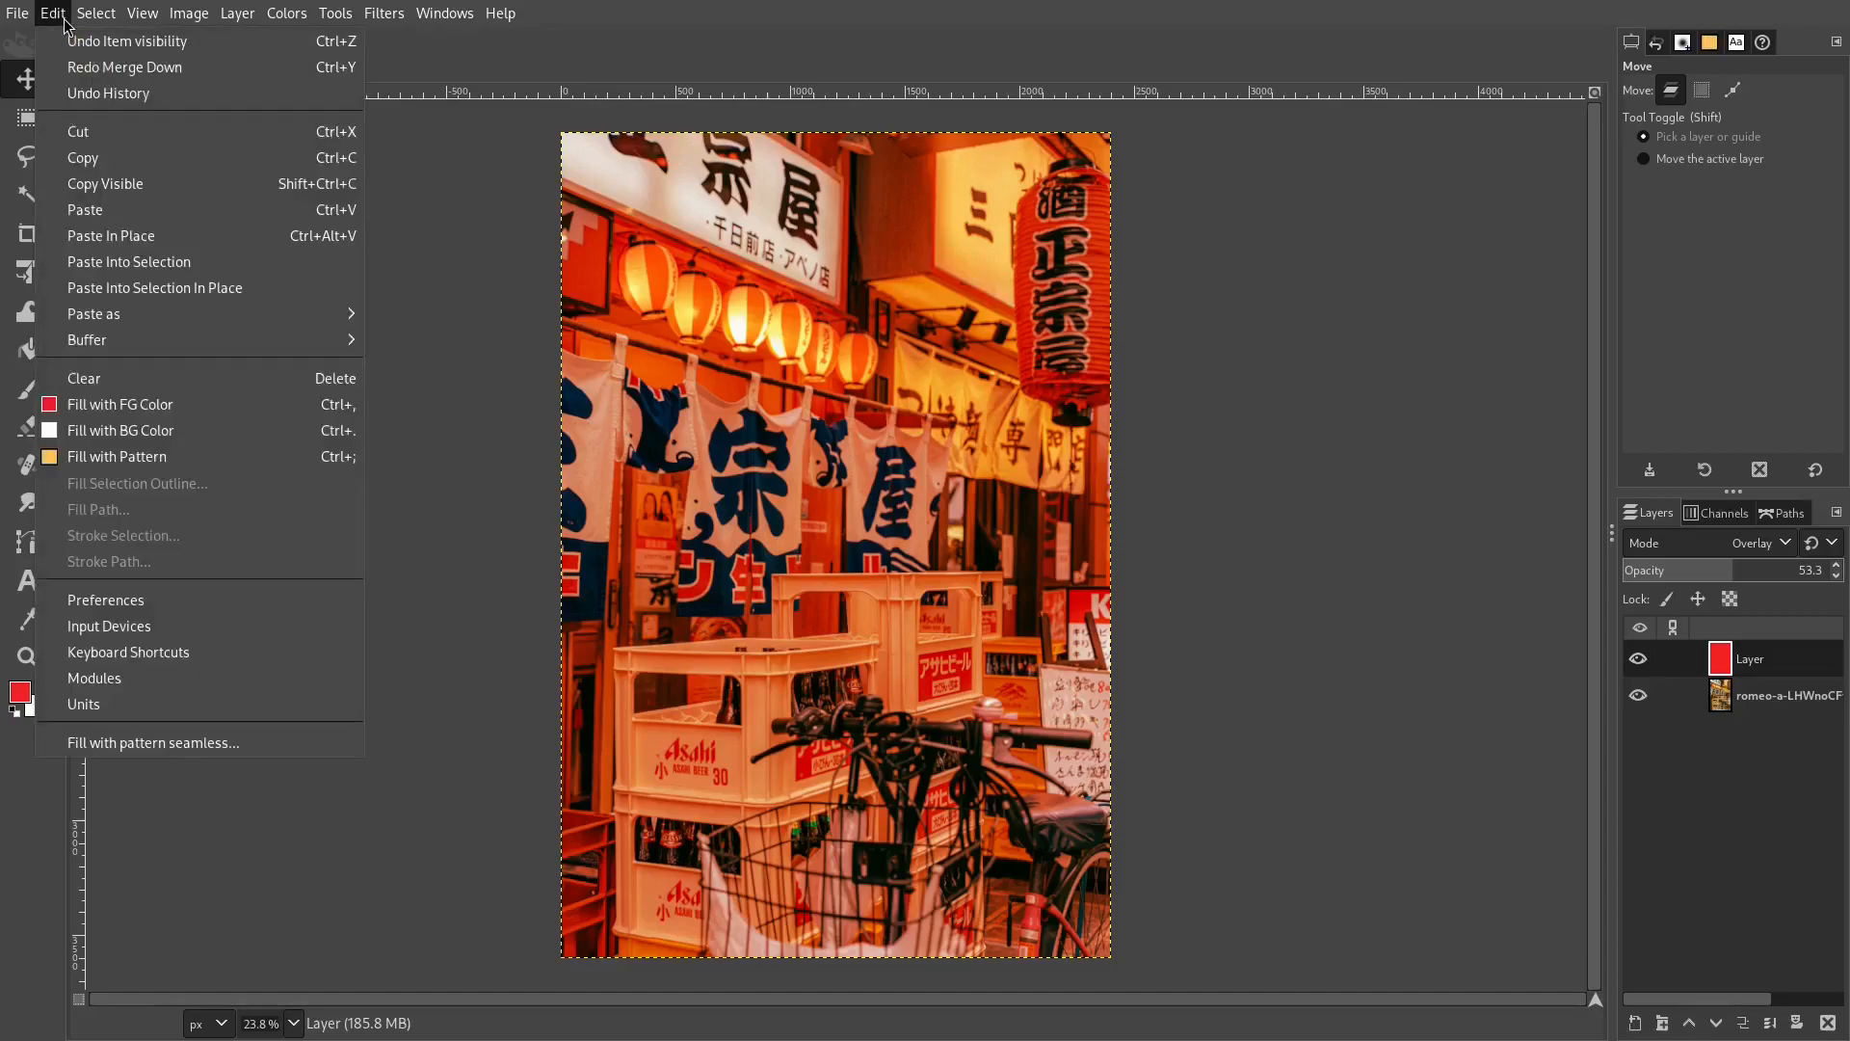
pyautogui.click(140, 652)
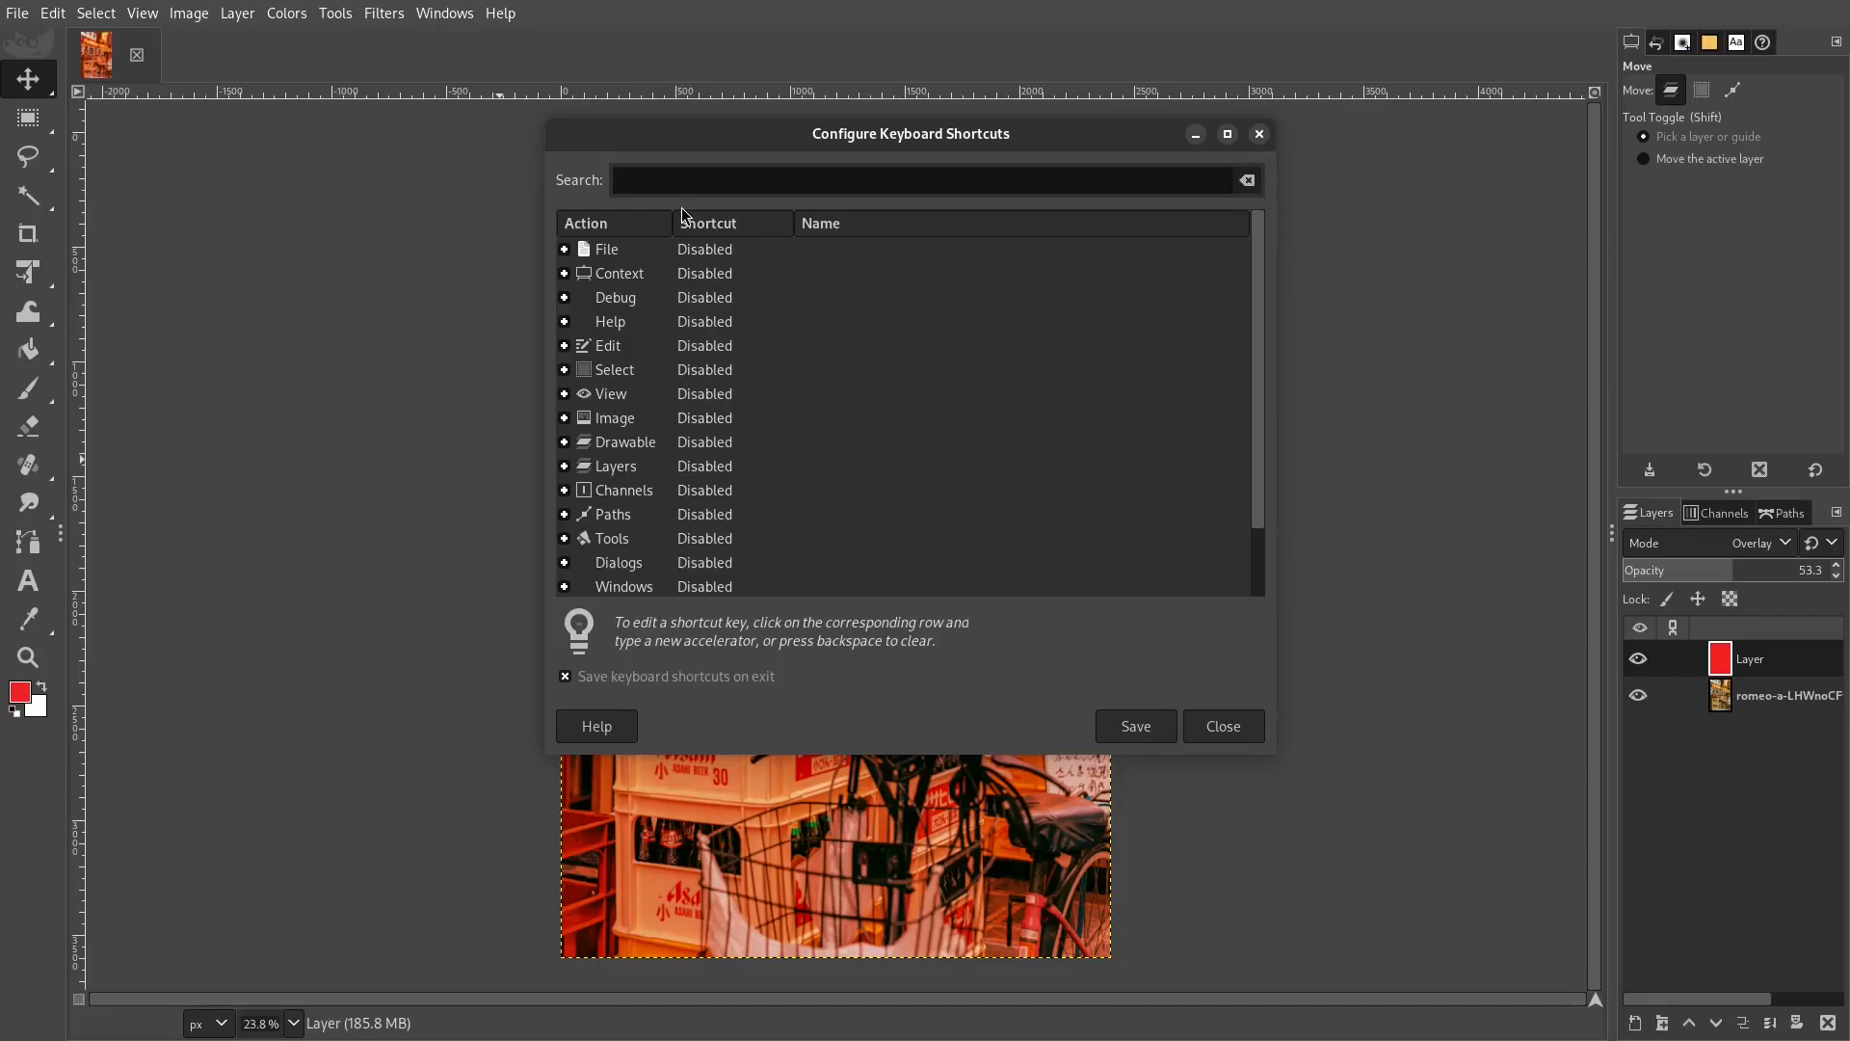
pyautogui.write('merge down')
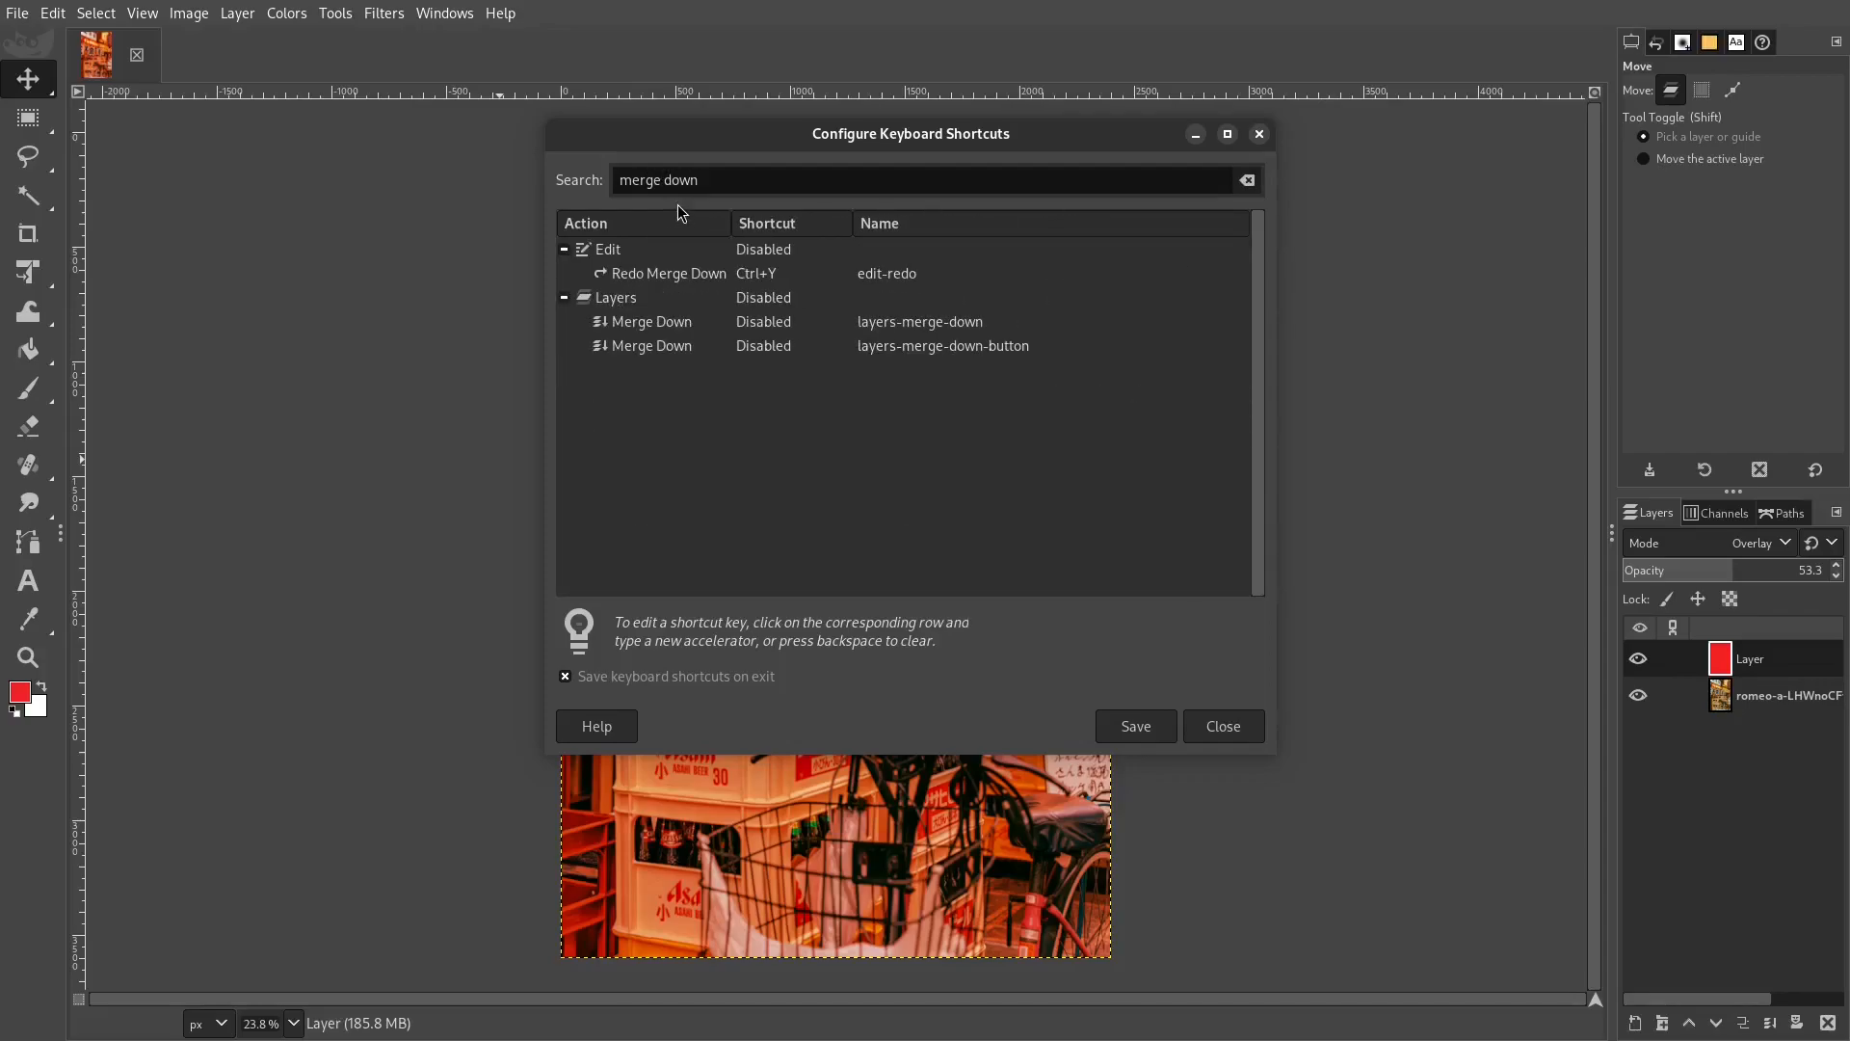
pyautogui.click(774, 329)
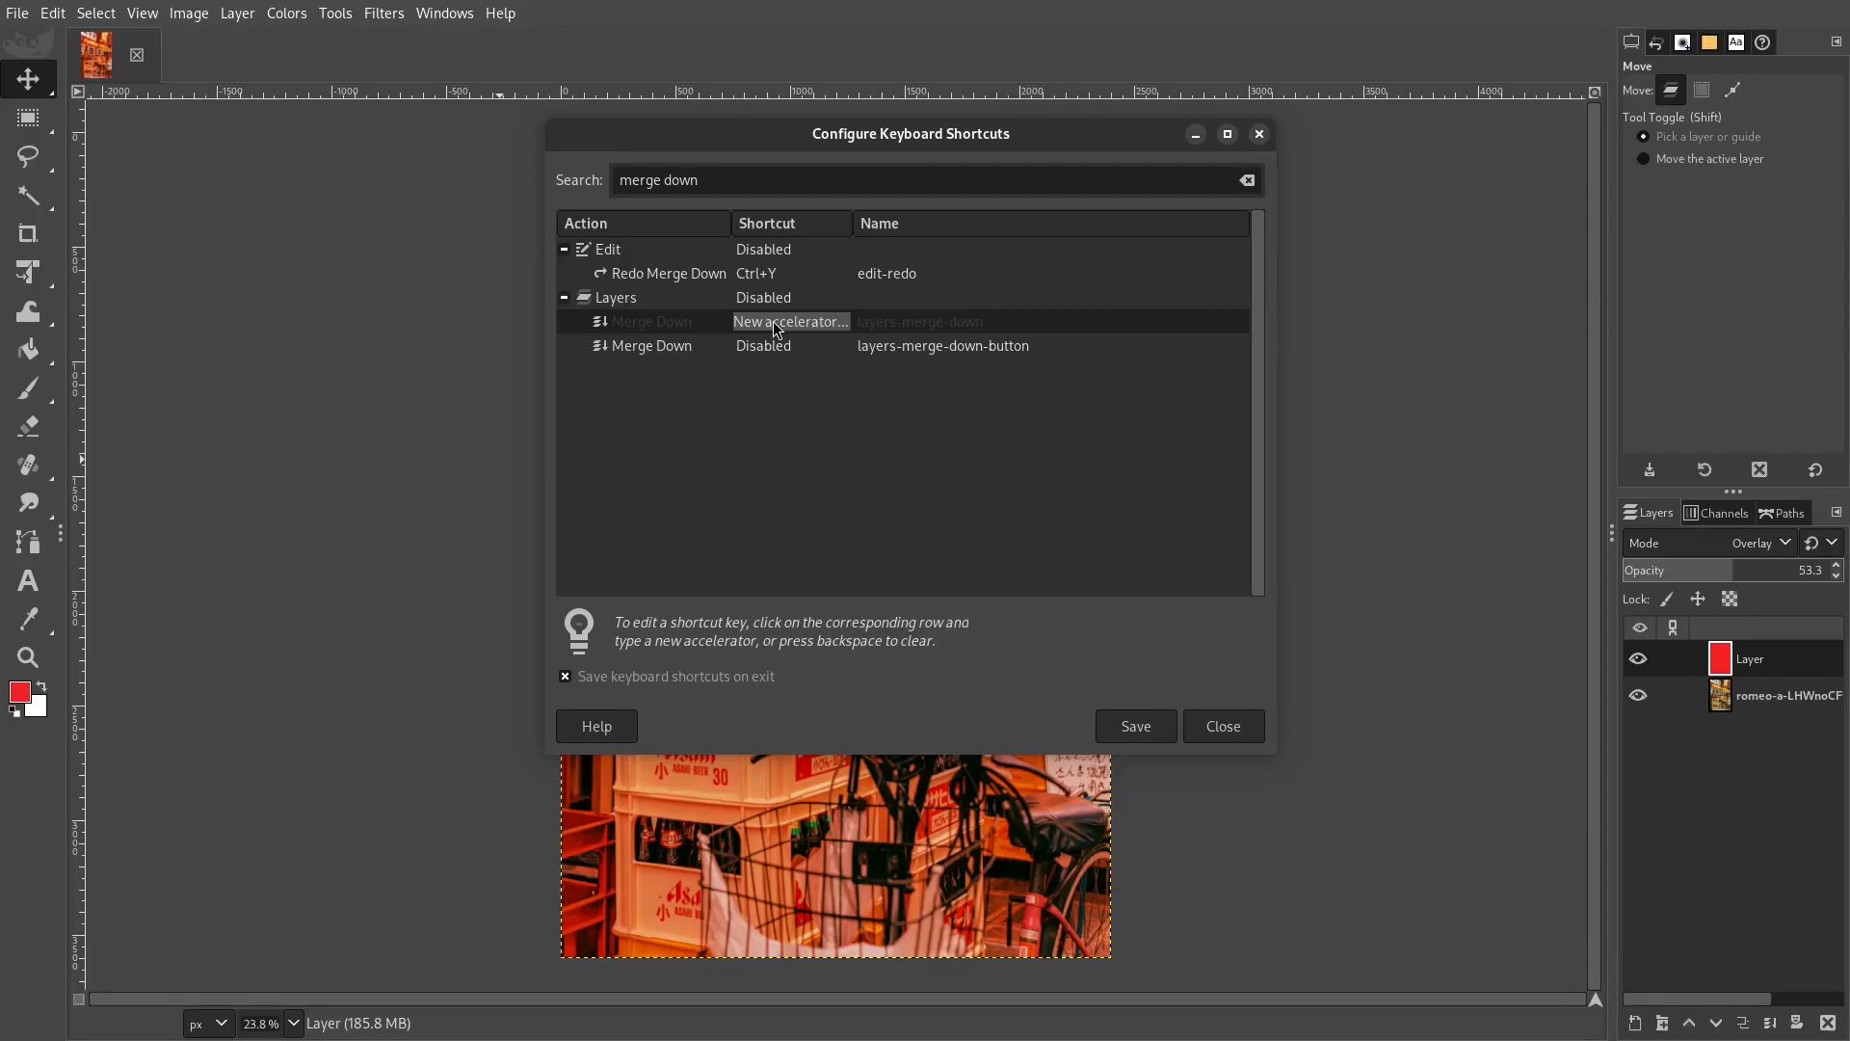
pyautogui.hotkey('ctrl', 'alt', 'm')
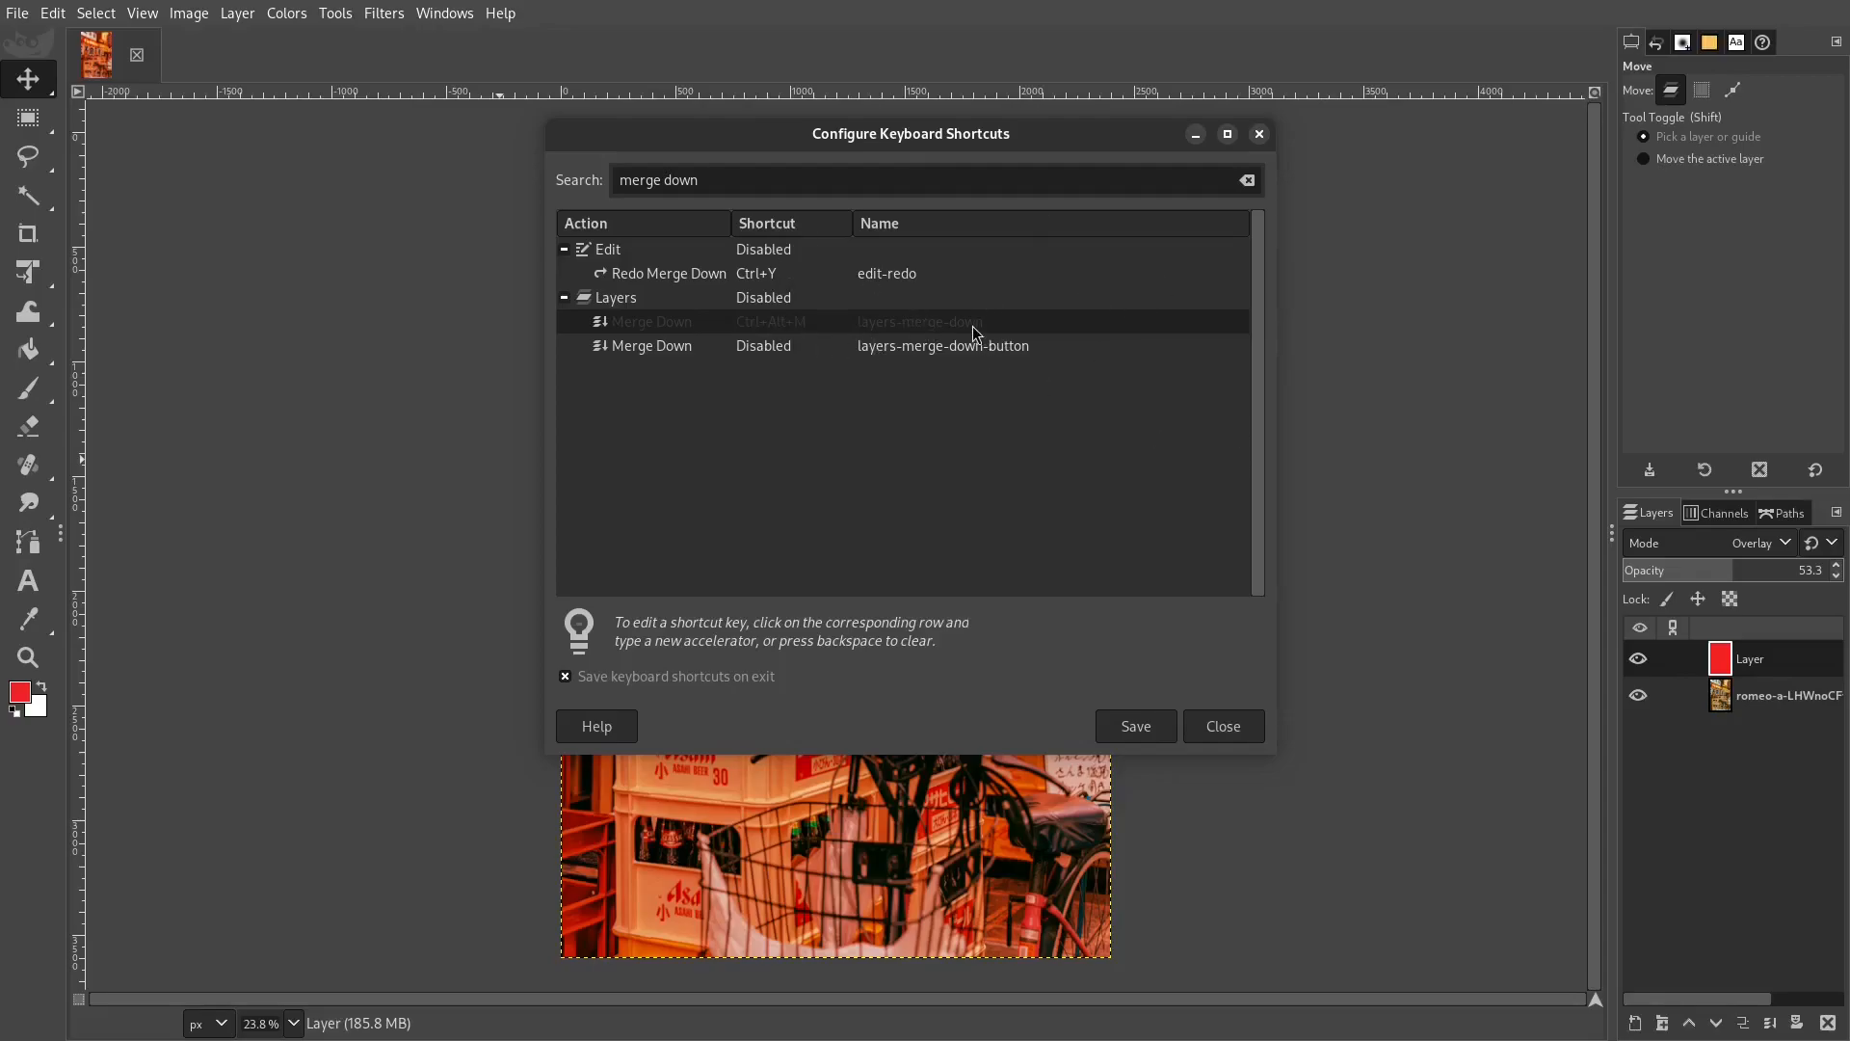
pyautogui.click(1373, 384)
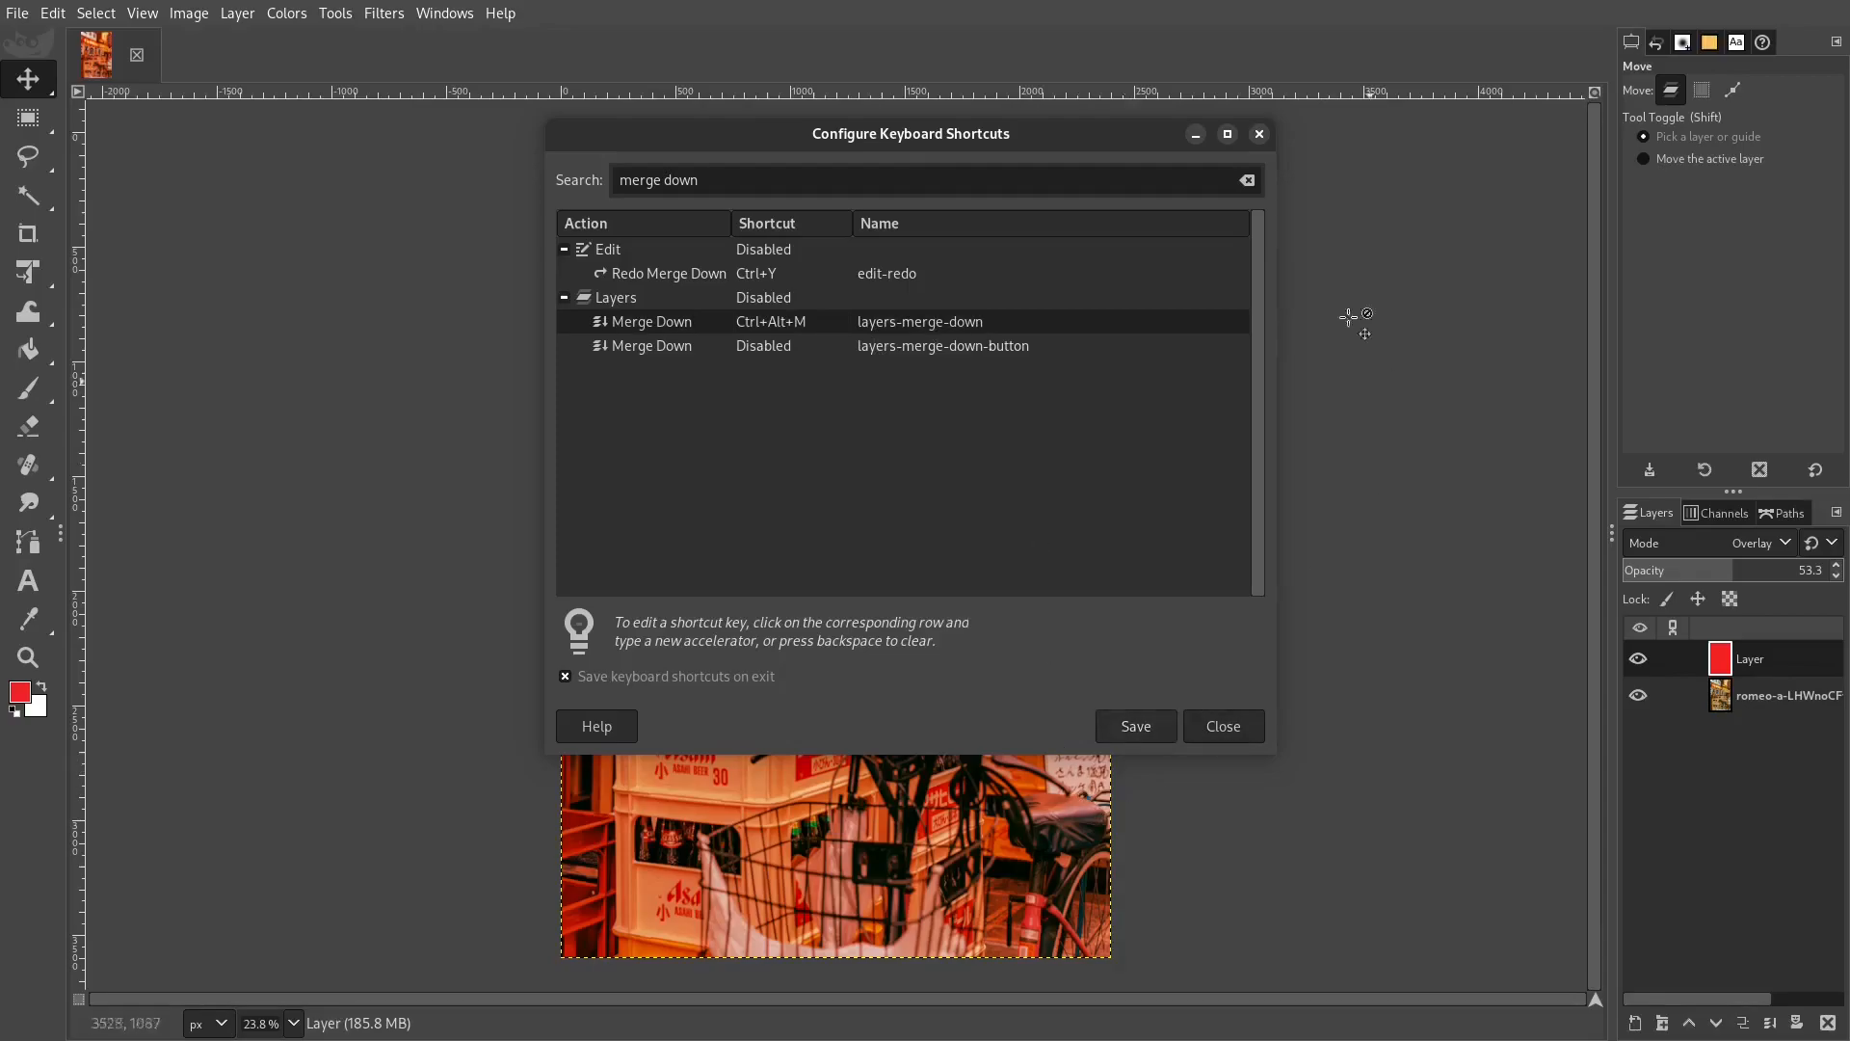
pyautogui.click(1258, 133)
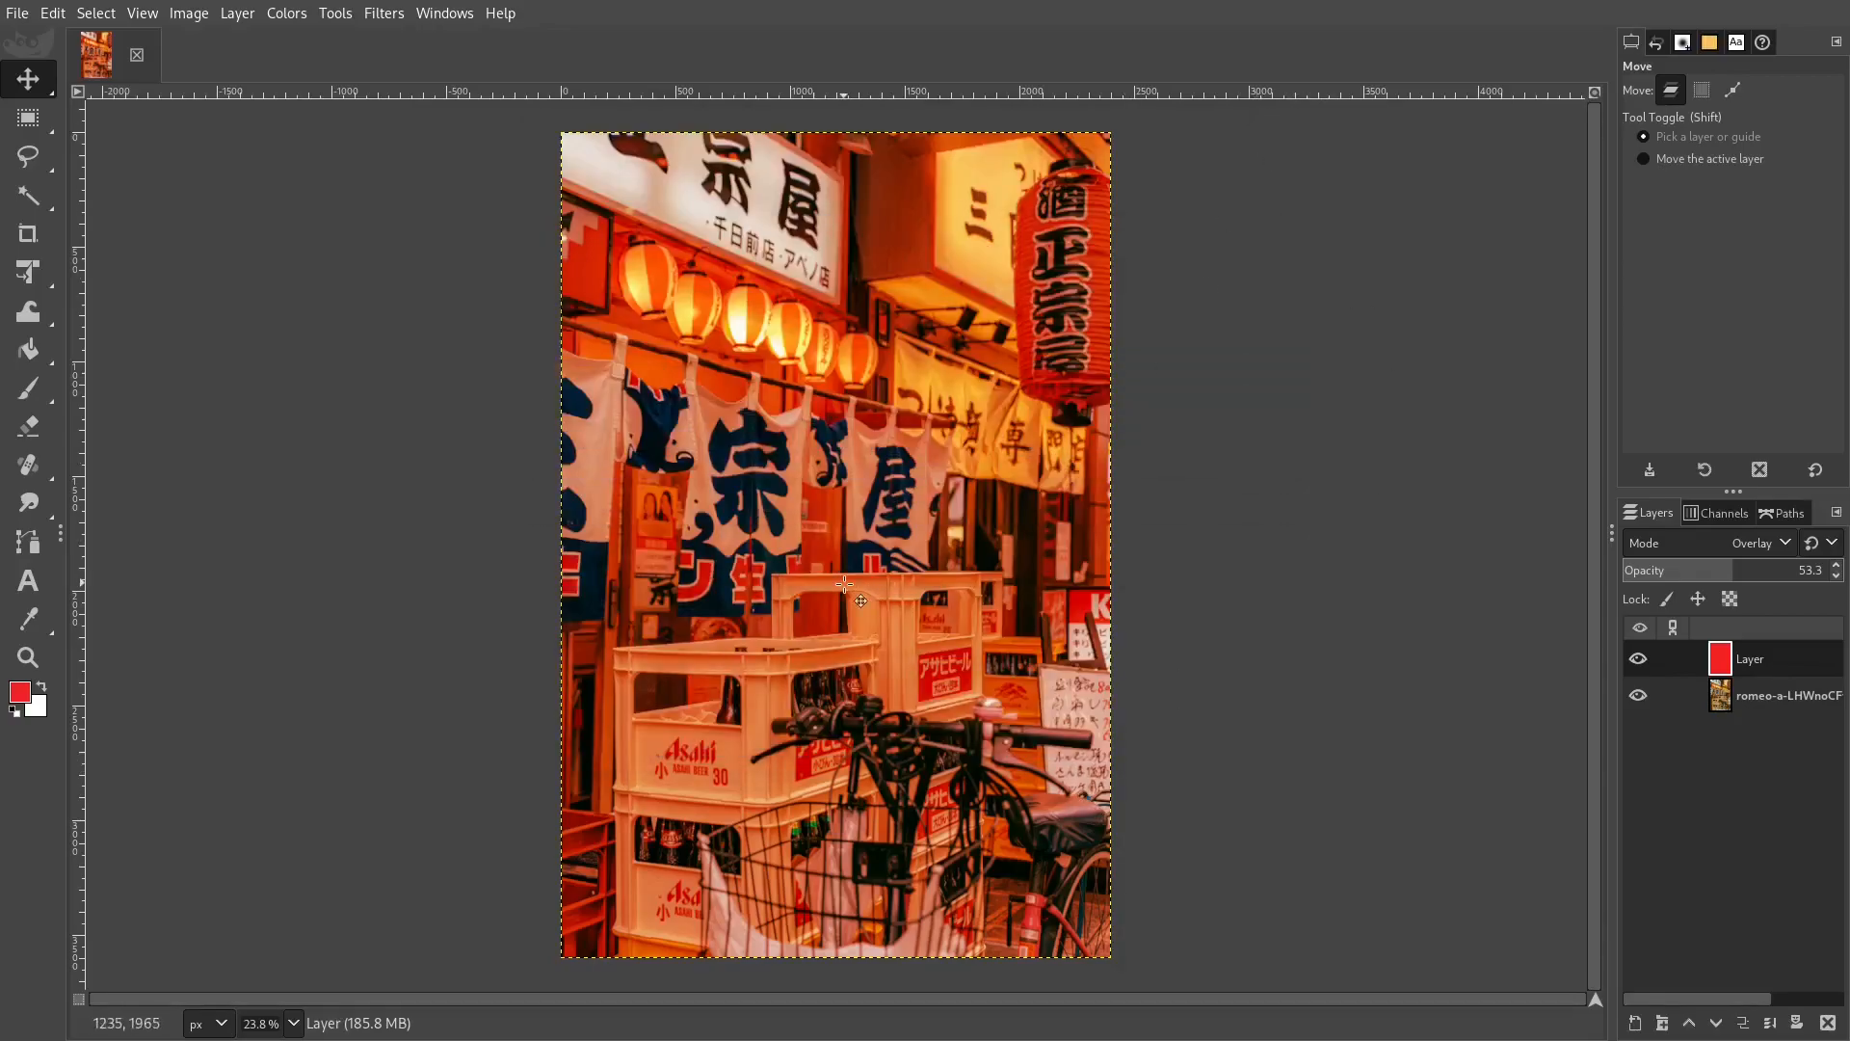
pyautogui.hotkey('ctrl', 'alt', 'm')
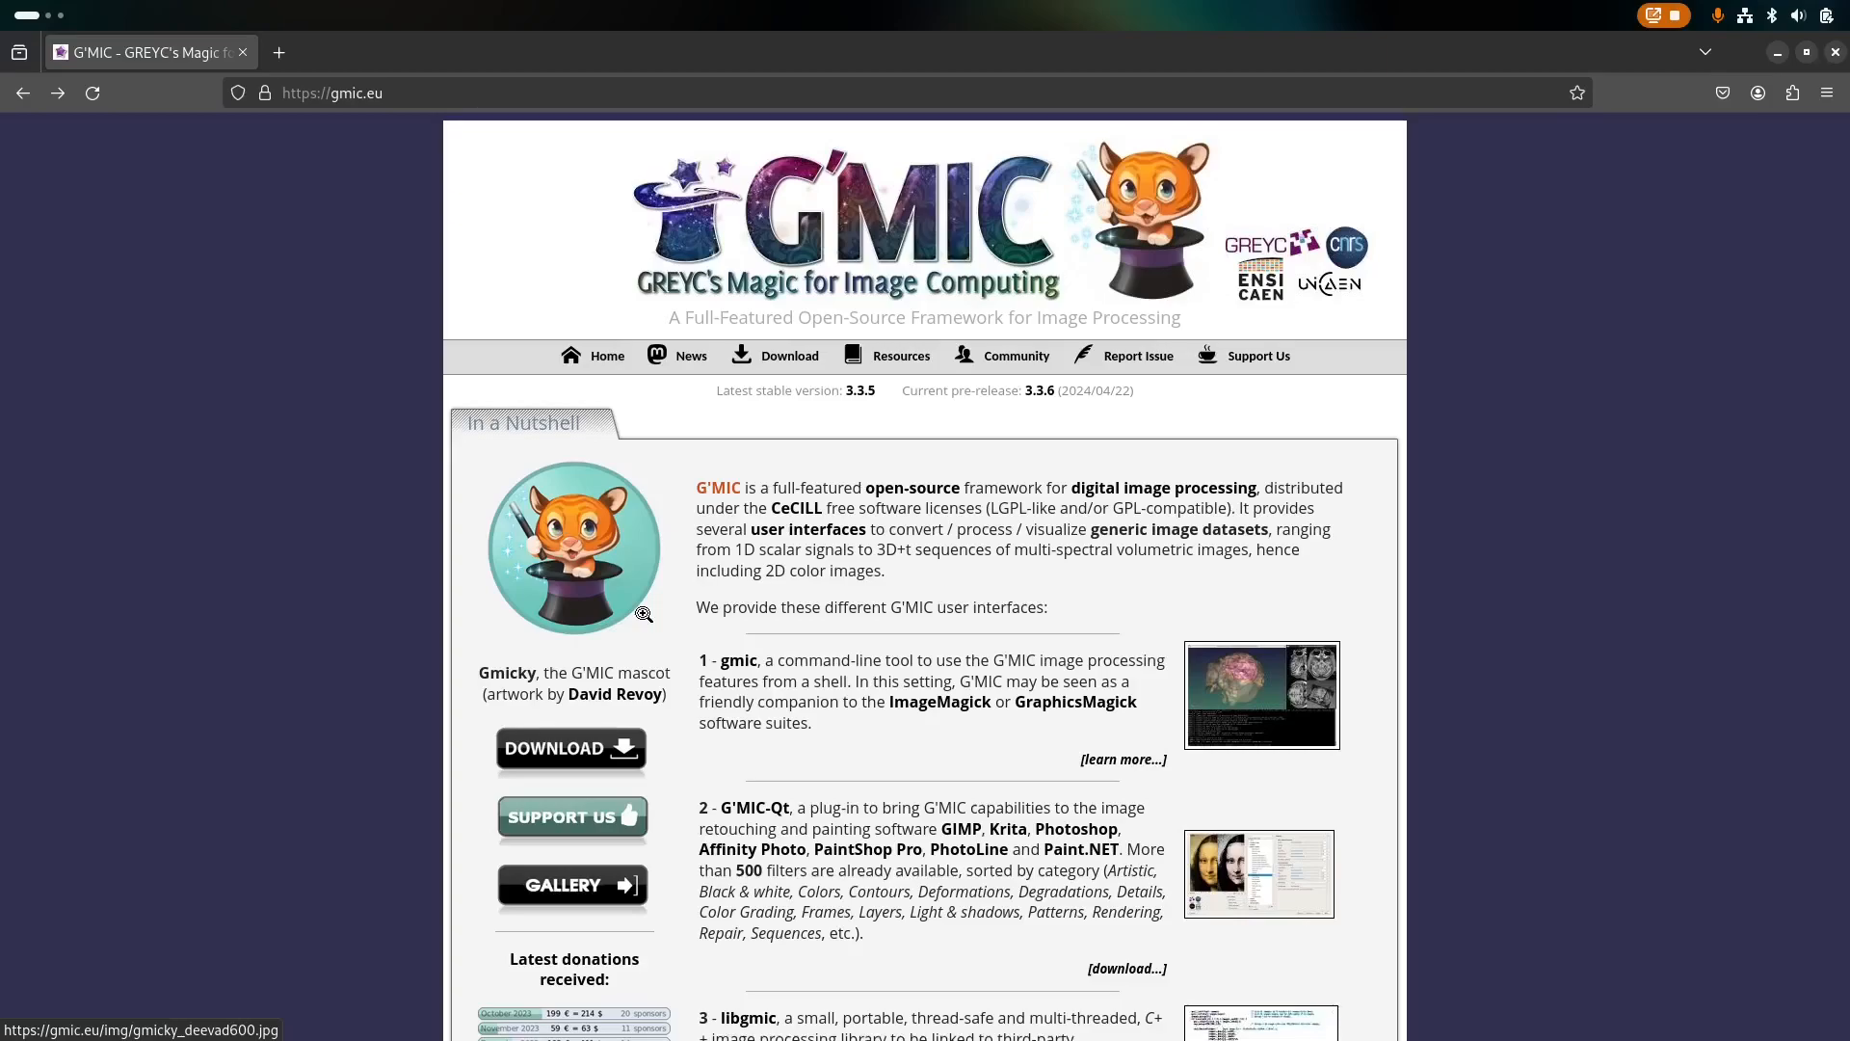
# - Open the image gallery on the G'MIC website and look through the Artistic filter examples
pyautogui.moveTo(901, 356)
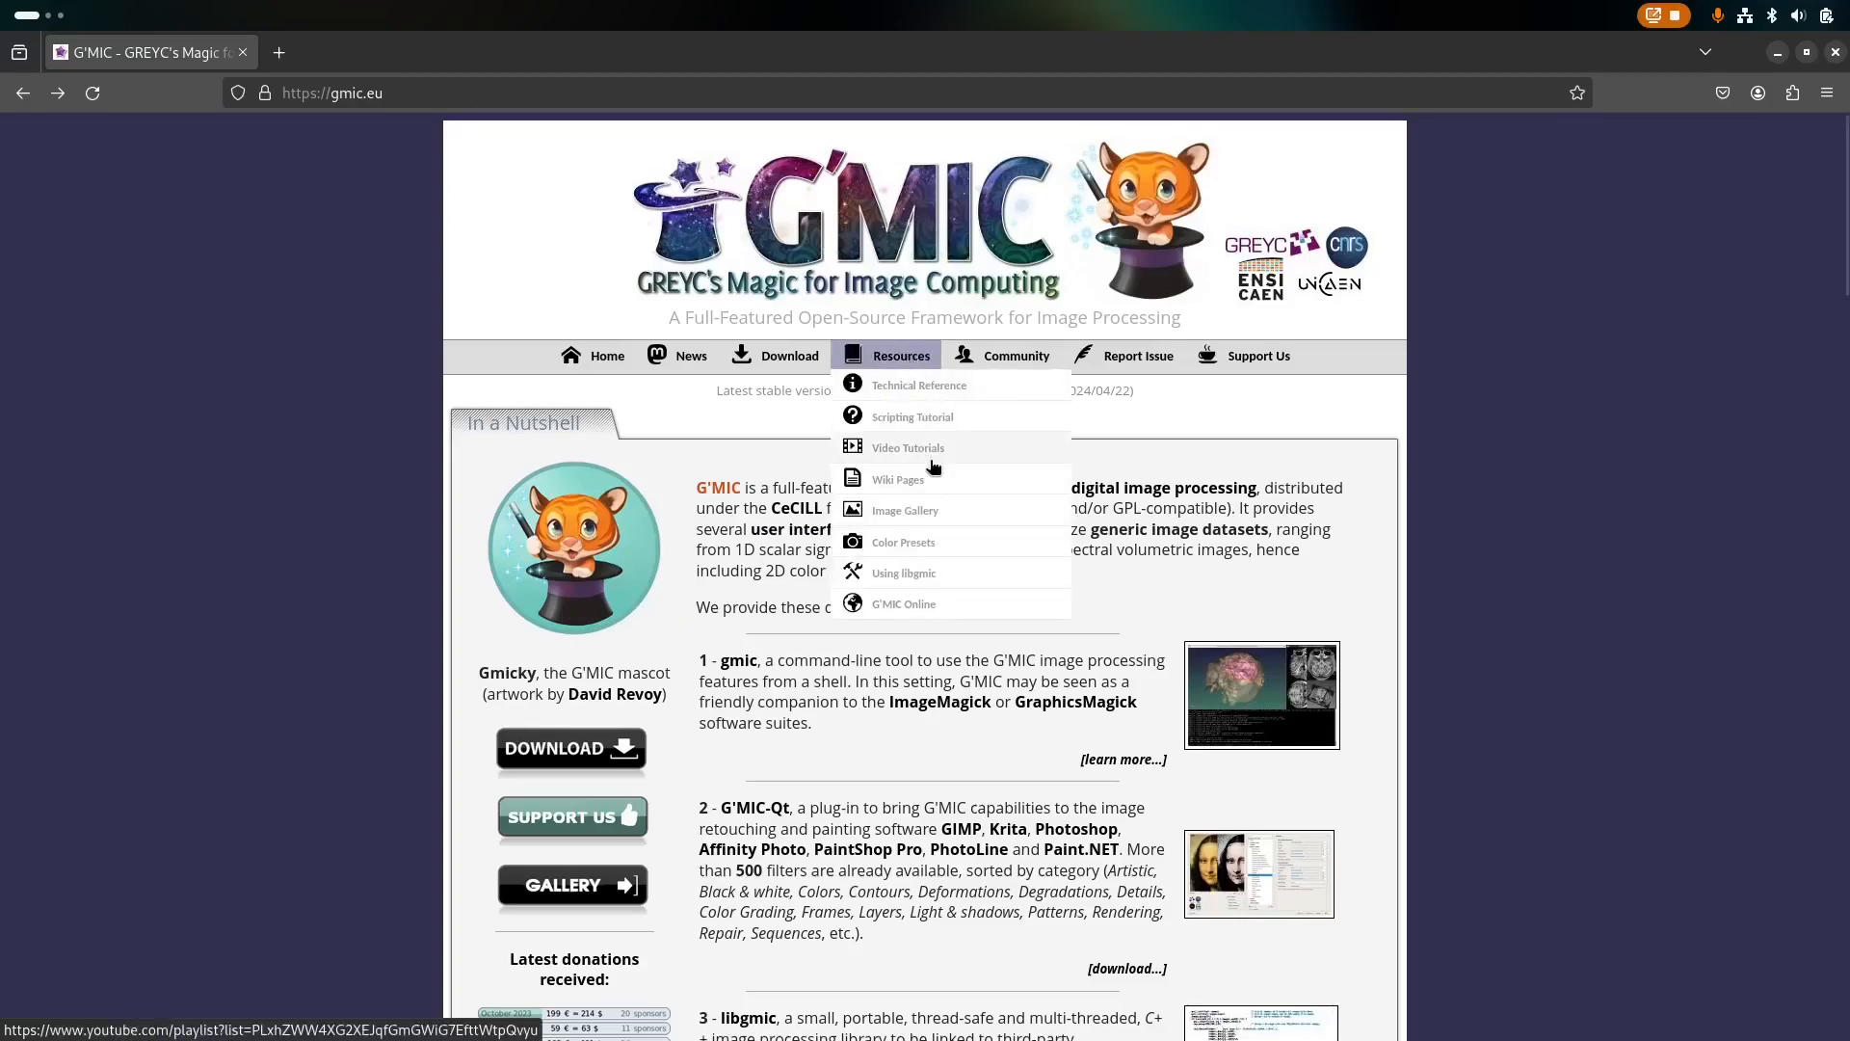
pyautogui.click(896, 515)
pyautogui.scroll(-4, 928, 615)
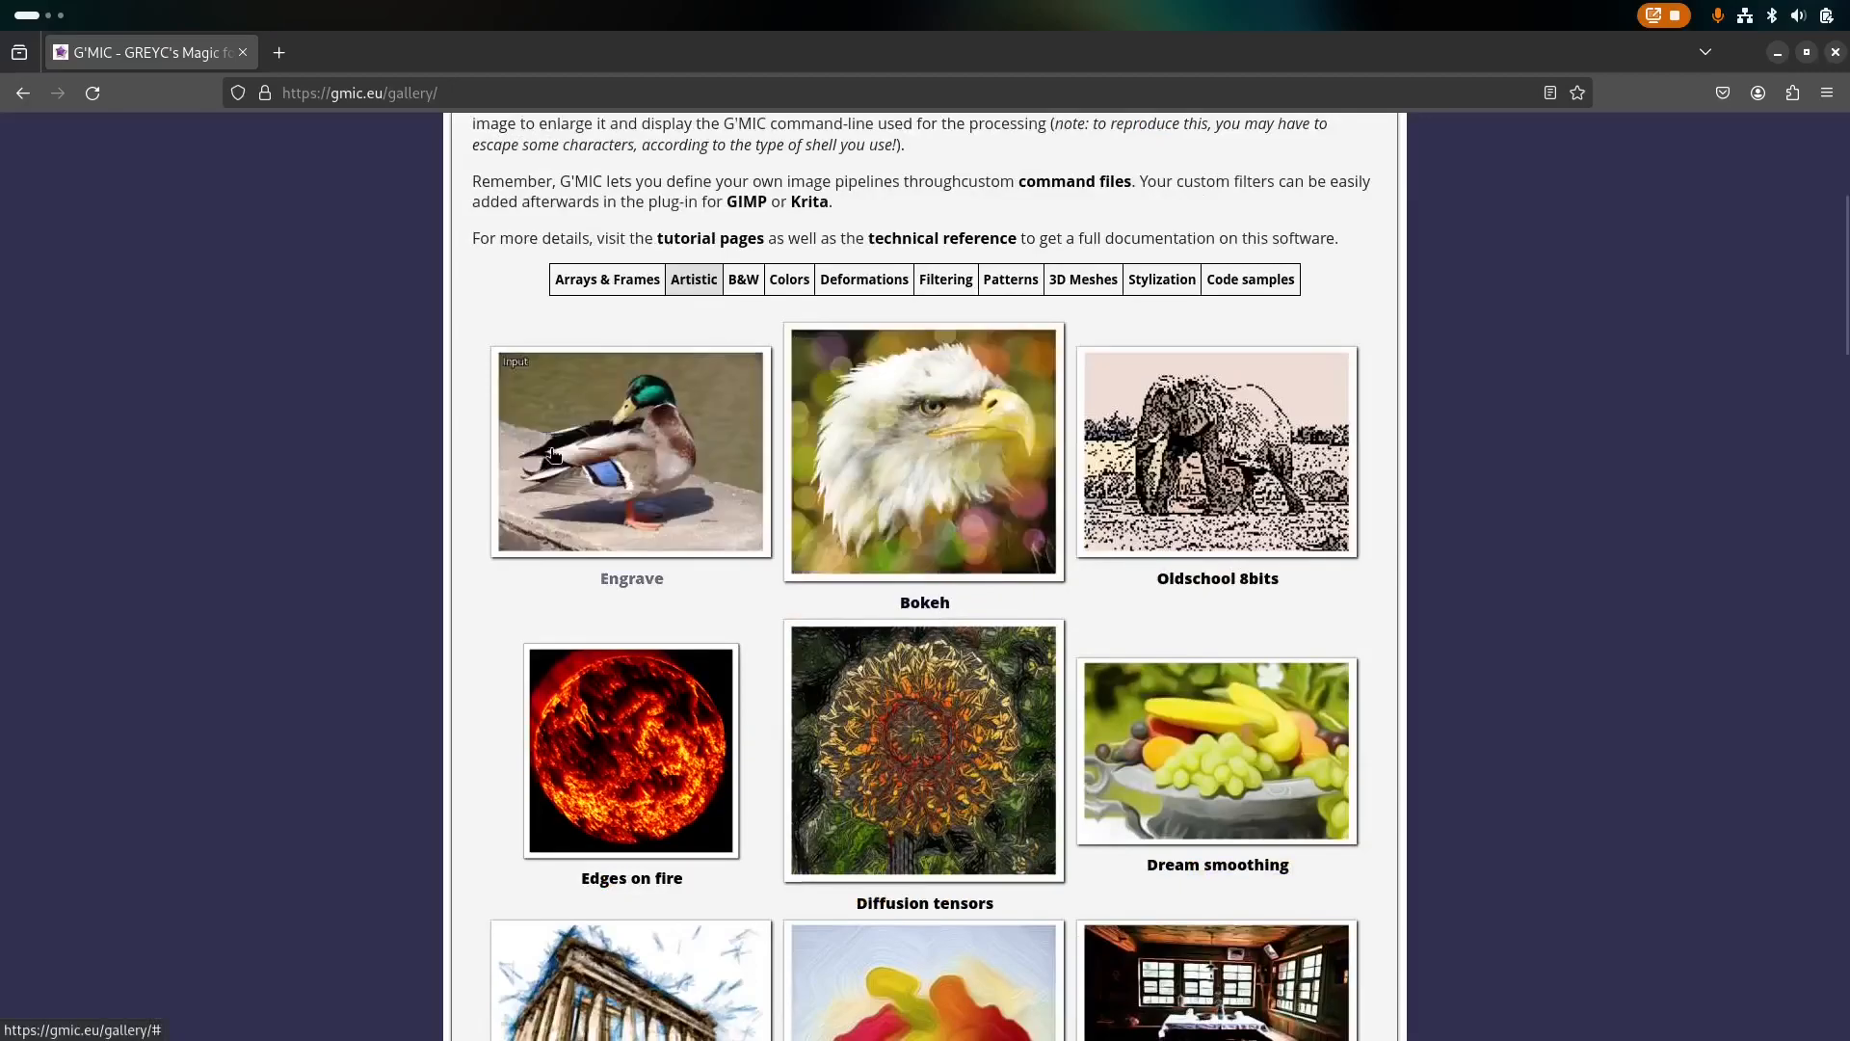
pyautogui.scroll(-5, 512, 524)
pyautogui.scroll(-13, 1416, 661)
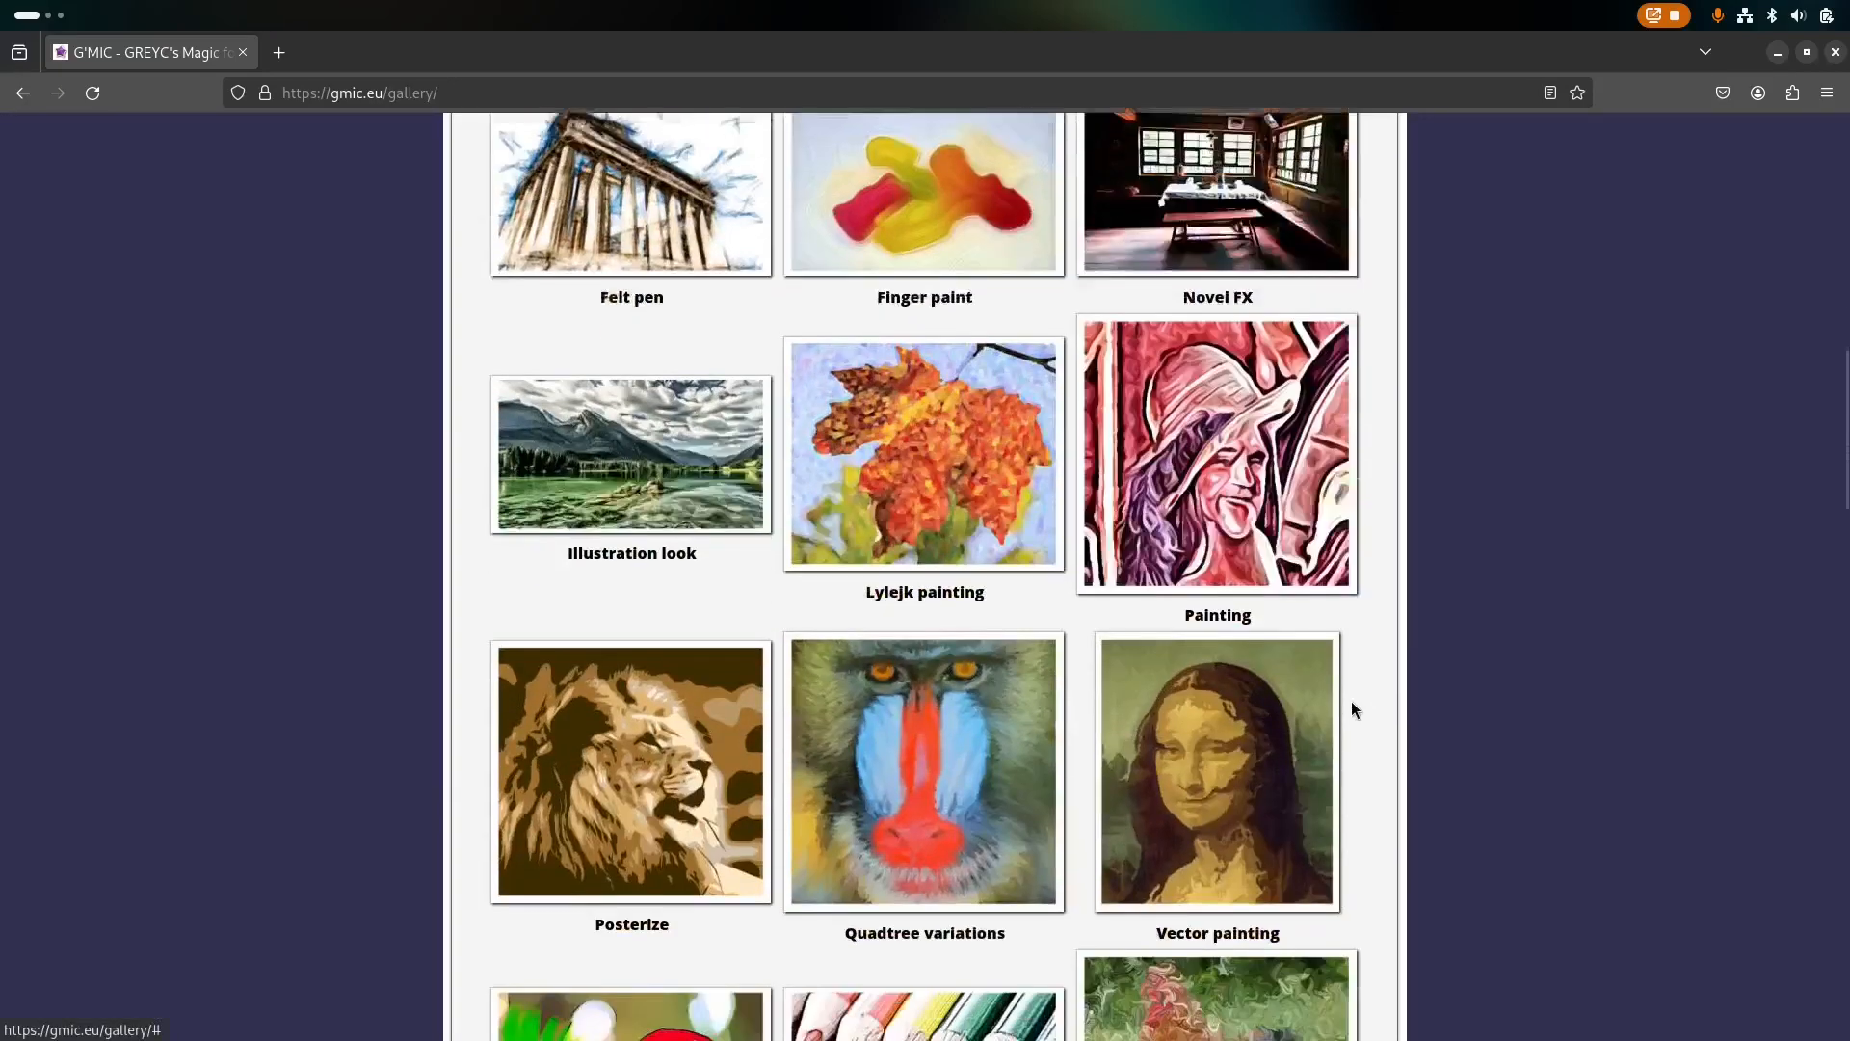
pyautogui.scroll(-5, 665, 444)
pyautogui.scroll(5, 724, 597)
pyautogui.scroll(18, 724, 596)
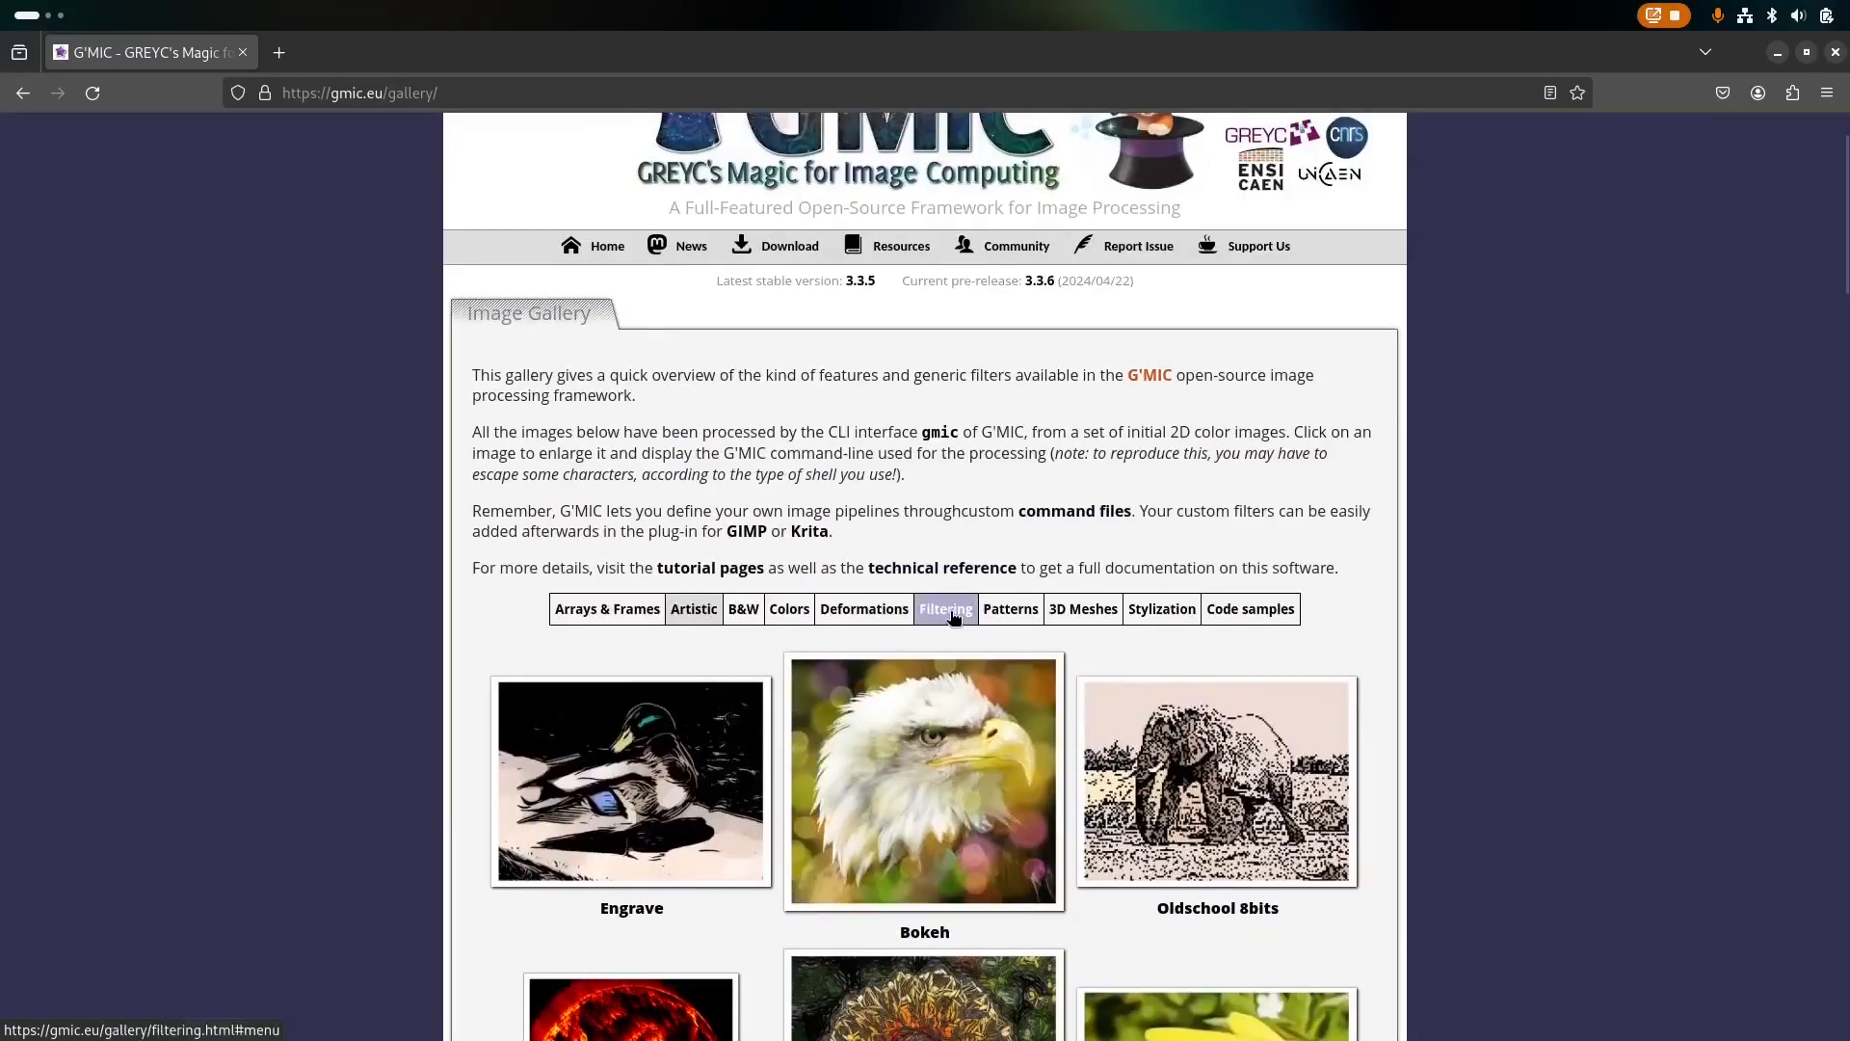
# - Show the Filtering category of the G'MIC gallery and look through its example images
pyautogui.click(947, 610)
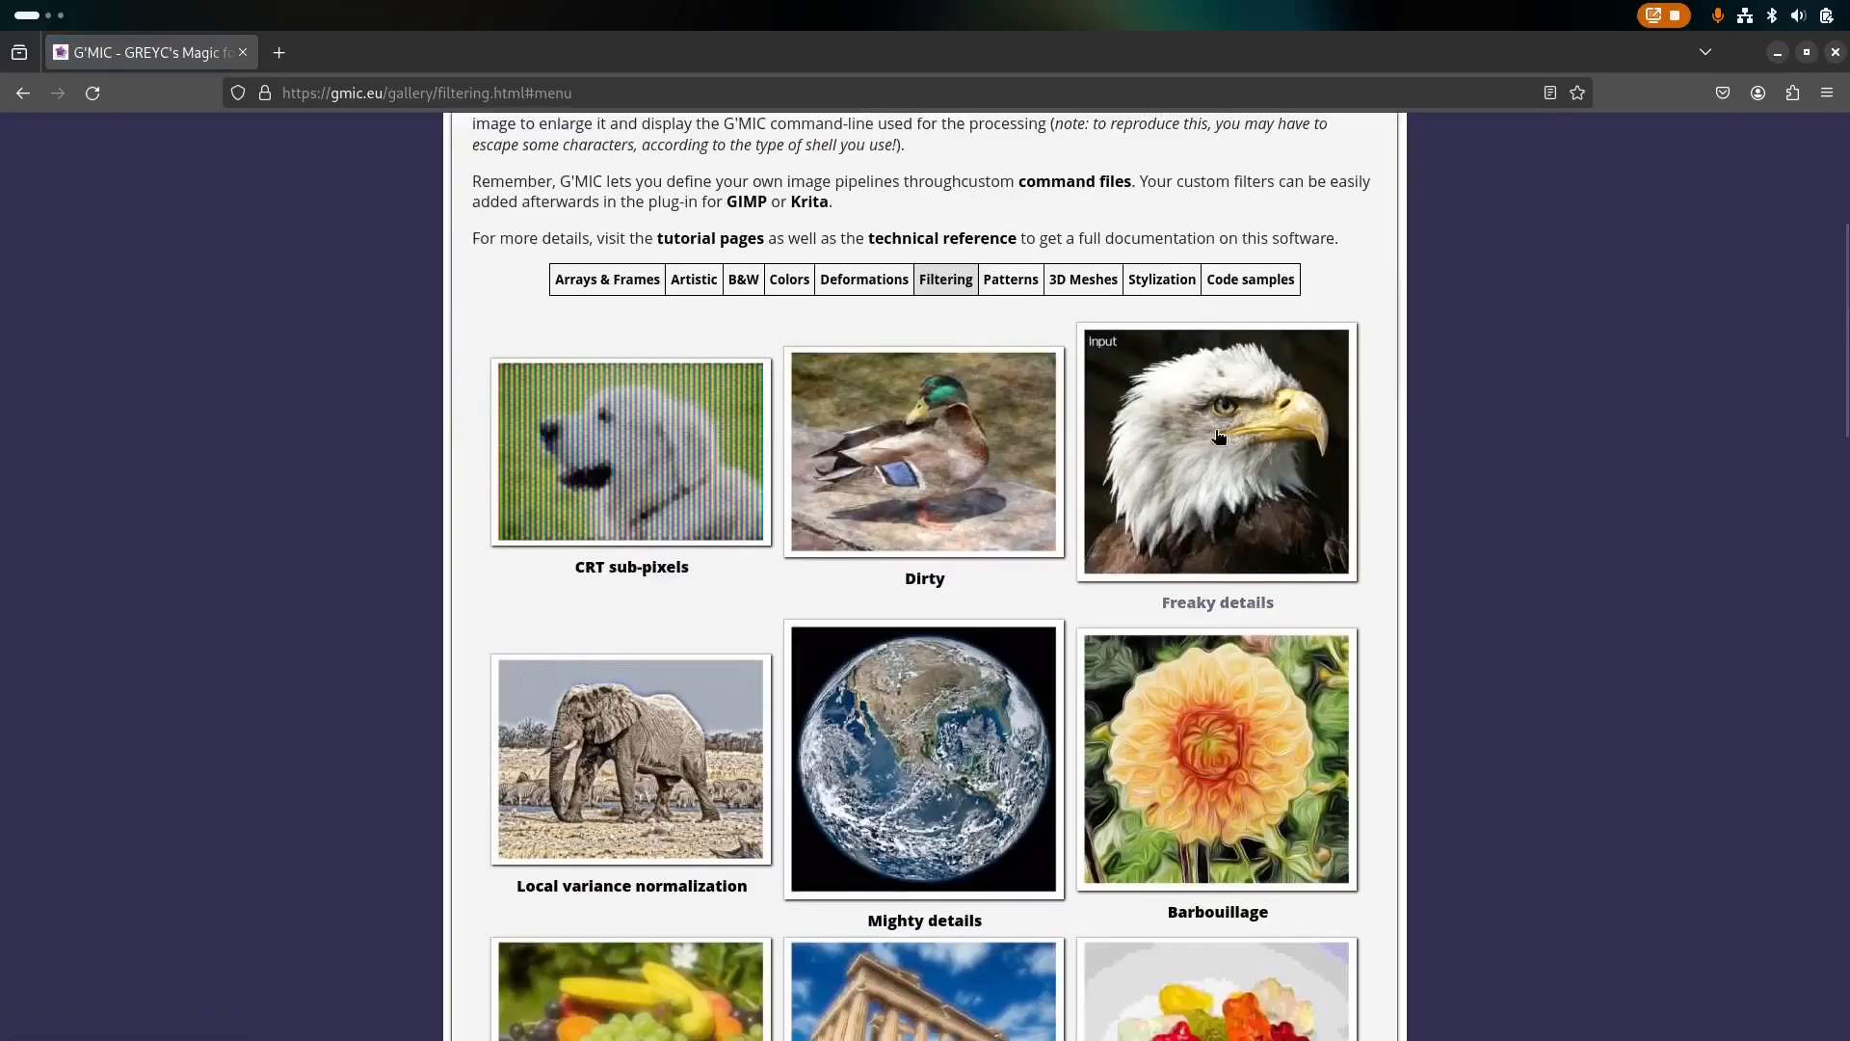
pyautogui.scroll(-4, 1535, 458)
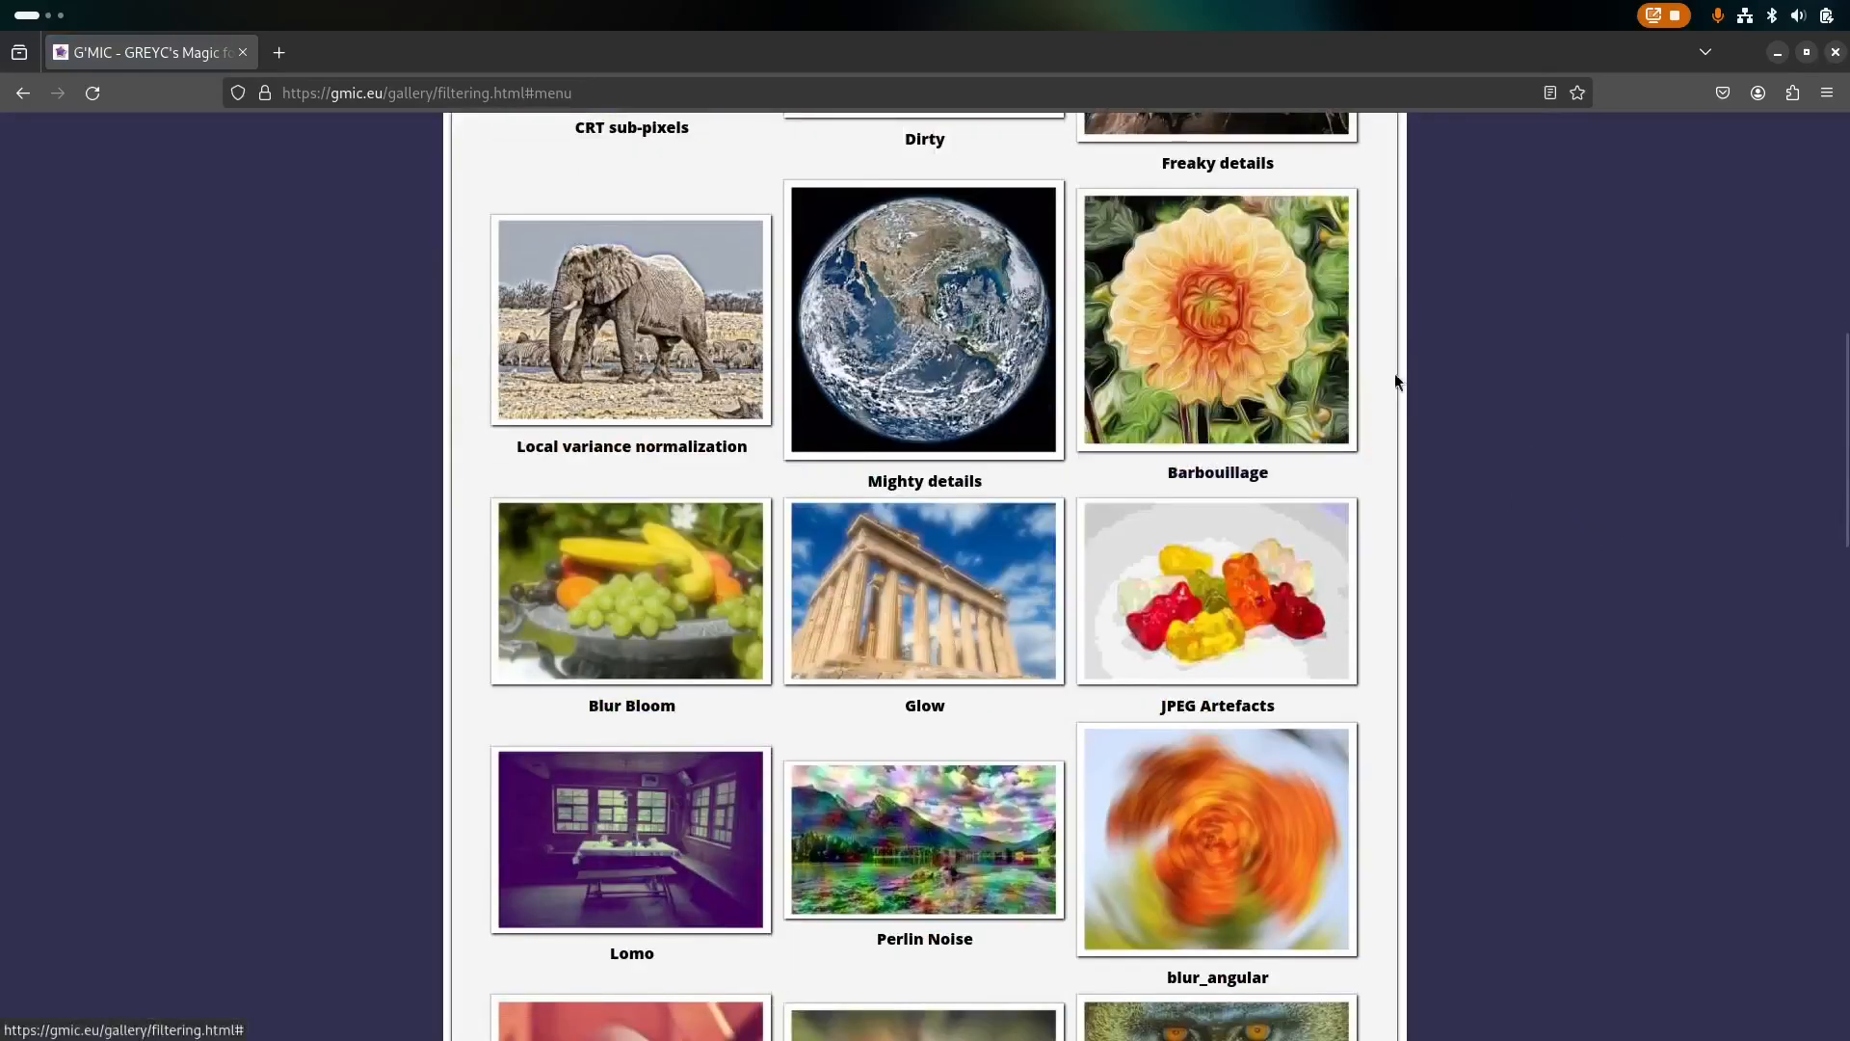
pyautogui.scroll(-4, 1539, 578)
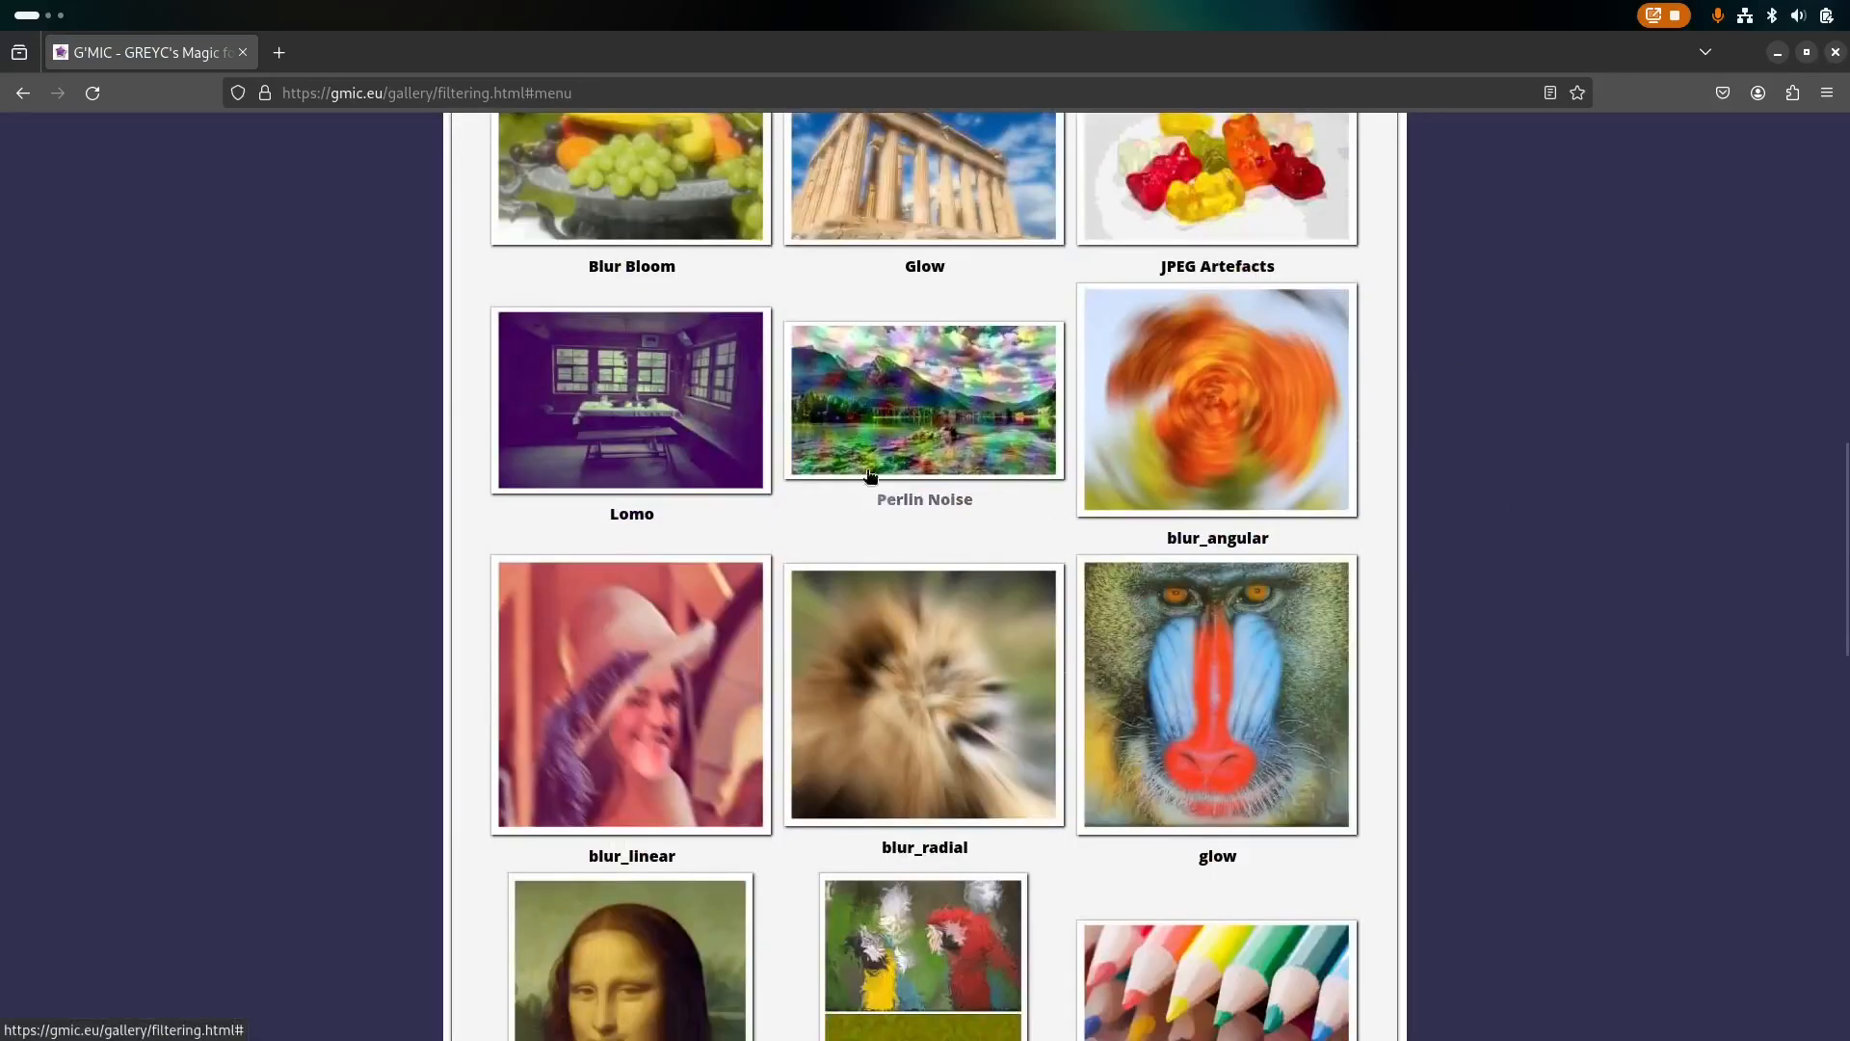
pyautogui.scroll(12, 414, 625)
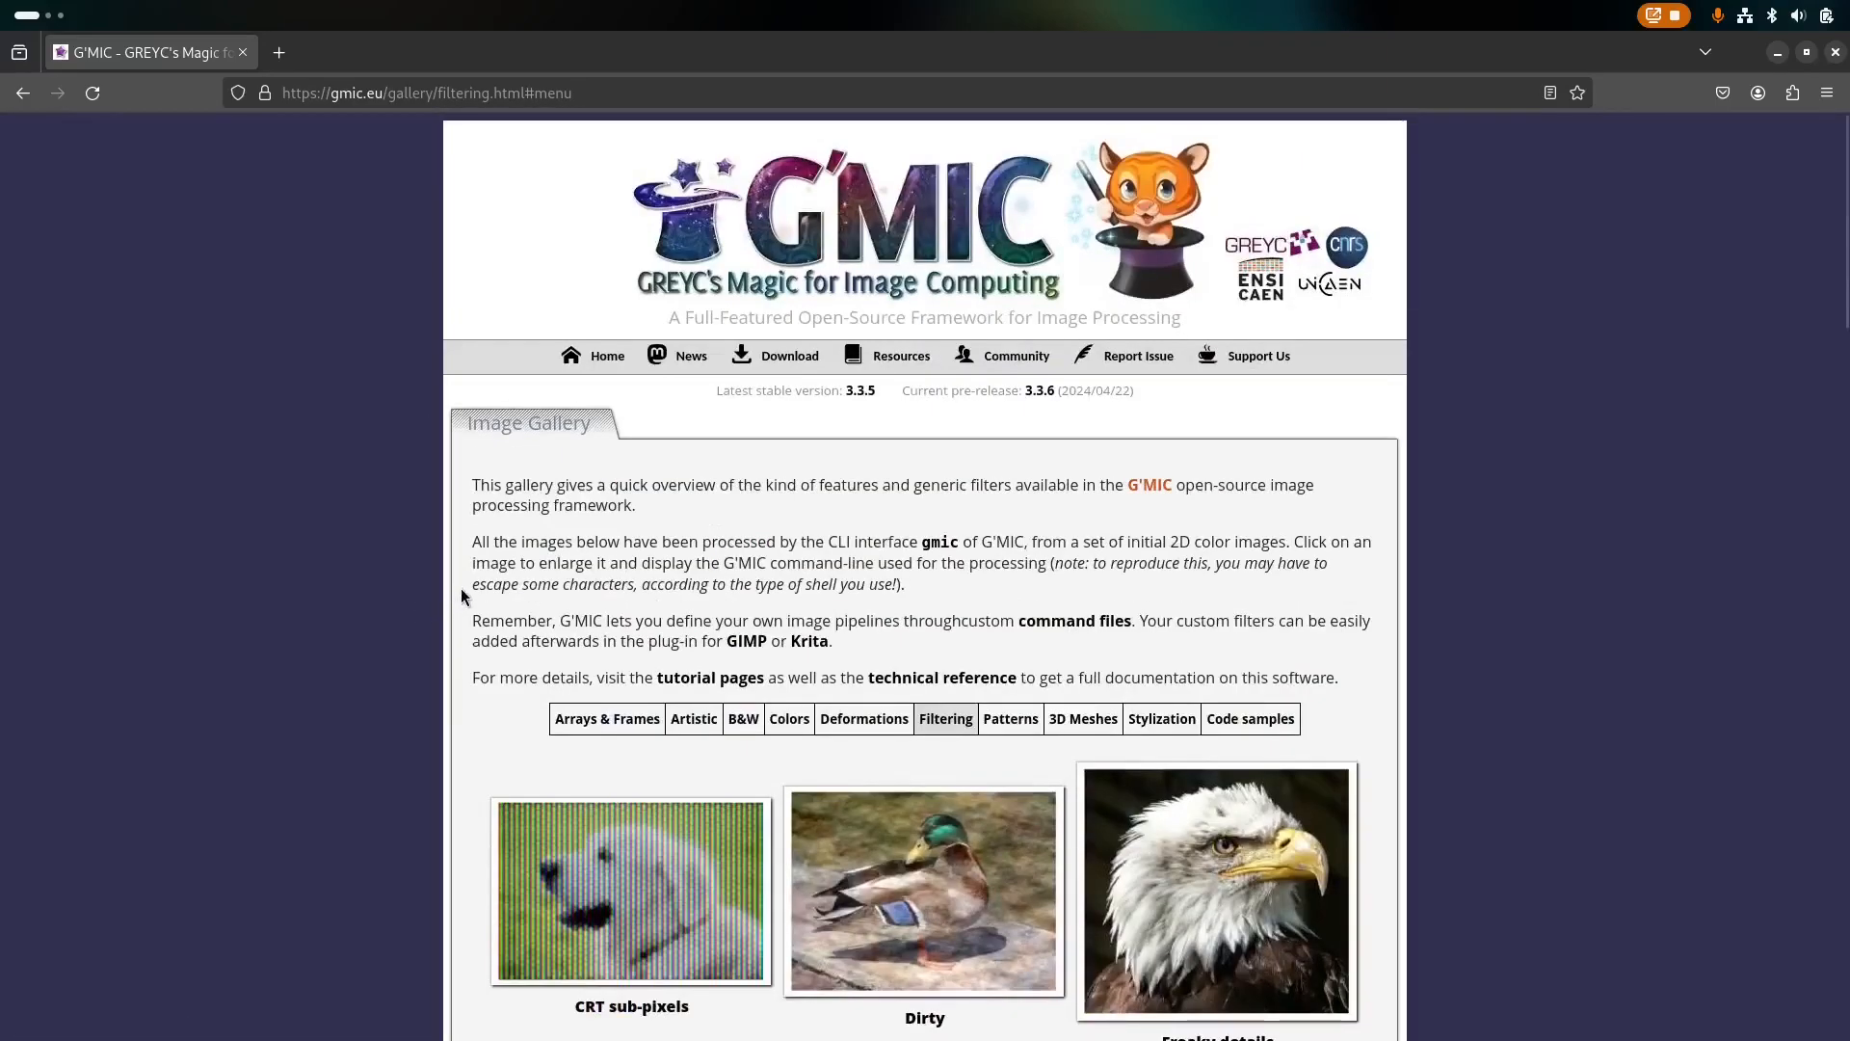
# - Switch to a terminal and run "flatpak install org.gimp.GIMP.Plugin.GMic"
pyautogui.press('super')
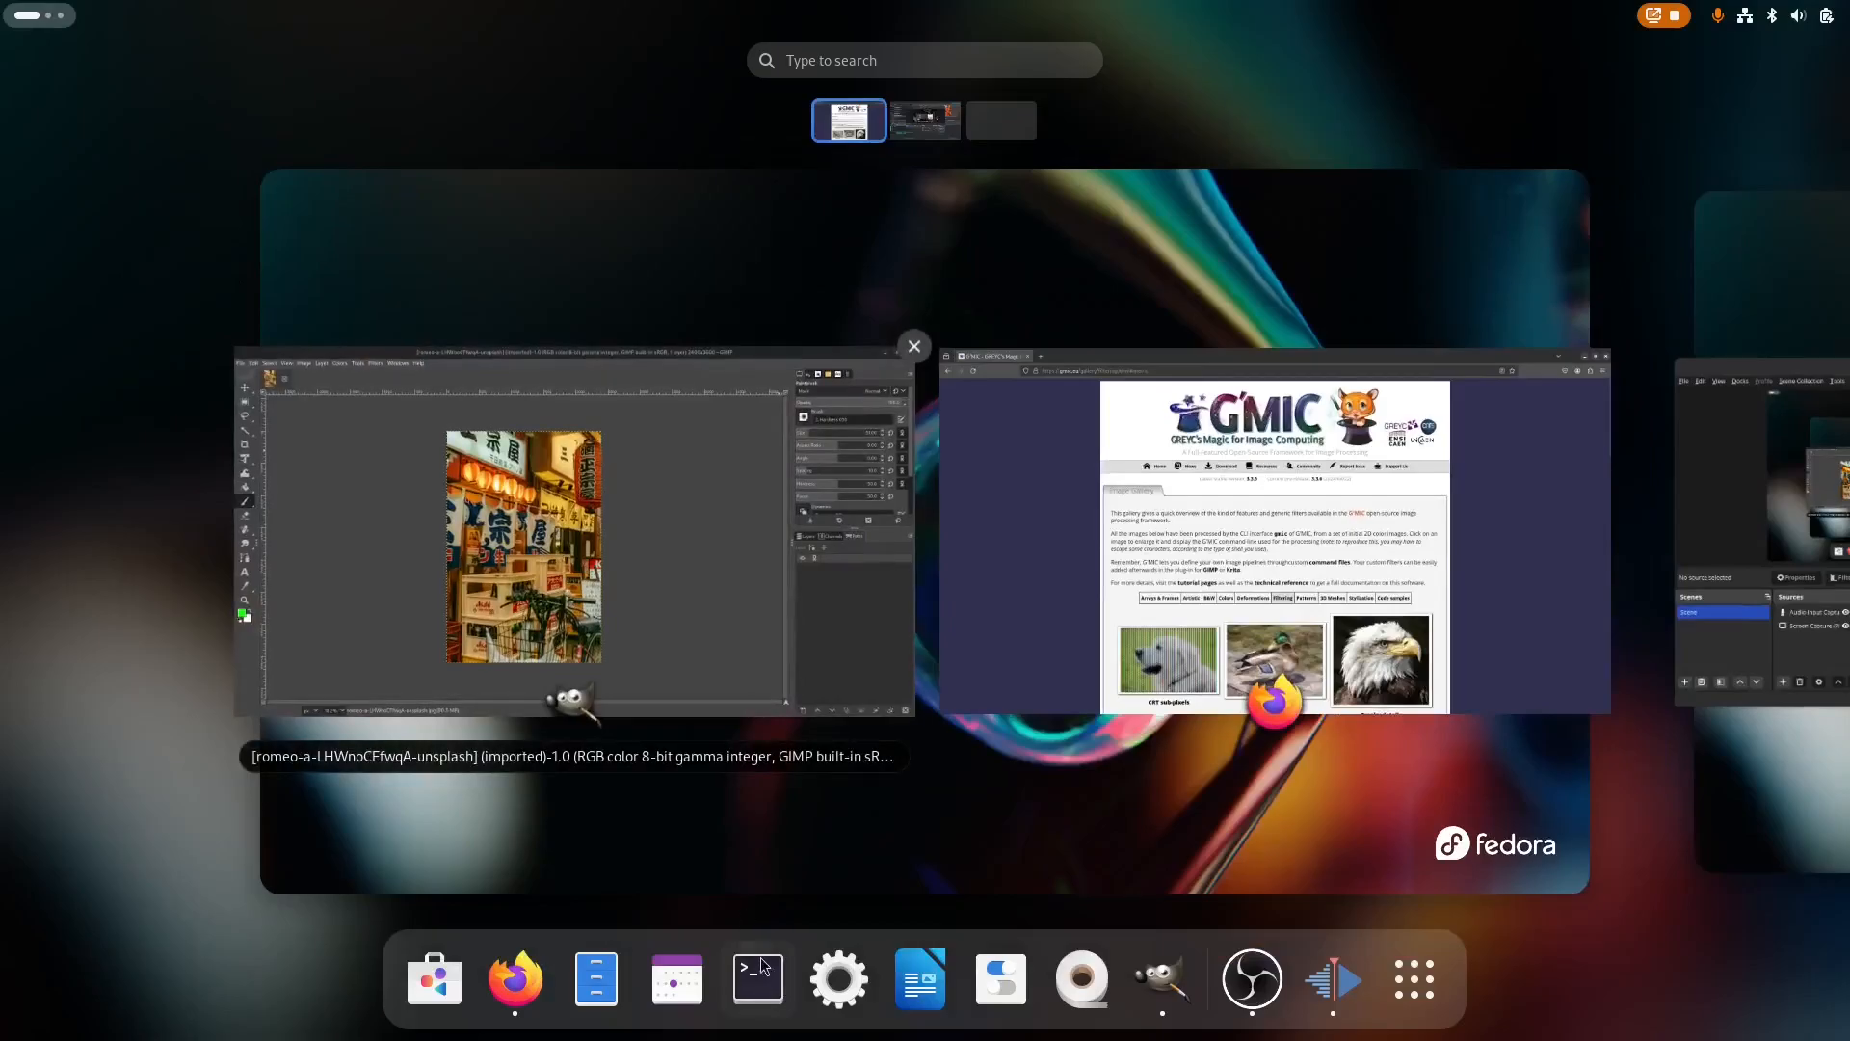
pyautogui.click(757, 980)
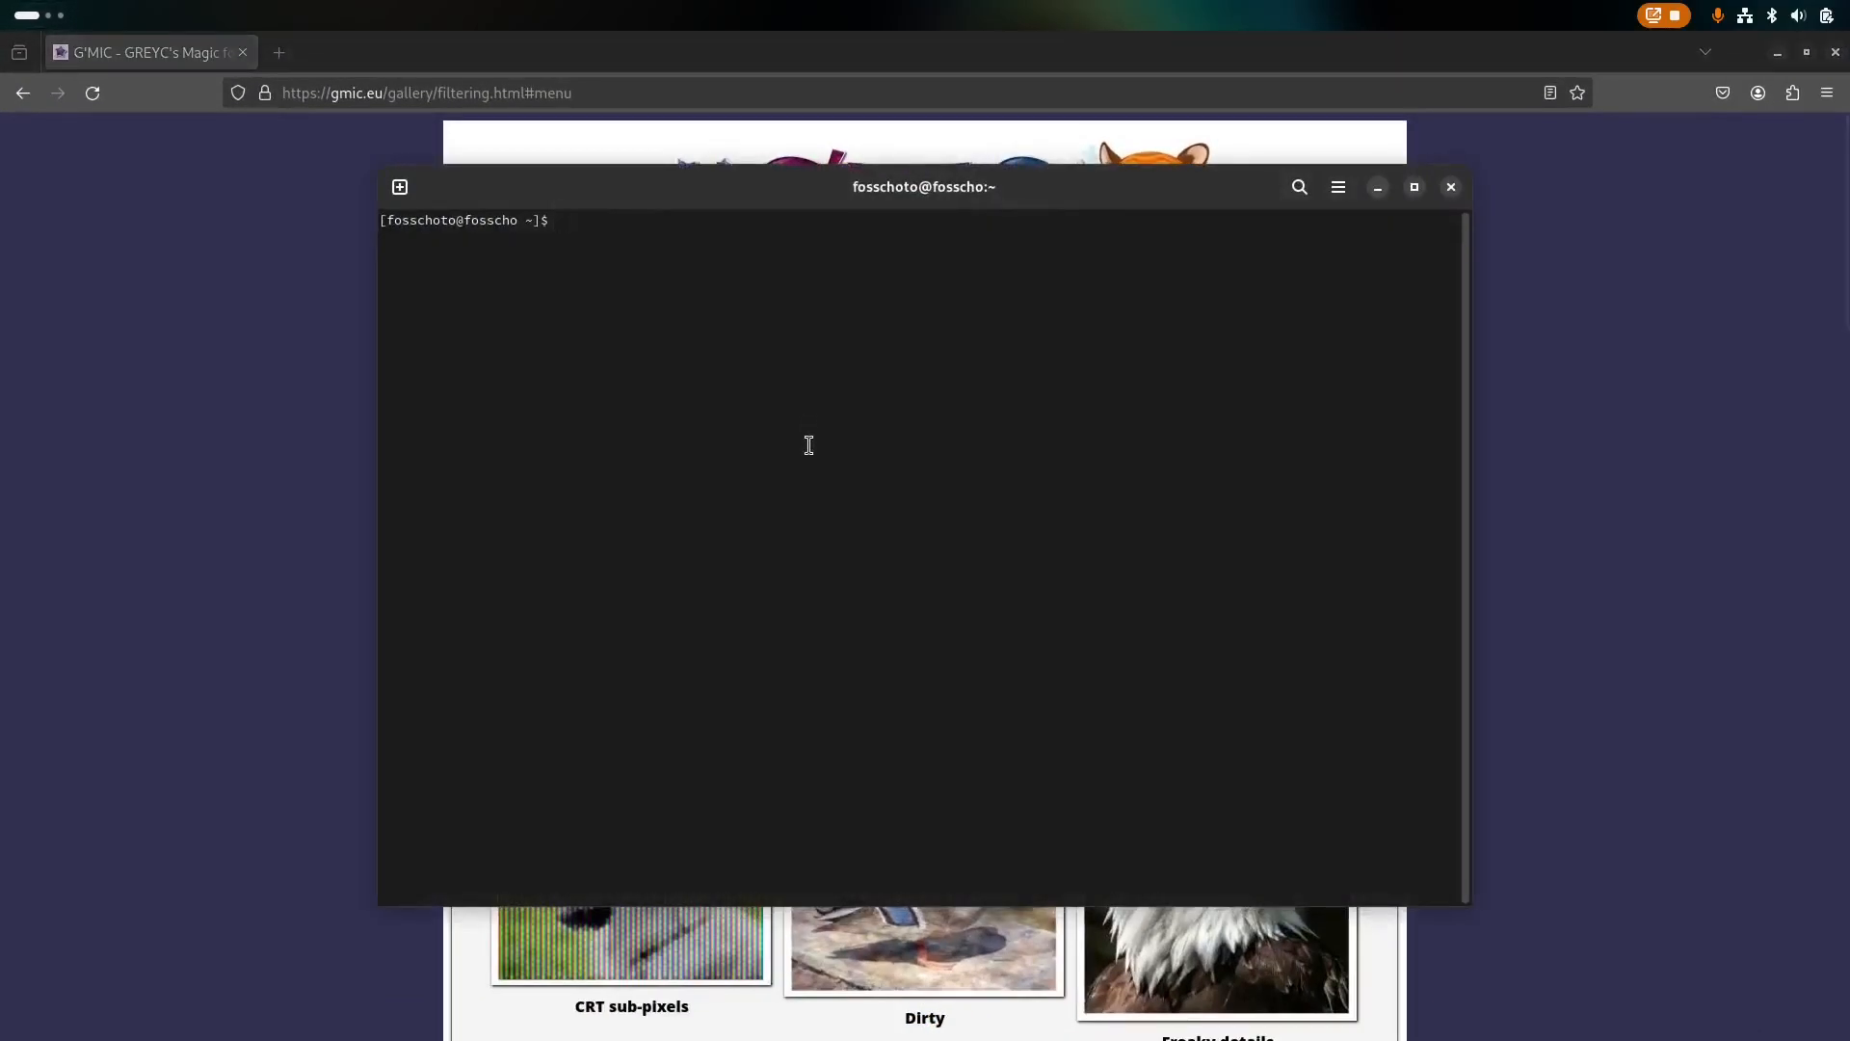
pyautogui.press('super')
pyautogui.press('super')
pyautogui.write('flatpak install org.gimp.GIMP.Plugin.GMic')
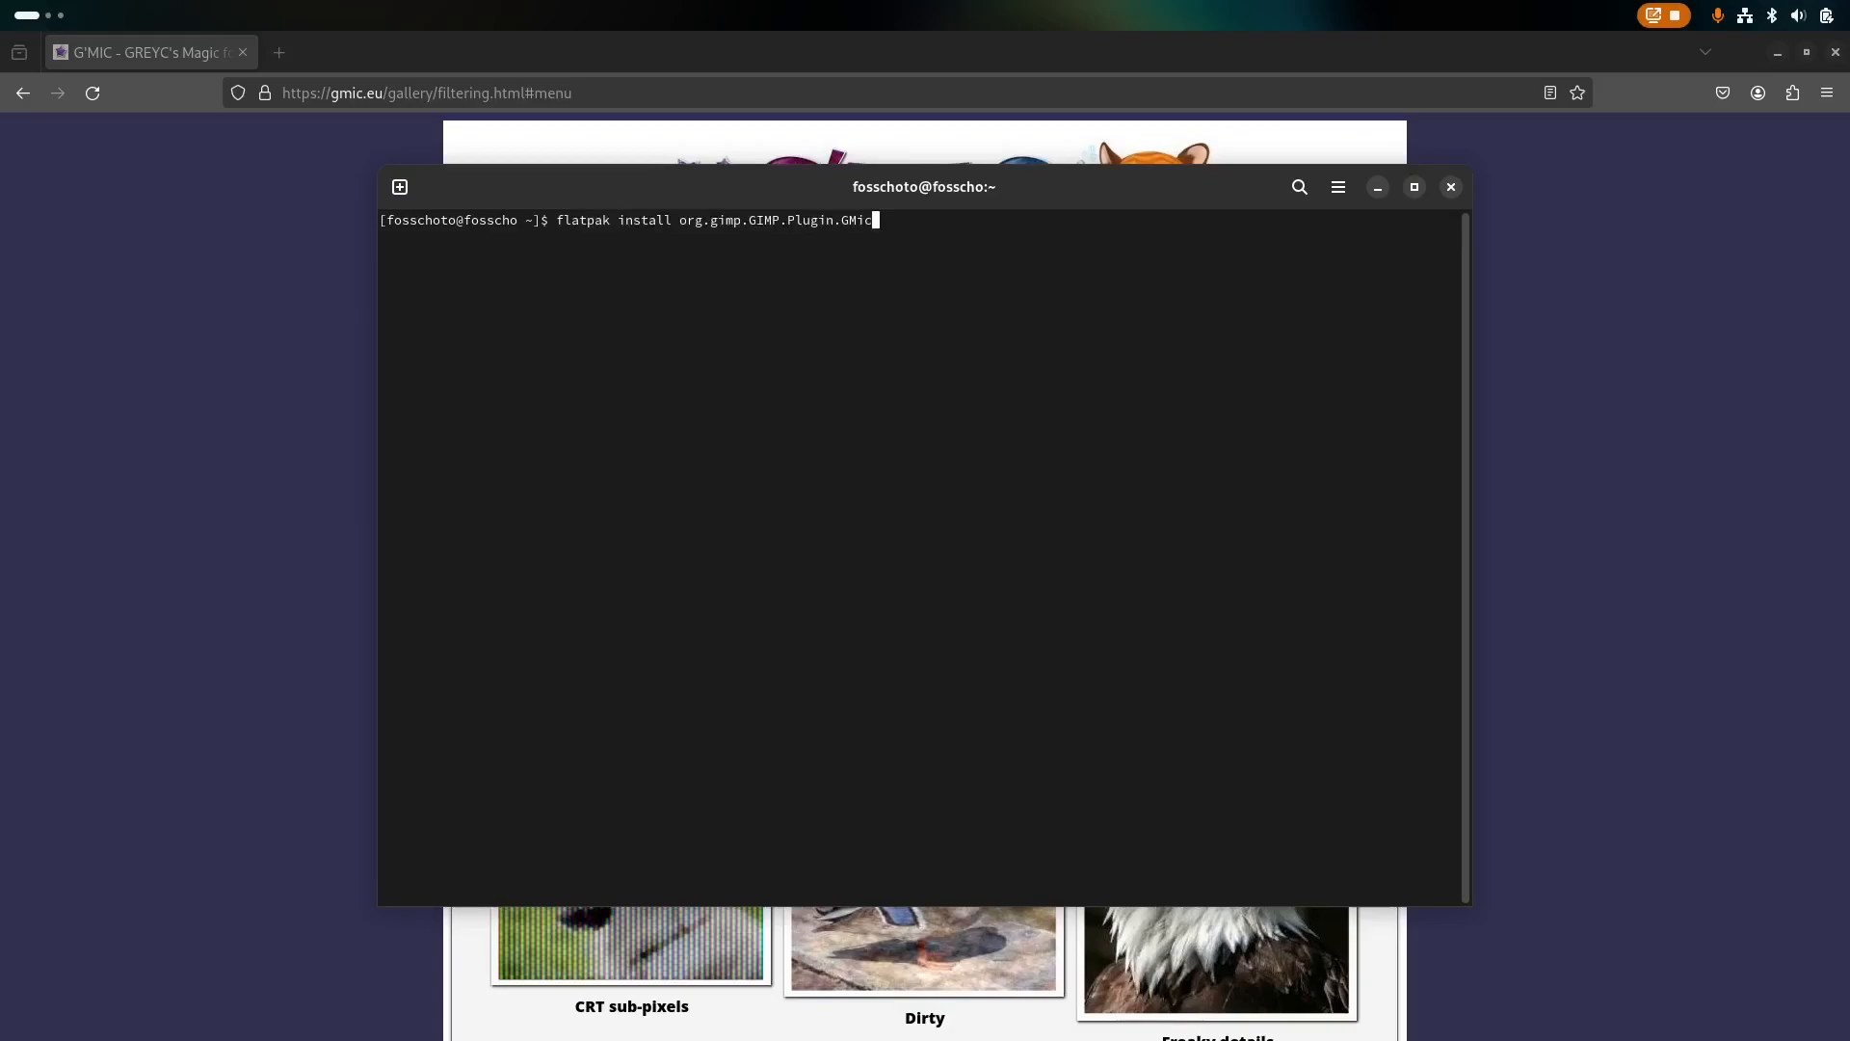
pyautogui.press('Left')
pyautogui.press('Return')
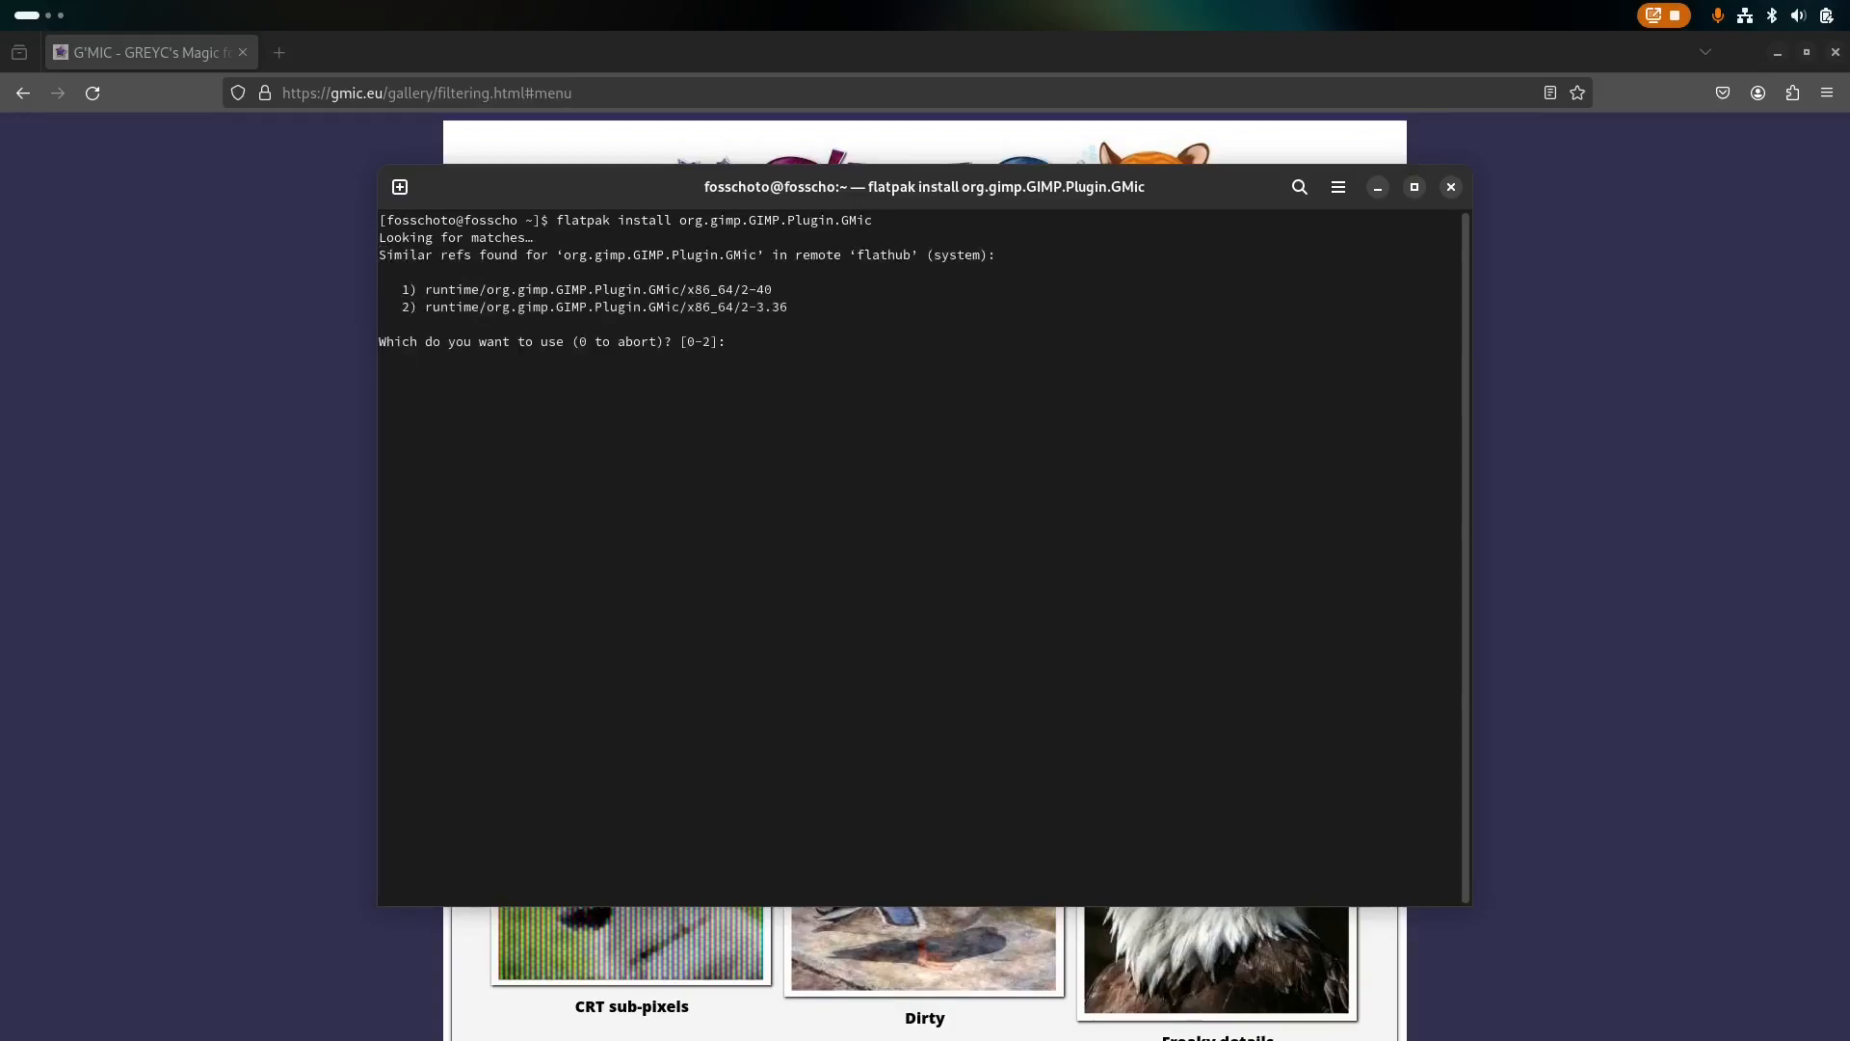
# - Choose option 1, the x86_64/2-40 version of the G'MIC plugin, and confirm its installation
pyautogui.write('1')
pyautogui.press('Return')
pyautogui.write('y')
pyautogui.press('Return')
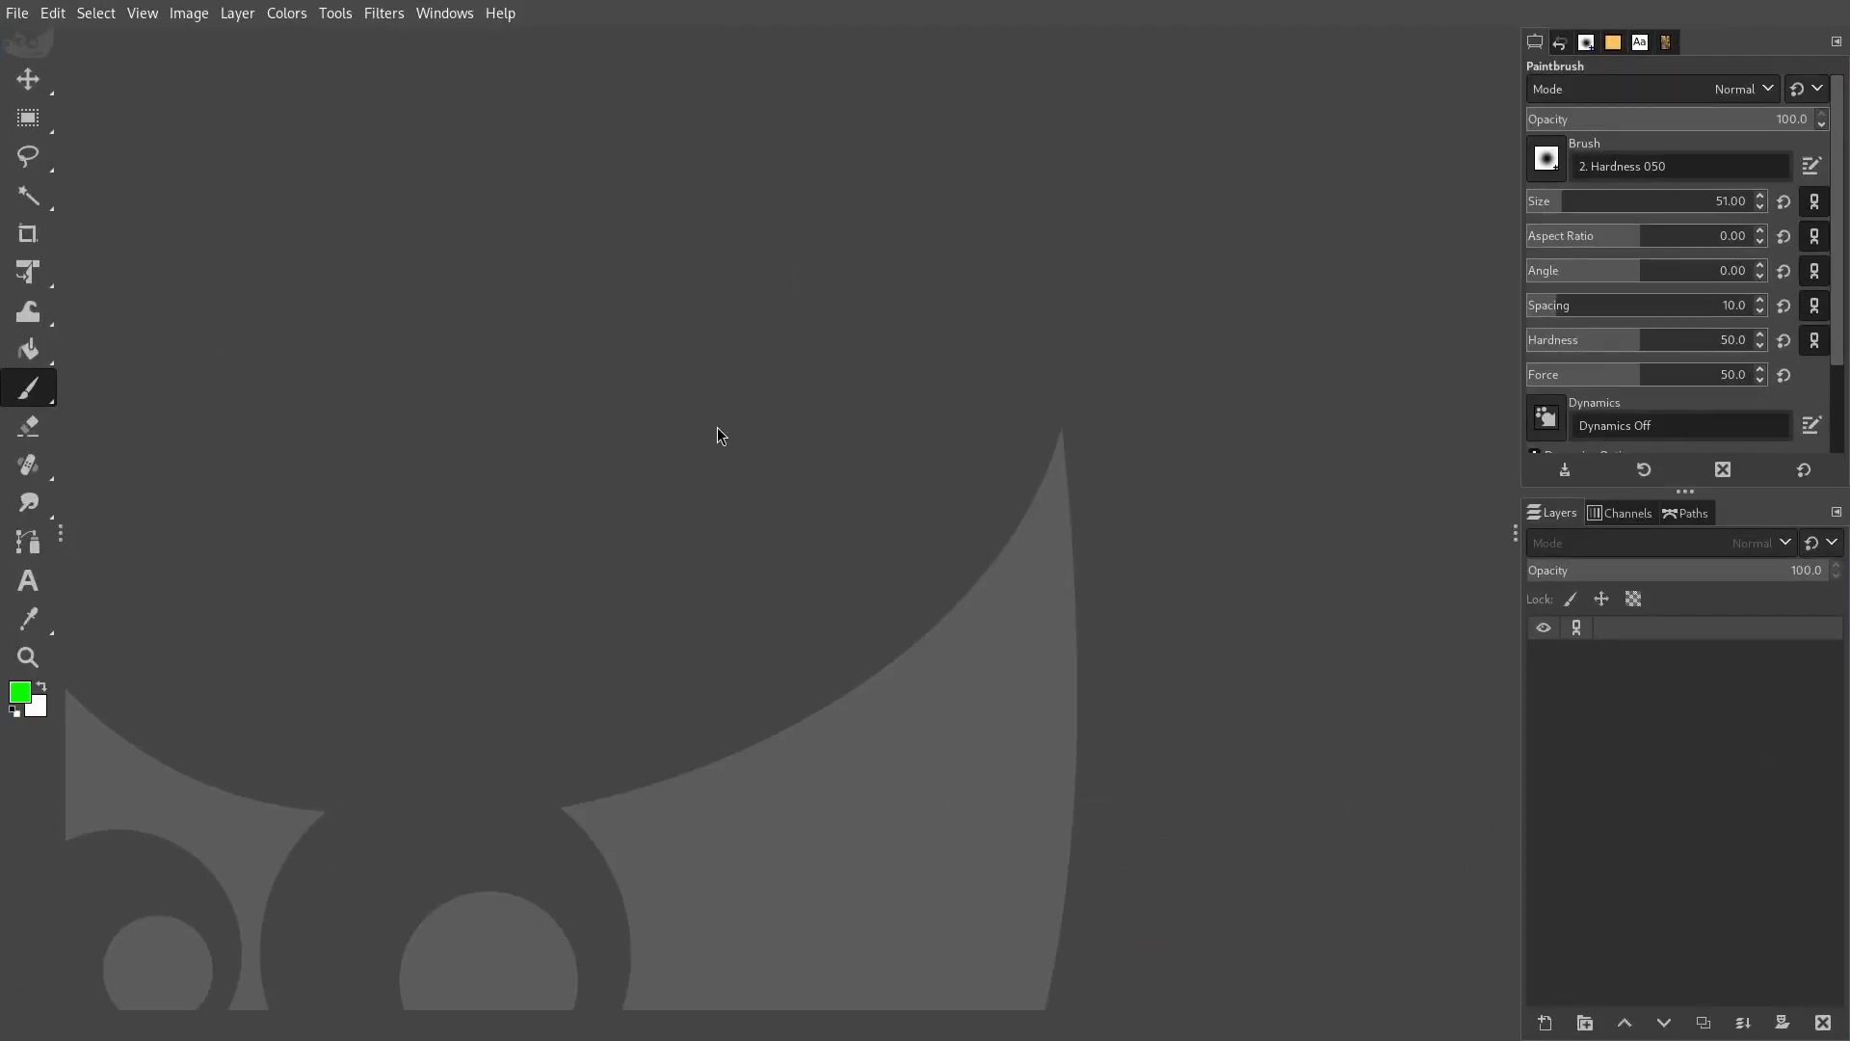
# - Check GIMP's filters for the G'MIC-Qt entry and open the recent image romeo-a-LHWnoCFfwqA-unsplash.jpg
pyautogui.click(383, 19)
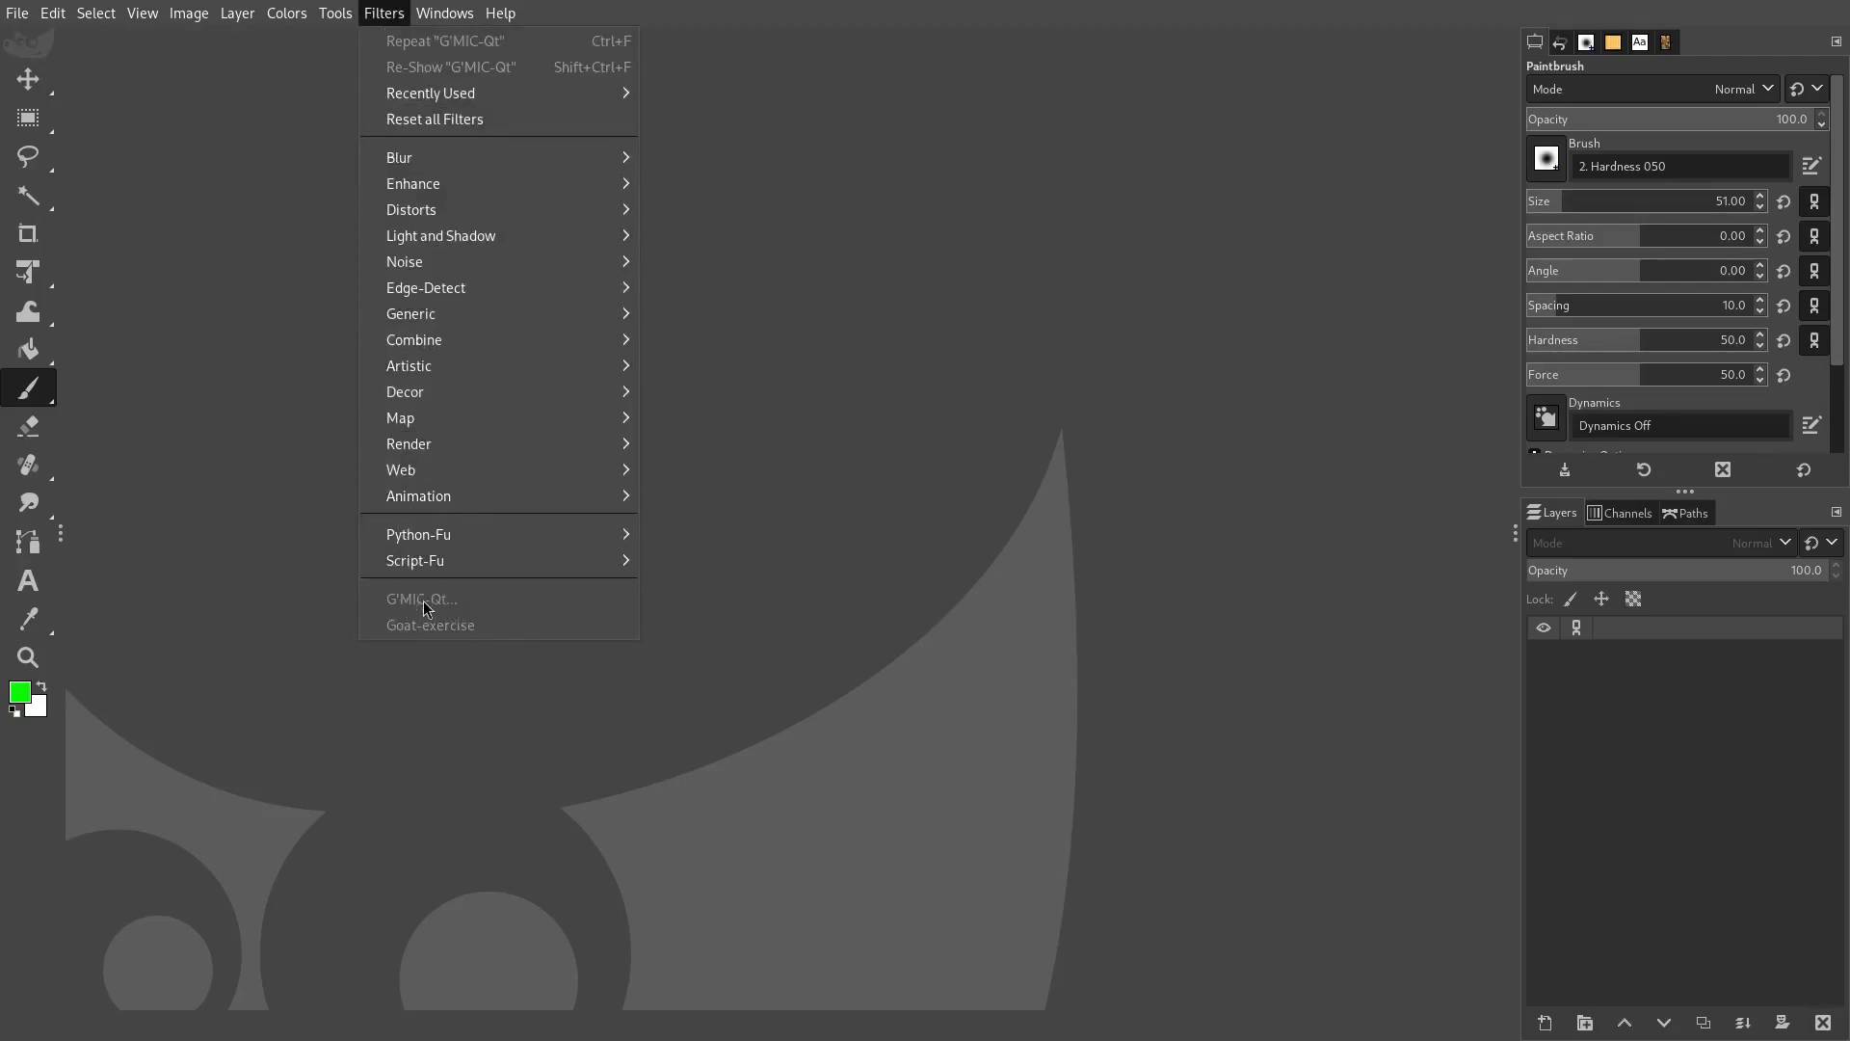
pyautogui.click(1101, 515)
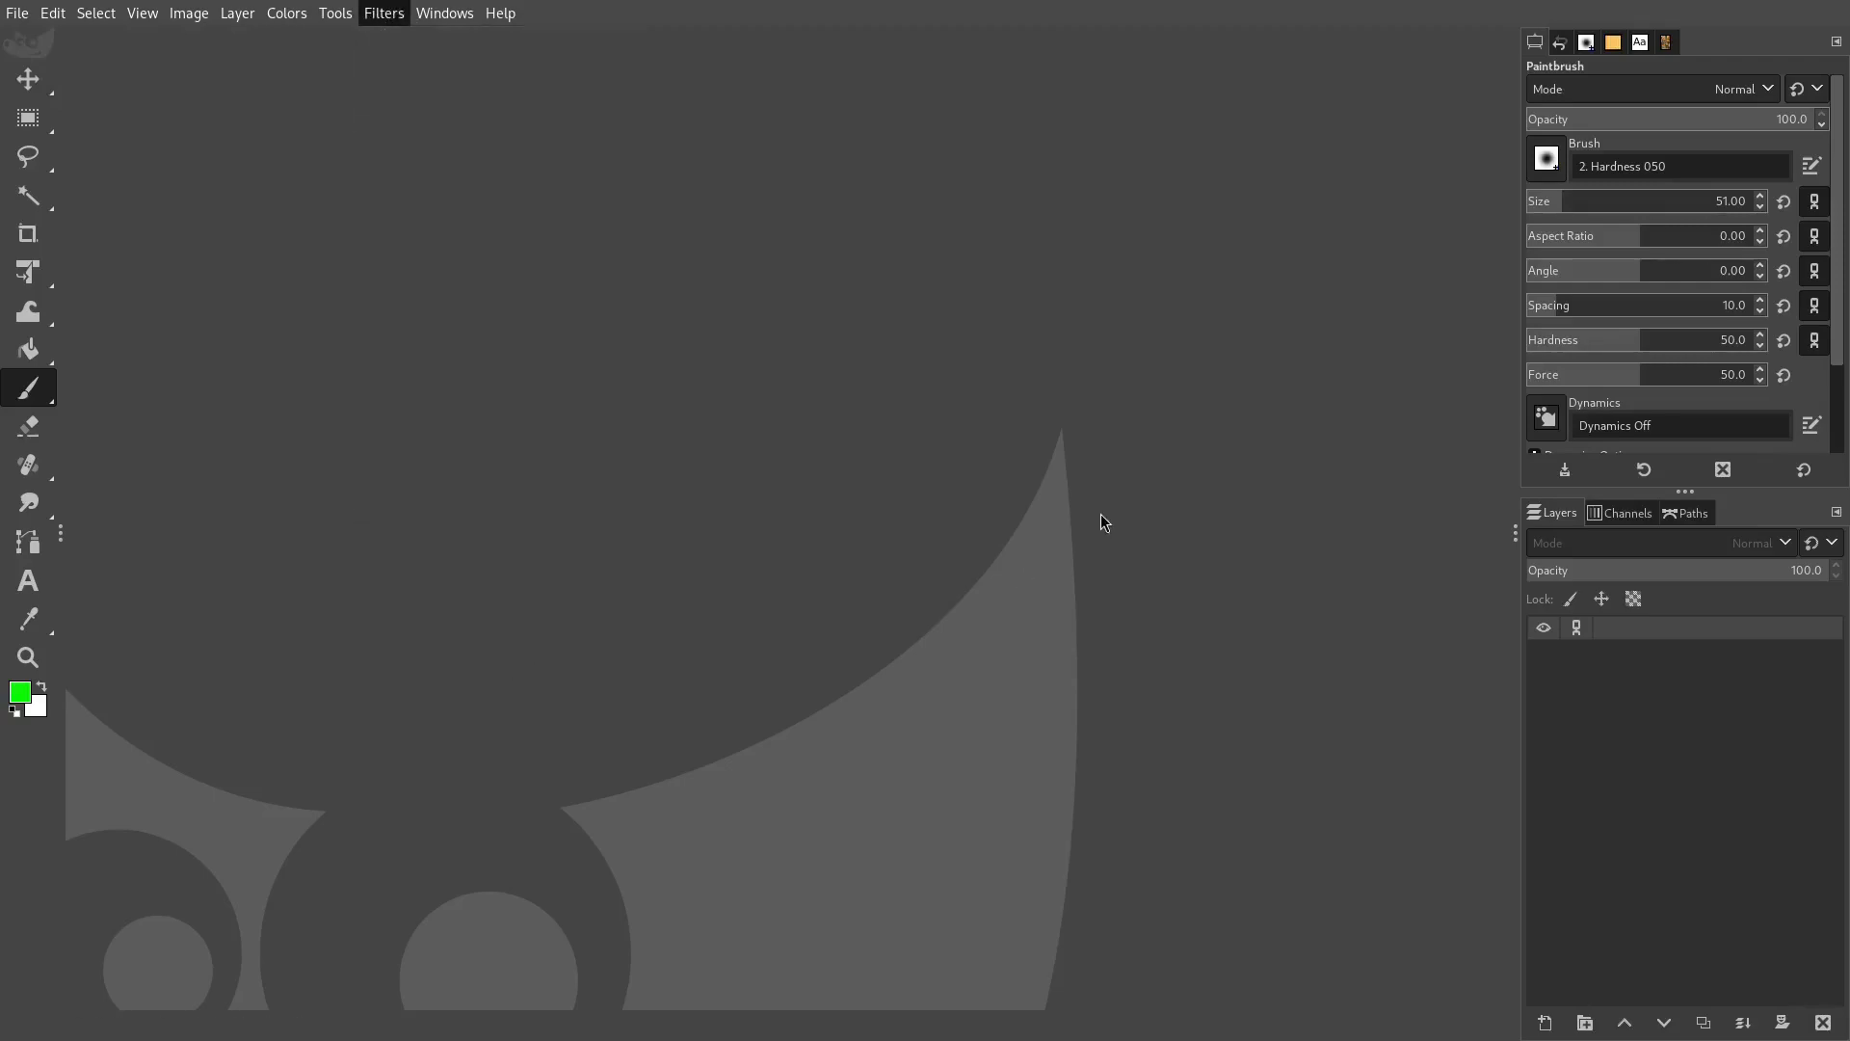
pyautogui.click(12, 17)
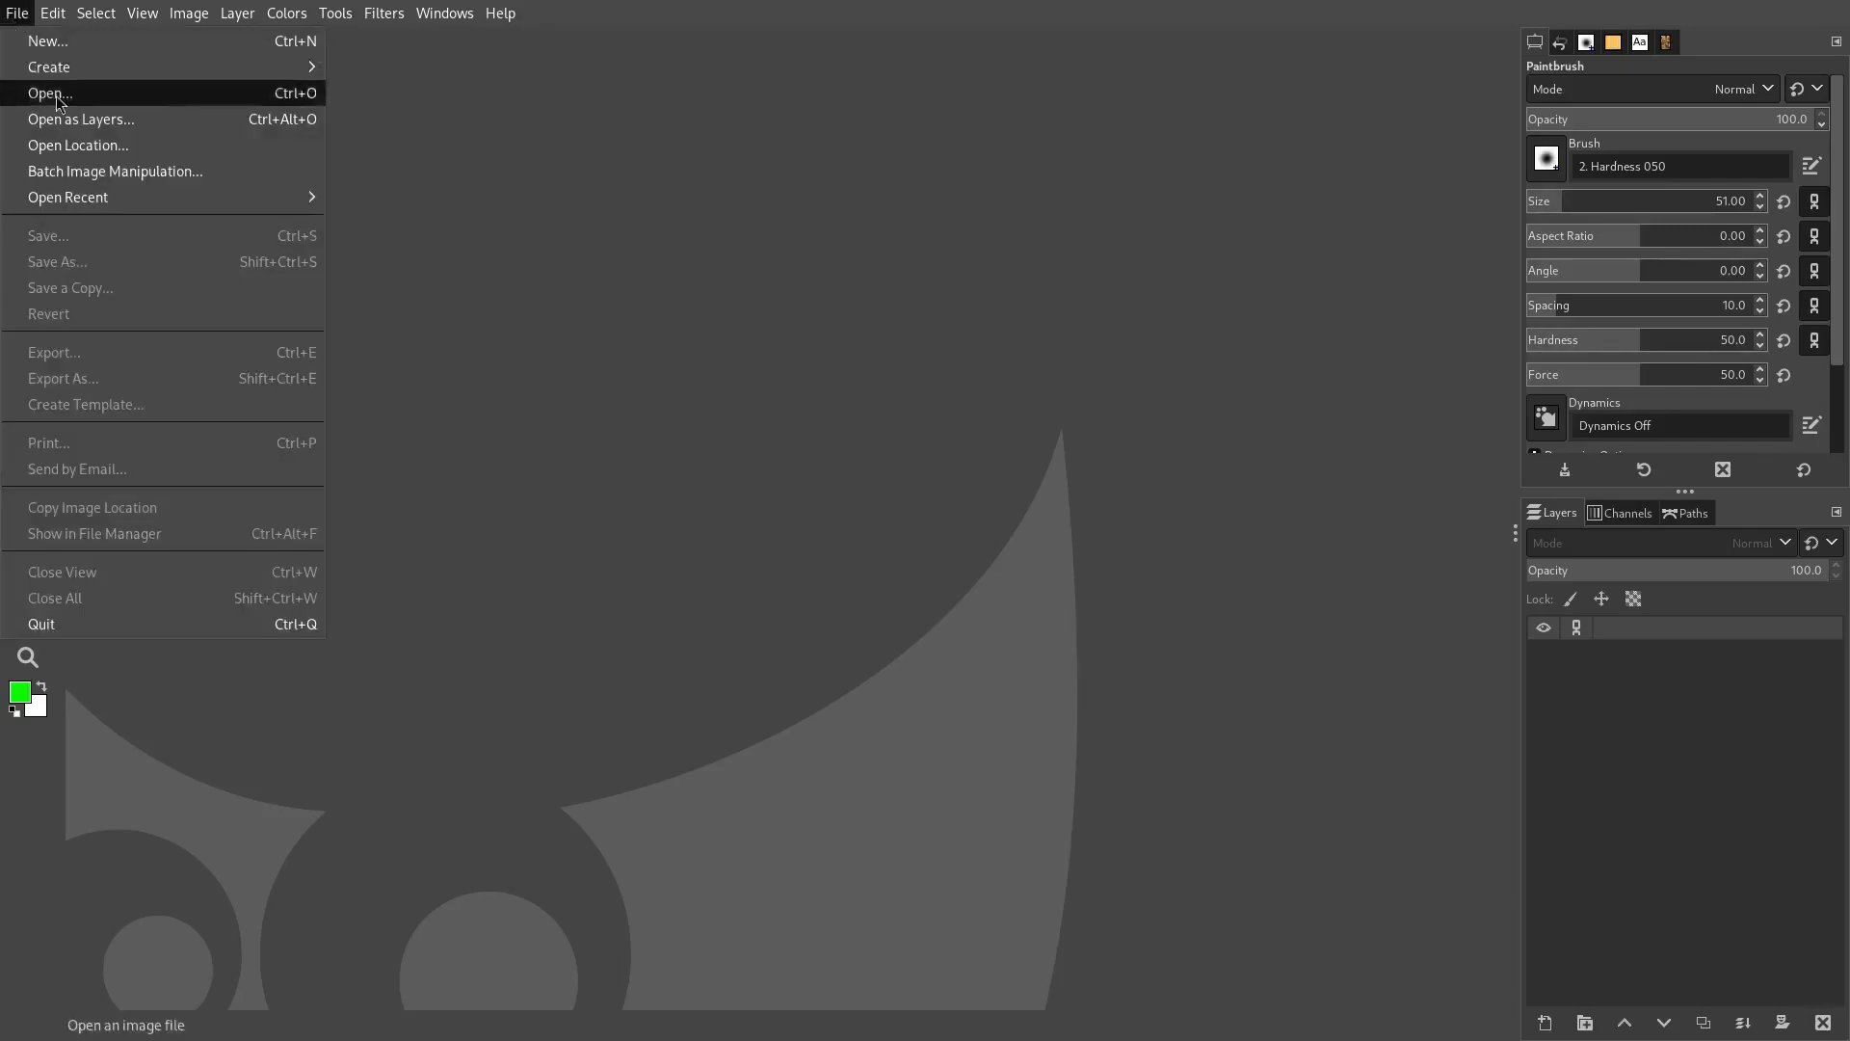
pyautogui.moveTo(158, 201)
pyautogui.click(441, 210)
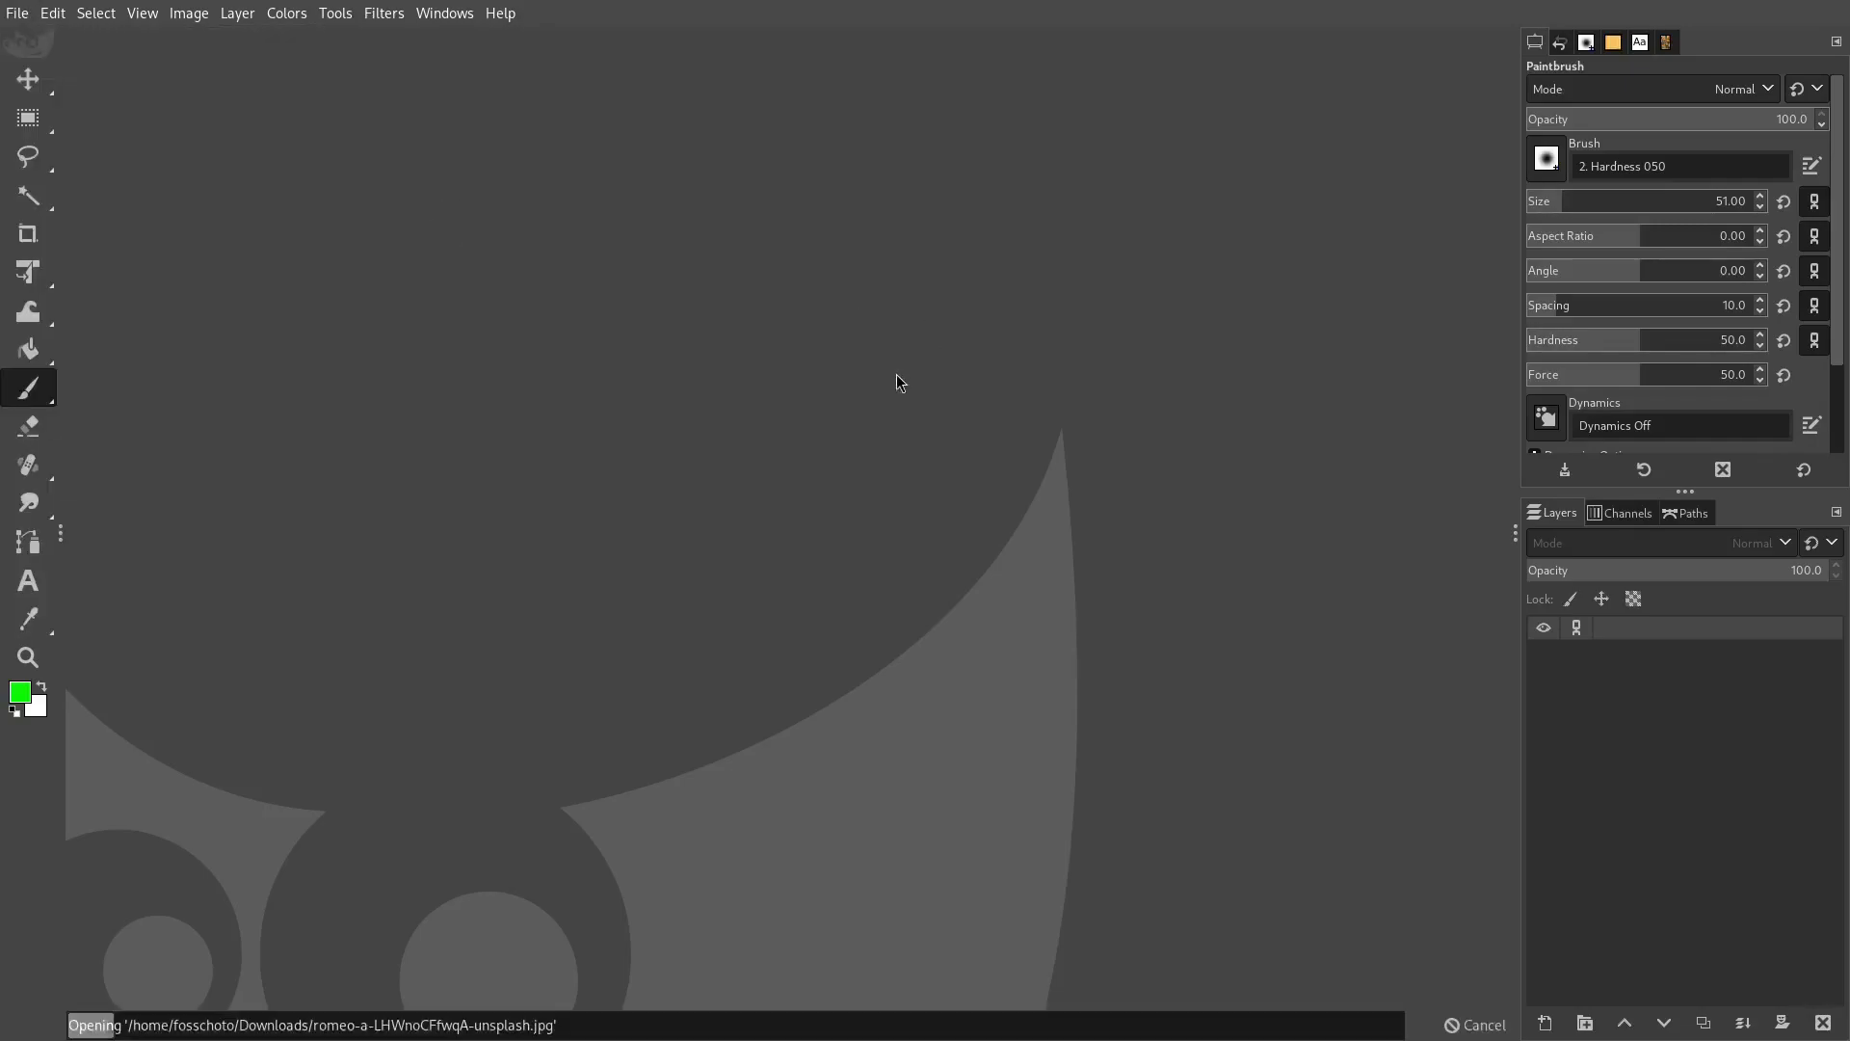
pyautogui.click(1154, 686)
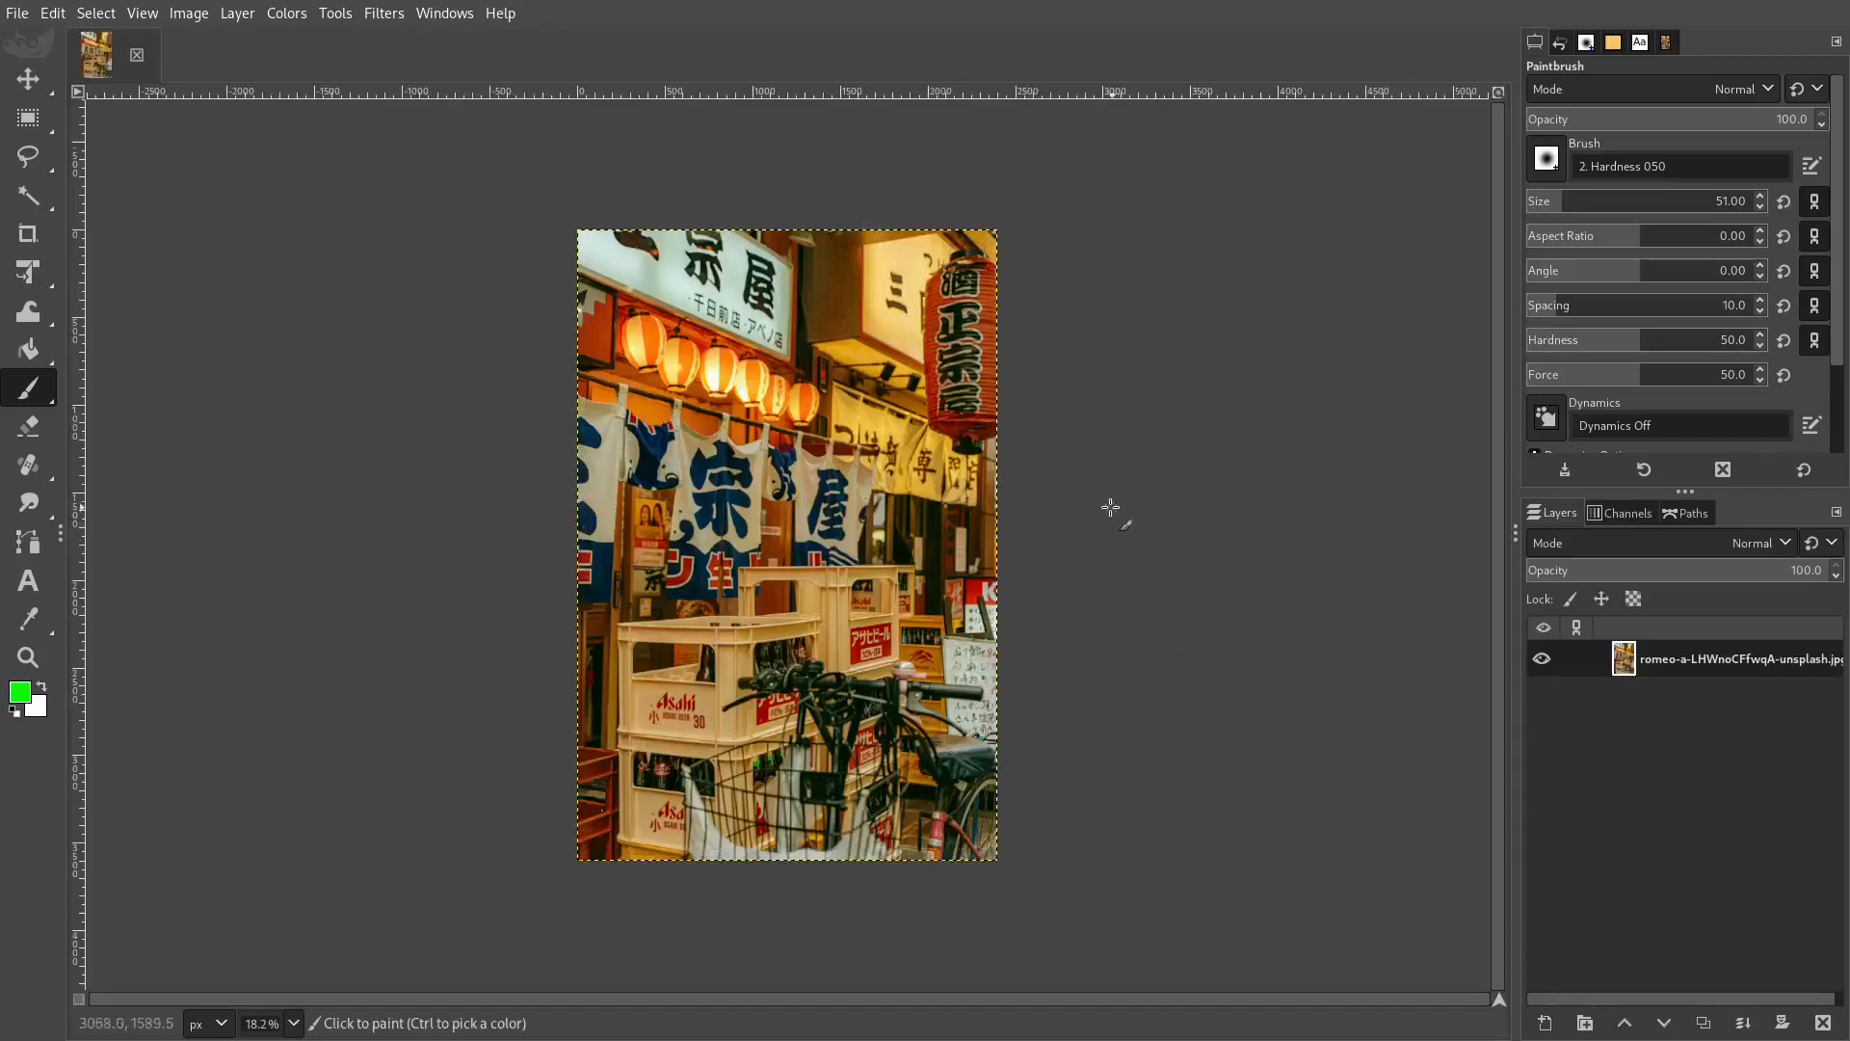
# - Launch the G'MIC-Qt filter on the photo and expand the Deformations category in its filter list
pyautogui.click(384, 15)
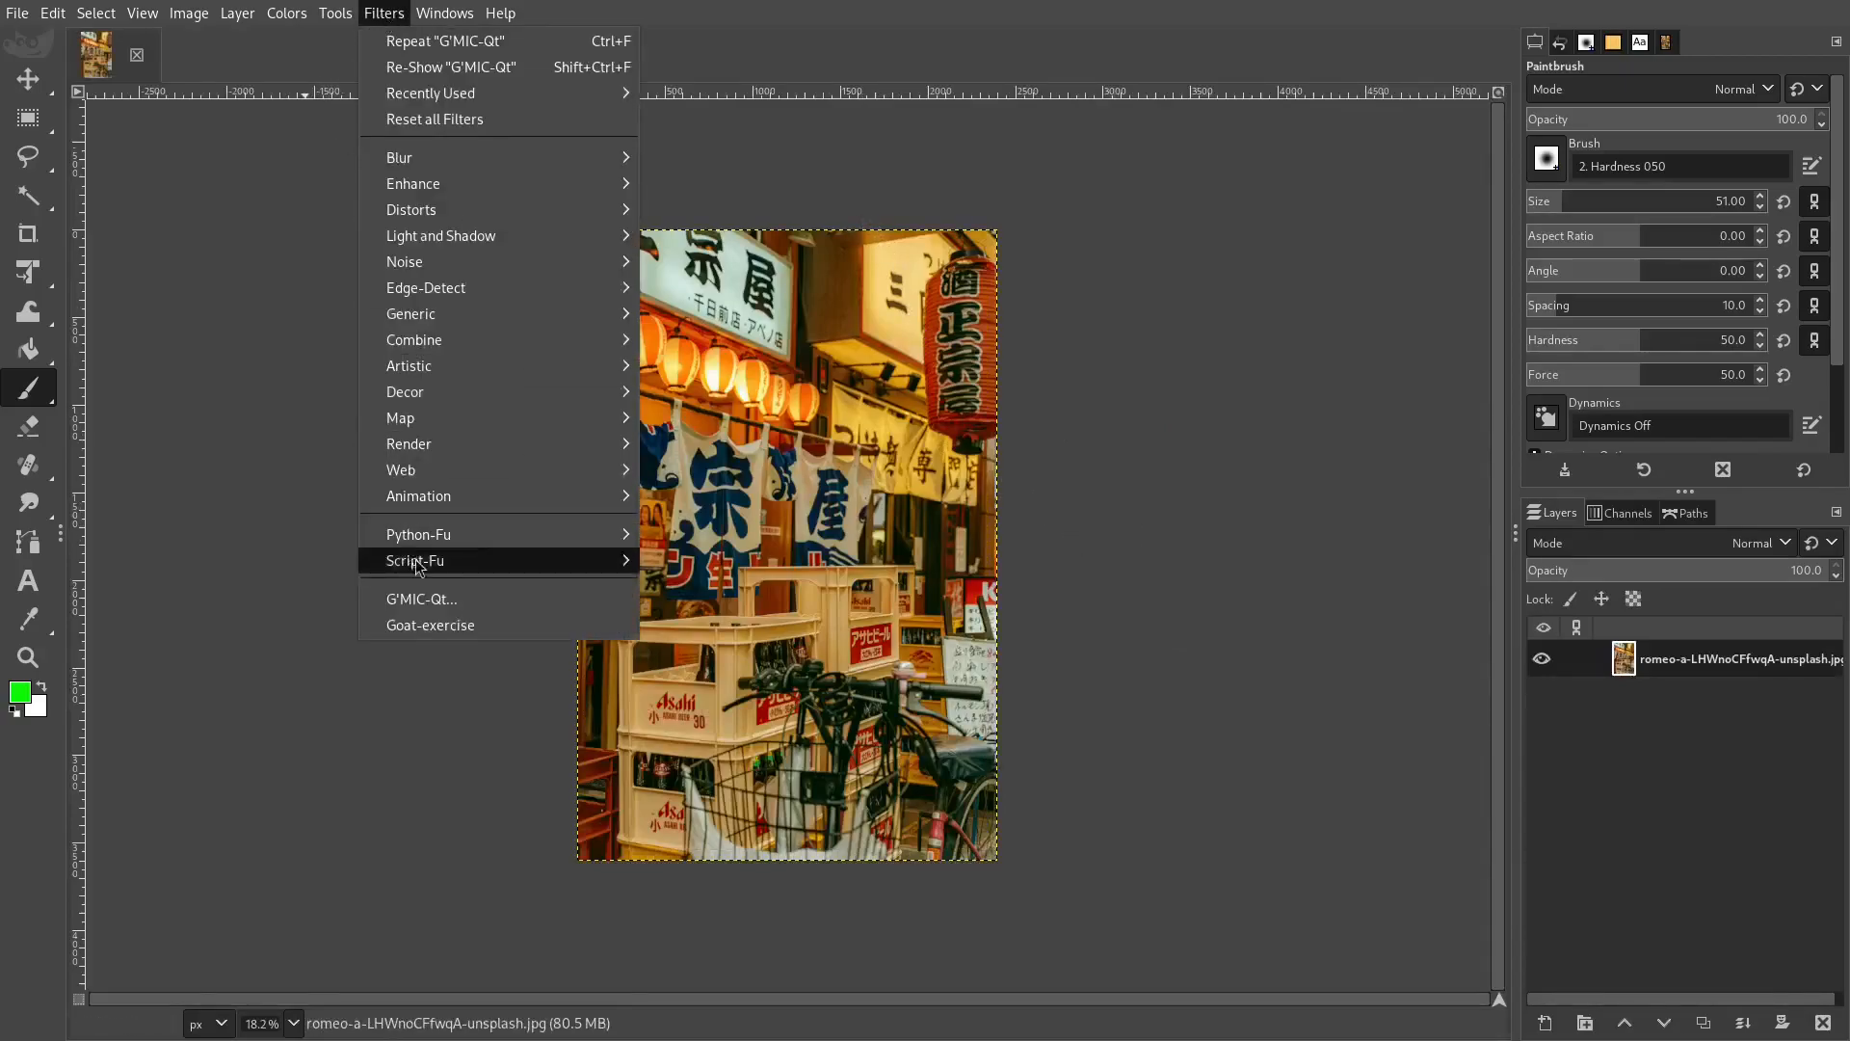
pyautogui.click(434, 599)
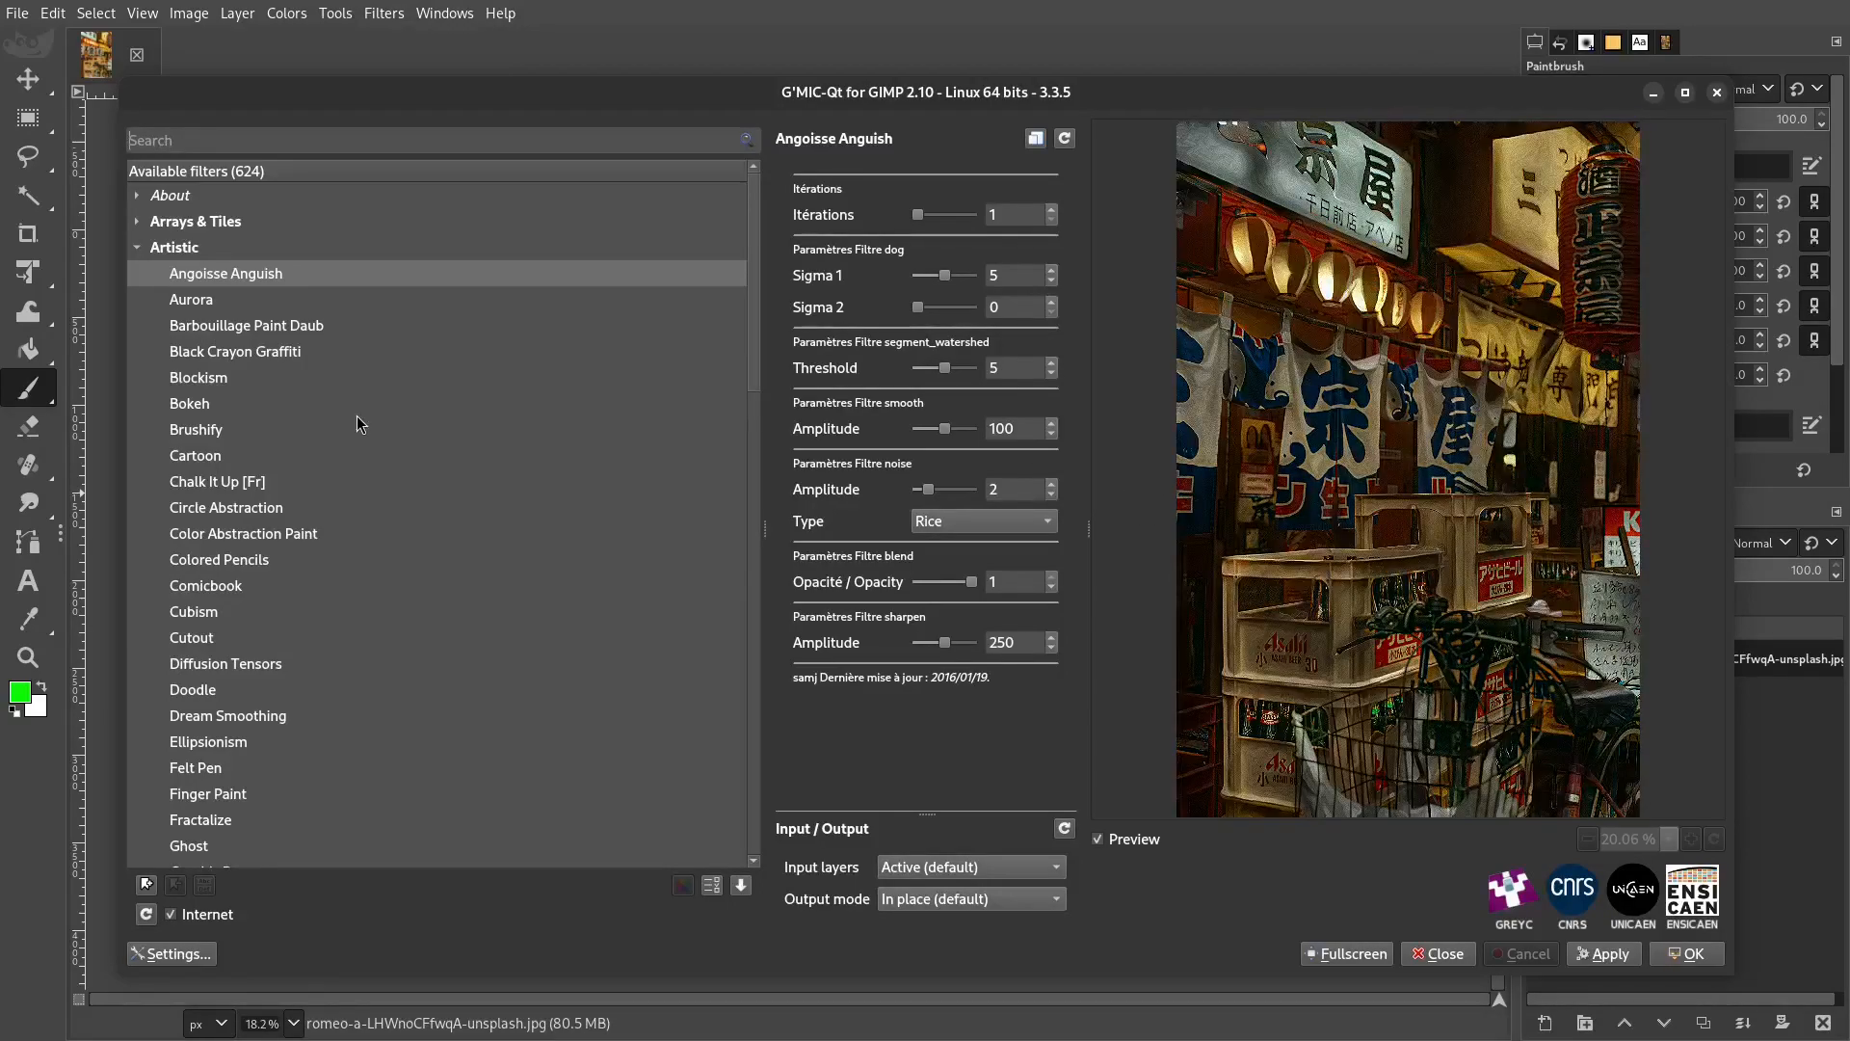
pyautogui.scroll(-15, 357, 425)
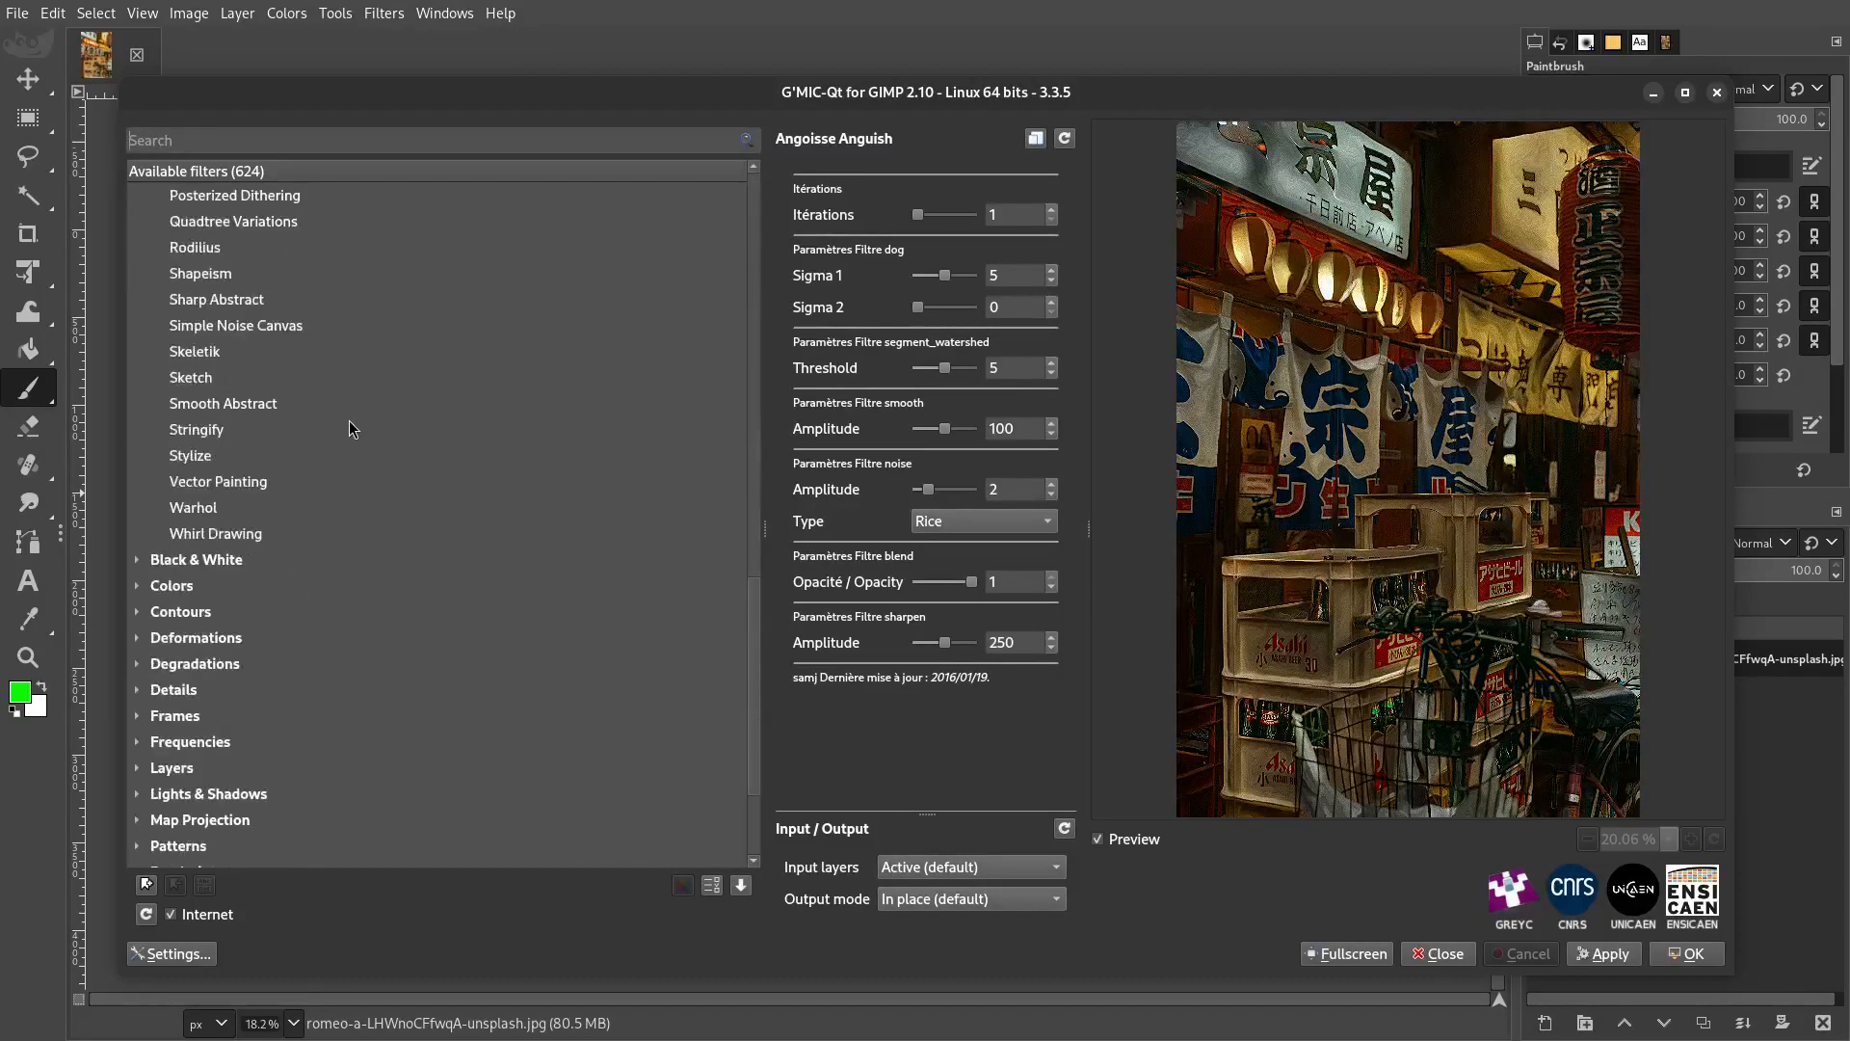
pyautogui.click(146, 455)
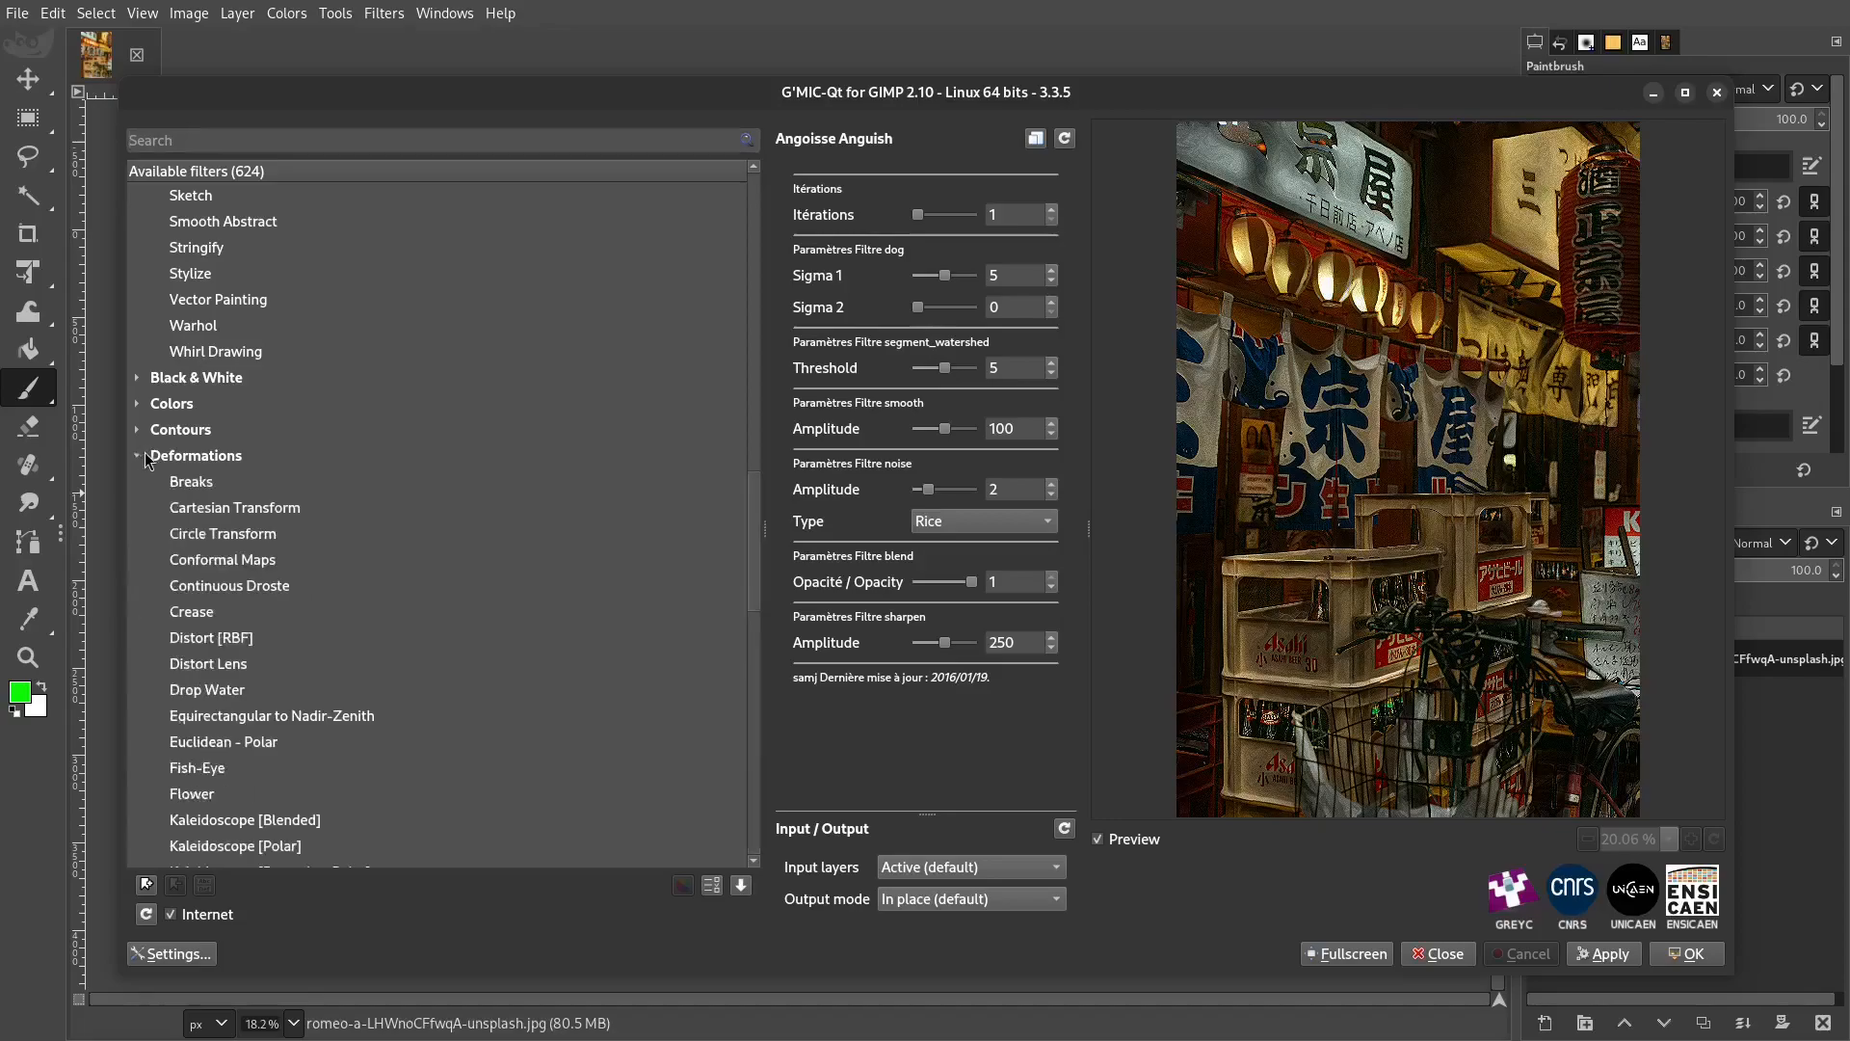
# - Preview the Conformal Maps and Logarithmic Distortion filters from the Deformations category on the photo
pyautogui.click(310, 559)
pyautogui.scroll(-5, 349, 649)
pyautogui.click(298, 542)
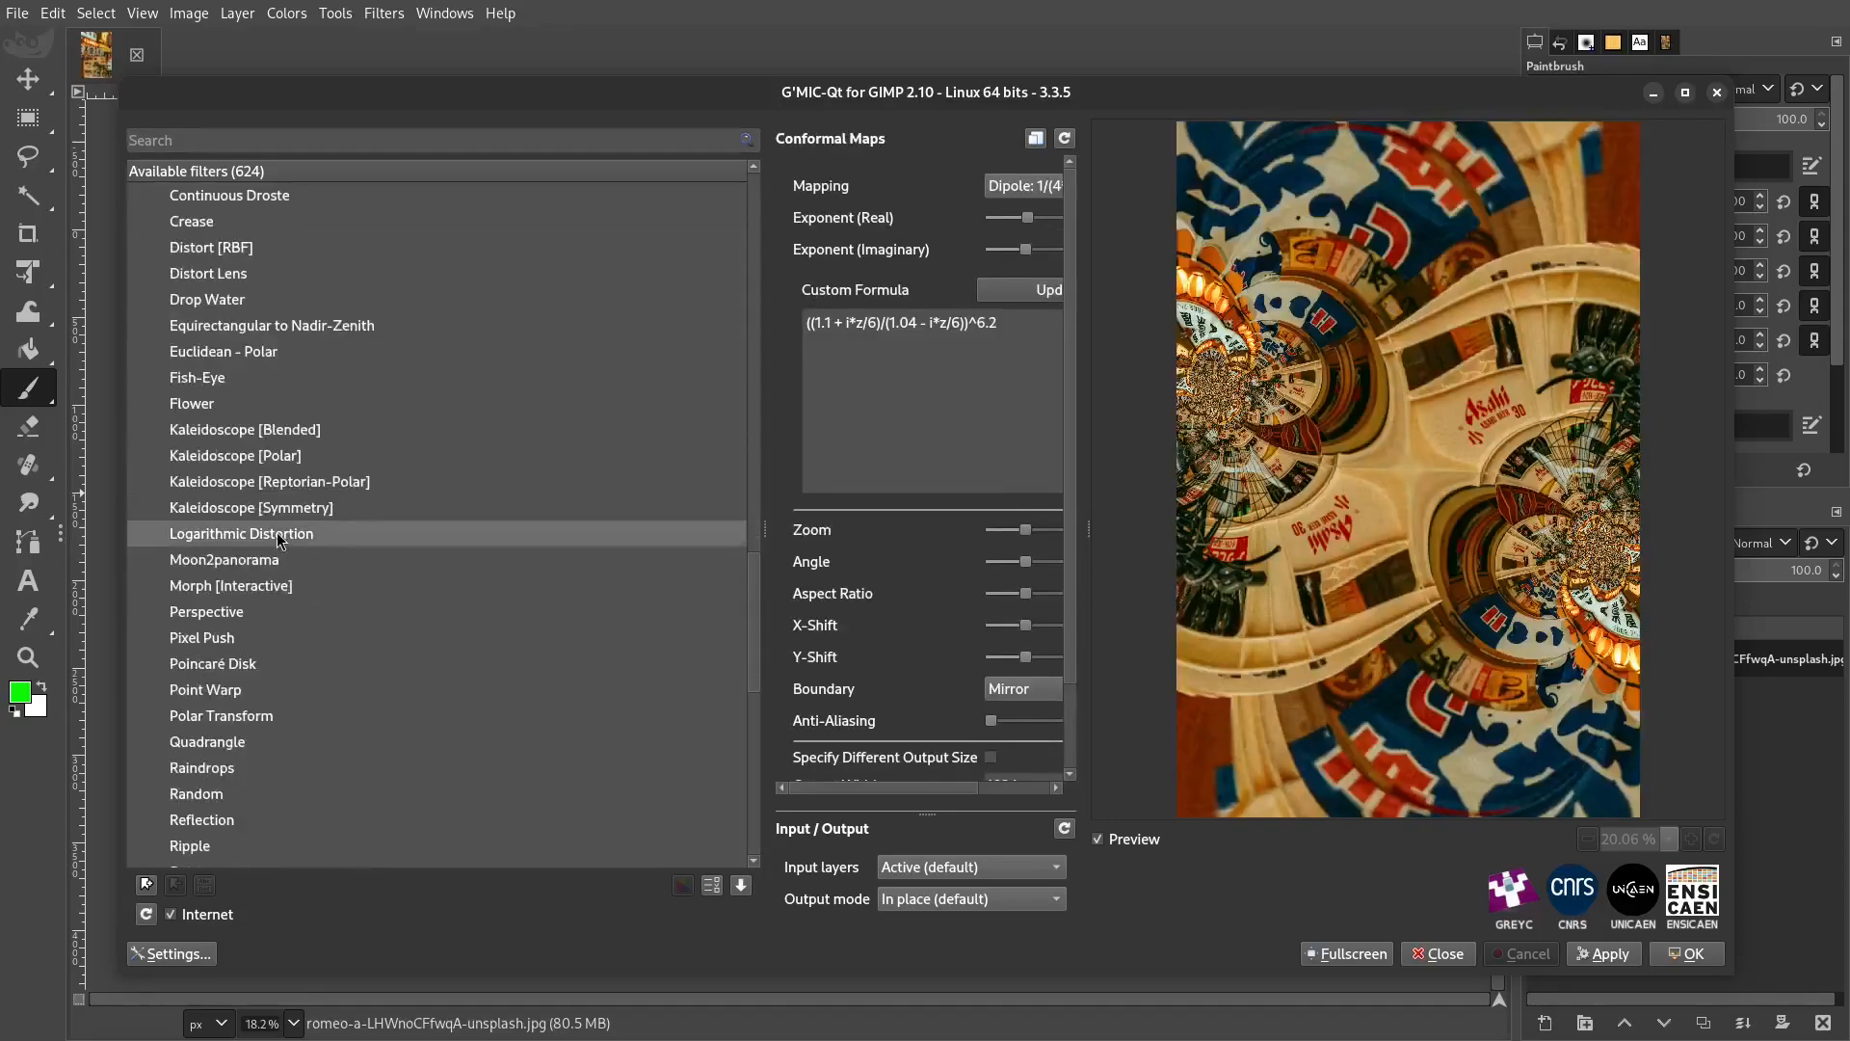
pyautogui.scroll(20, 345, 617)
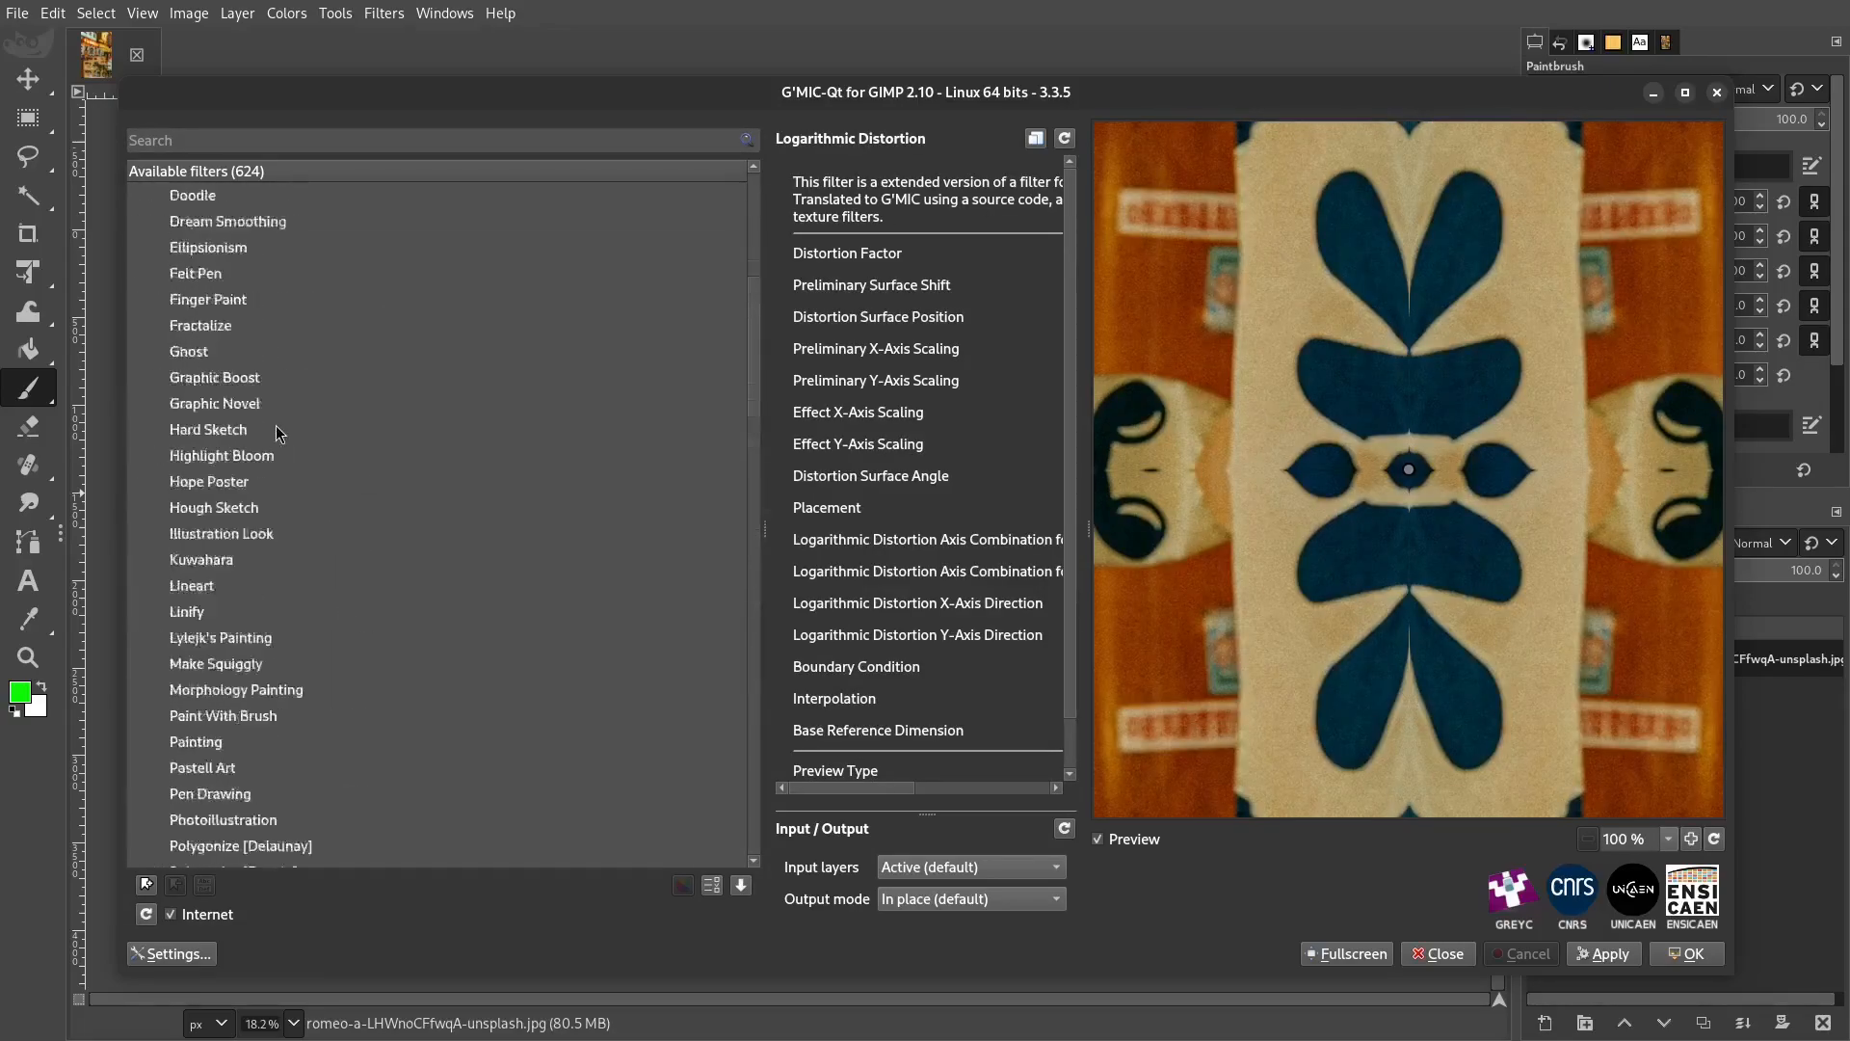
# - Preview the Artistic filters Aurora and Angoisse Anguish on the photo, and close G'MIC-Qt without applying either
pyautogui.click(197, 304)
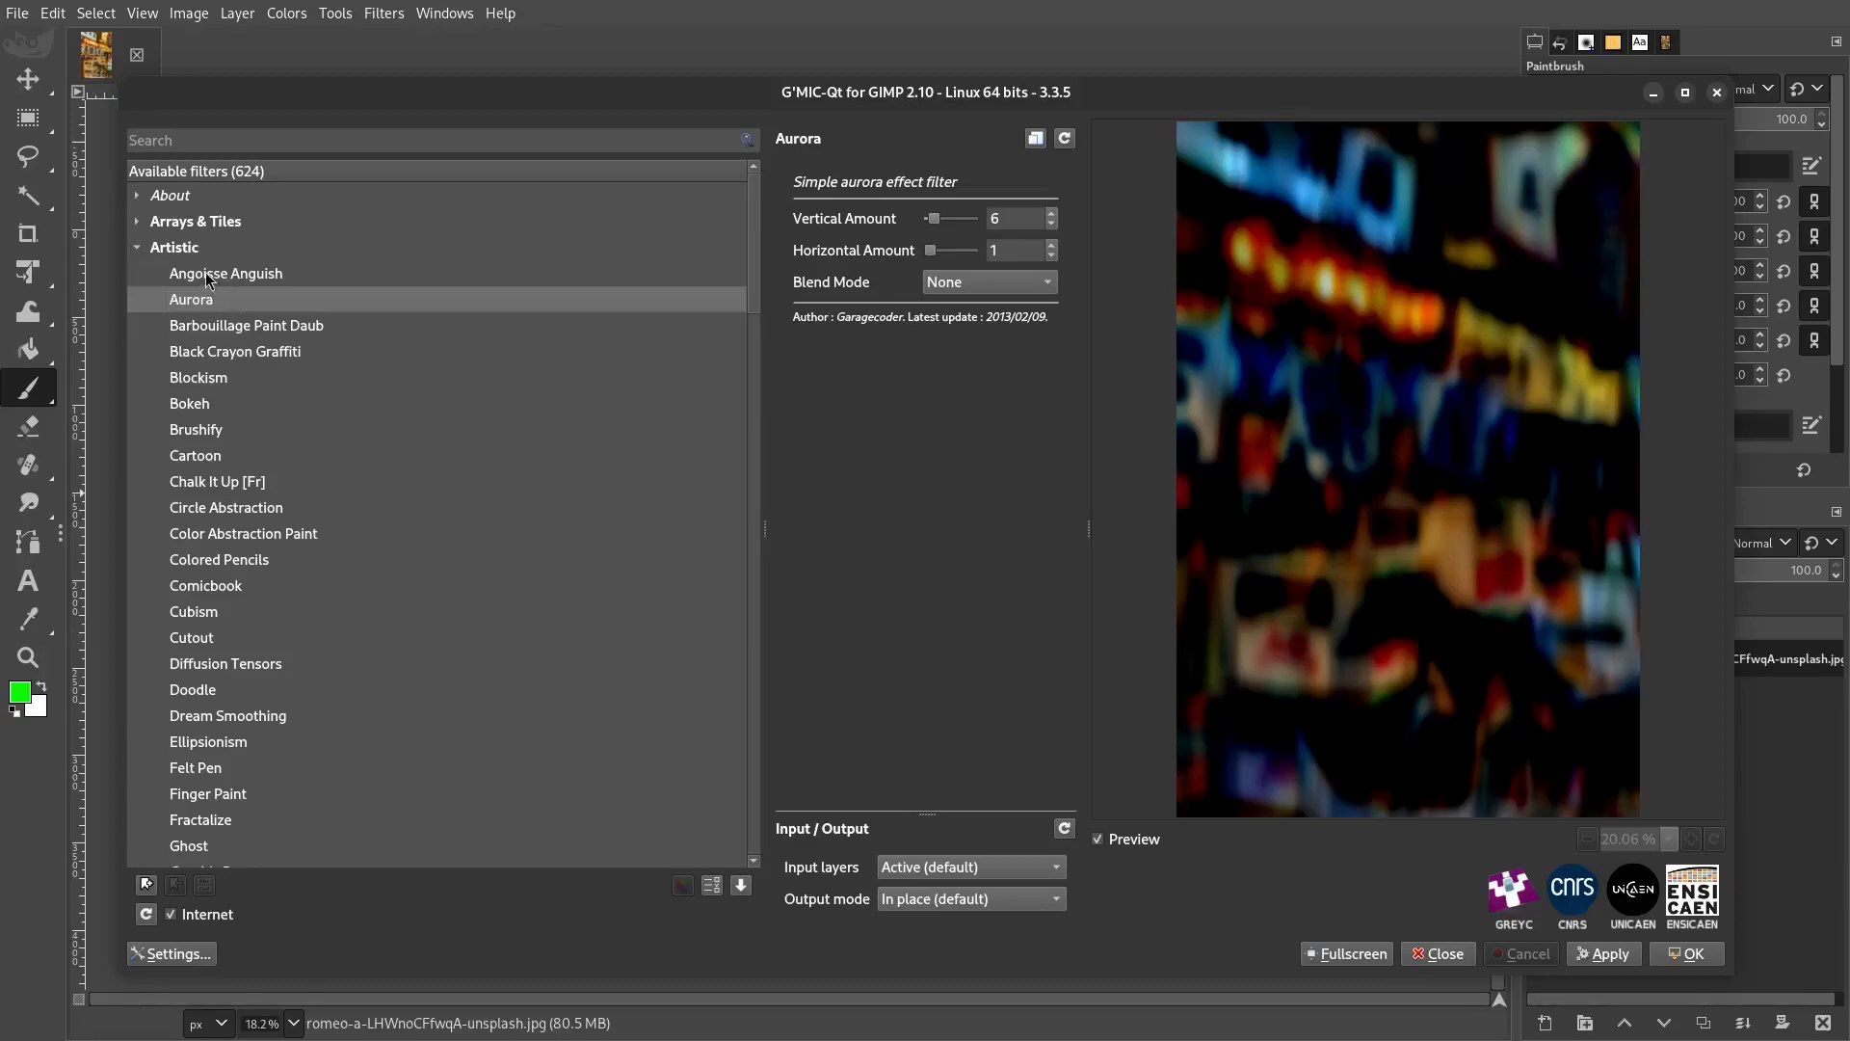
pyautogui.click(208, 279)
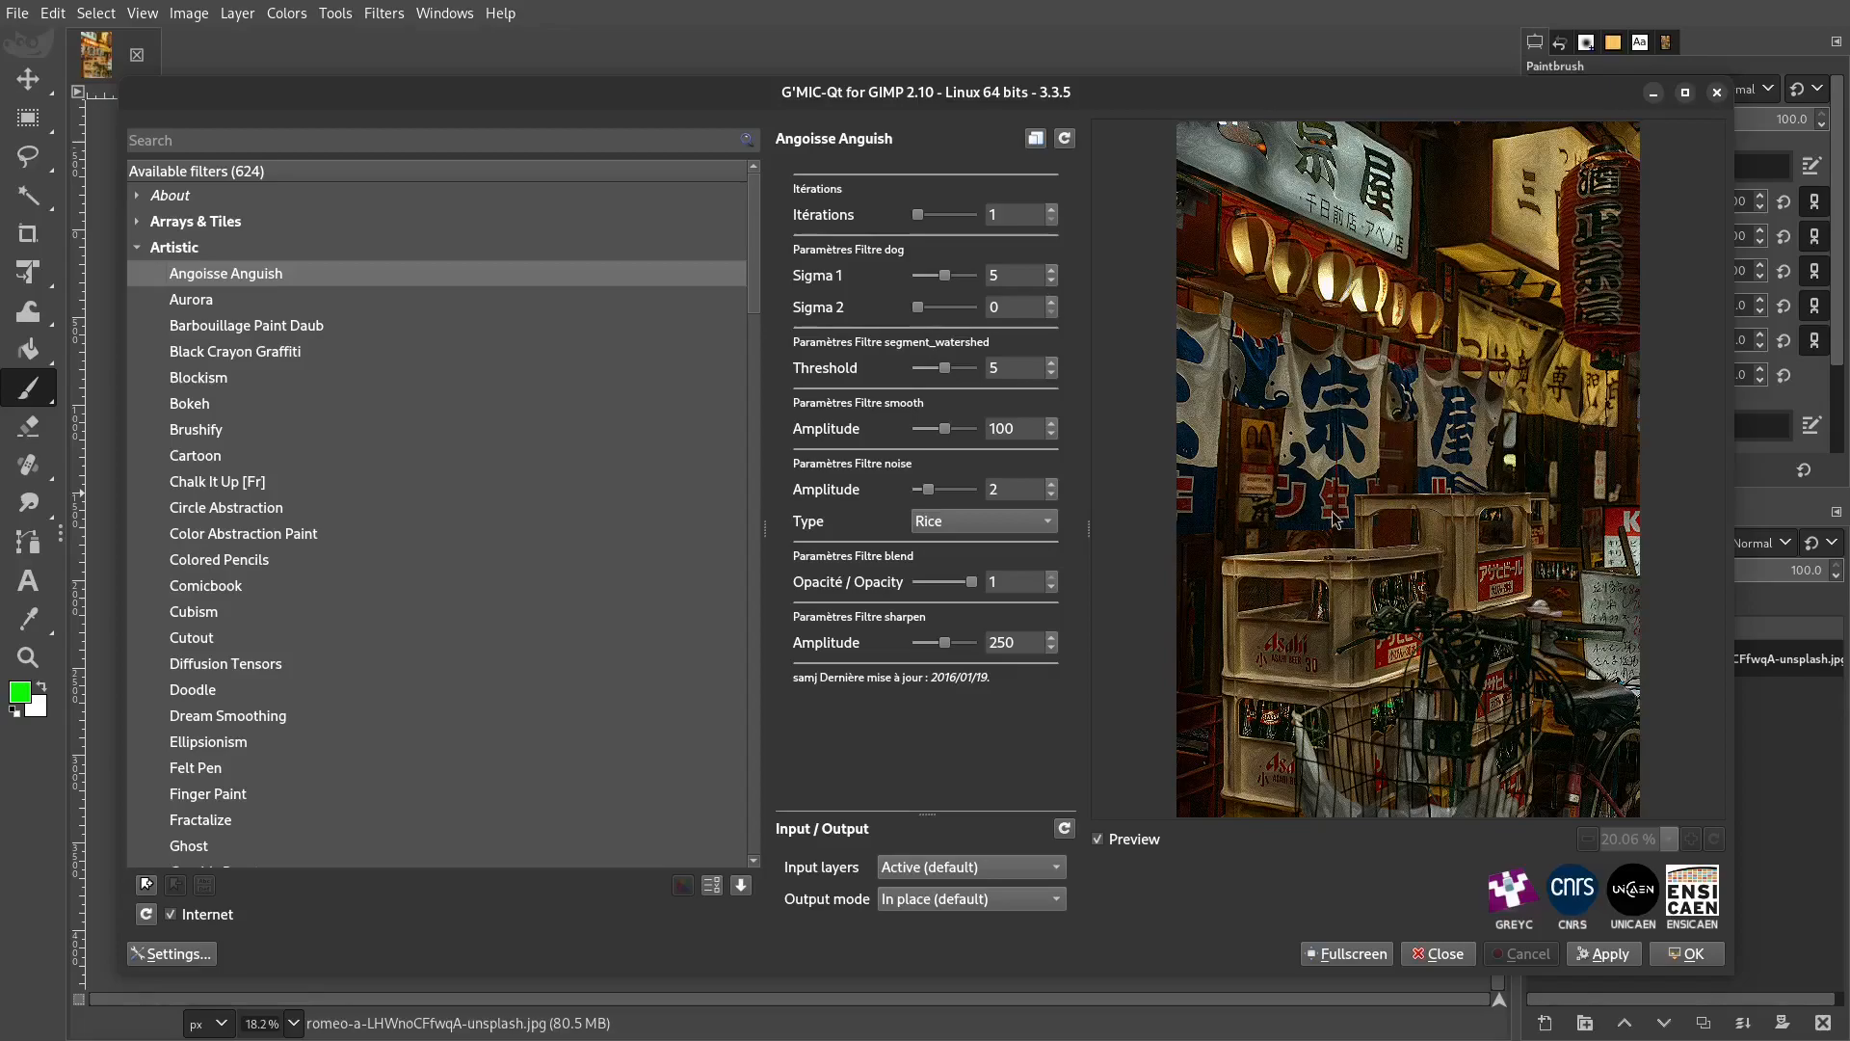
pyautogui.moveTo(1407, 417); pyautogui.dragTo(1404, 451)
pyautogui.click(1716, 93)
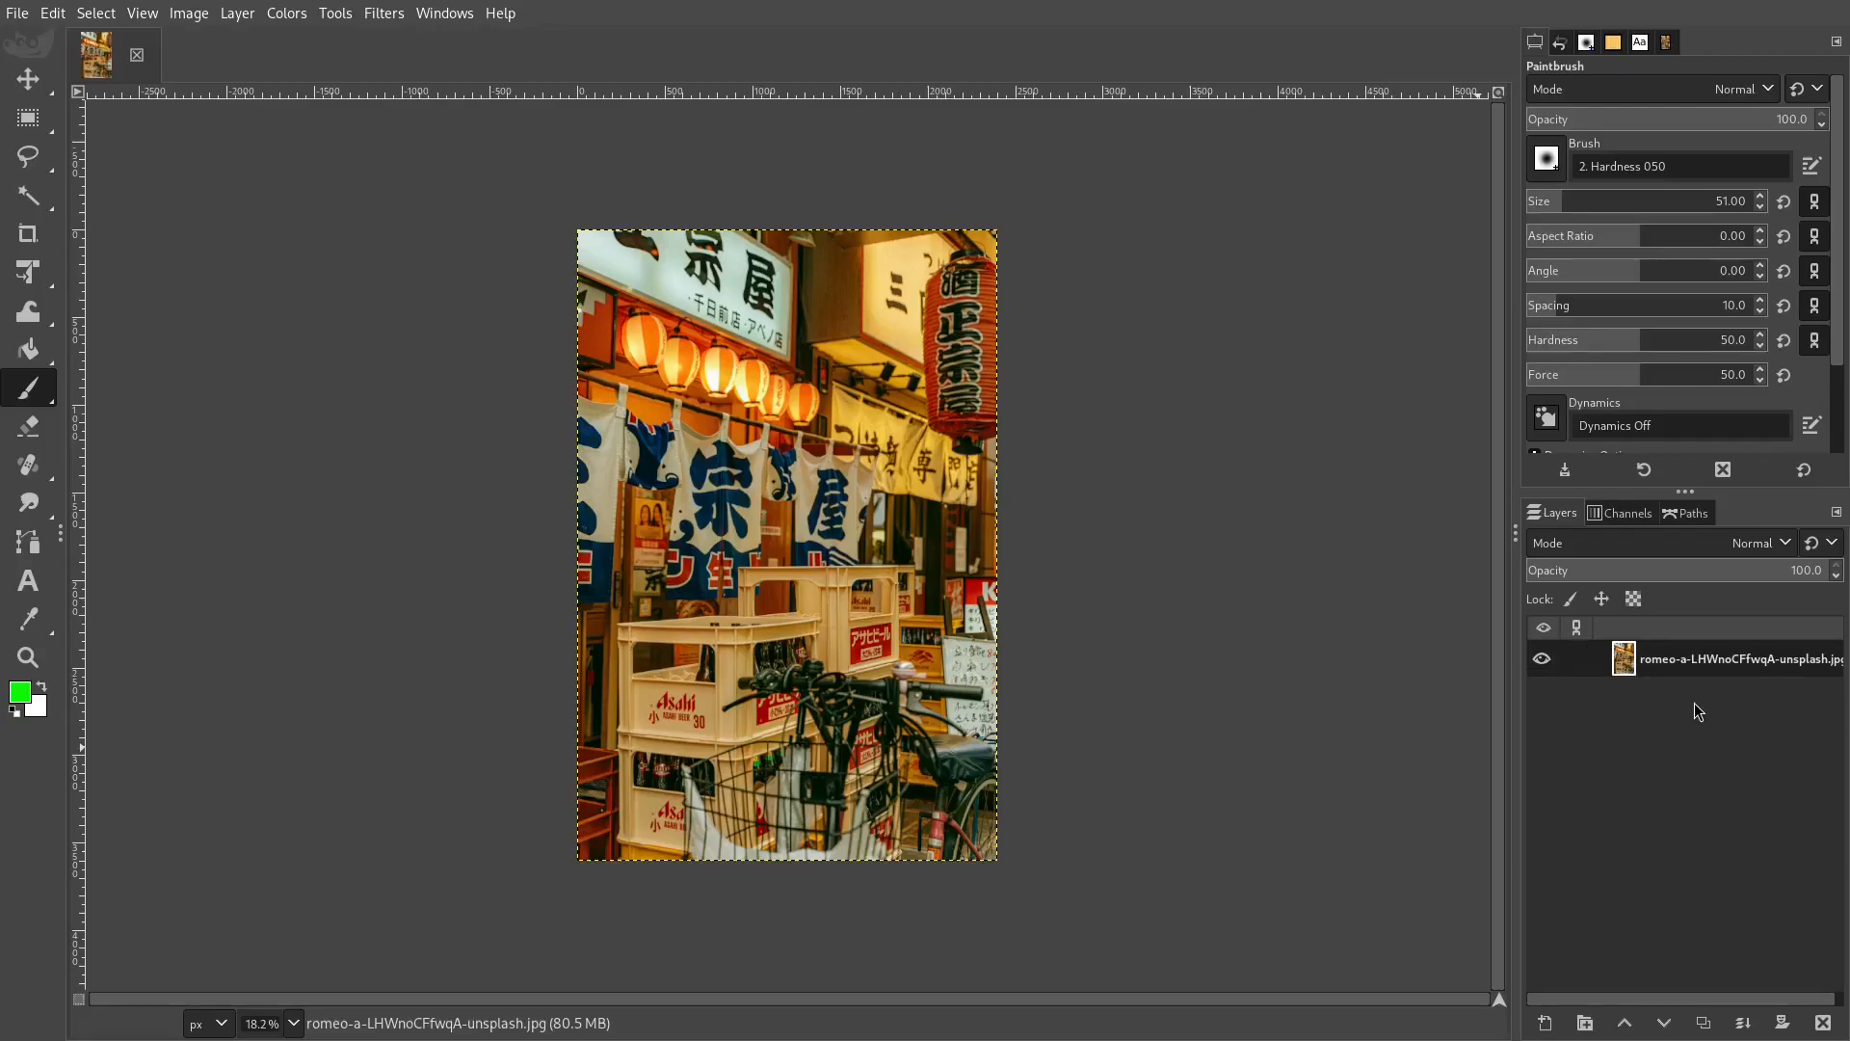
# - Duplicate the photo layer and make the copy the active layer
pyautogui.hotkey('shift', 'ctrl', 'd')
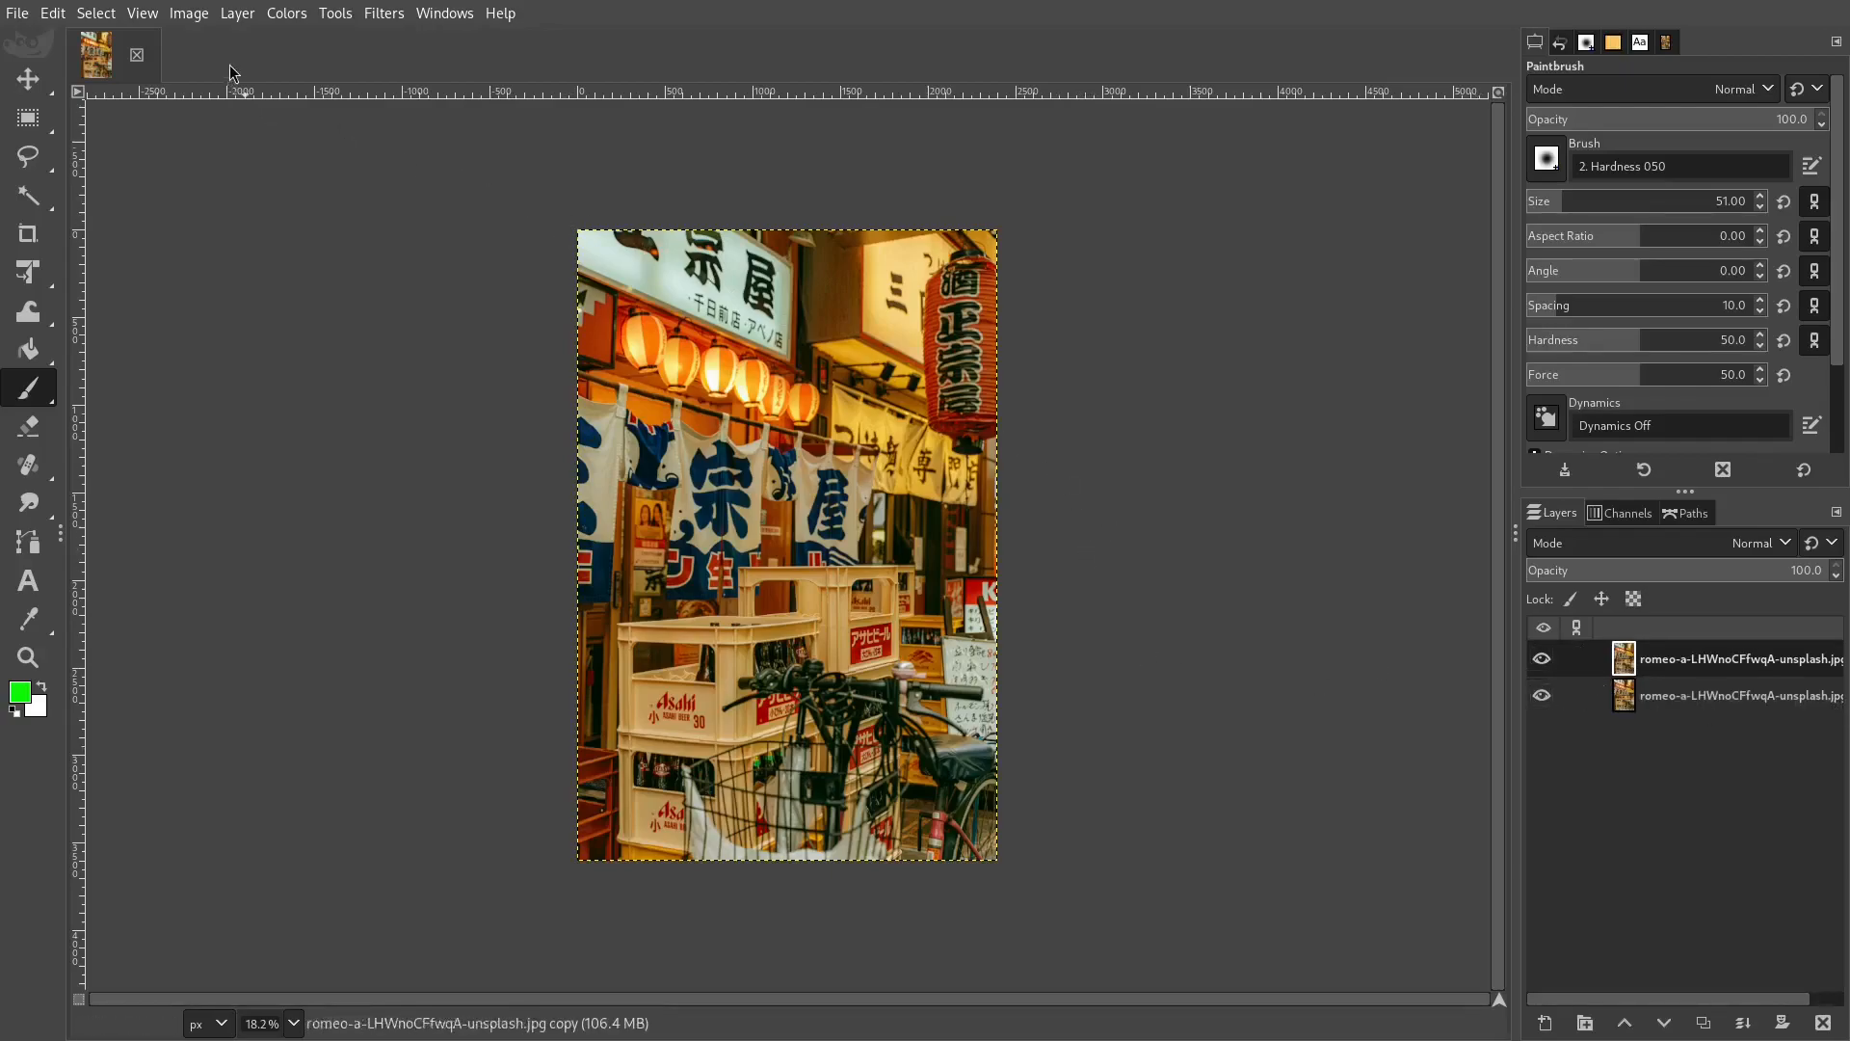
pyautogui.click(228, 12)
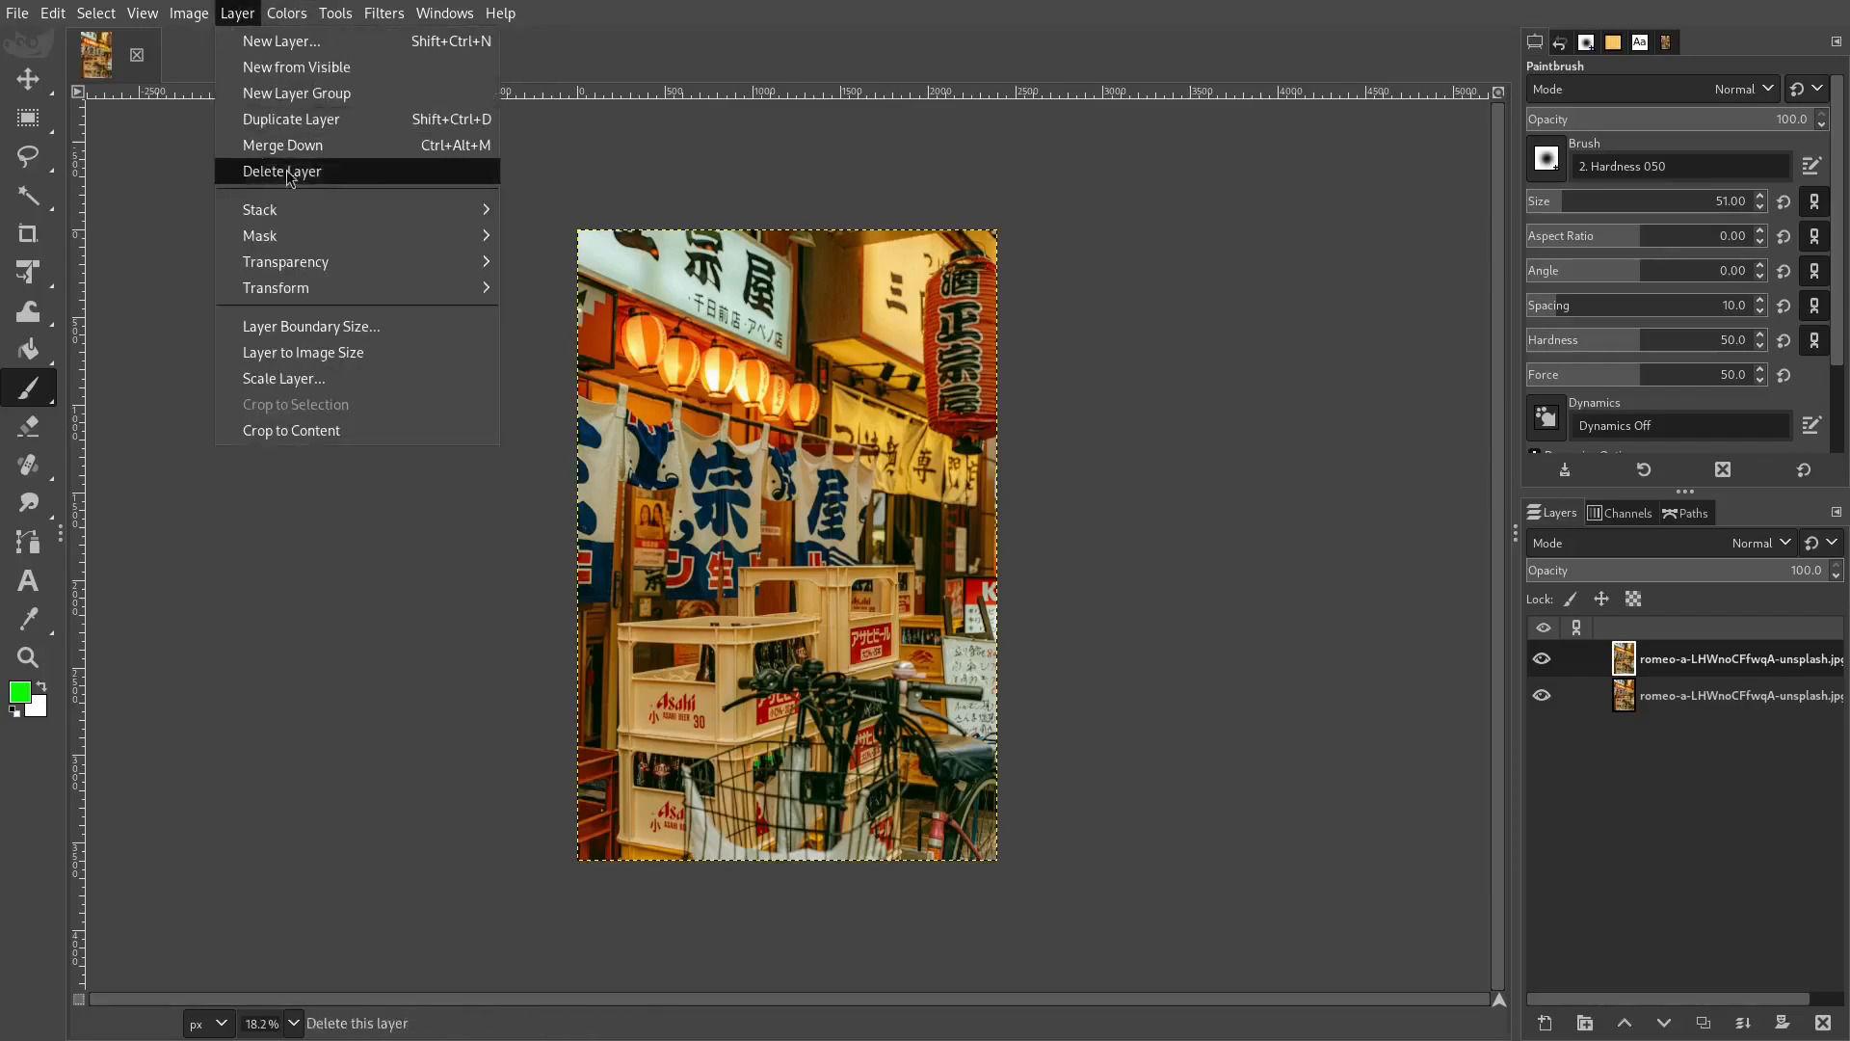
pyautogui.click(1635, 660)
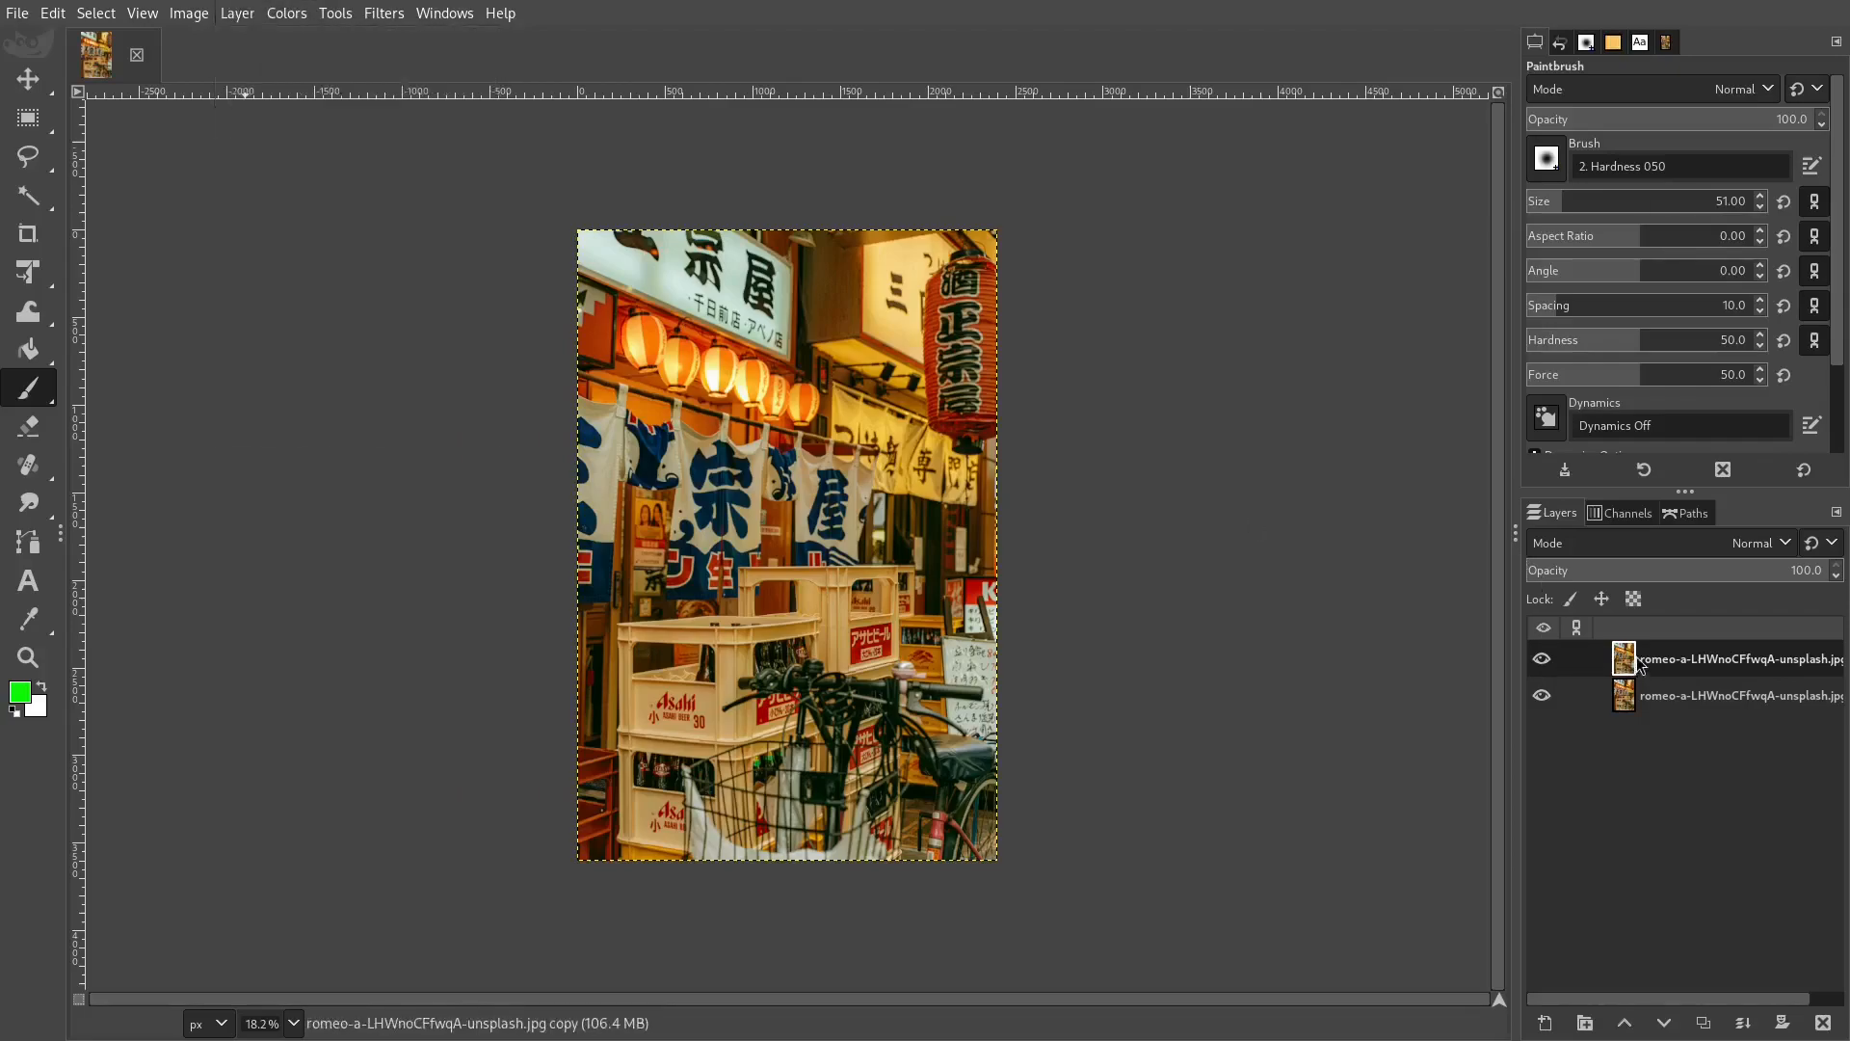
# - Apply the G'MIC-Qt Angoisse Anguish filter with its default settings to the duplicate layer, leaving the layer opacity at 100
pyautogui.click(383, 13)
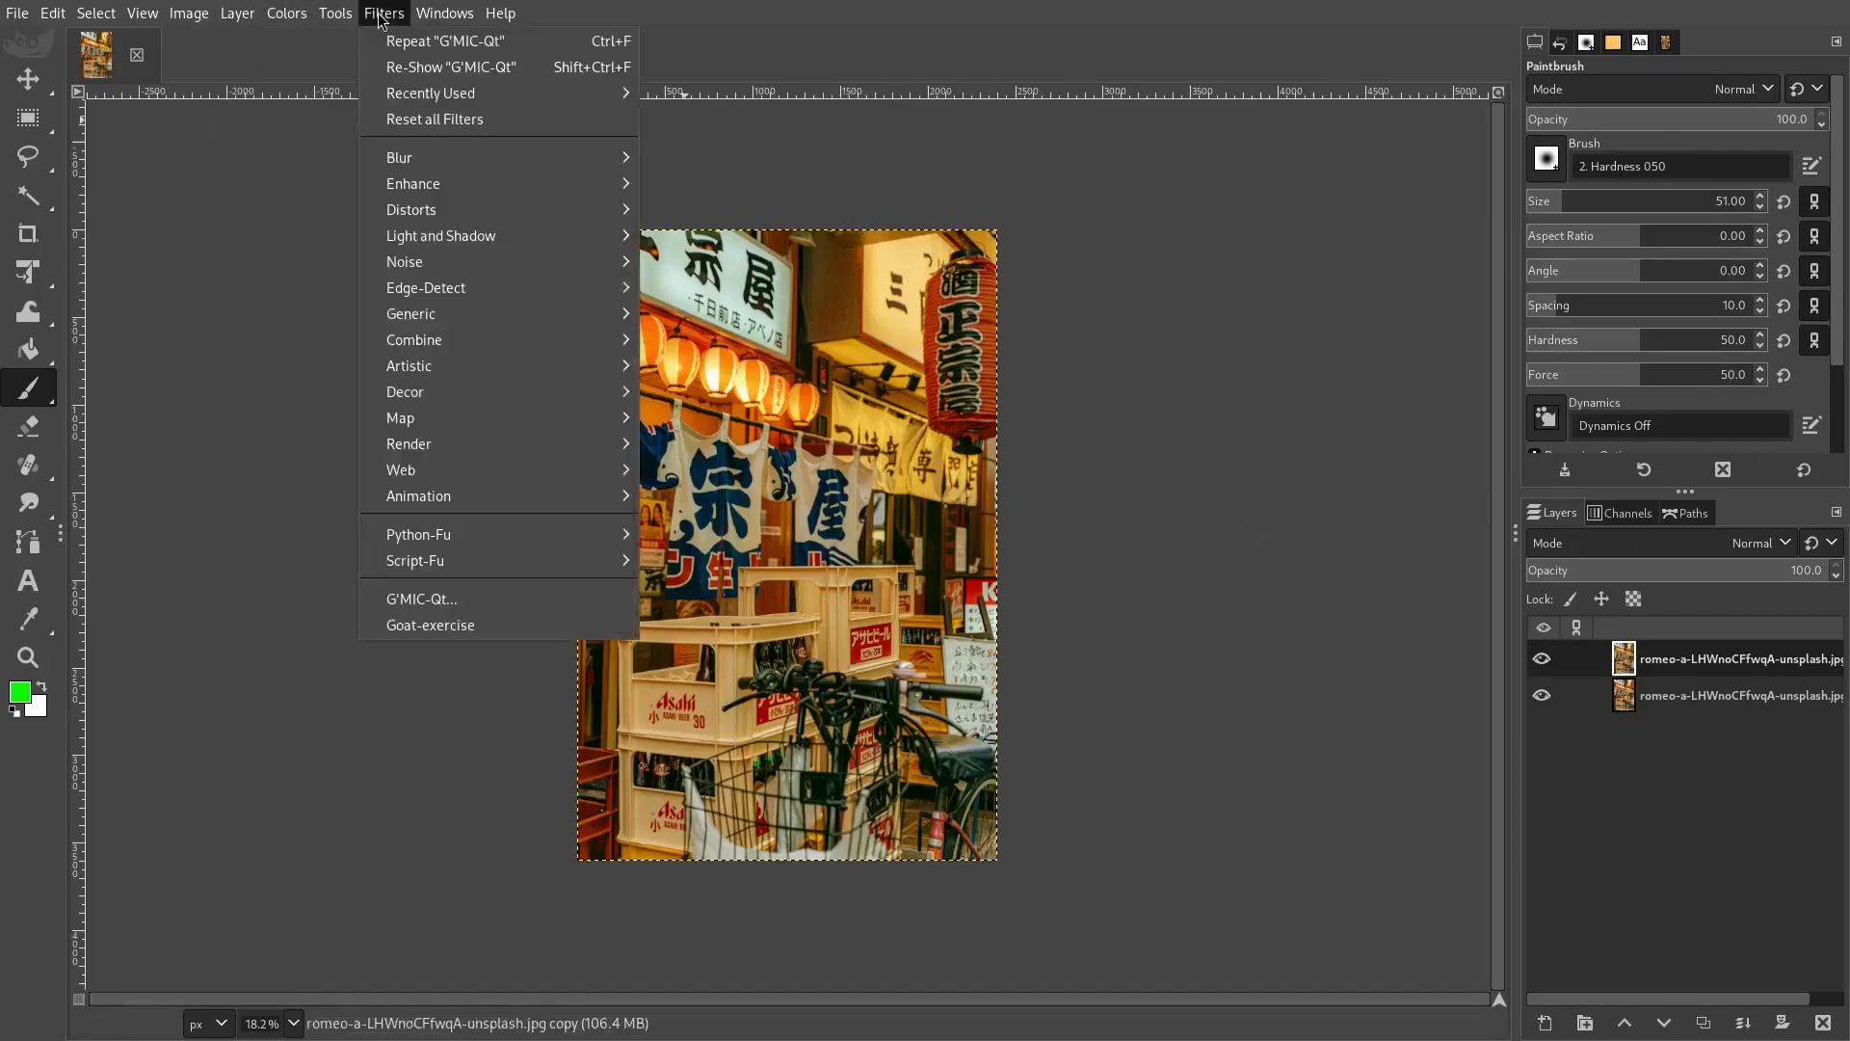
pyautogui.click(558, 569)
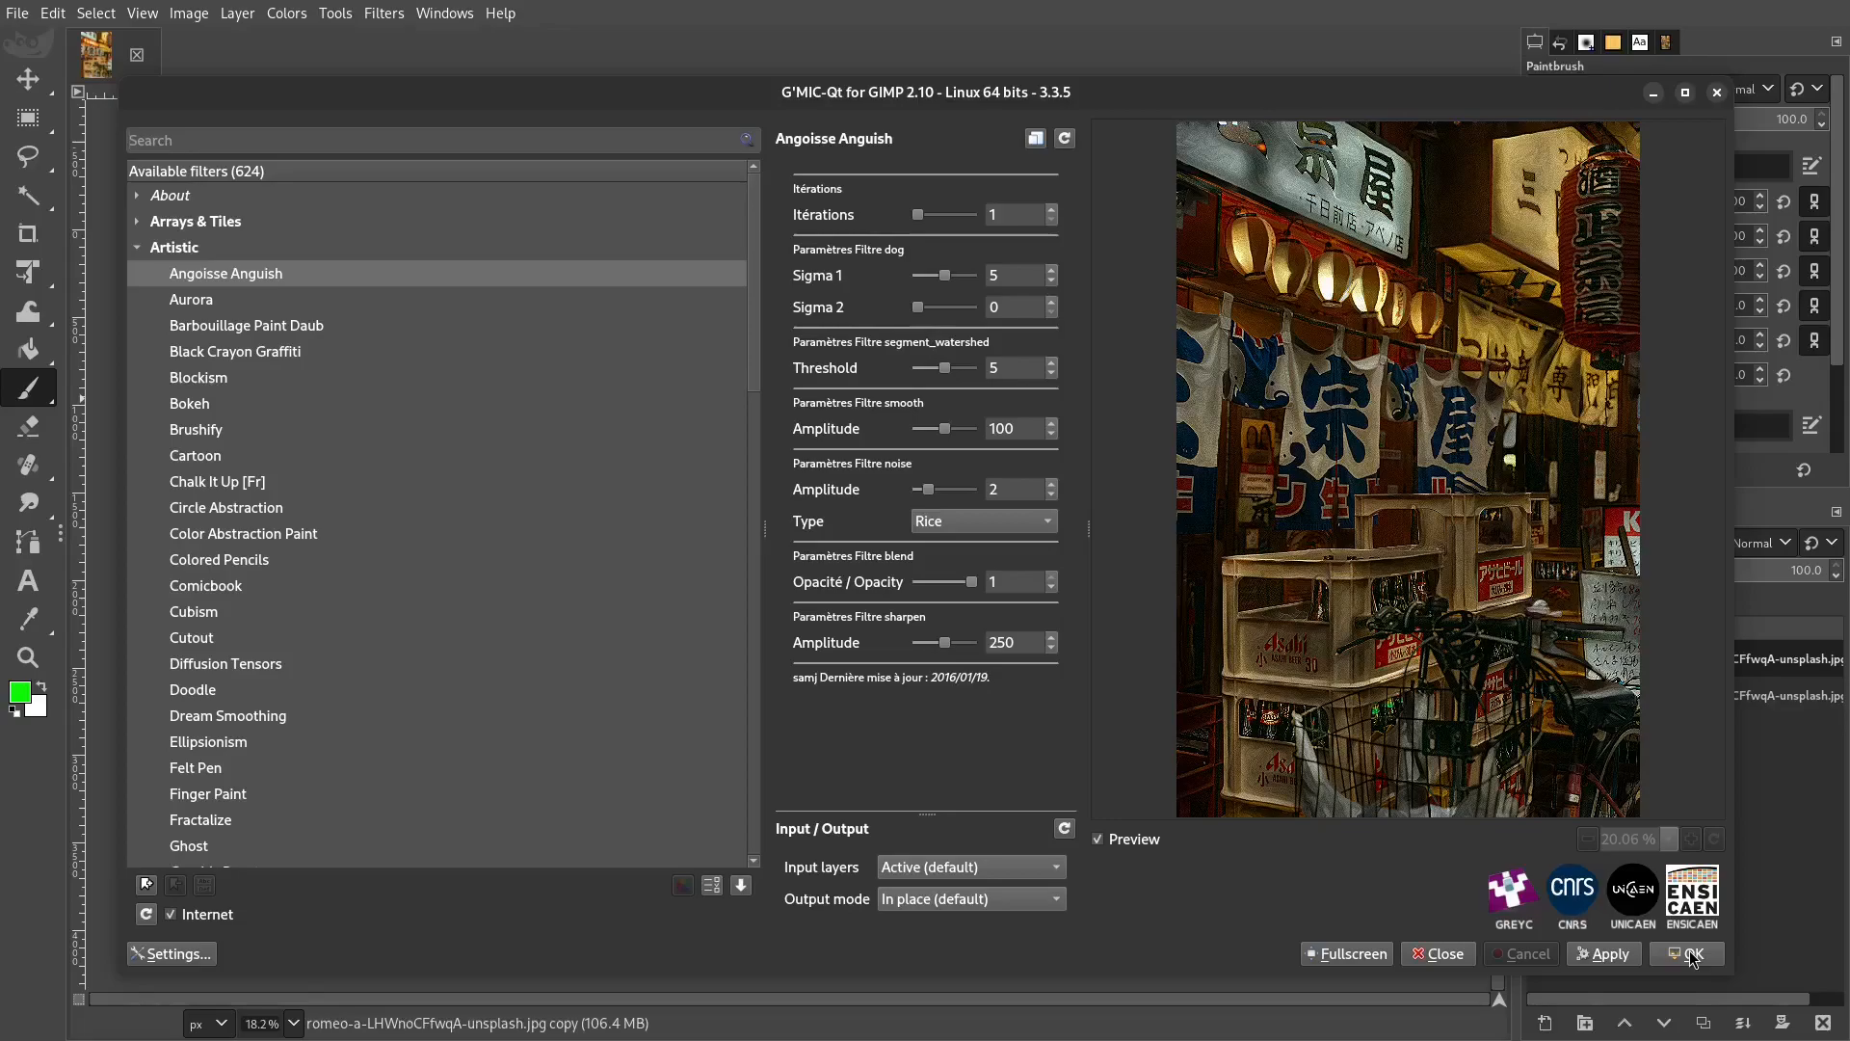
pyautogui.click(1693, 955)
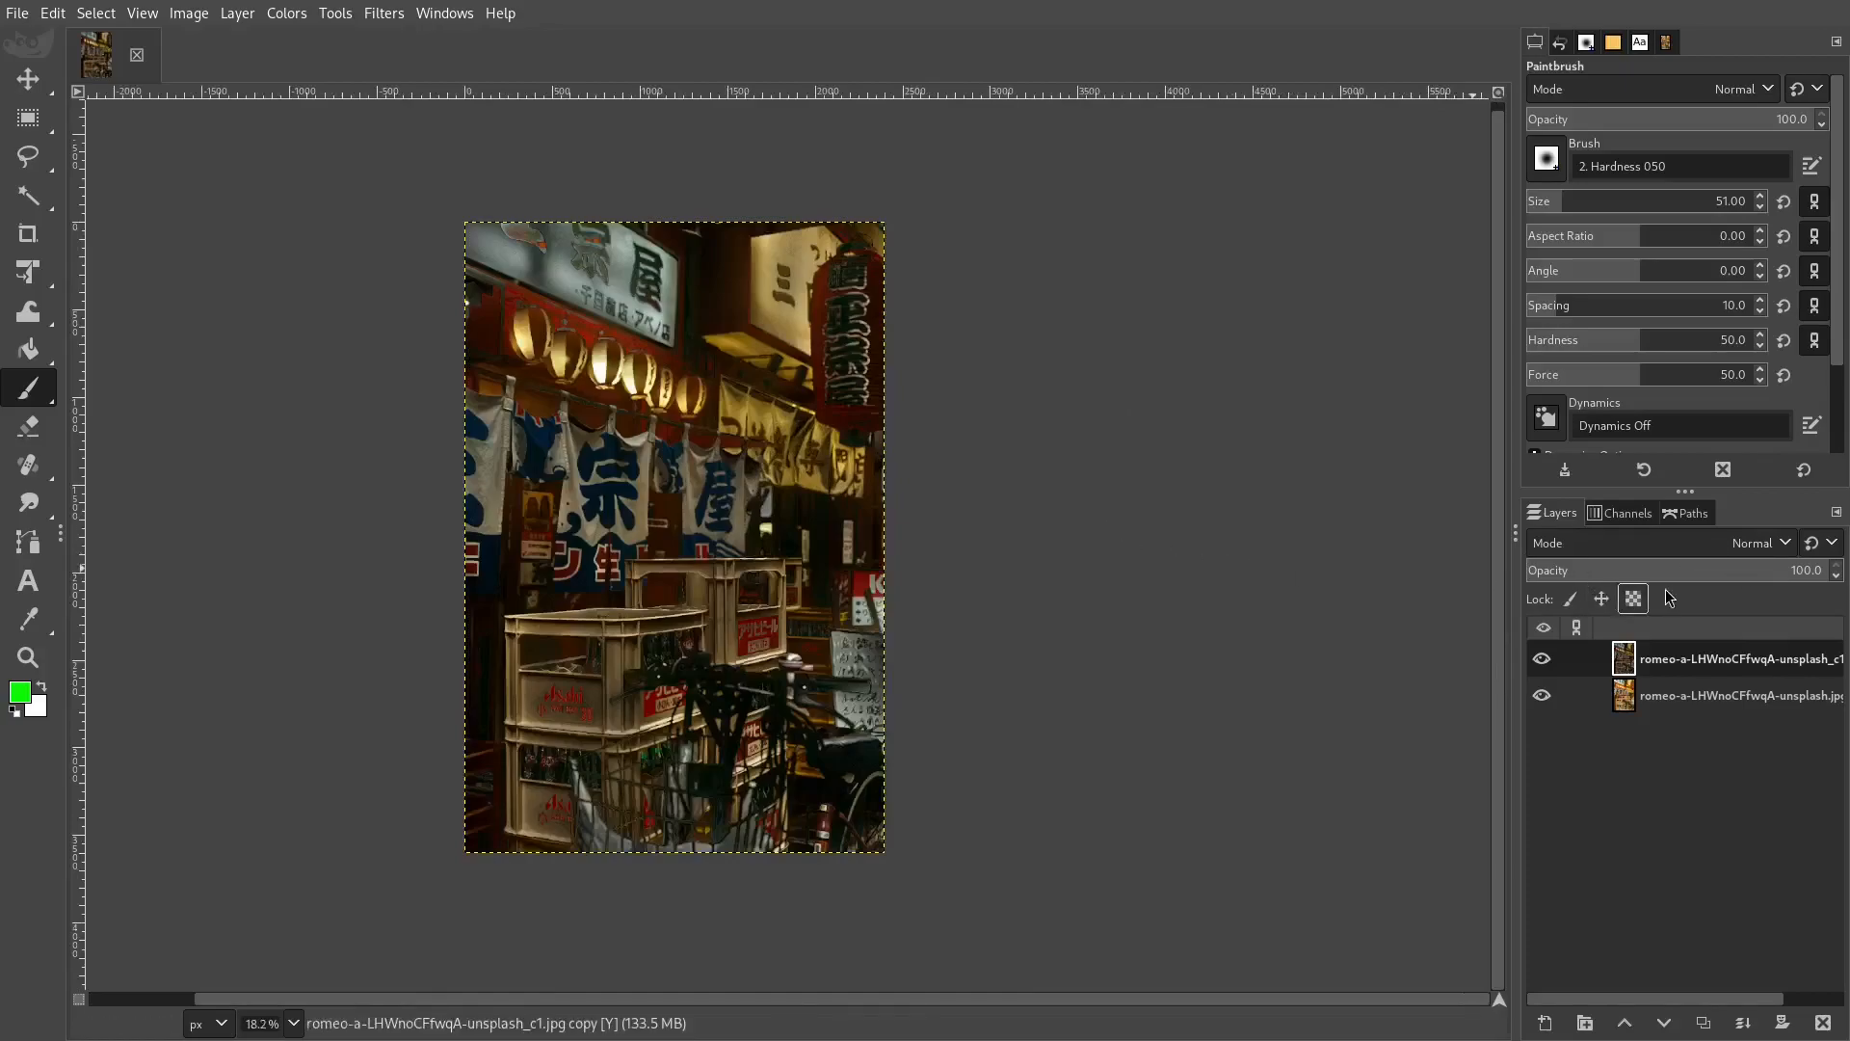
pyautogui.click(1739, 575)
pyautogui.moveTo(1739, 576); pyautogui.dragTo(1842, 570)
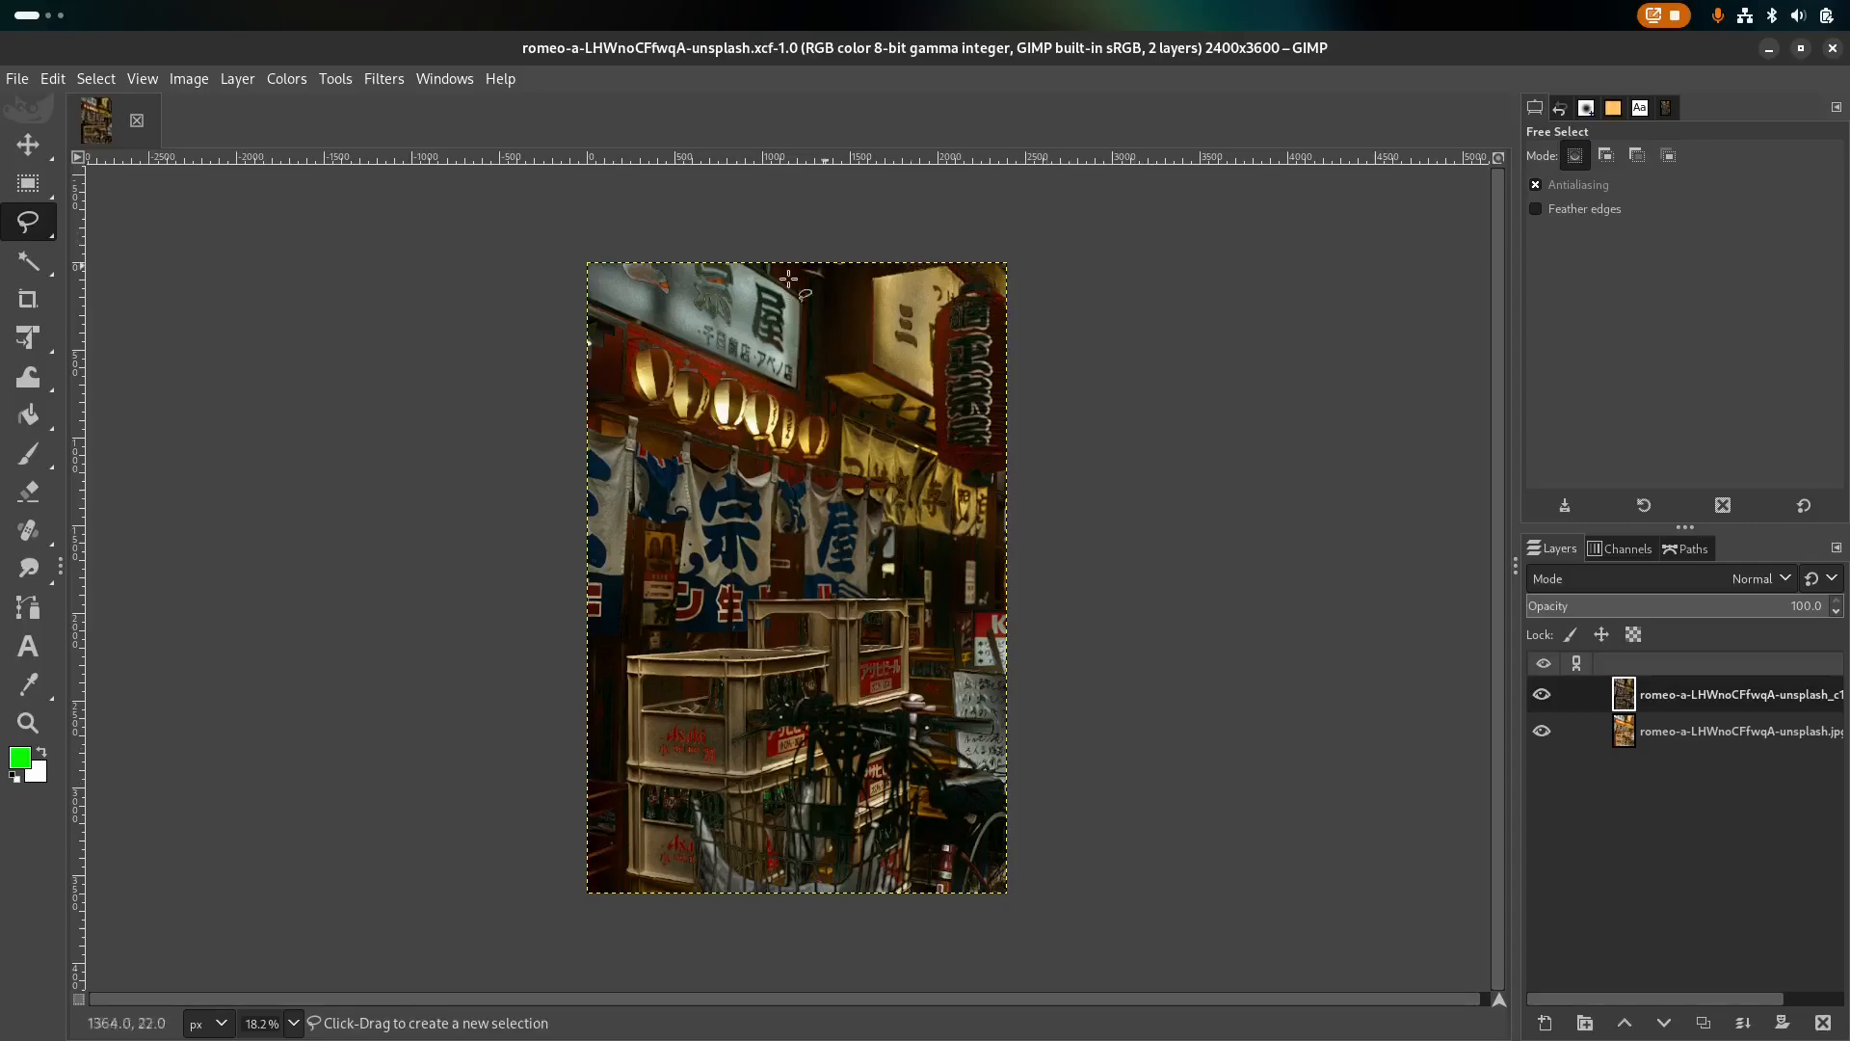
pyautogui.scroll(6, 849, 608)
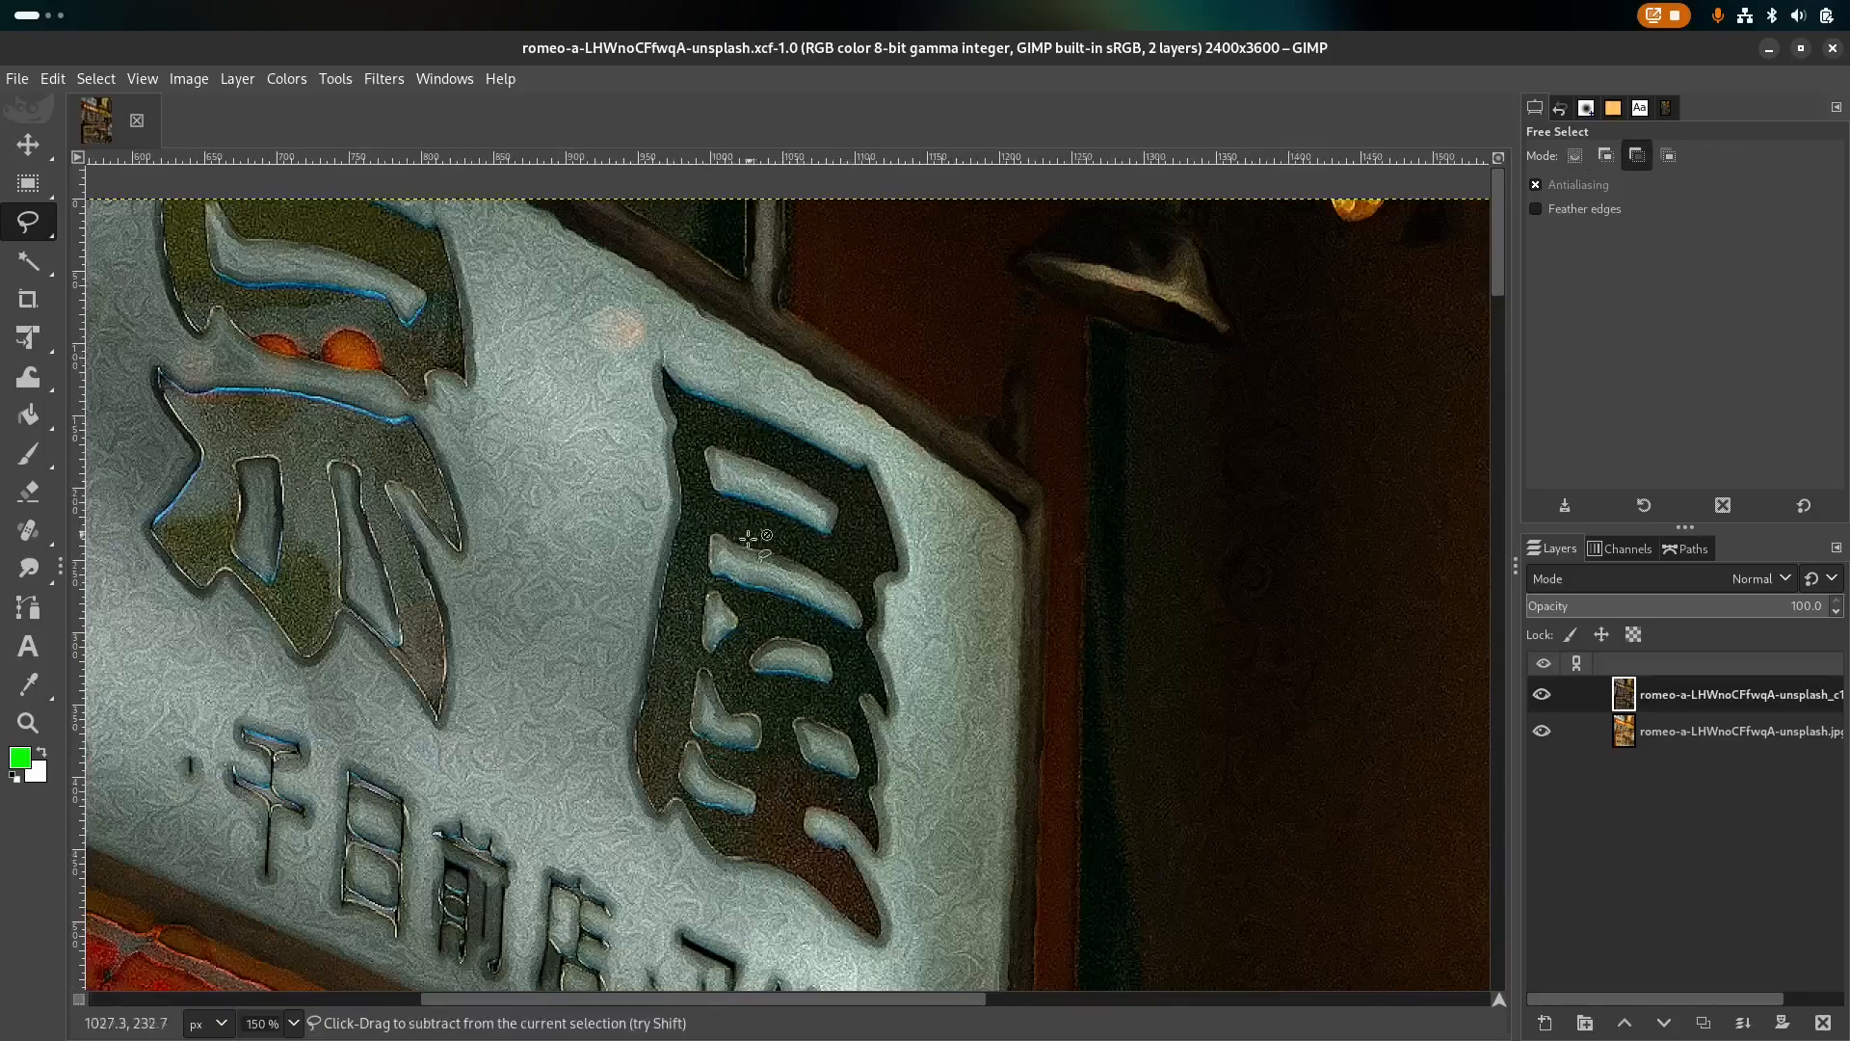
pyautogui.keyDown('ctrl'); pyautogui.scroll(-1, 755, 529); pyautogui.keyUp('ctrl')
pyautogui.keyDown('ctrl'); pyautogui.scroll(-3, 867, 771); pyautogui.keyUp('ctrl')
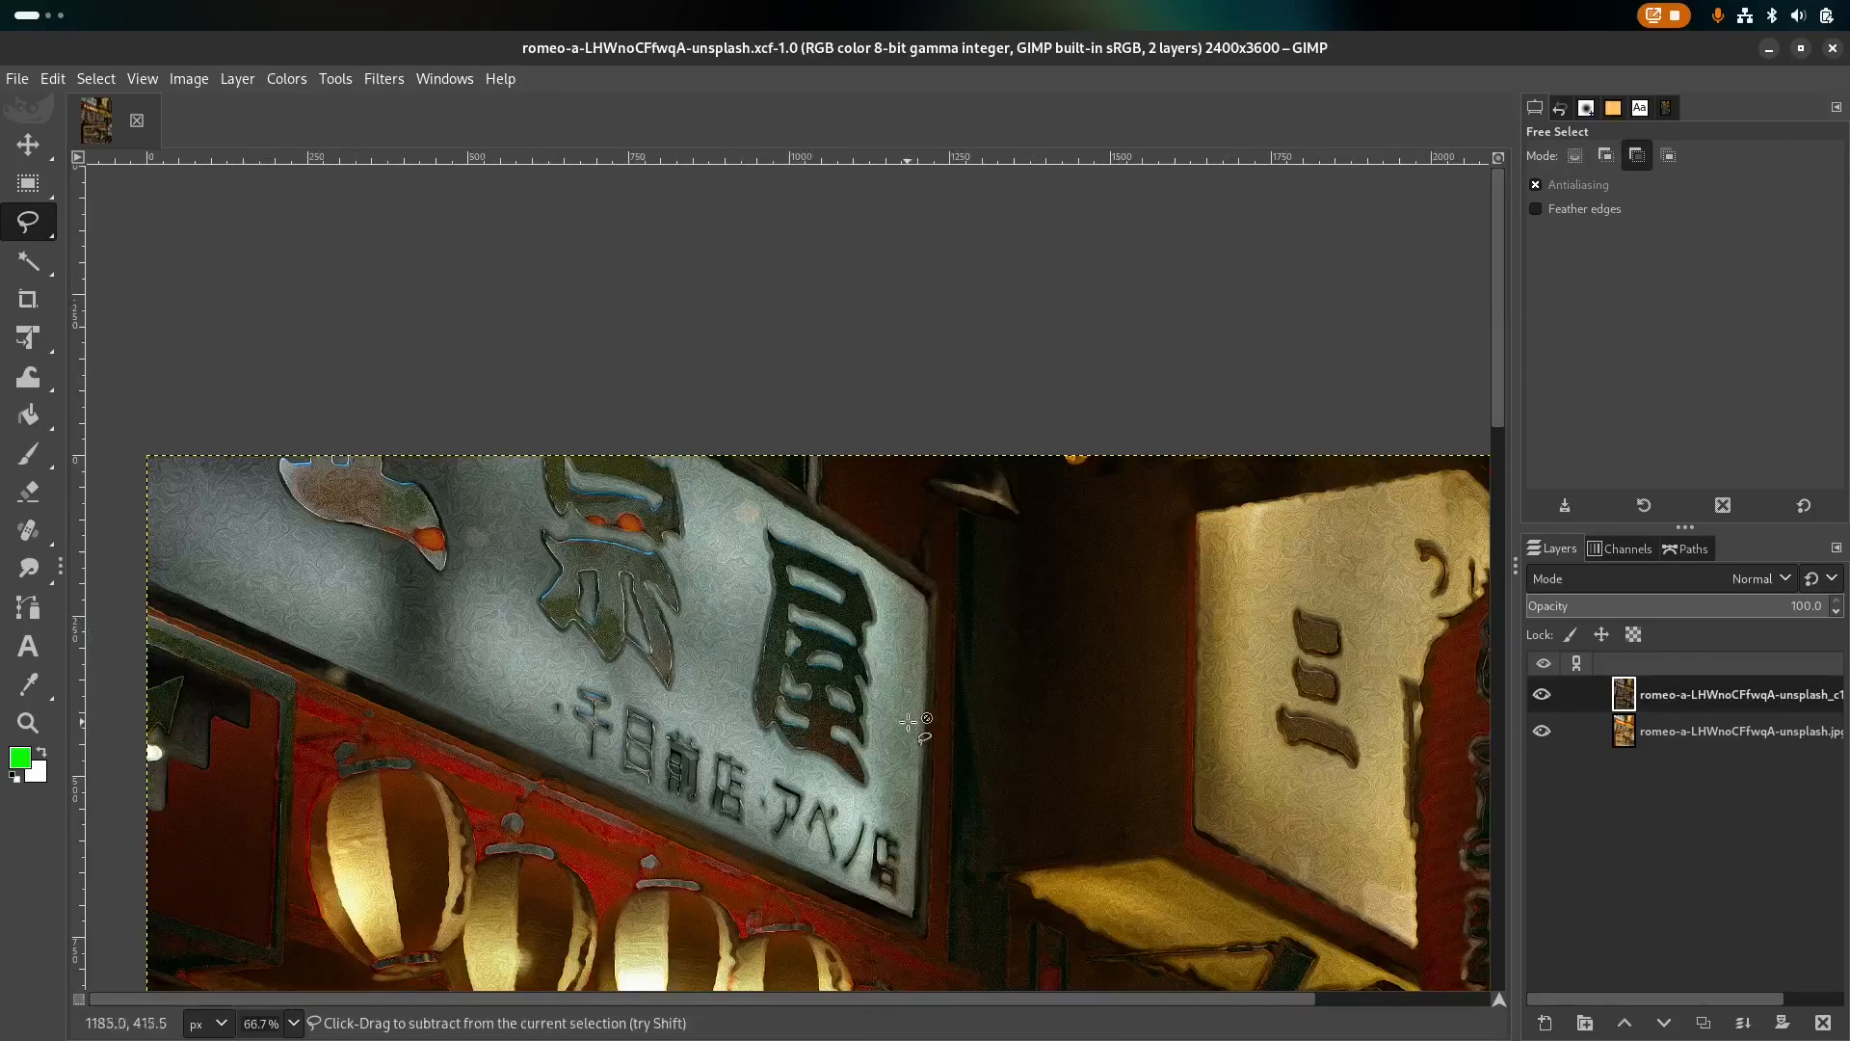
pyautogui.keyDown('ctrl'); pyautogui.scroll(-1, 903, 713); pyautogui.keyUp('ctrl')
pyautogui.scroll(-3, 951, 589)
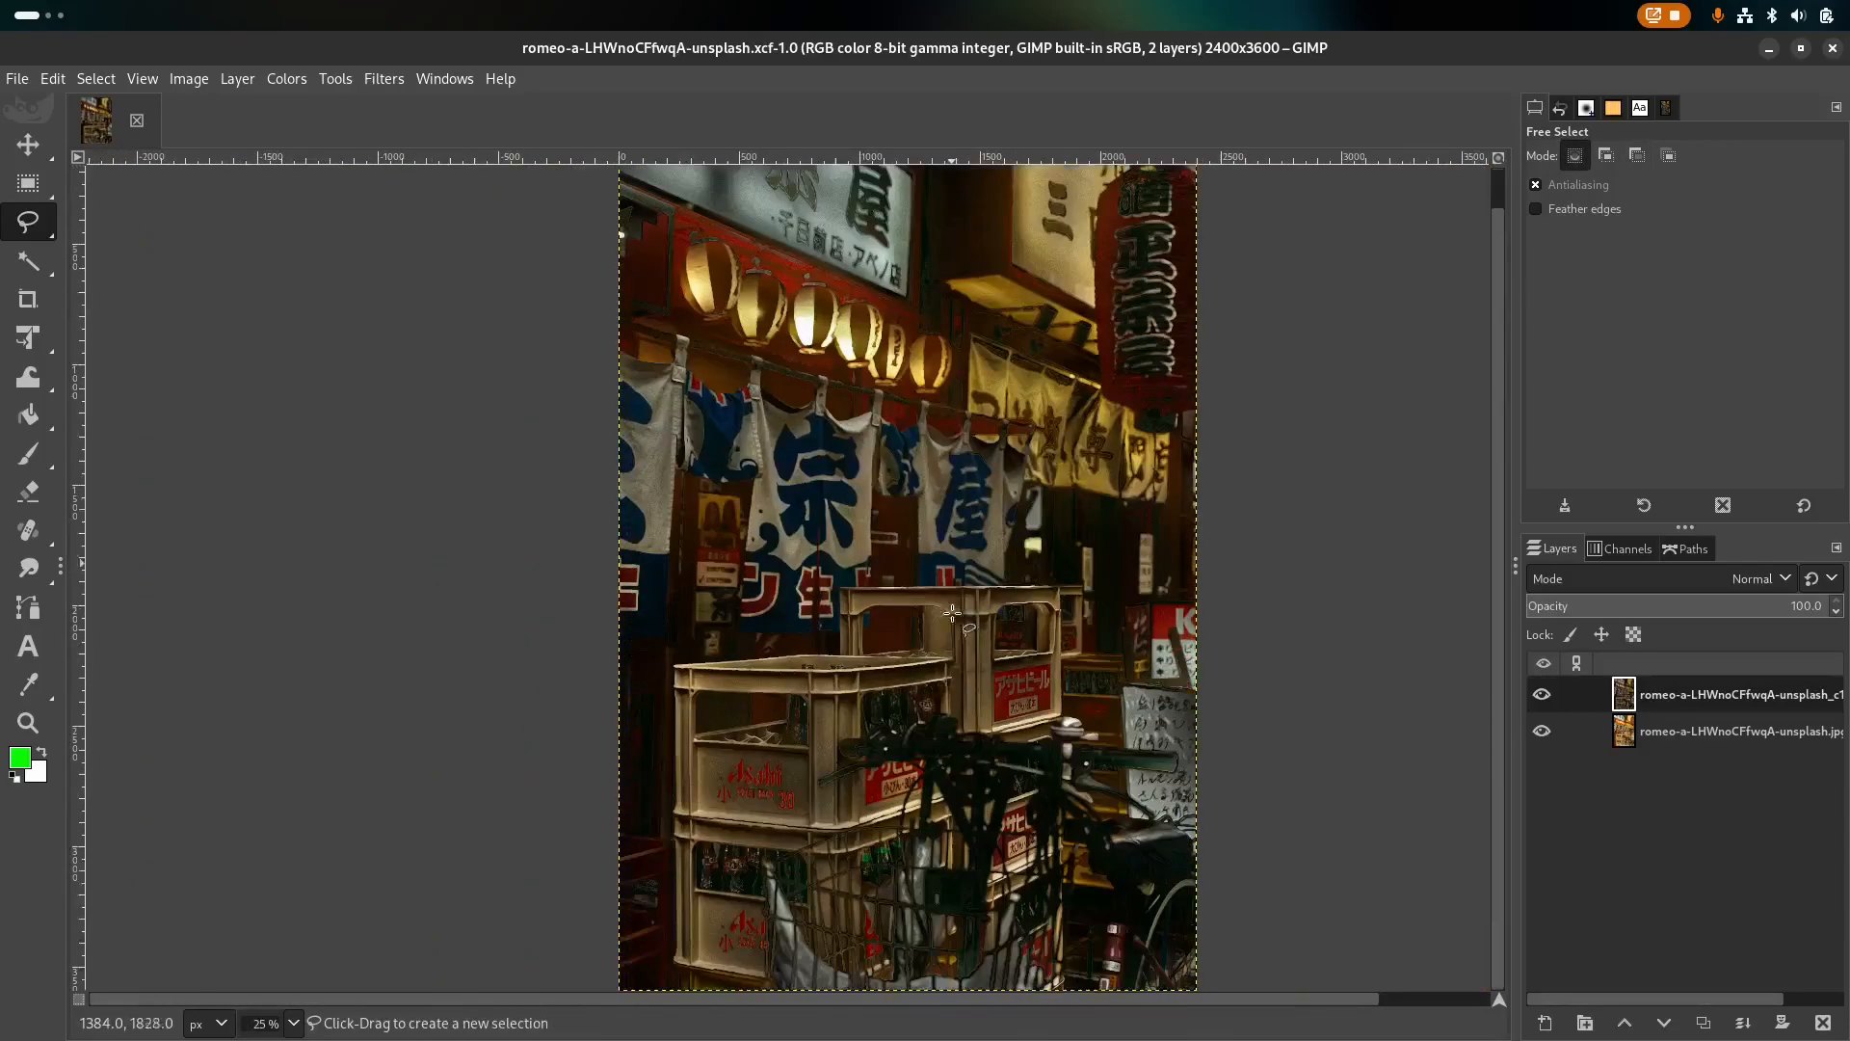
pyautogui.scroll(2, 951, 590)
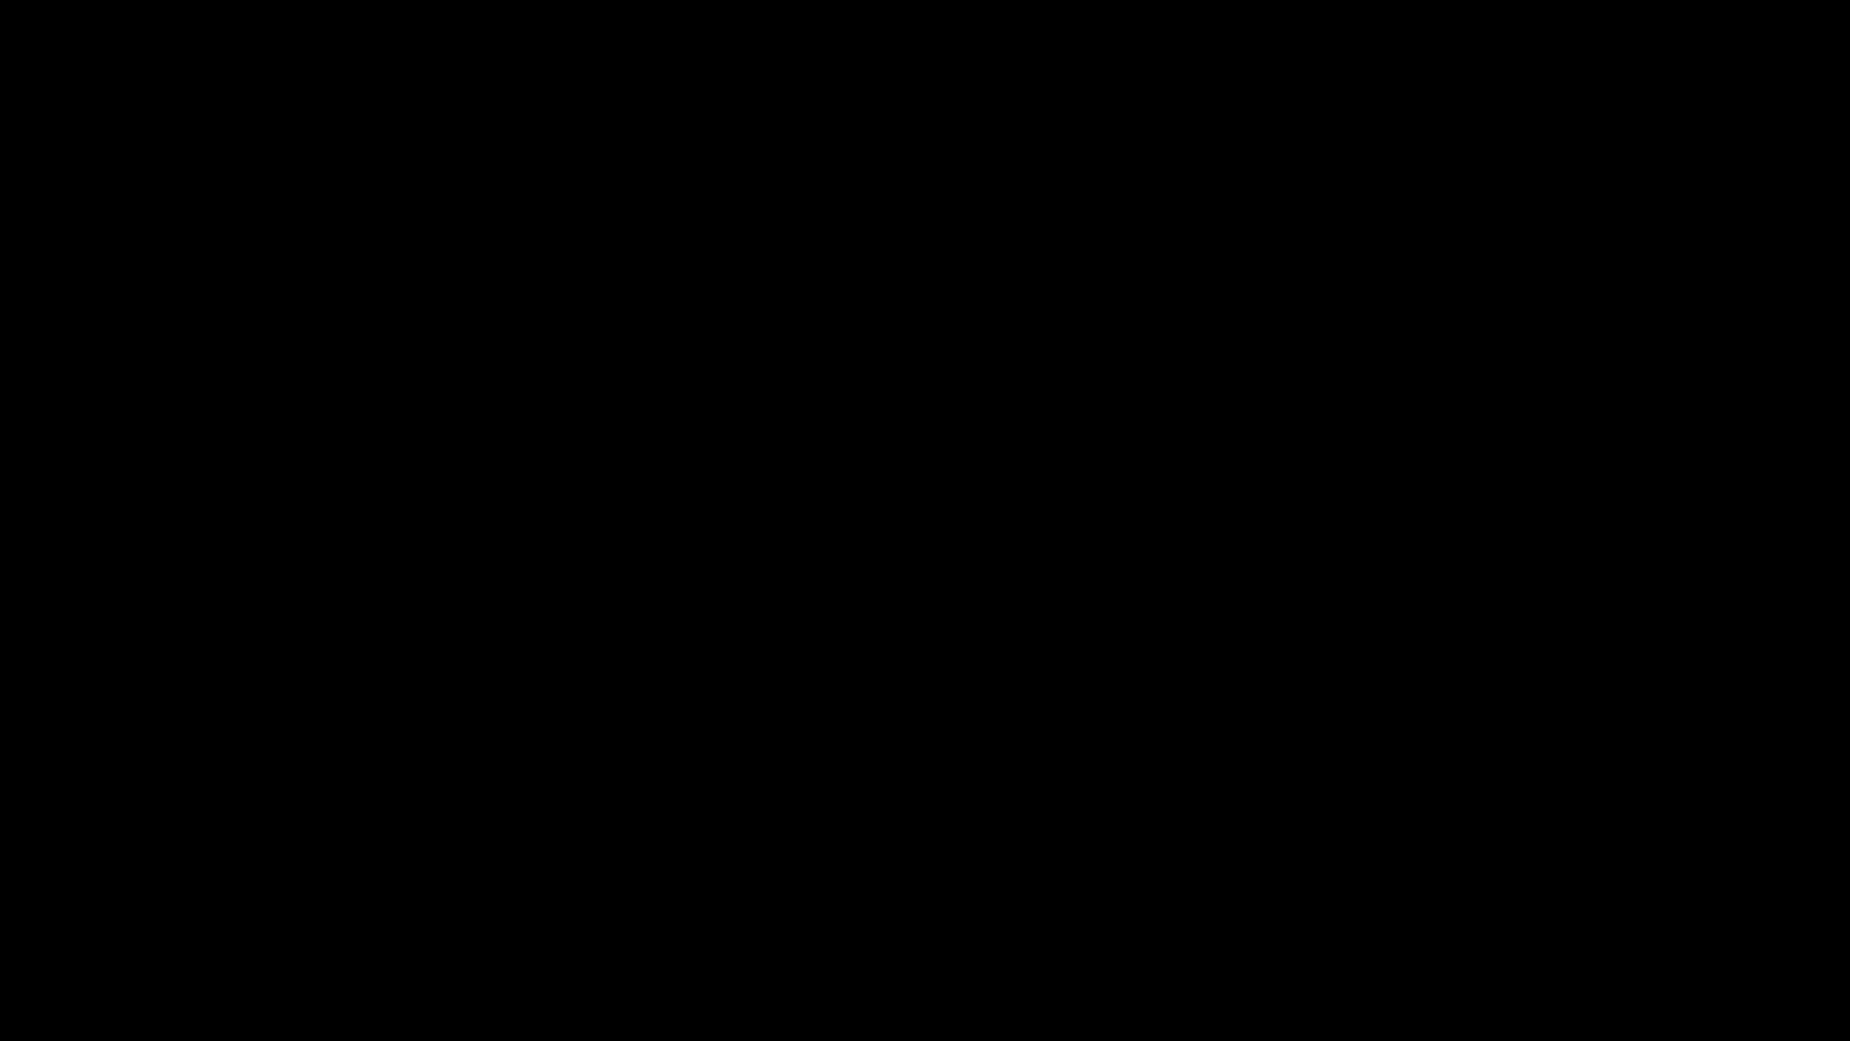
# - Switch to a terminal, run "flatpak install org.gimp.GIMP.Plugin.Resynthesizer", choose option 2 (x86_64/2-40) and confirm the installation
pyautogui.press('Right')
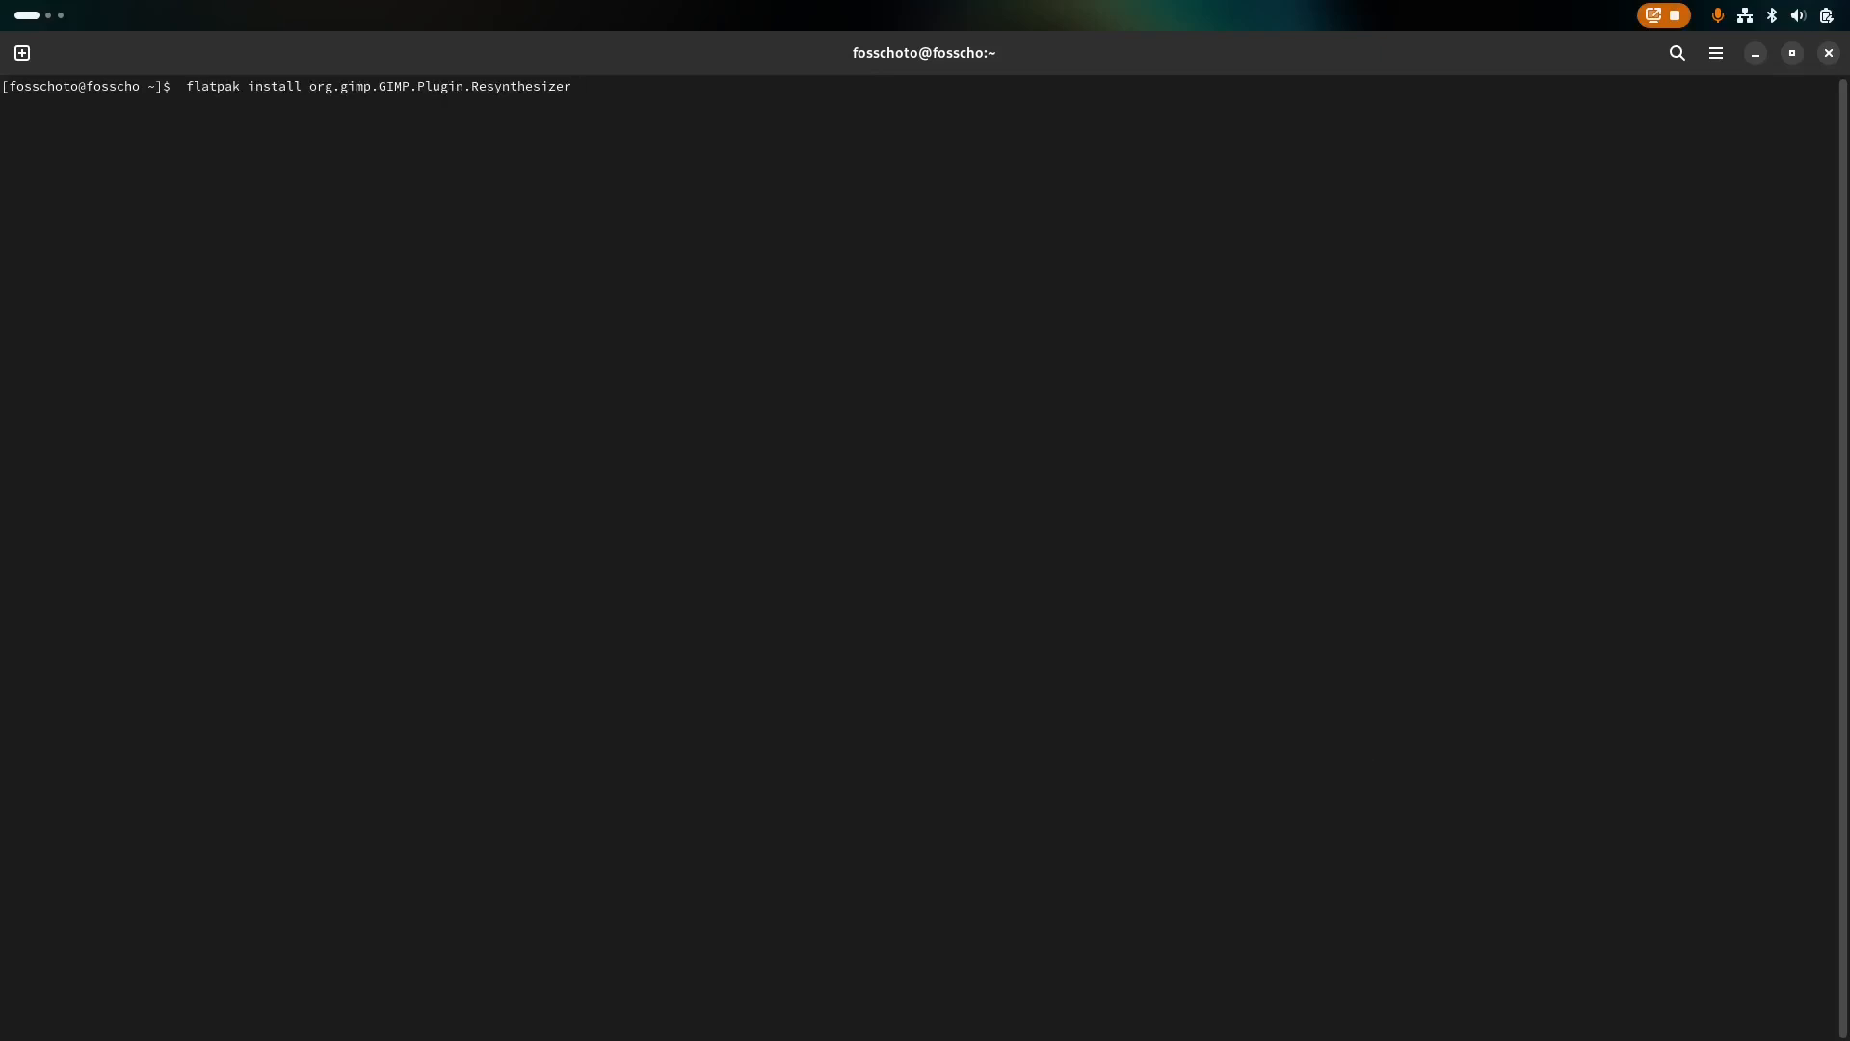
pyautogui.press('Return')
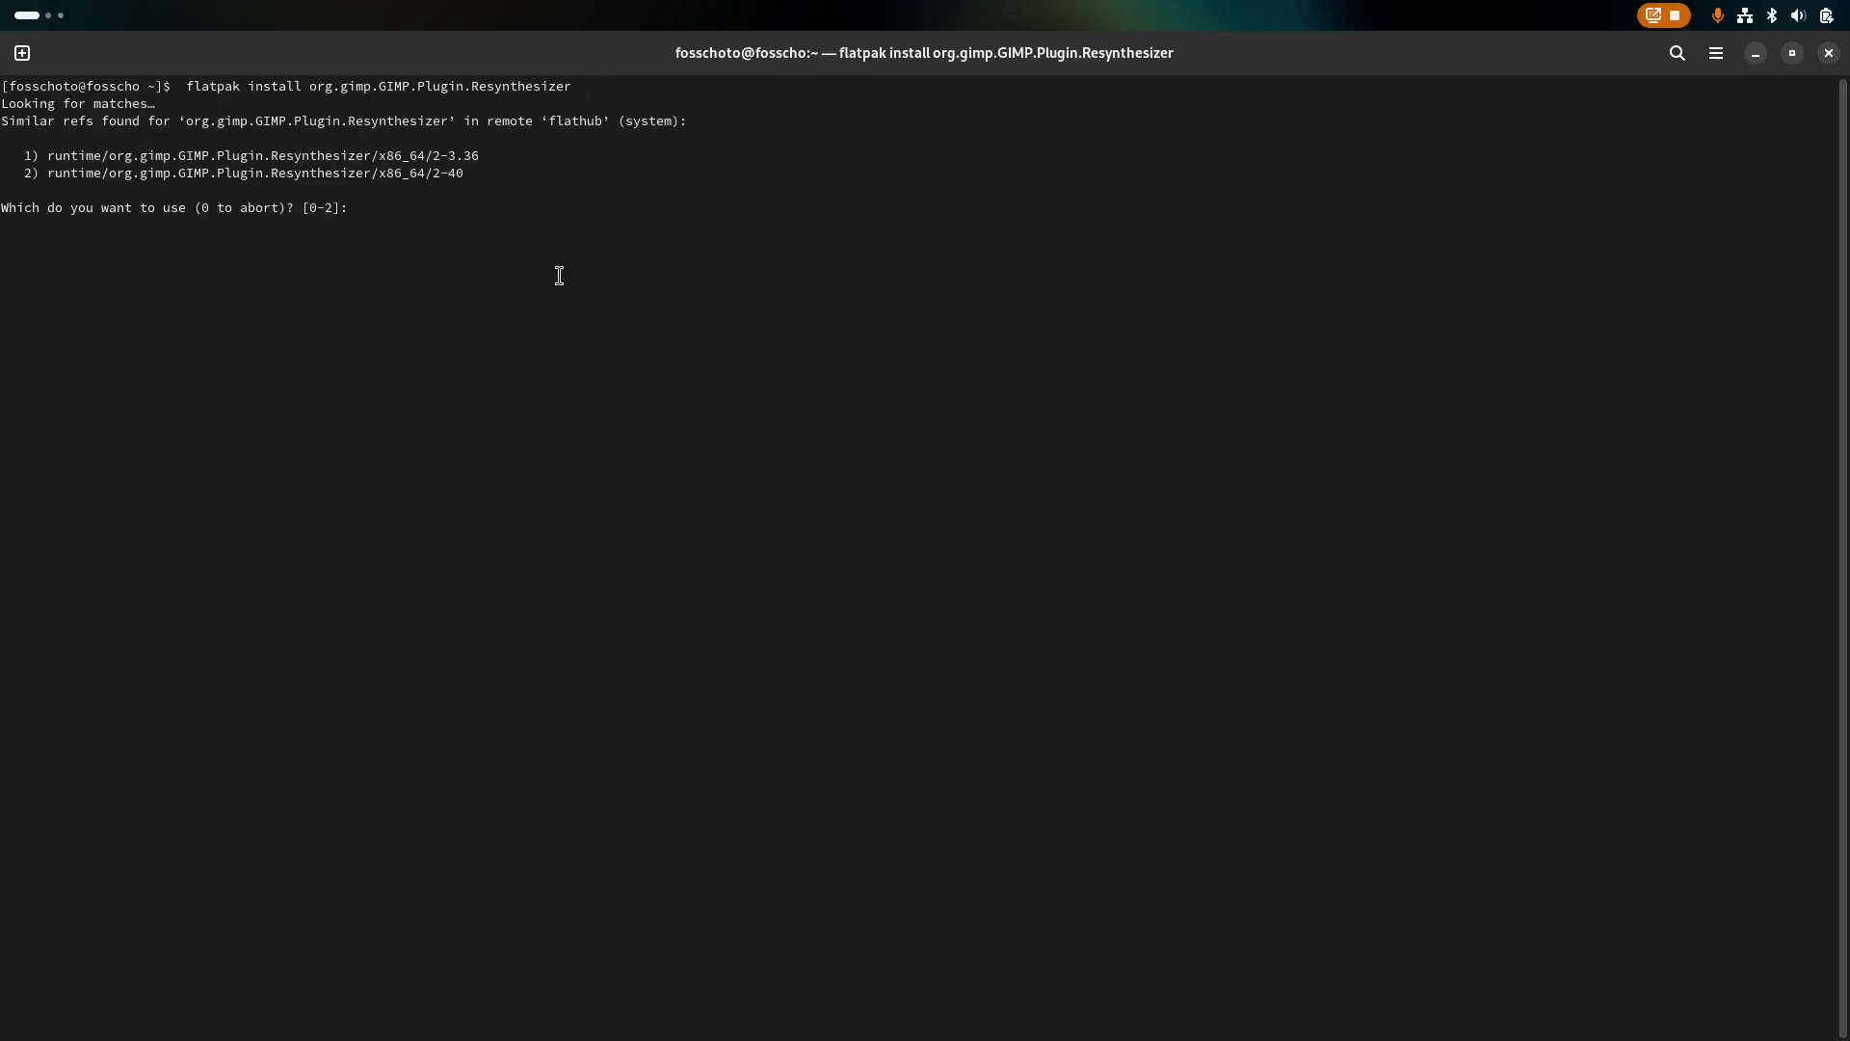
pyautogui.moveTo(454, 162); pyautogui.dragTo(430, 168)
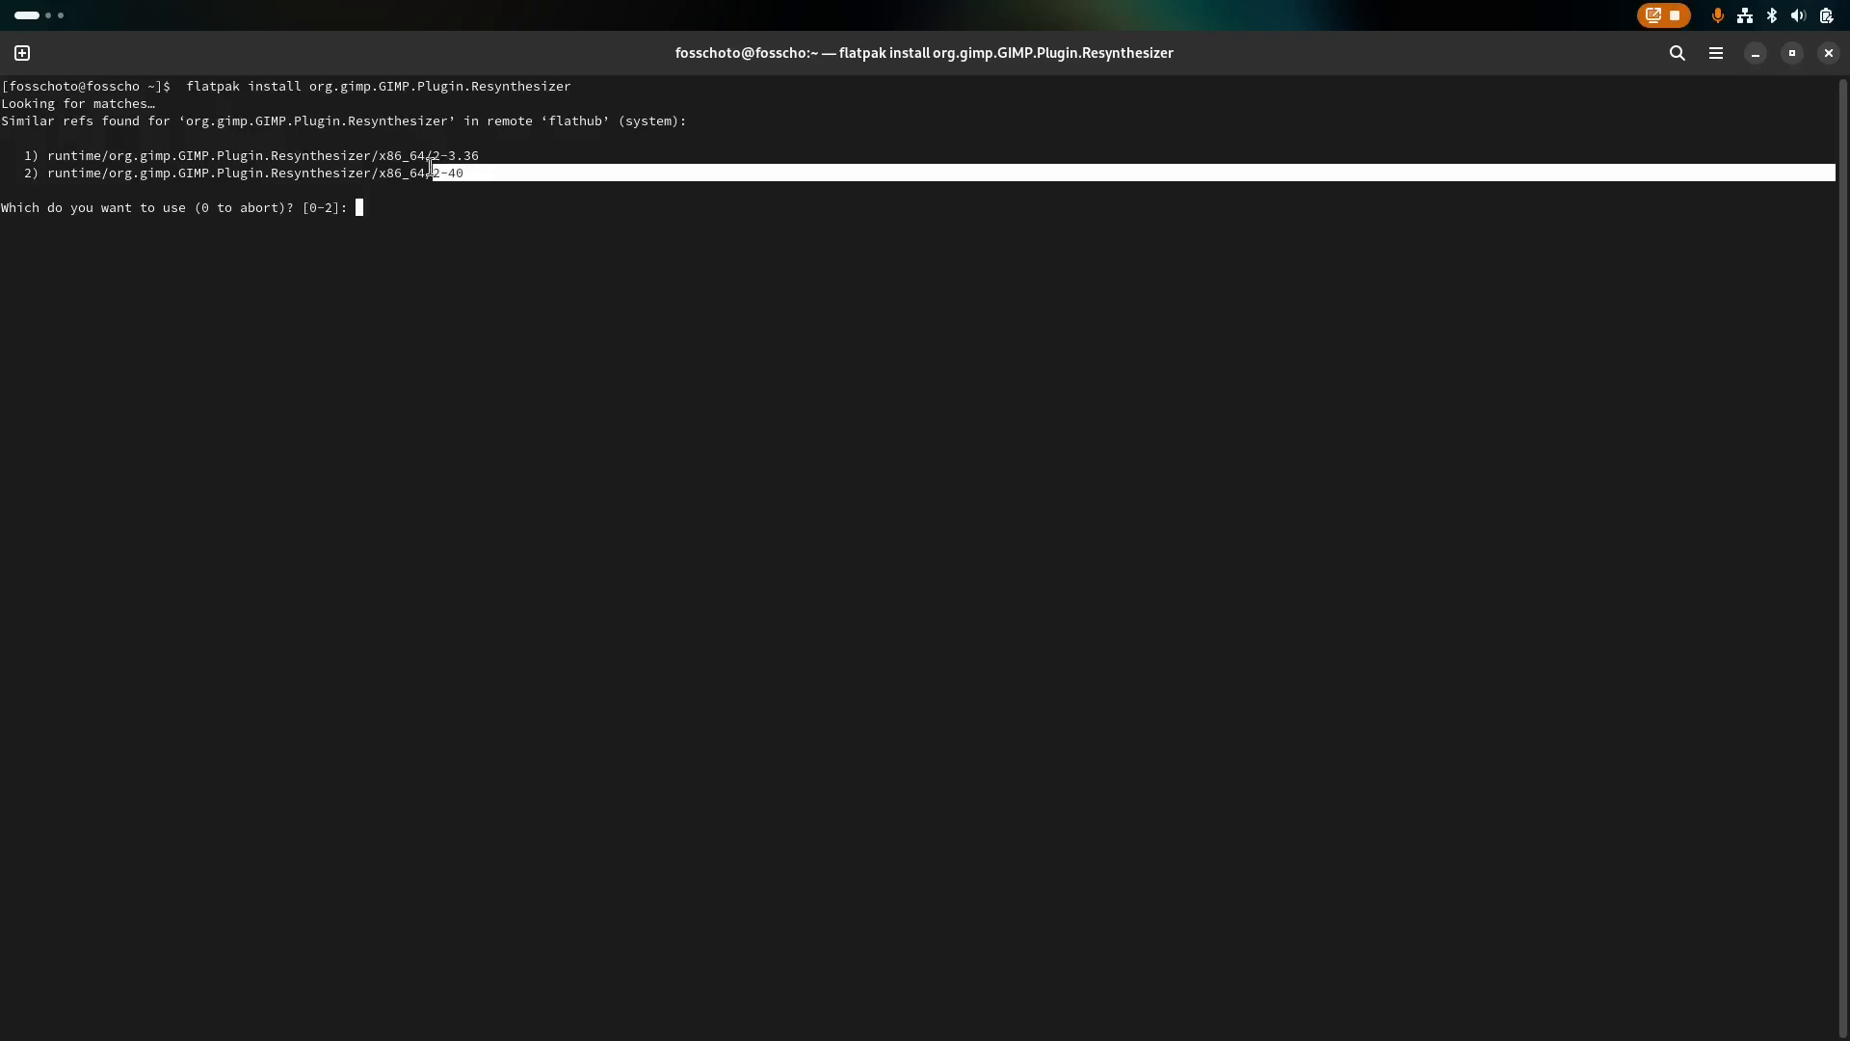
pyautogui.click(444, 233)
pyautogui.write('2')
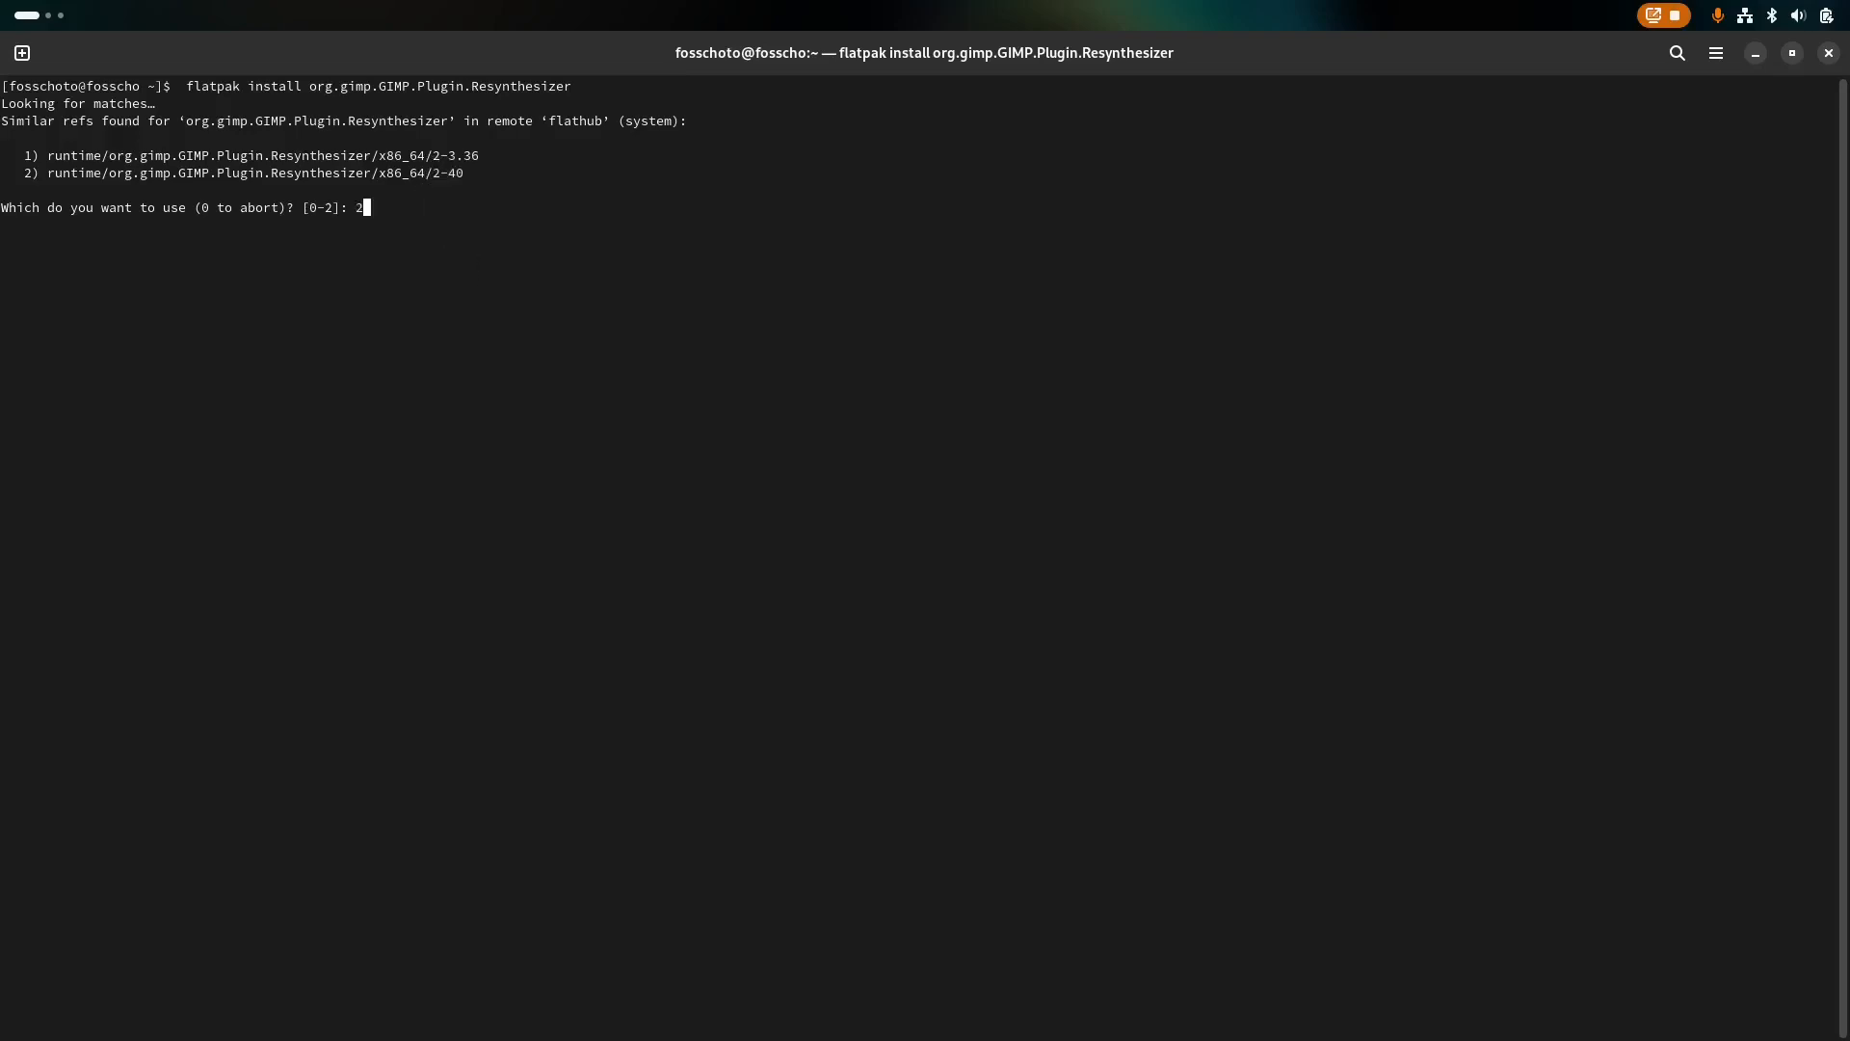
pyautogui.press('Return')
pyautogui.write('y')
pyautogui.press('Return')
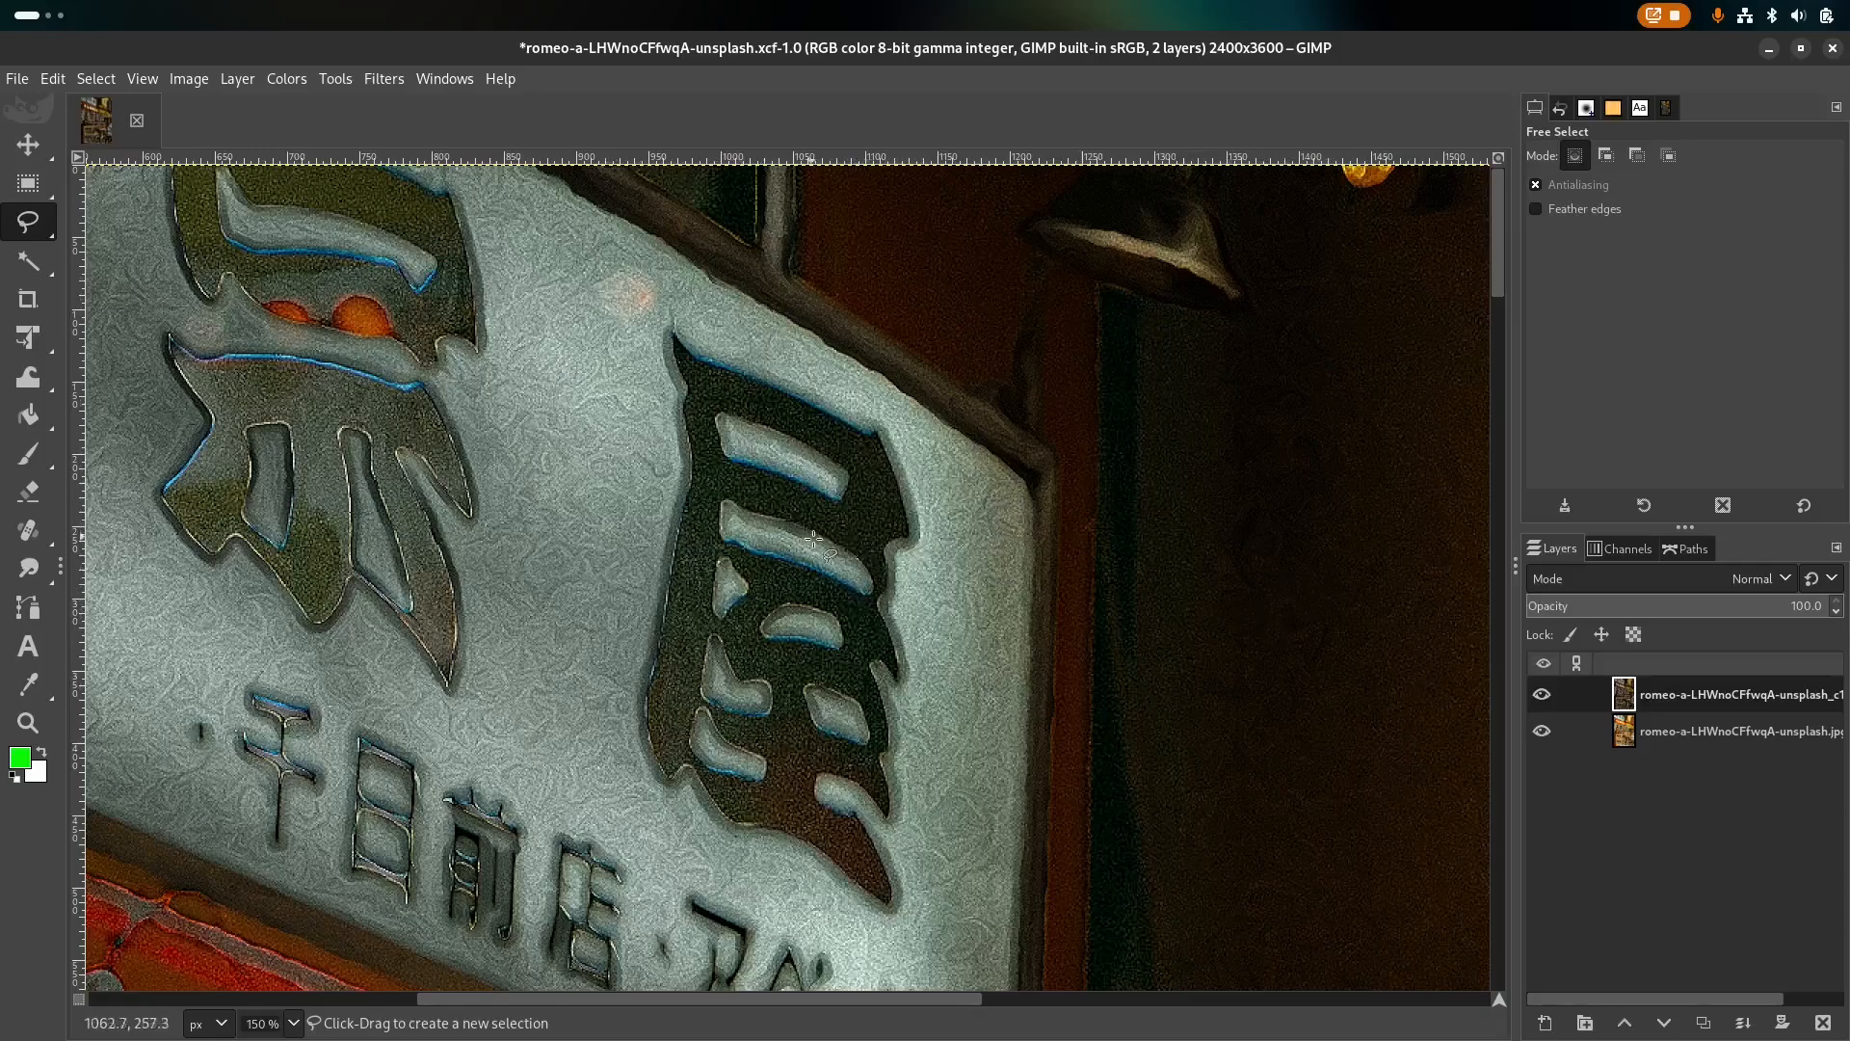
# - Switch to GIMP and outline the large 屋 character on the white sign with the Free Select tool
pyautogui.moveTo(26, 229)
pyautogui.click(154, 229)
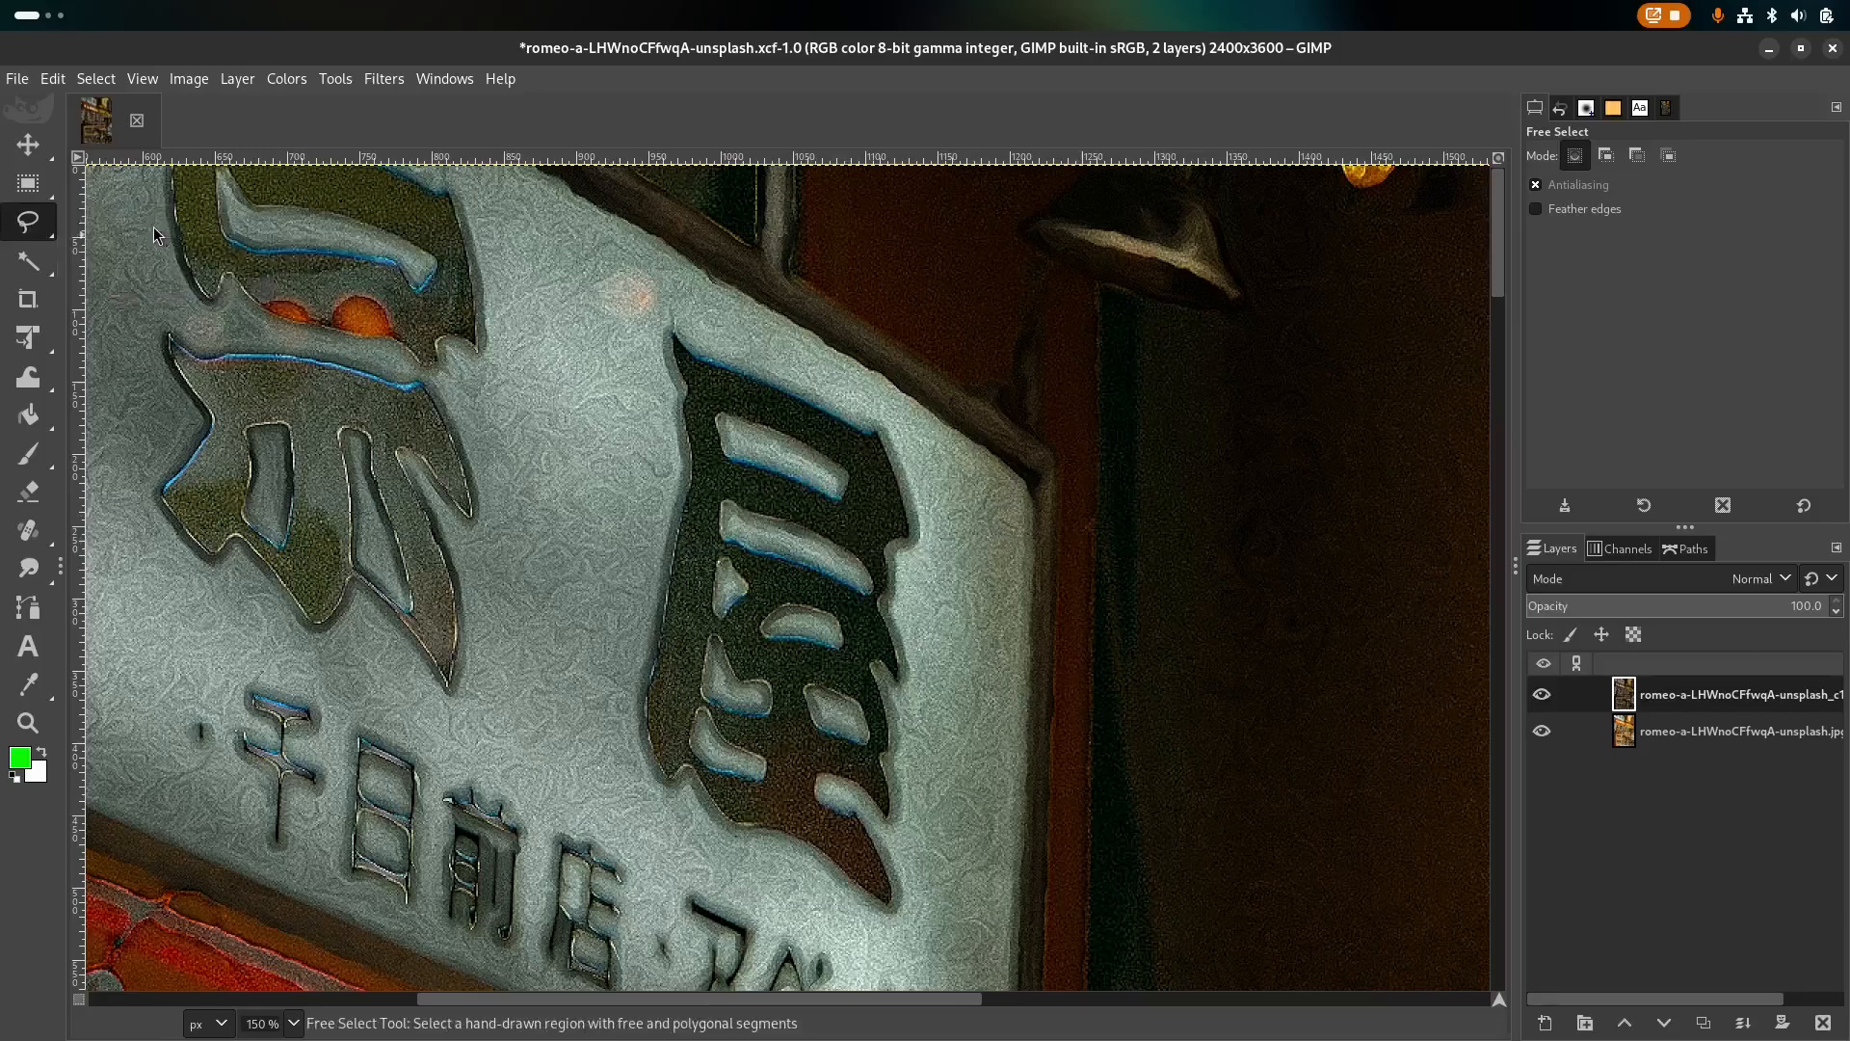
pyautogui.moveTo(648, 343)
pyautogui.mouseDown()
pyautogui.moveTo(660, 464)
pyautogui.moveTo(616, 671)
pyautogui.moveTo(633, 781)
pyautogui.moveTo(841, 910)
pyautogui.moveTo(925, 927)
pyautogui.moveTo(916, 805)
pyautogui.moveTo(952, 590)
pyautogui.moveTo(928, 466)
pyautogui.moveTo(886, 409)
pyautogui.moveTo(732, 324)
pyautogui.moveTo(679, 299)
pyautogui.moveTo(648, 343)
pyautogui.mouseUp()
pyautogui.press('Return')
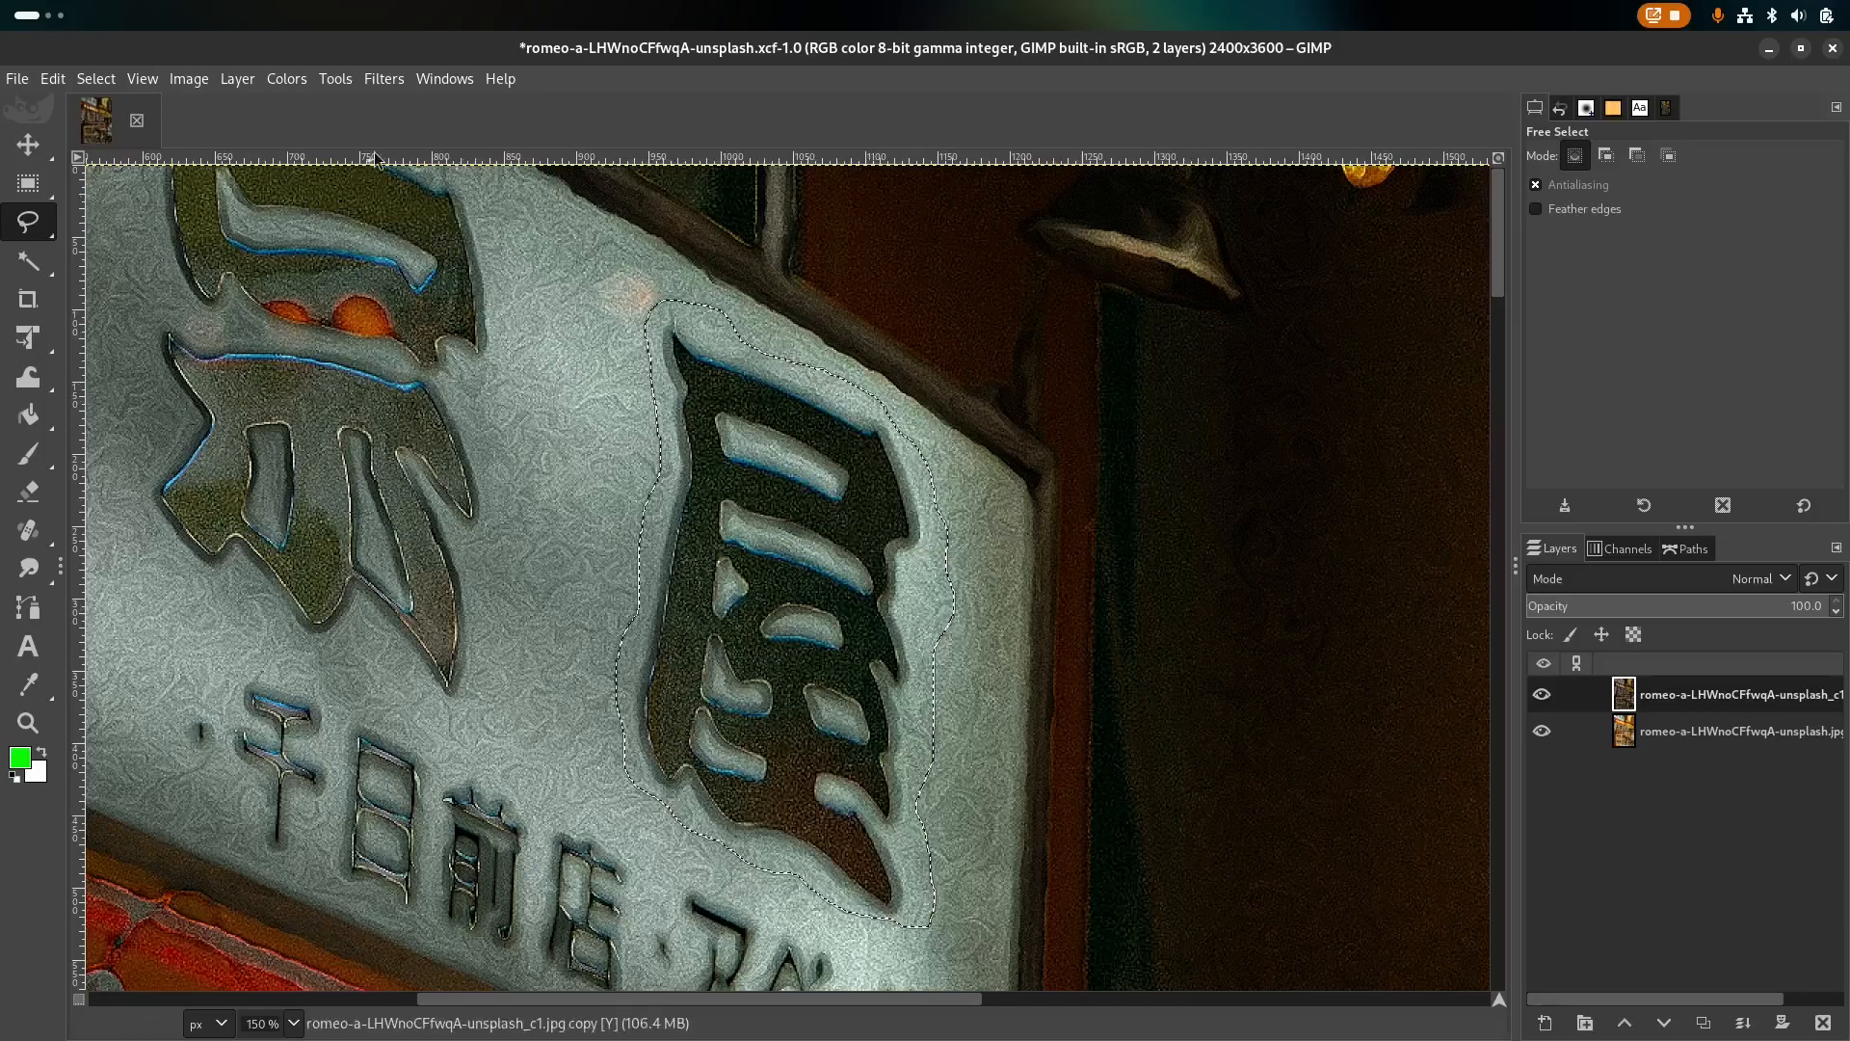
# - Run Heal selection on the outlined character with a 50-pixel context sampling width, sampling all around in random filling order
pyautogui.click(383, 78)
pyautogui.moveTo(412, 250)
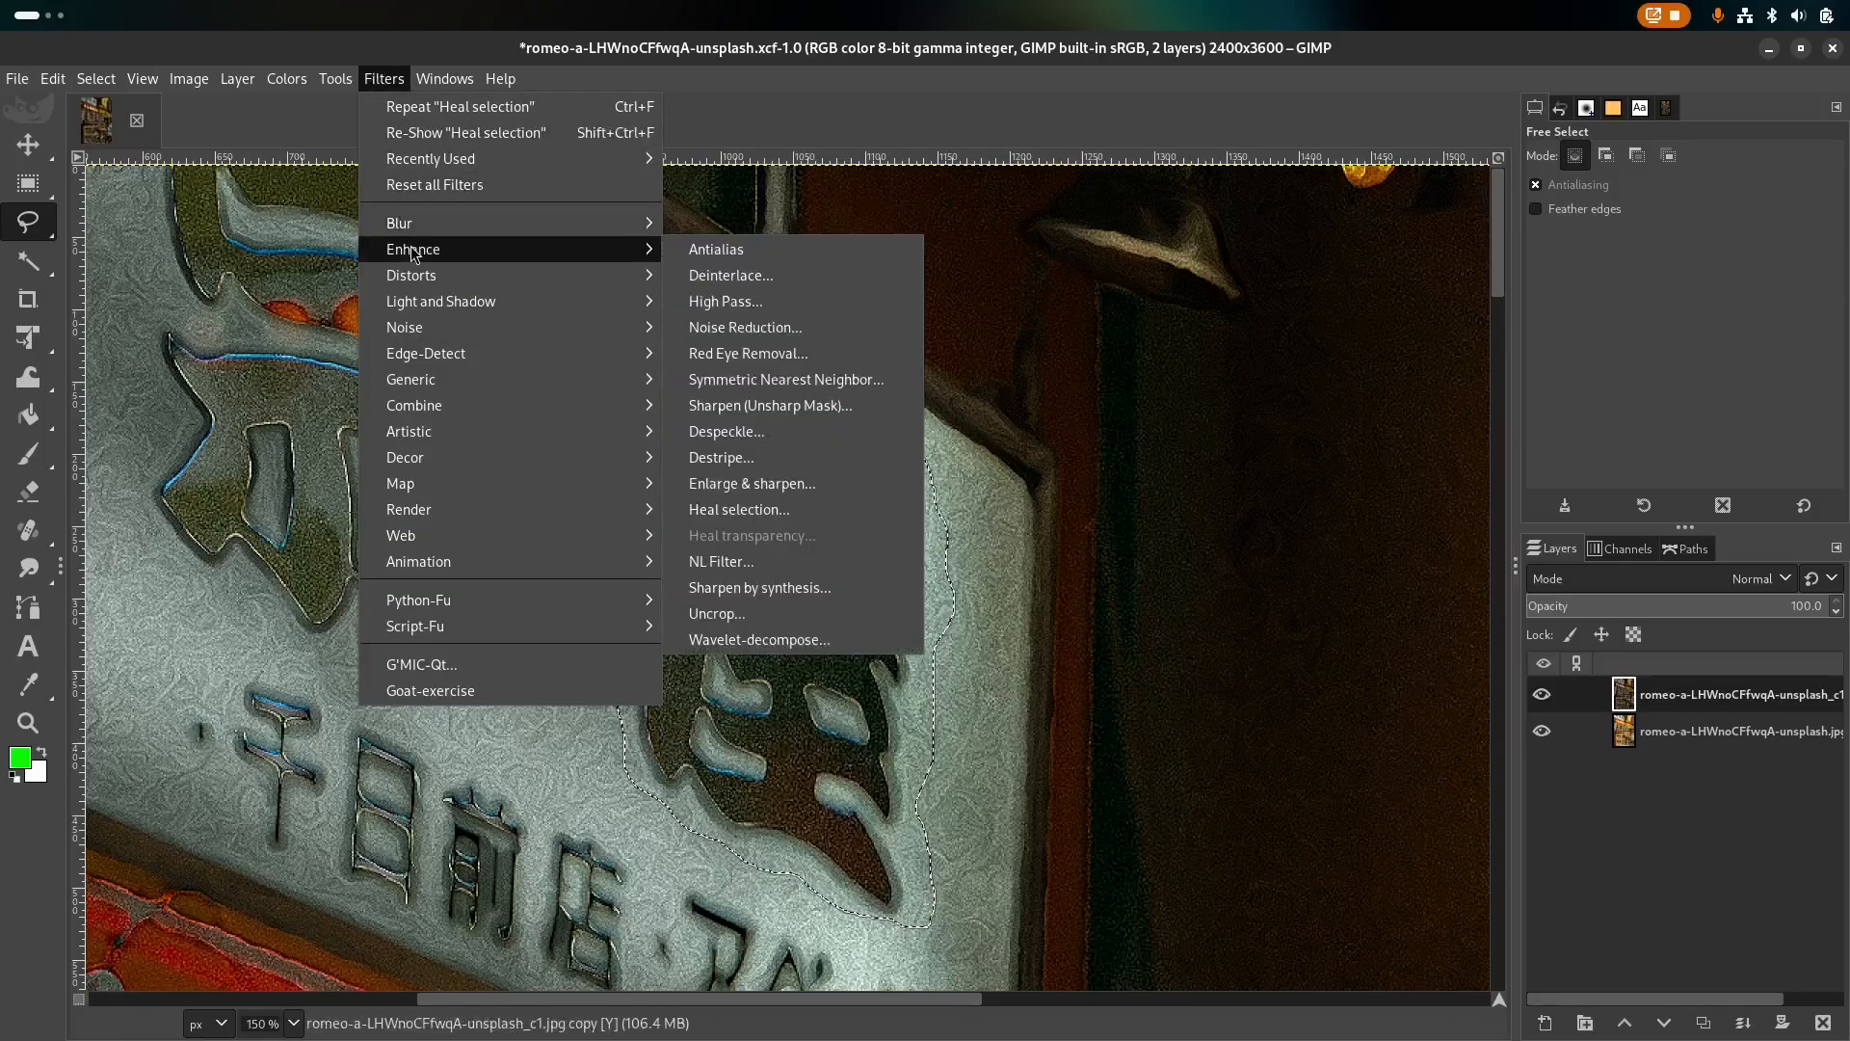
pyautogui.click(762, 521)
pyautogui.moveTo(896, 281); pyautogui.dragTo(1225, 270)
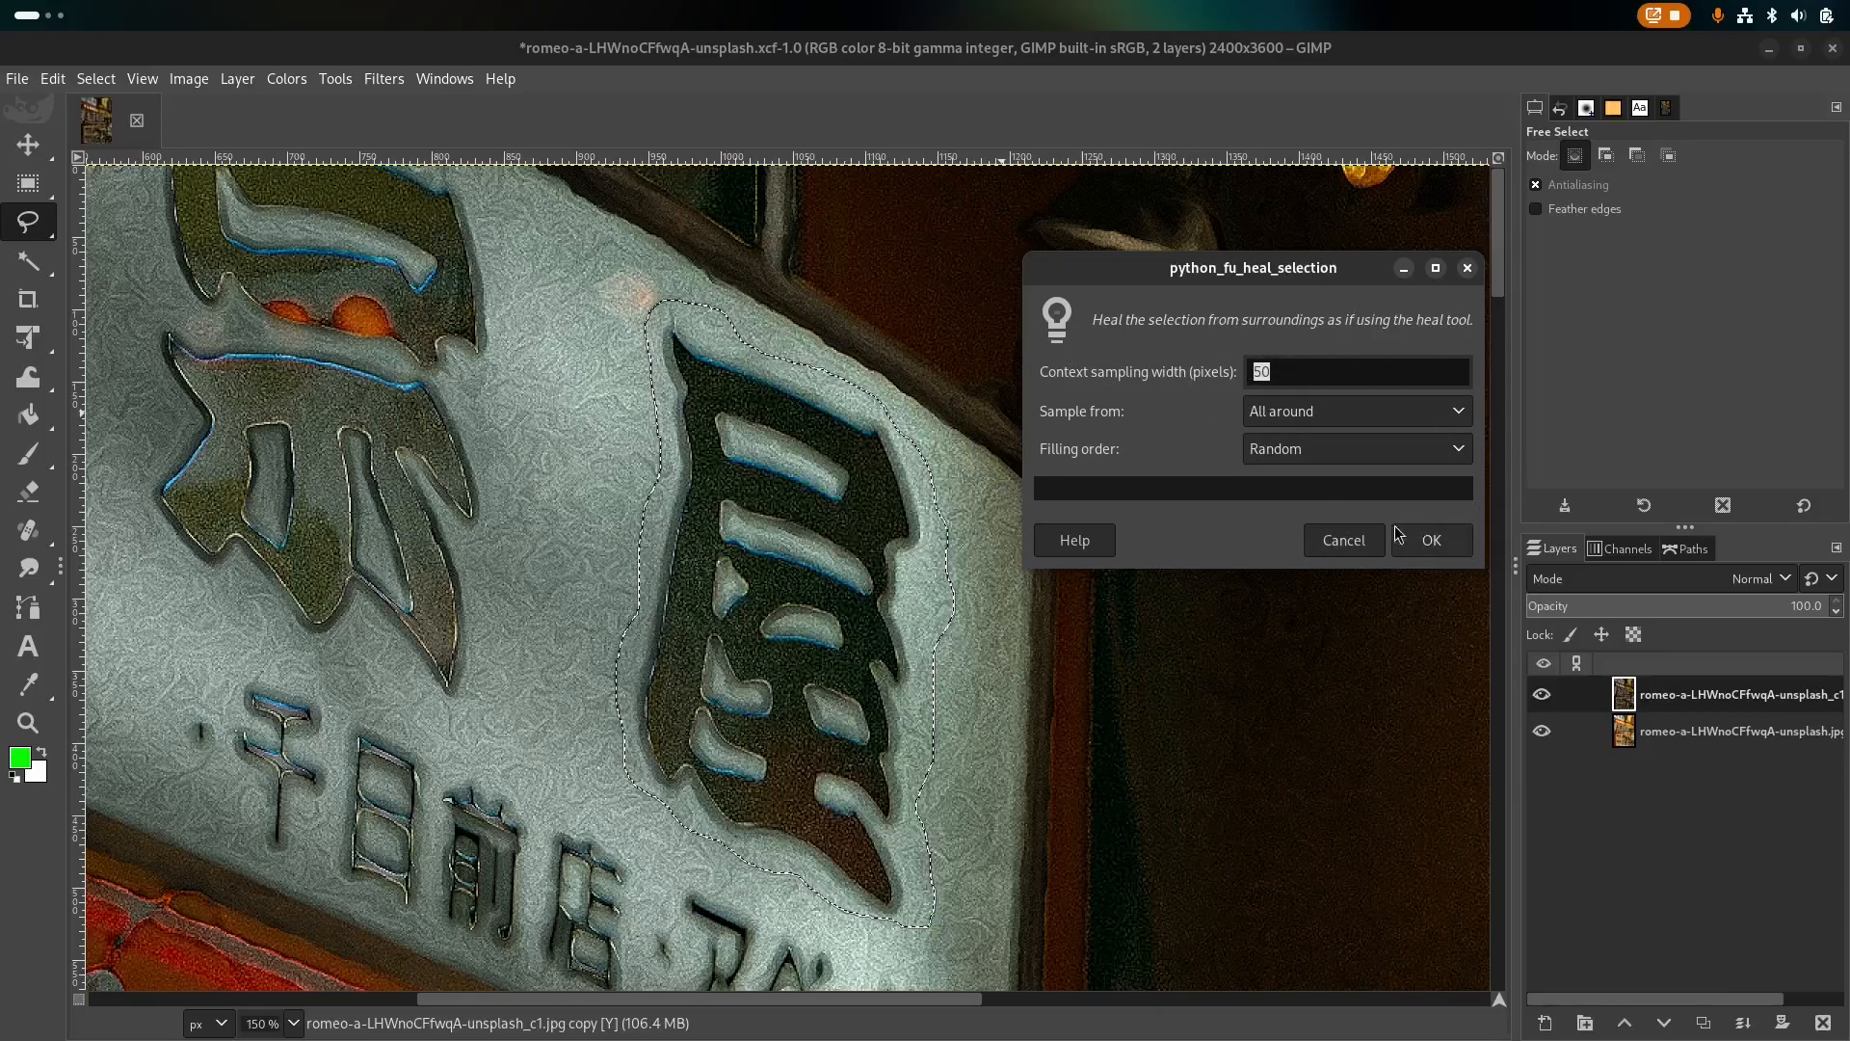
pyautogui.click(1429, 541)
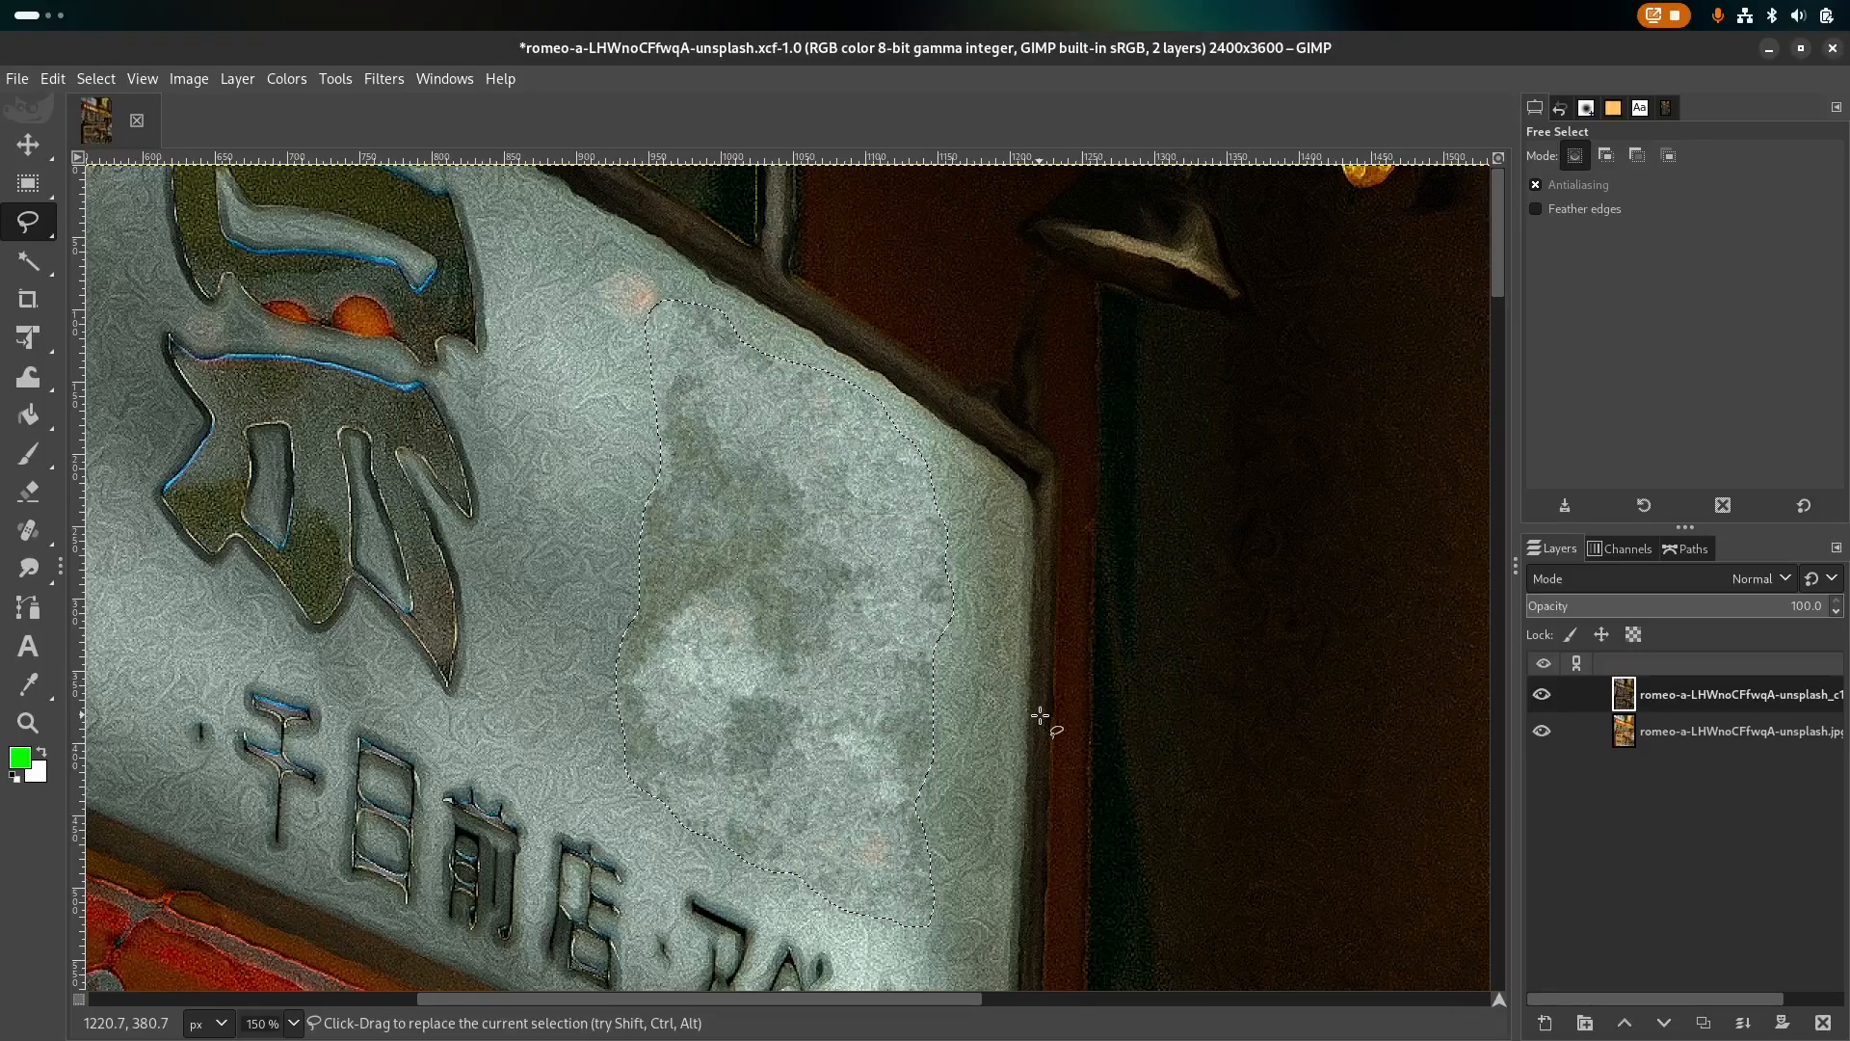
# - Clear the selection to inspect the healed area, and undo both the deselection and the heal
pyautogui.hotkey('ctrl', 'shift', 'a')
pyautogui.scroll(-2, 1040, 715)
pyautogui.scroll(2, 1035, 711)
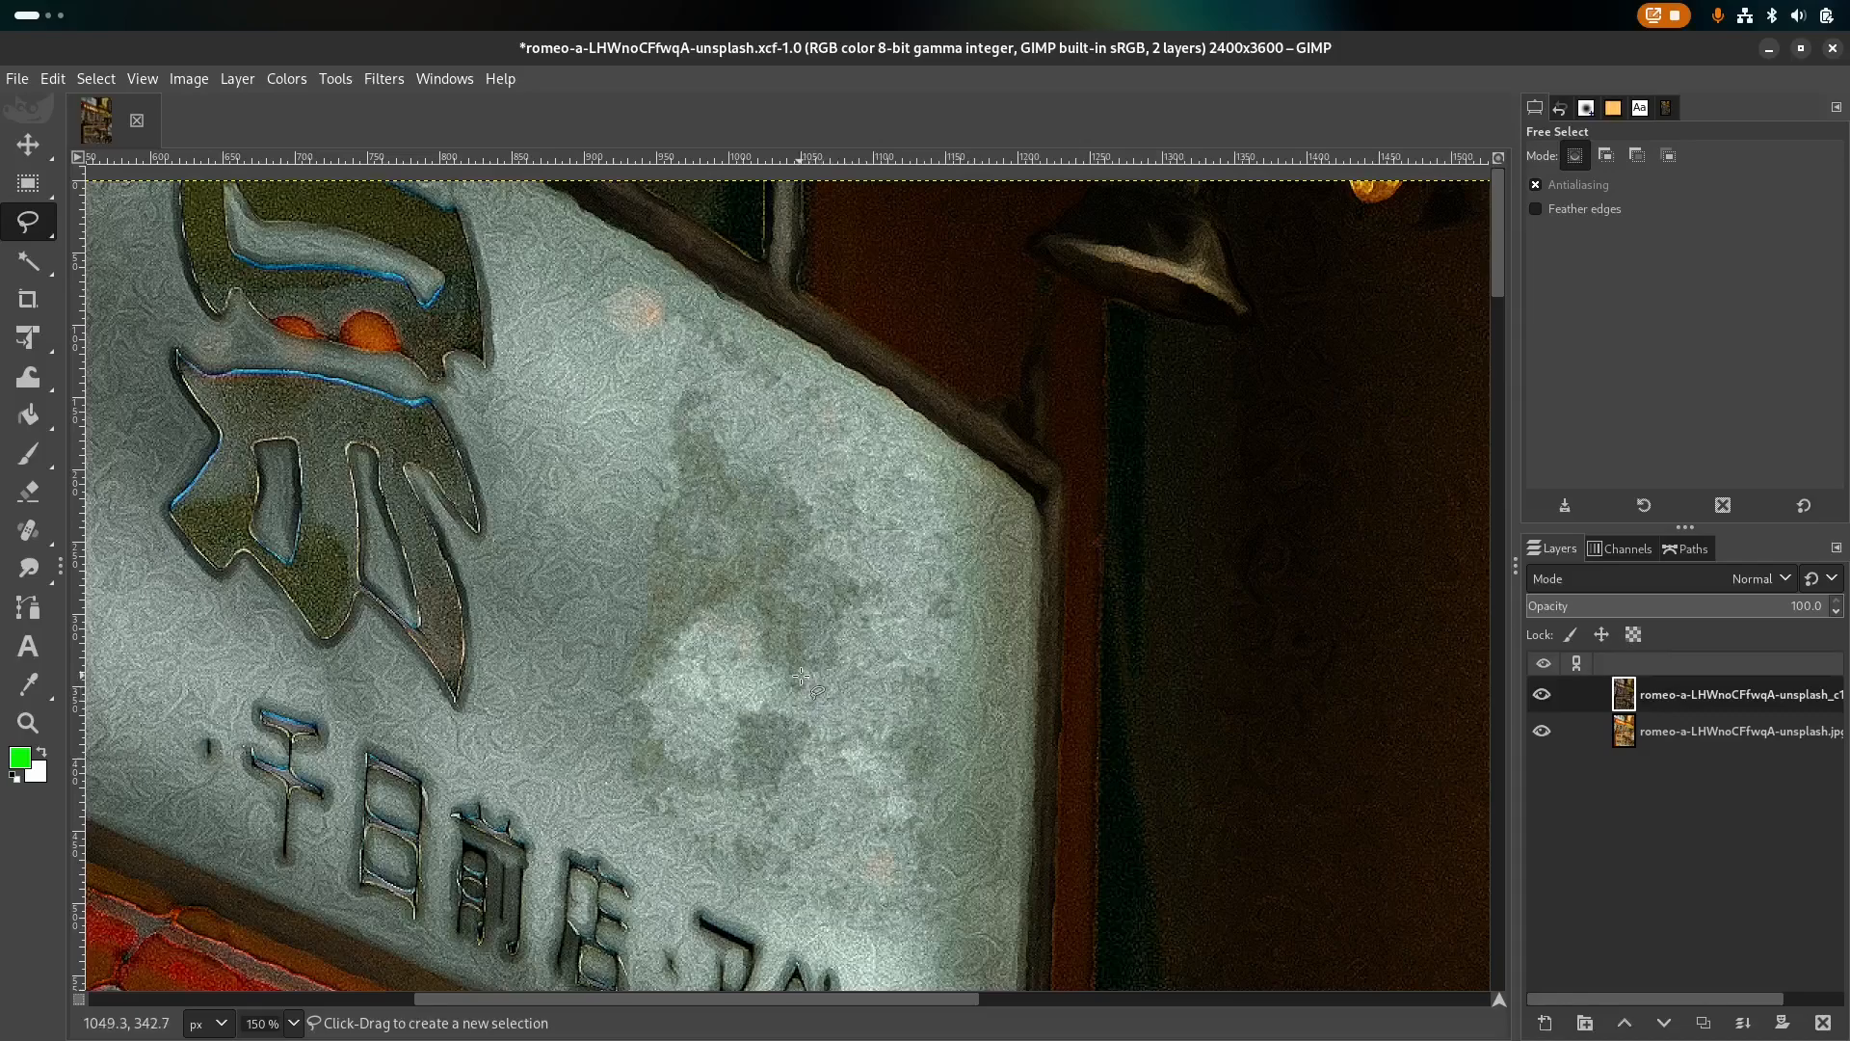
pyautogui.hotkey('ctrl', 'z')
pyautogui.hotkey('ctrl', 'z')
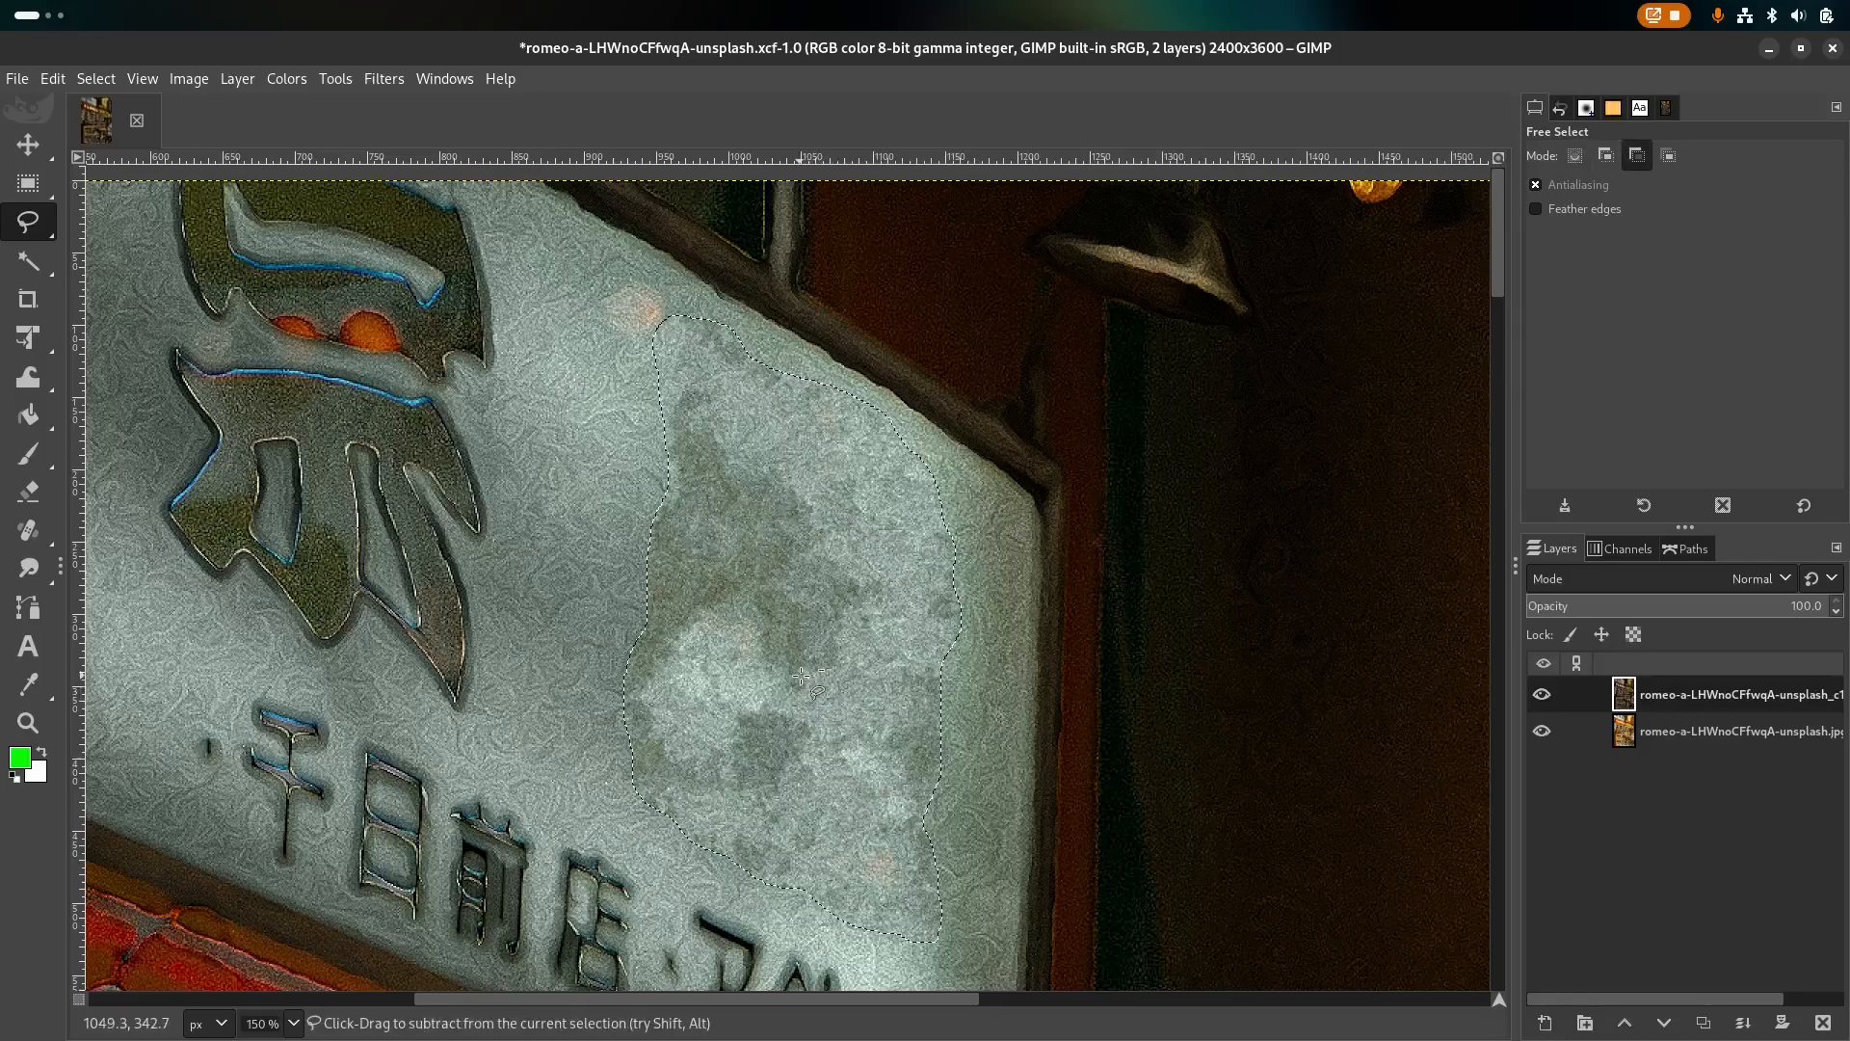
pyautogui.scroll(-2, 801, 676)
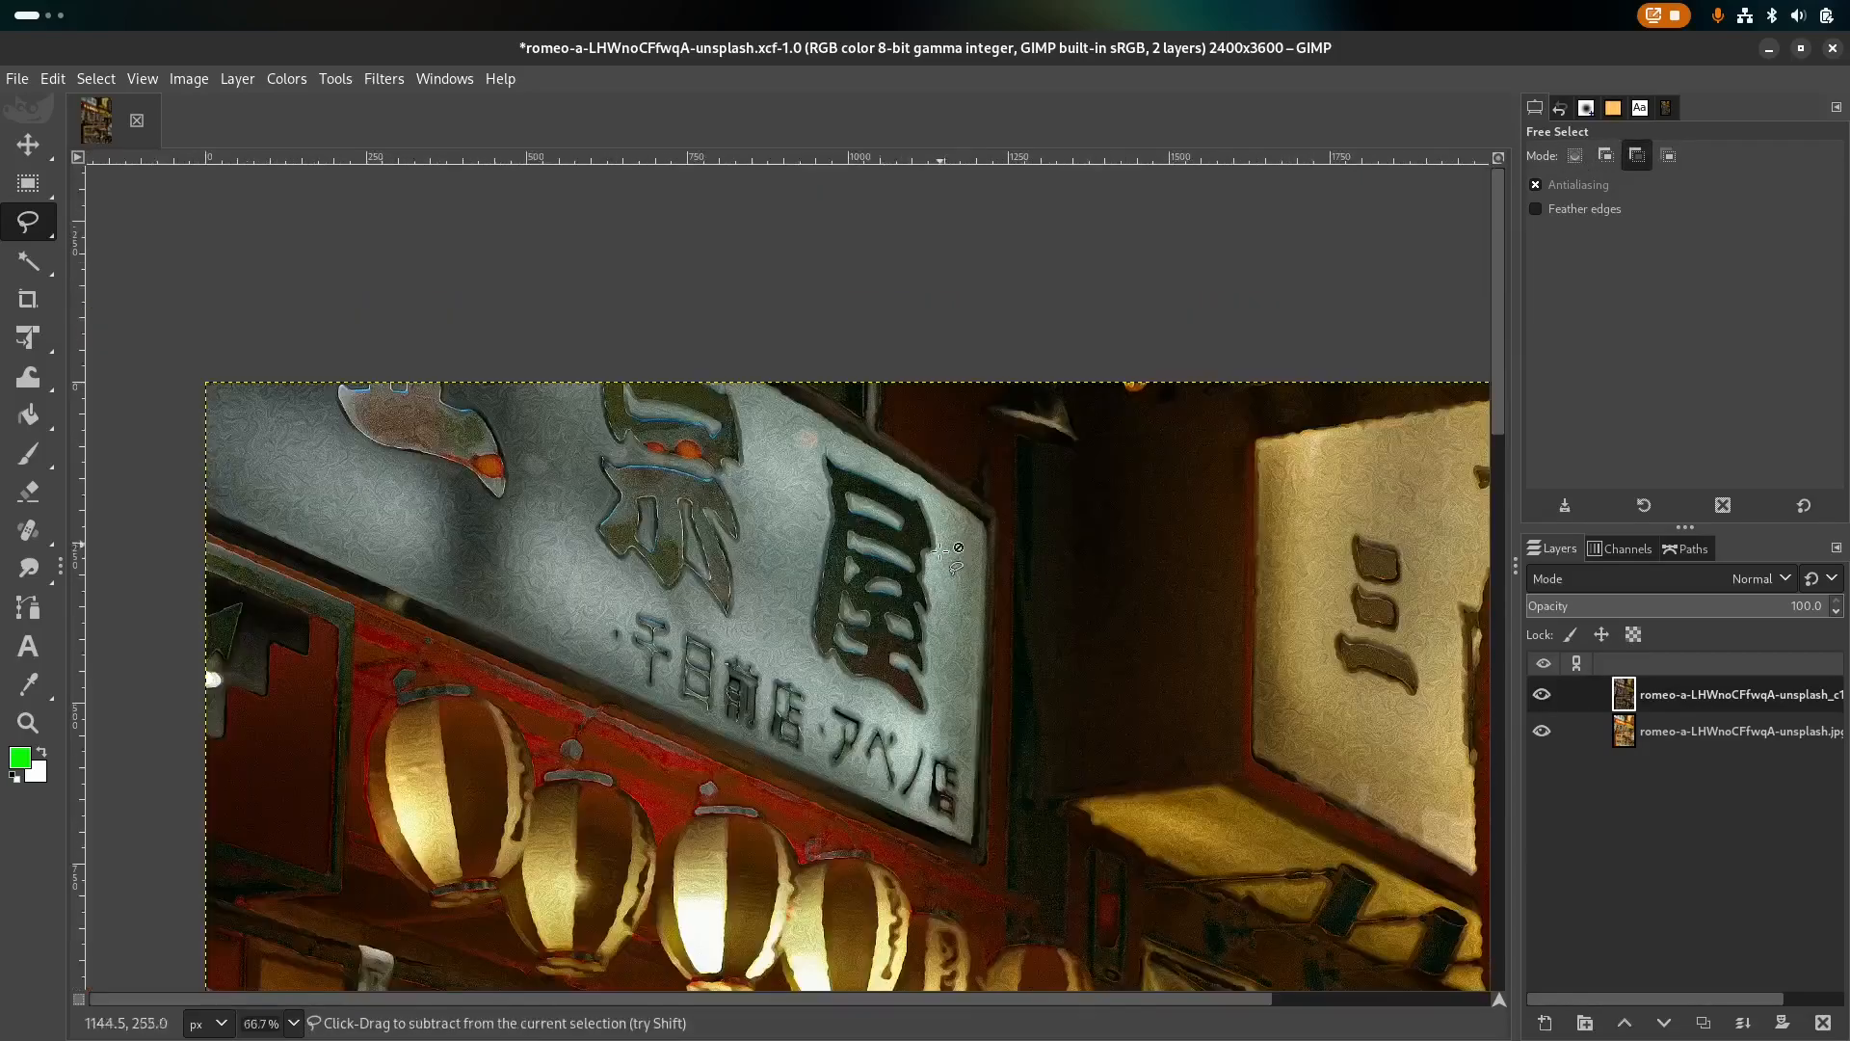
pyautogui.scroll(4, 897, 643)
pyautogui.scroll(-3, 897, 642)
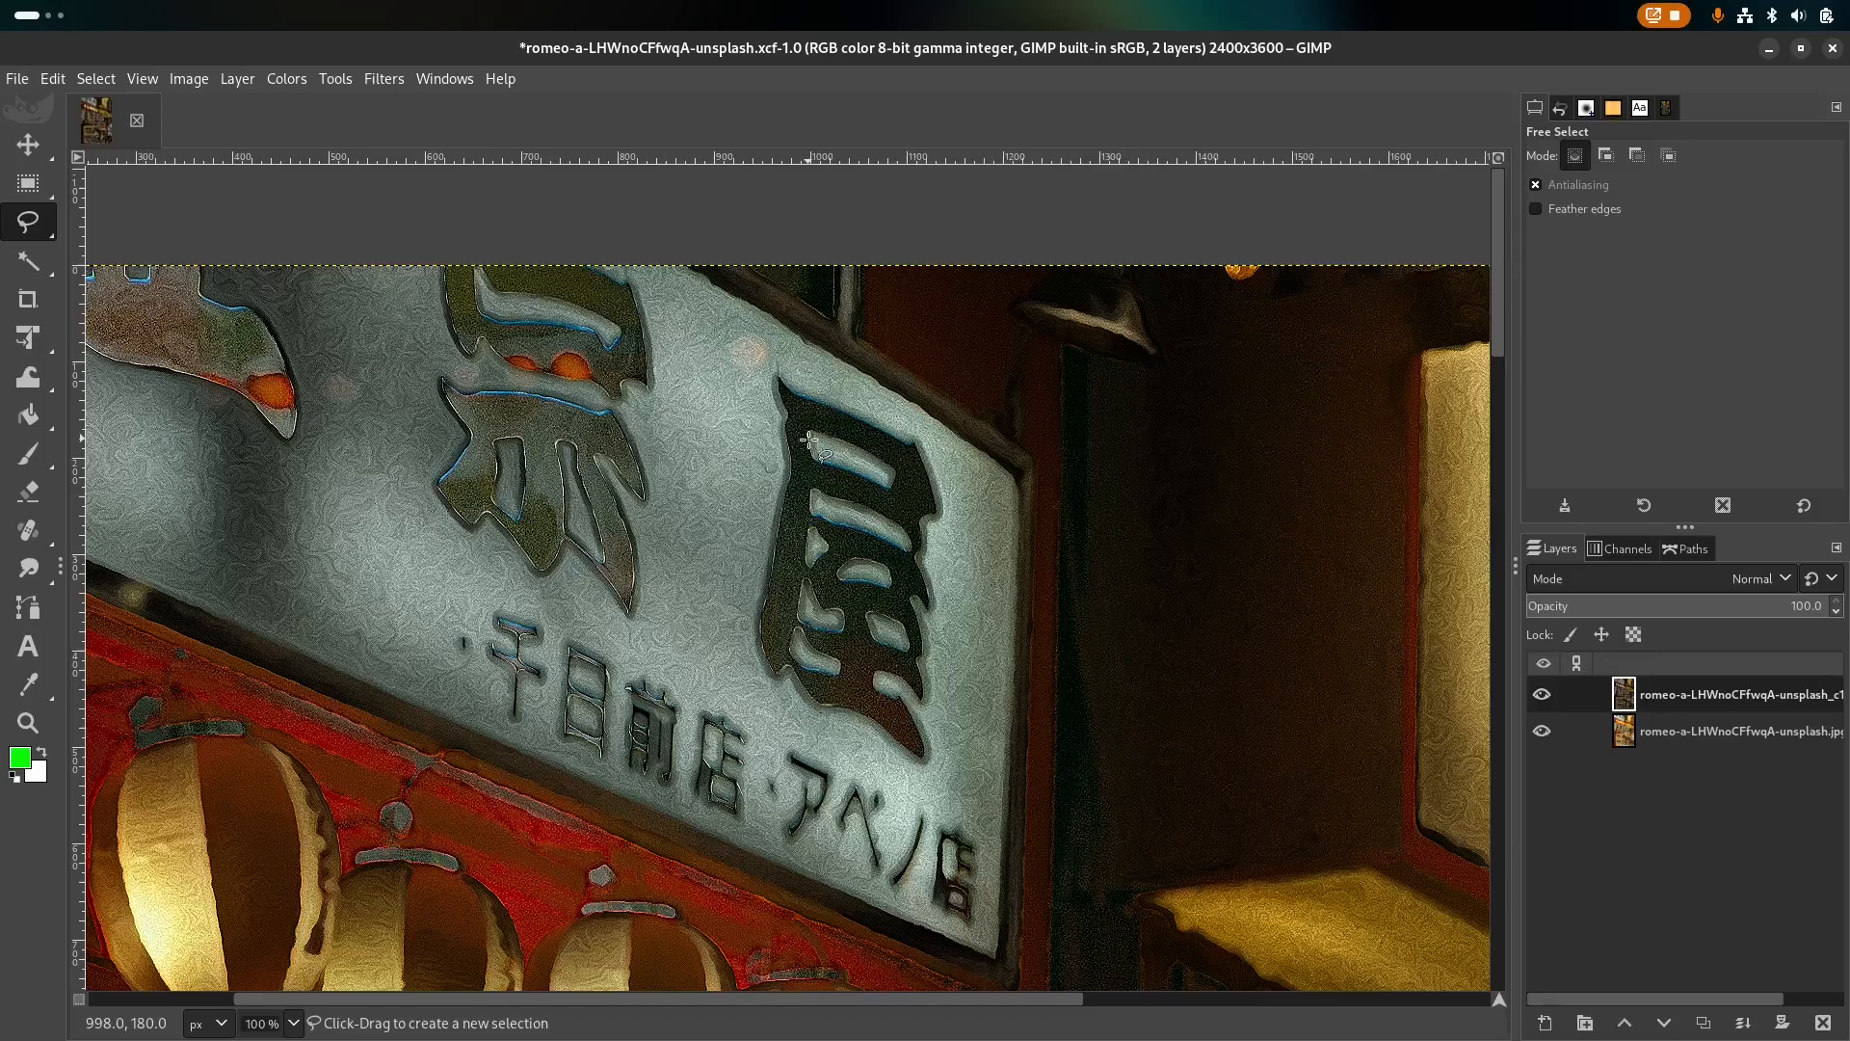
# - Outline the large 屋 character again with a freehand selection and run the action found by searching for "heal"
pyautogui.moveTo(753, 413)
pyautogui.mouseDown()
pyautogui.moveTo(743, 651)
pyautogui.moveTo(847, 760)
pyautogui.moveTo(932, 763)
pyautogui.moveTo(961, 714)
pyautogui.moveTo(968, 495)
pyautogui.moveTo(938, 430)
pyautogui.moveTo(877, 378)
pyautogui.moveTo(789, 348)
pyautogui.moveTo(749, 420)
pyautogui.mouseUp()
pyautogui.press('Return')
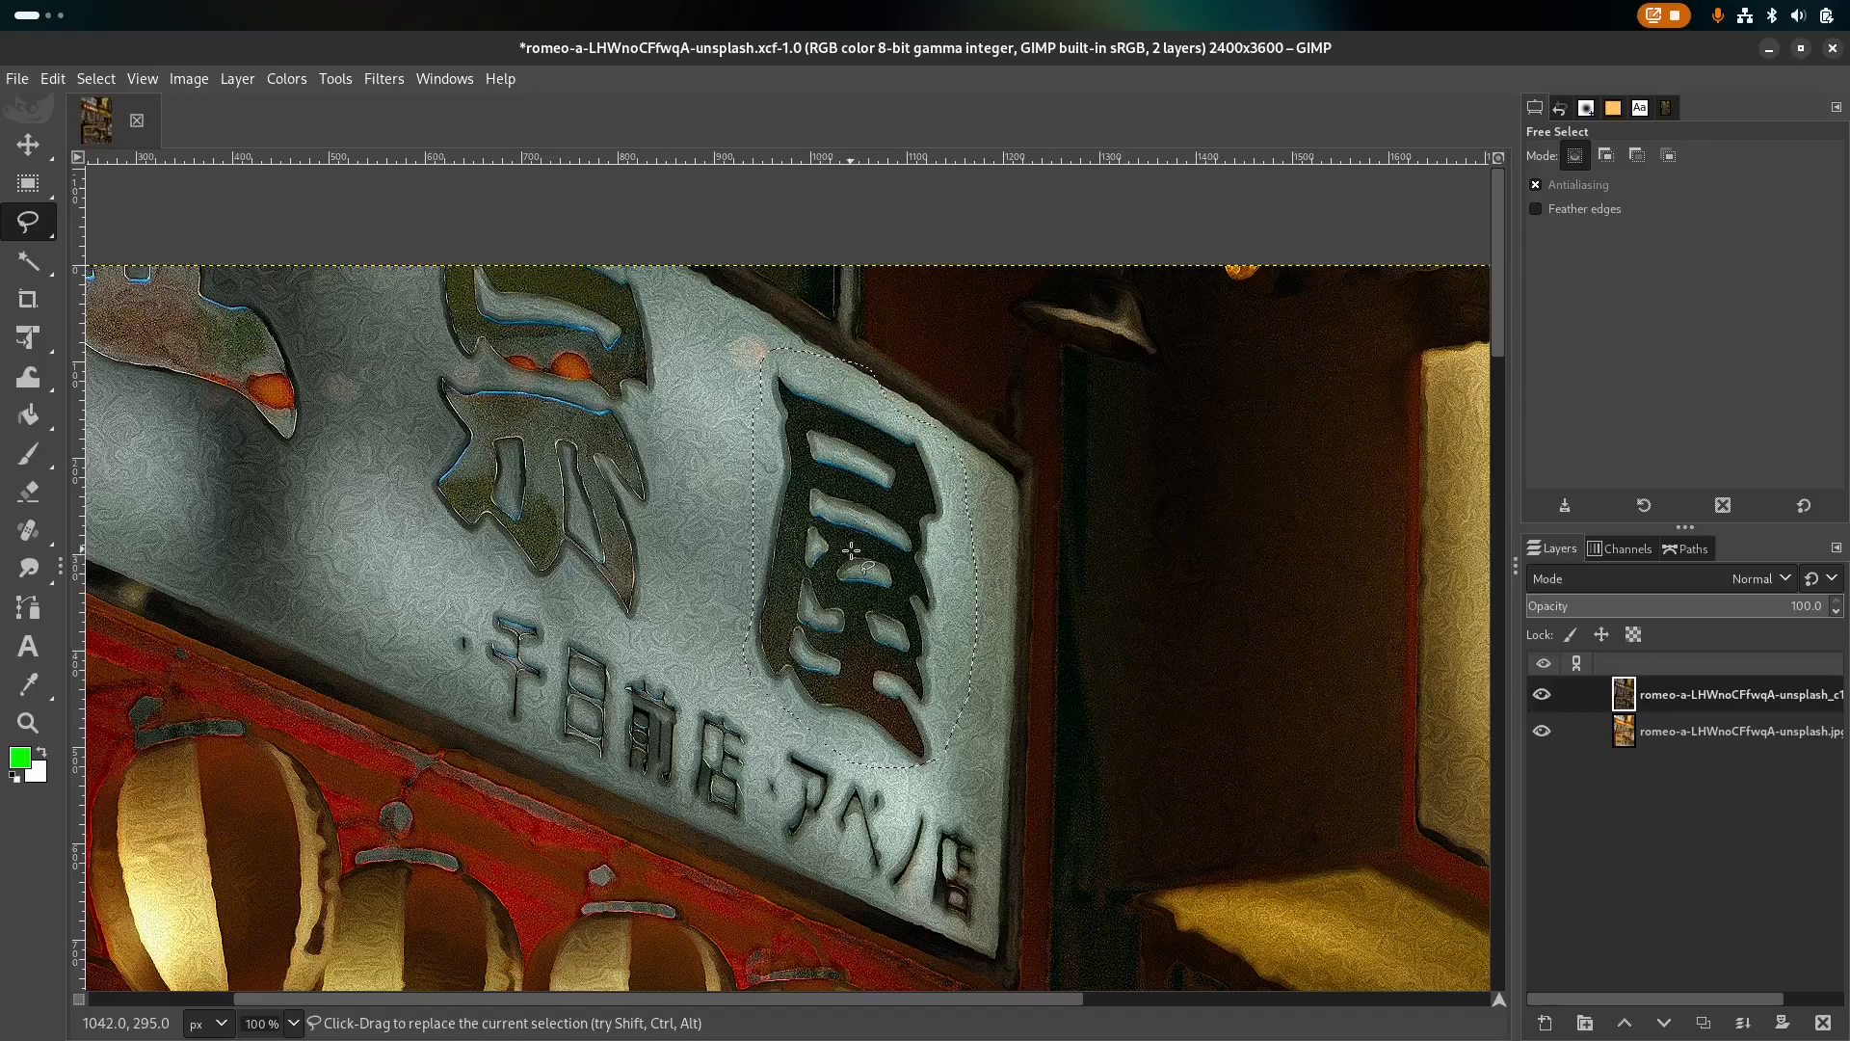
pyautogui.press('/')
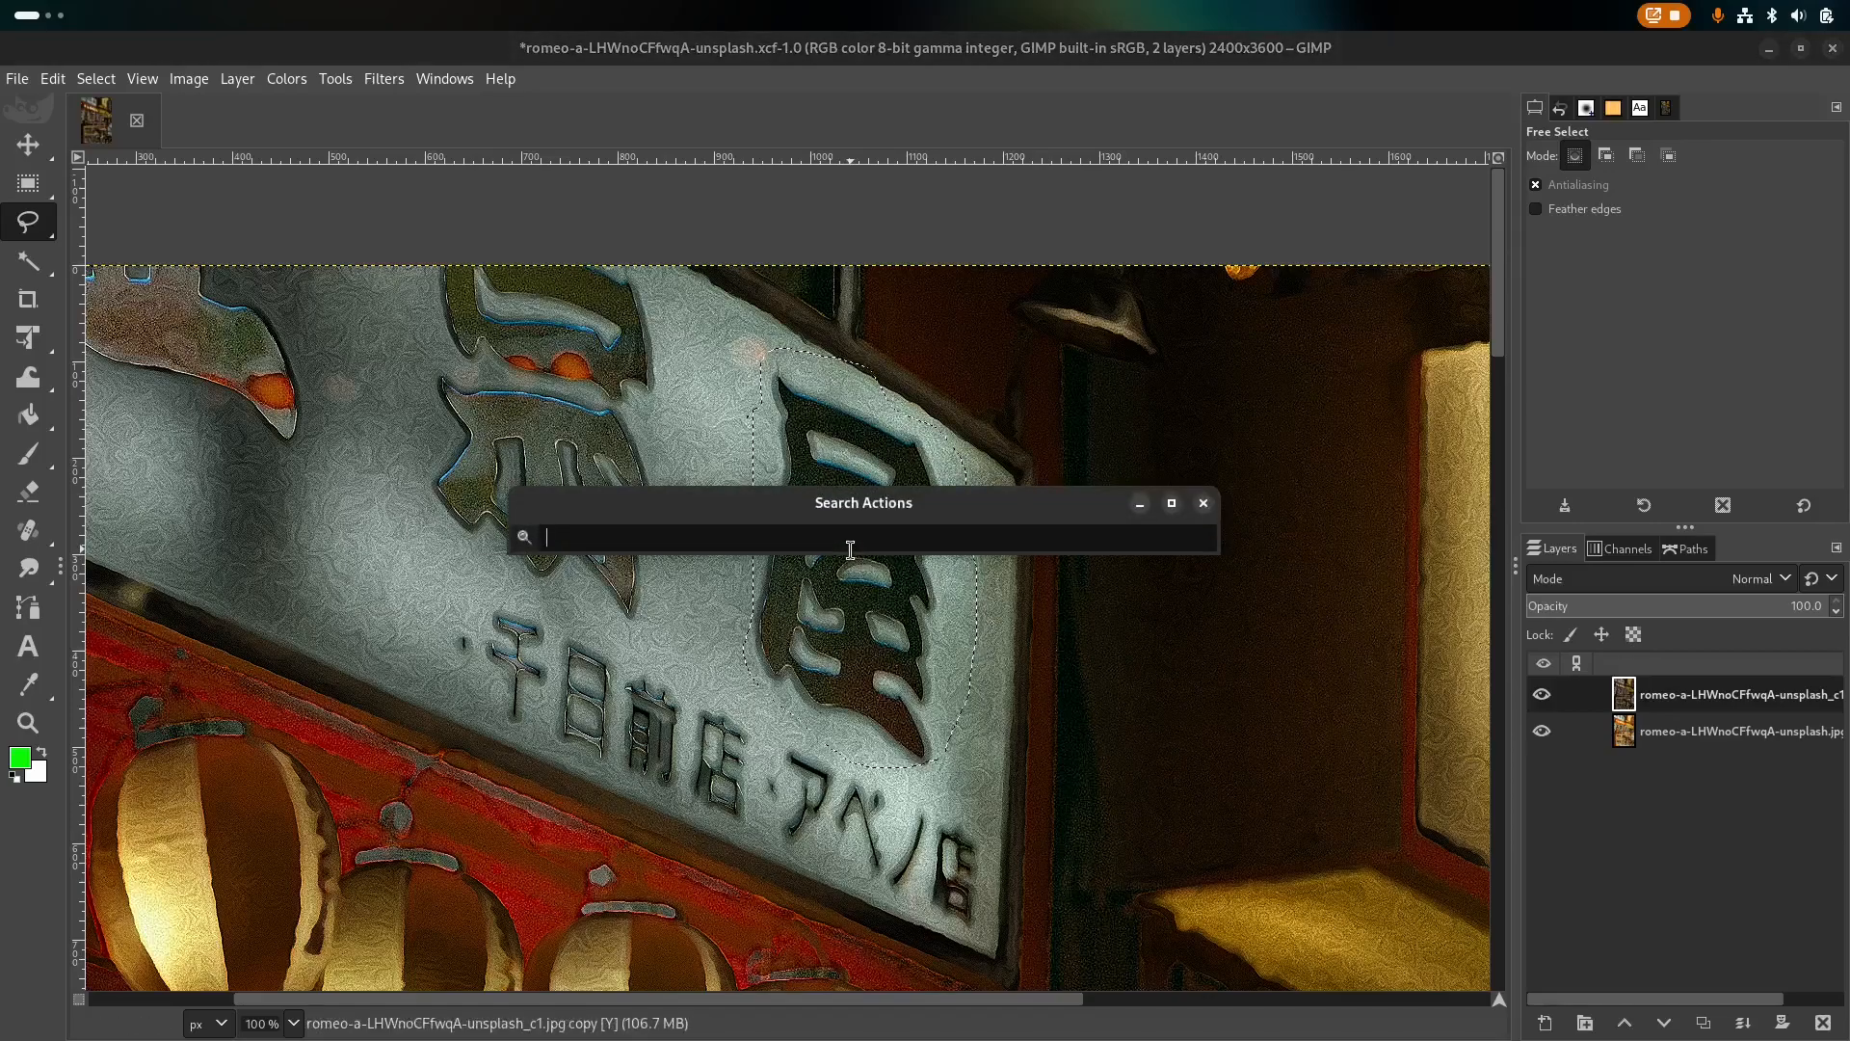
pyautogui.write('heal')
pyautogui.press('Return')
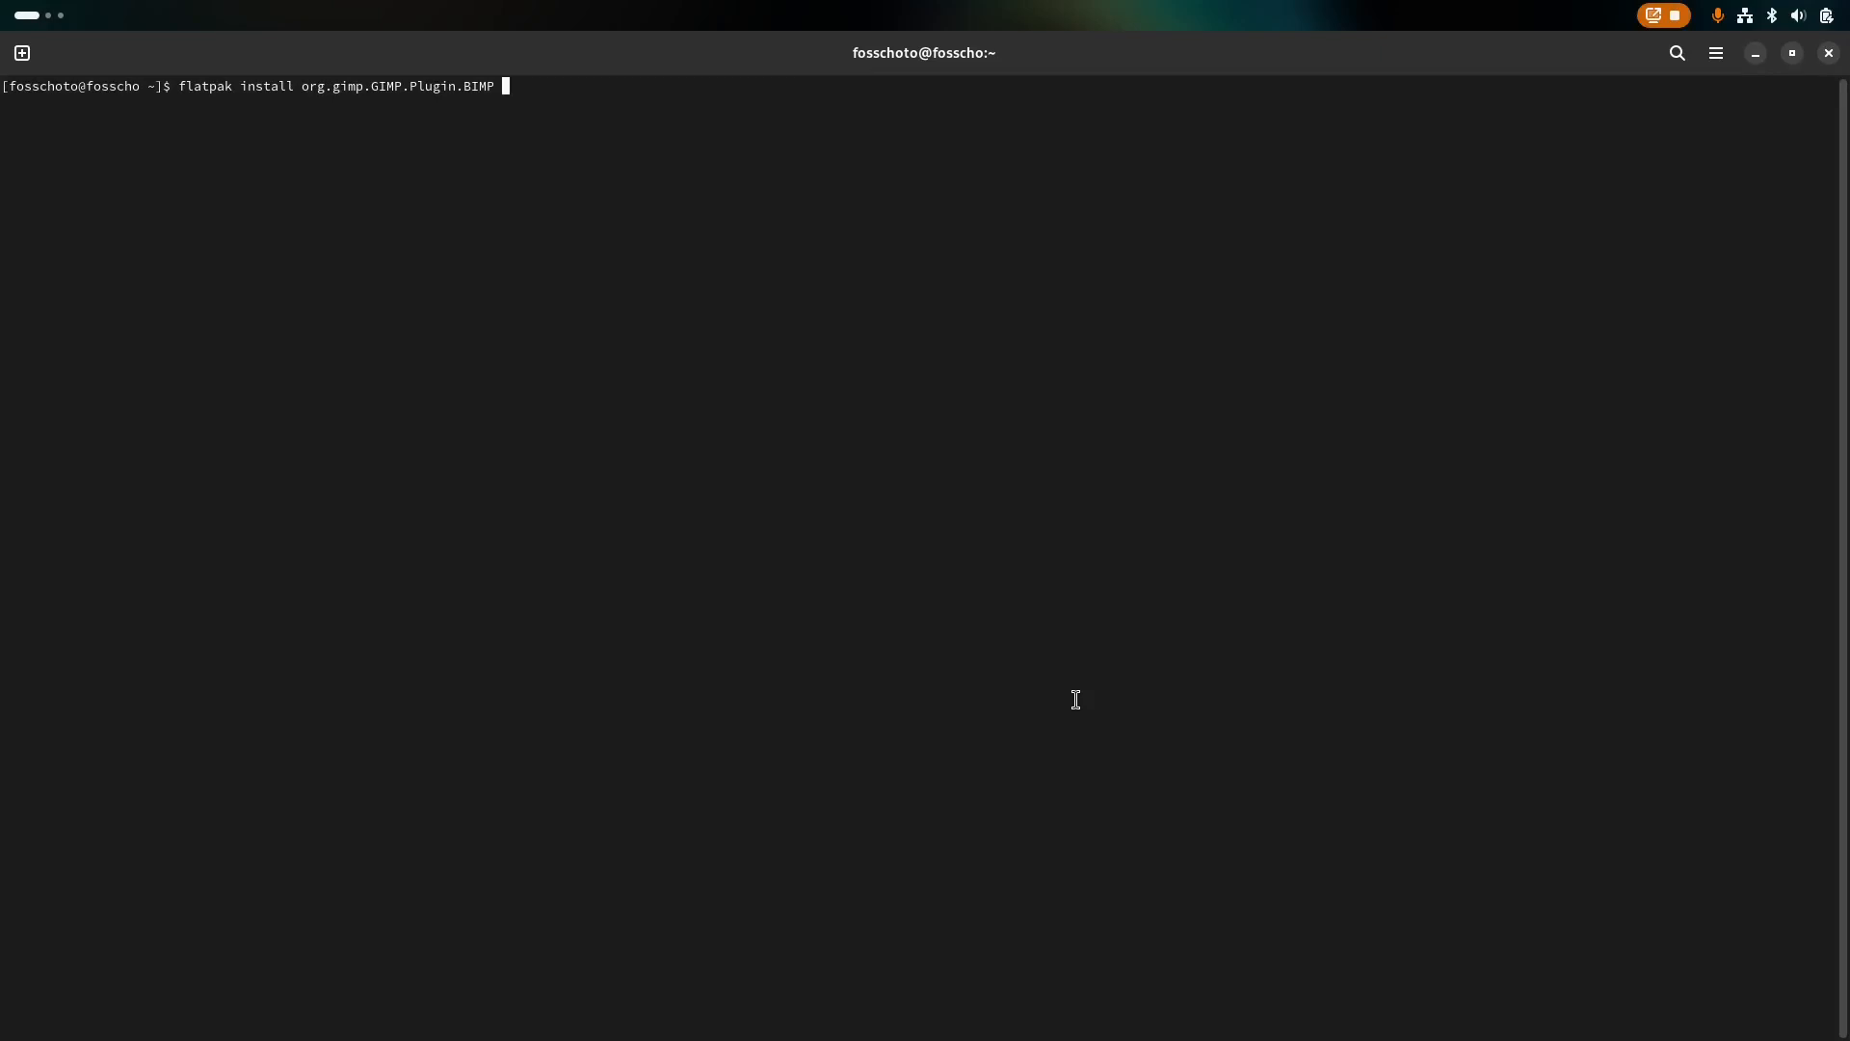
# - Install org.gimp.GIMP.Plugin.BIMP from Flathub, choosing the 2-40 branch and accepting the system installation changes
pyautogui.press('Return')
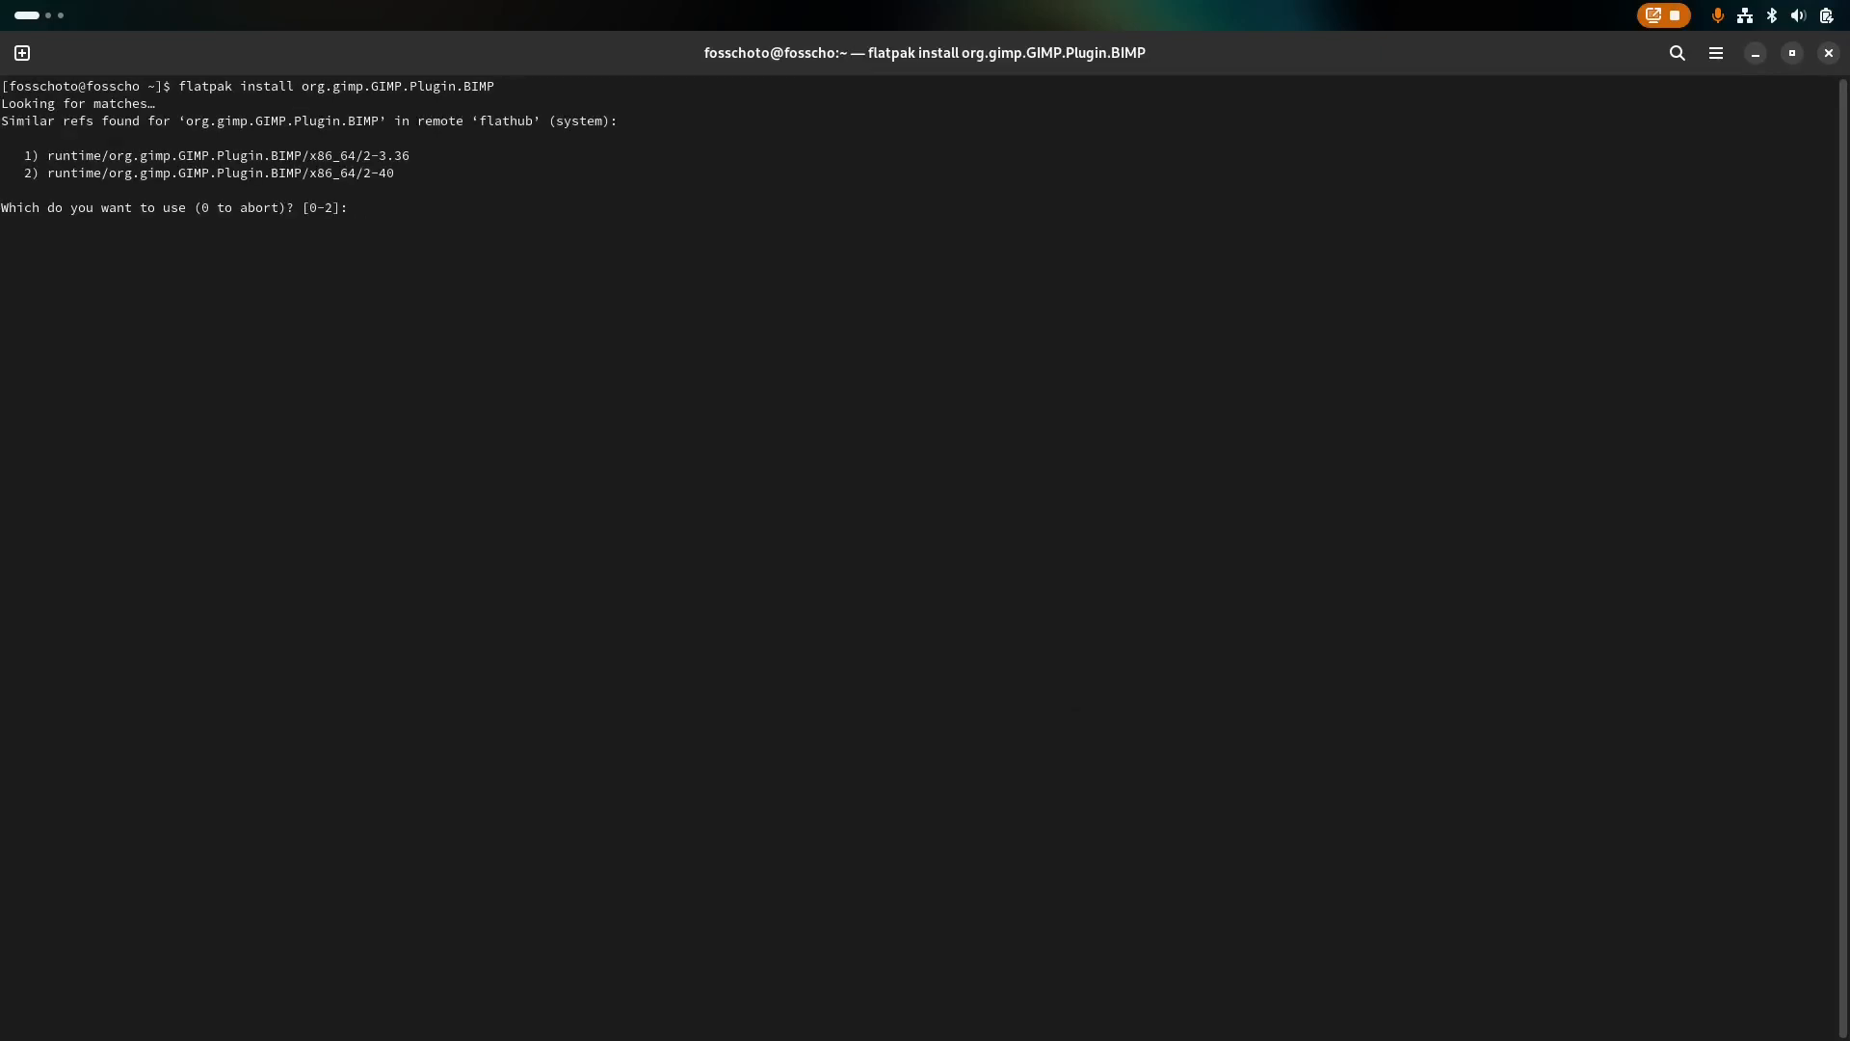
pyautogui.write('2')
pyautogui.press('Return')
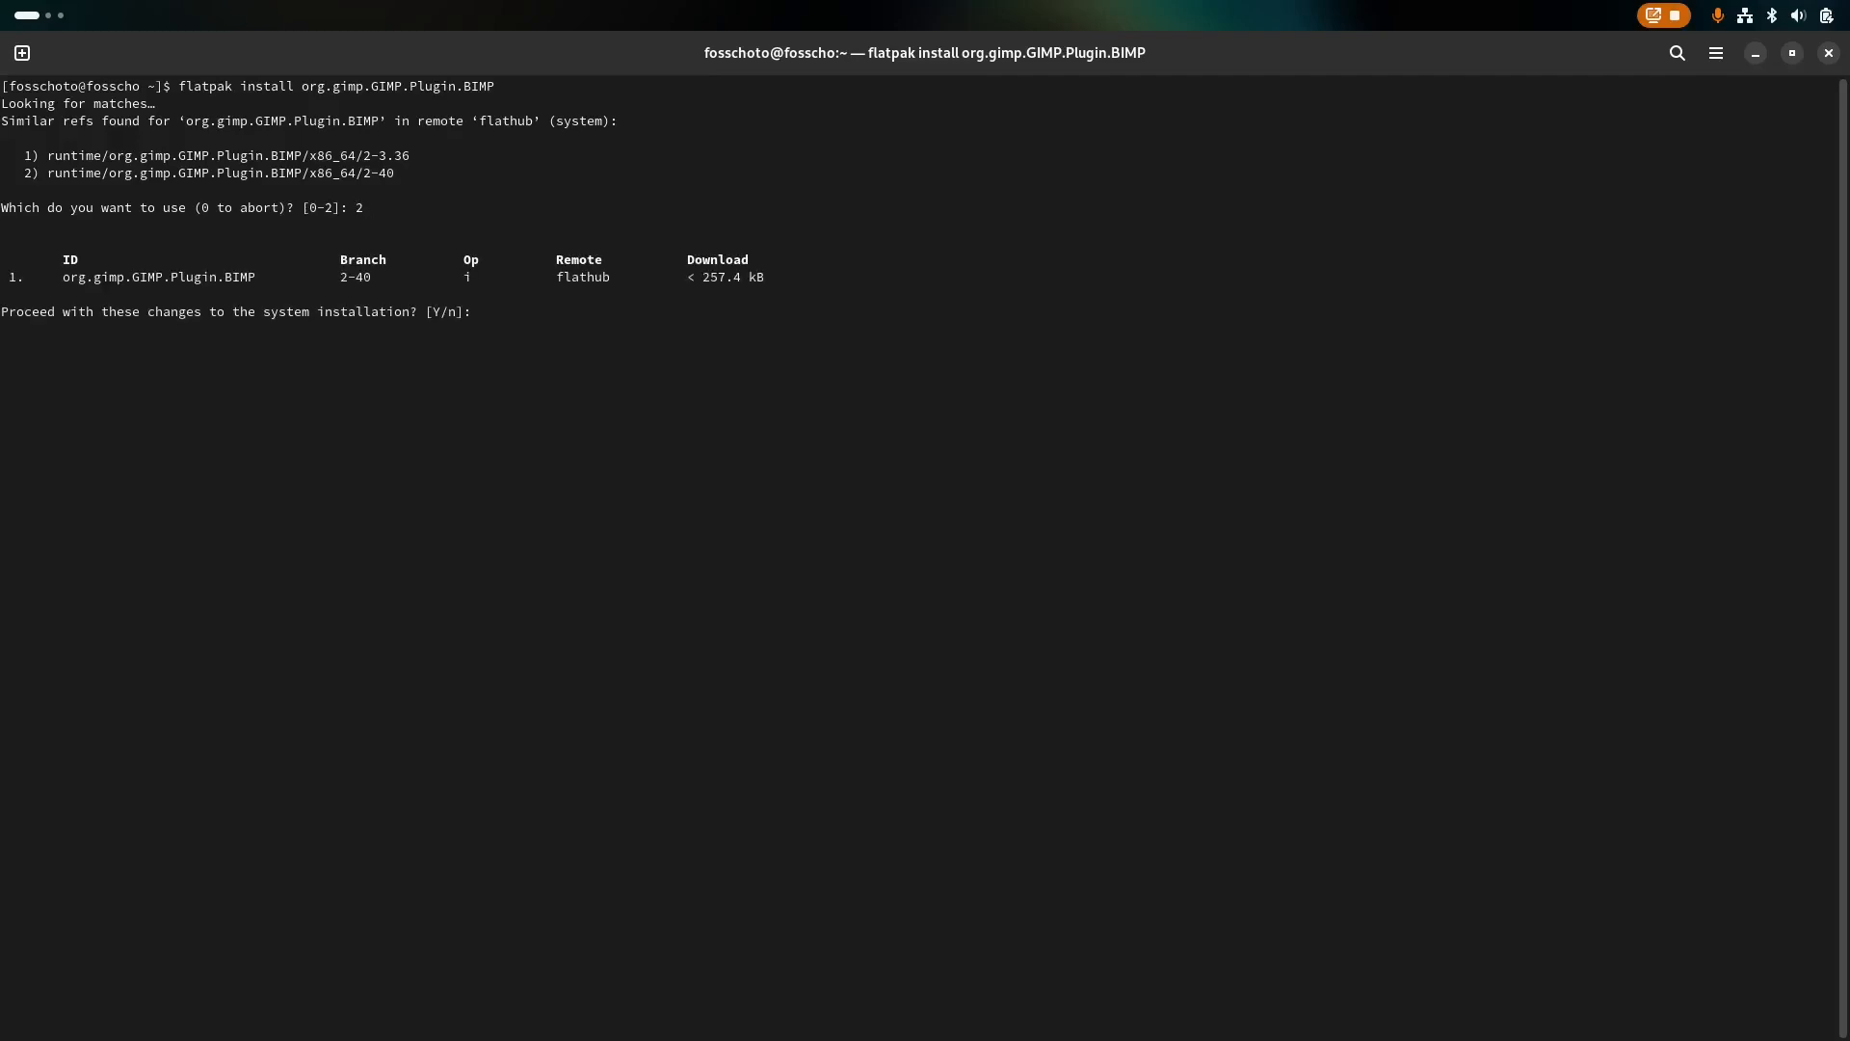
pyautogui.write('y')
pyautogui.press('Return')
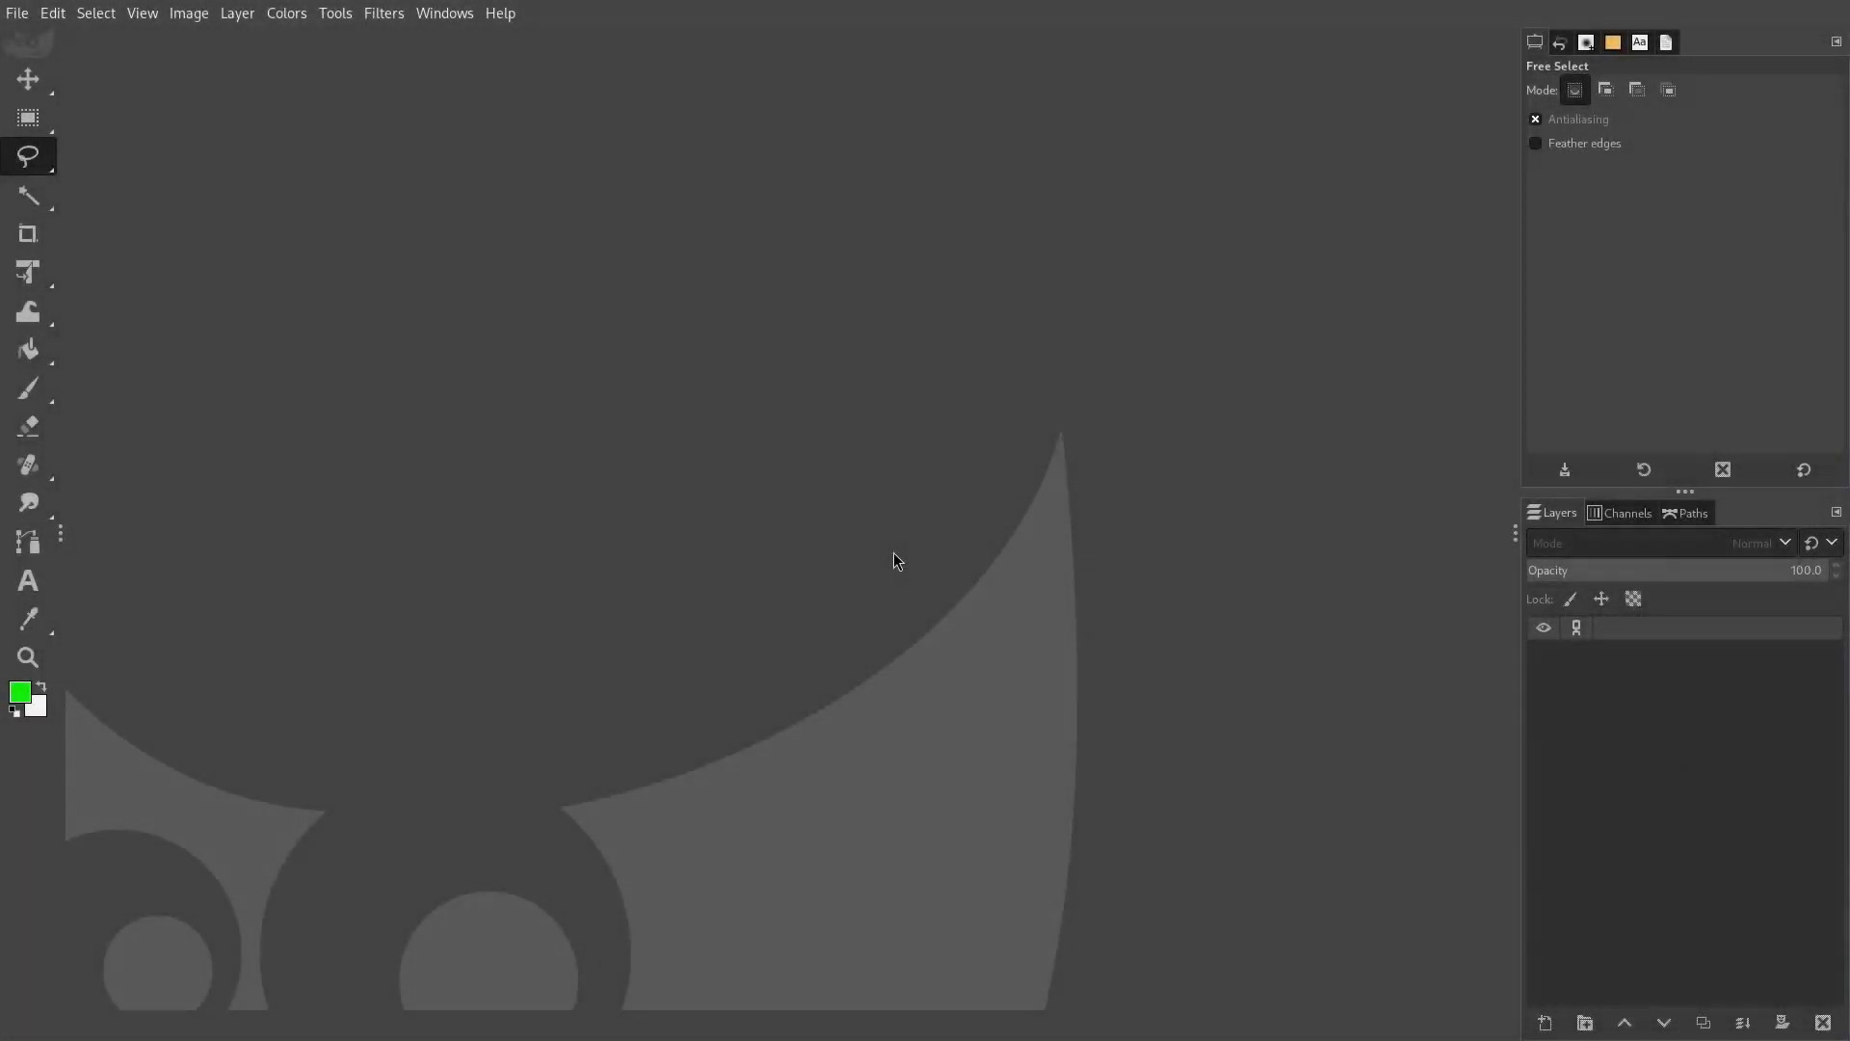
# - Start Batch Image Manipulation in GIMP and add the images folder from Pictures as input
pyautogui.click(18, 12)
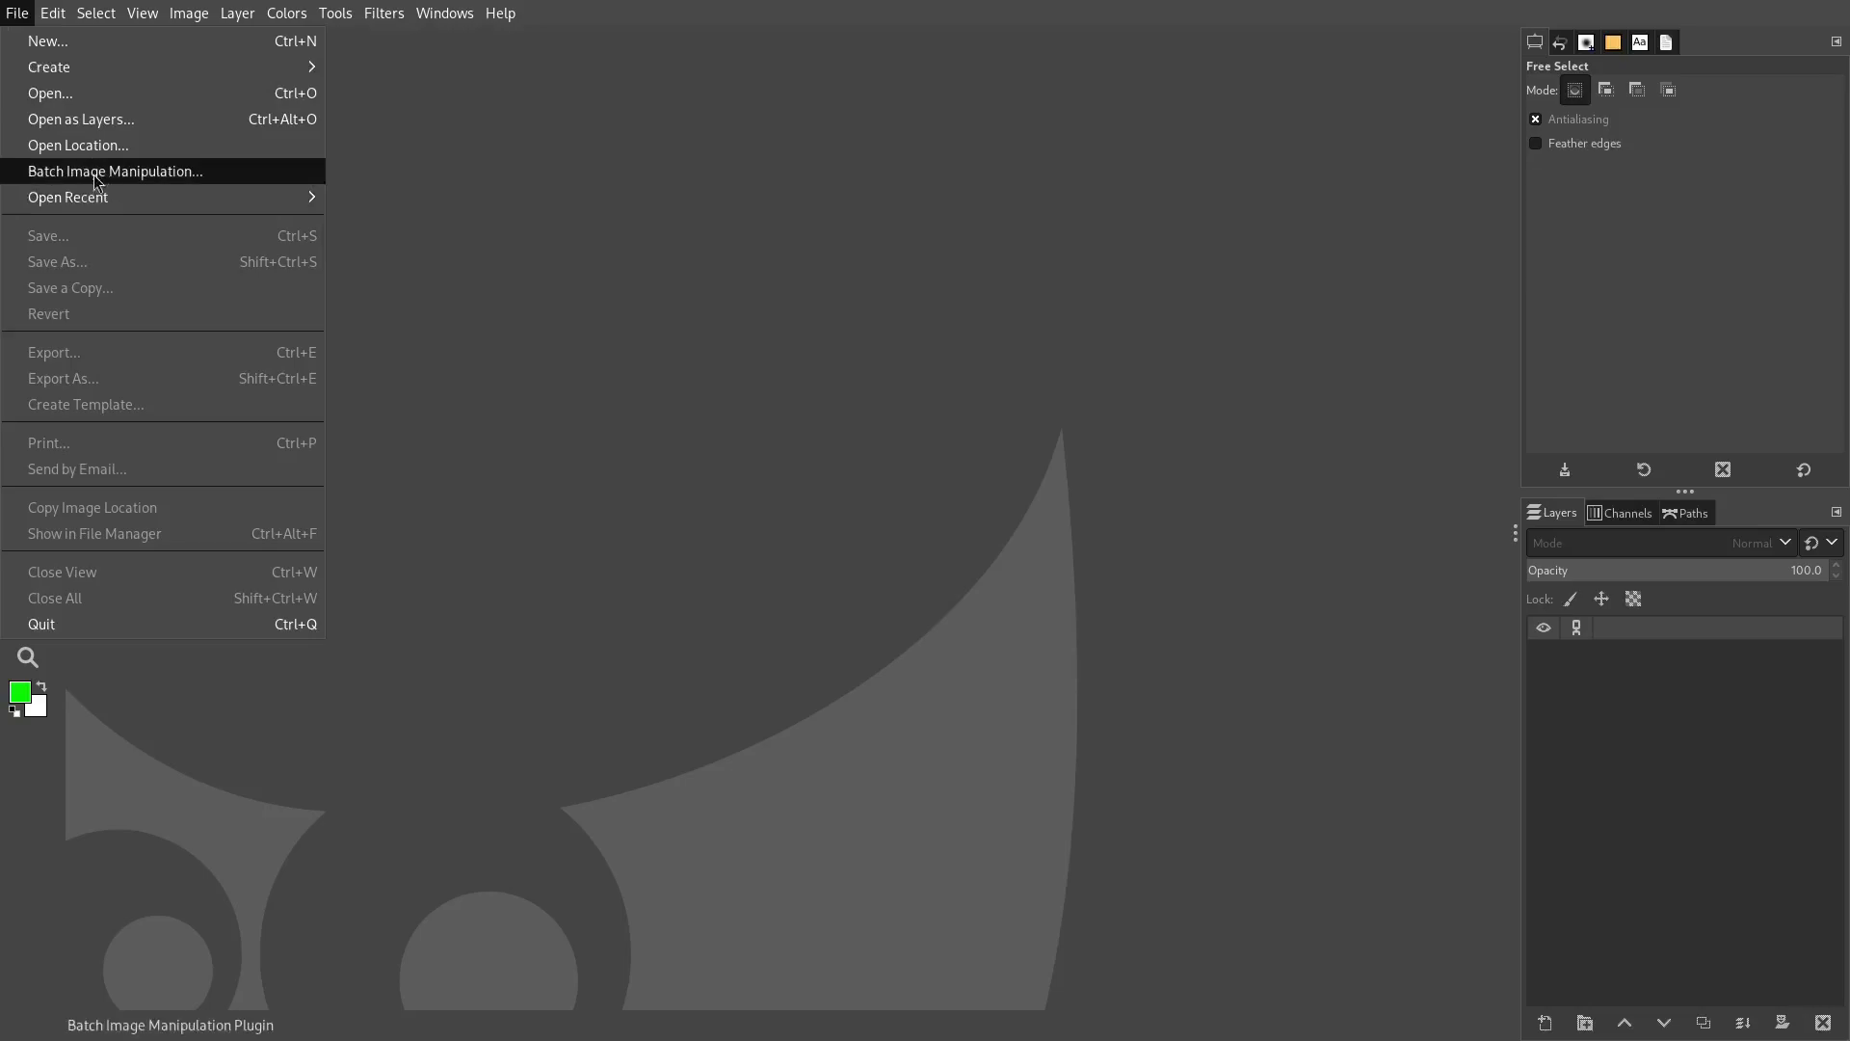
pyautogui.click(140, 172)
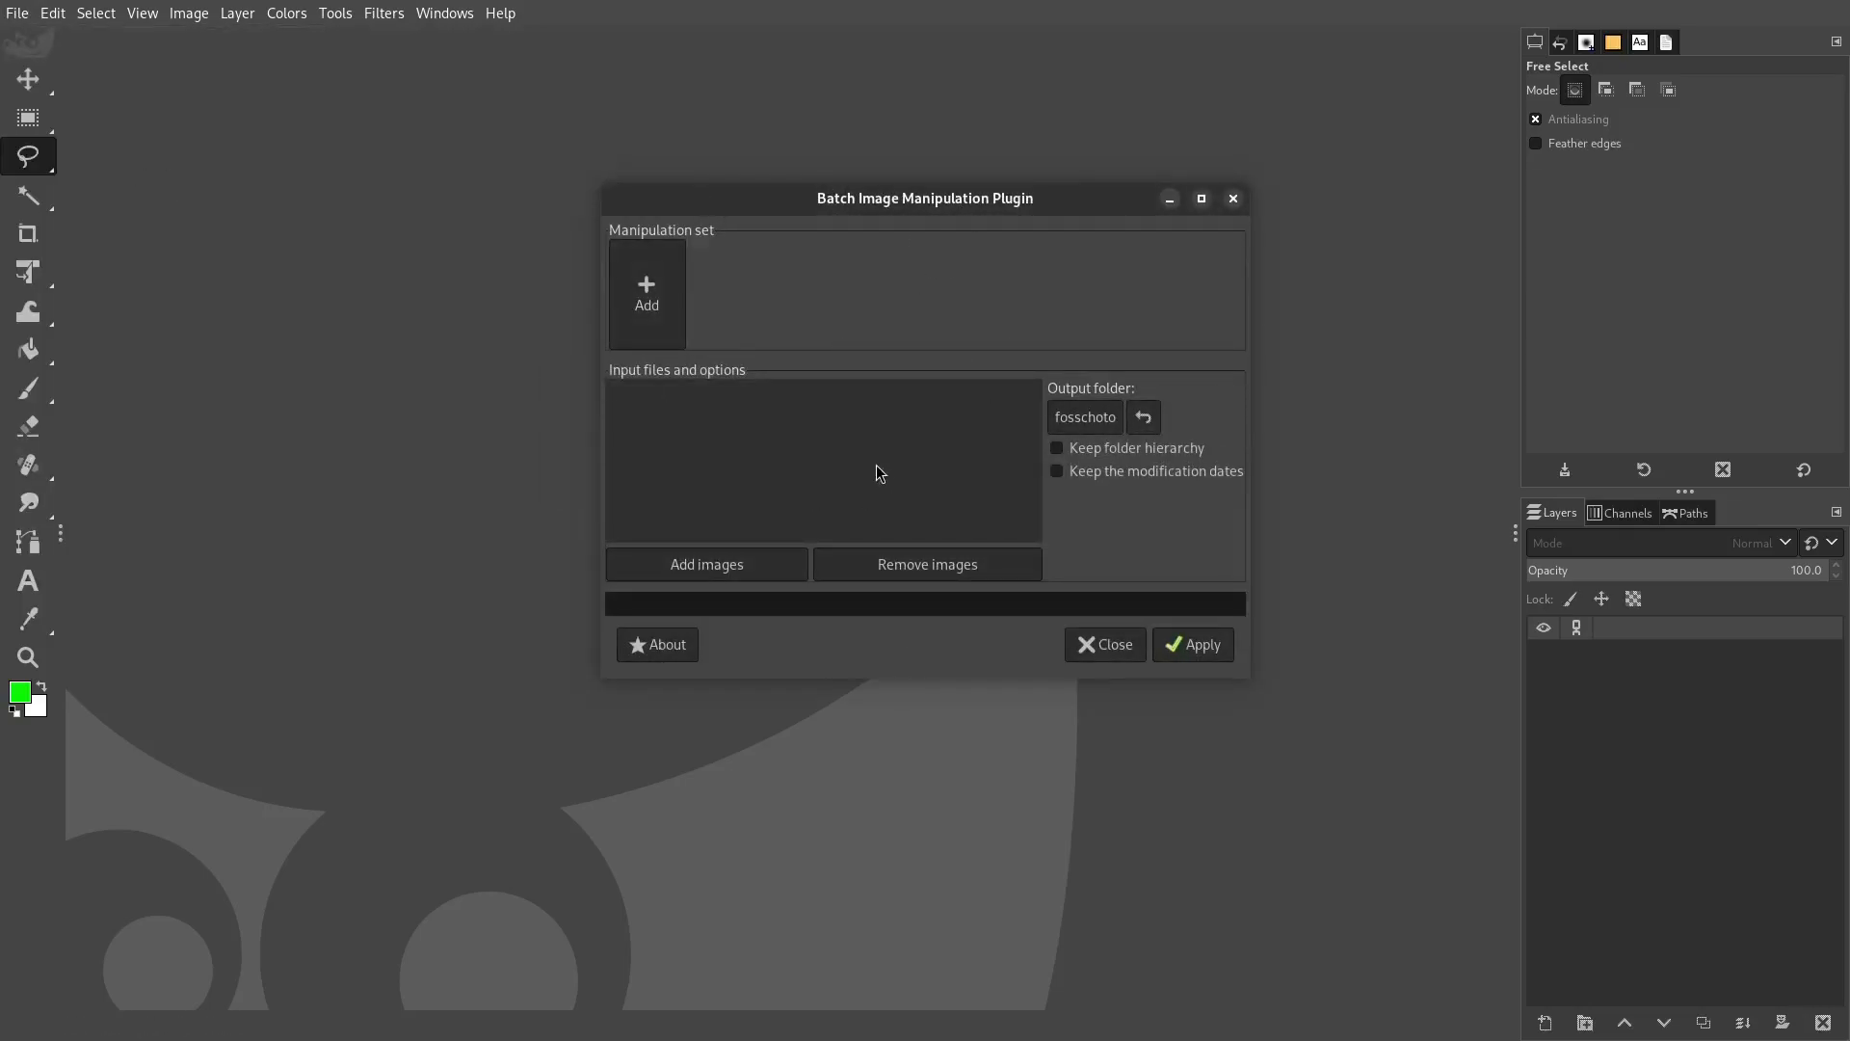
pyautogui.click(715, 575)
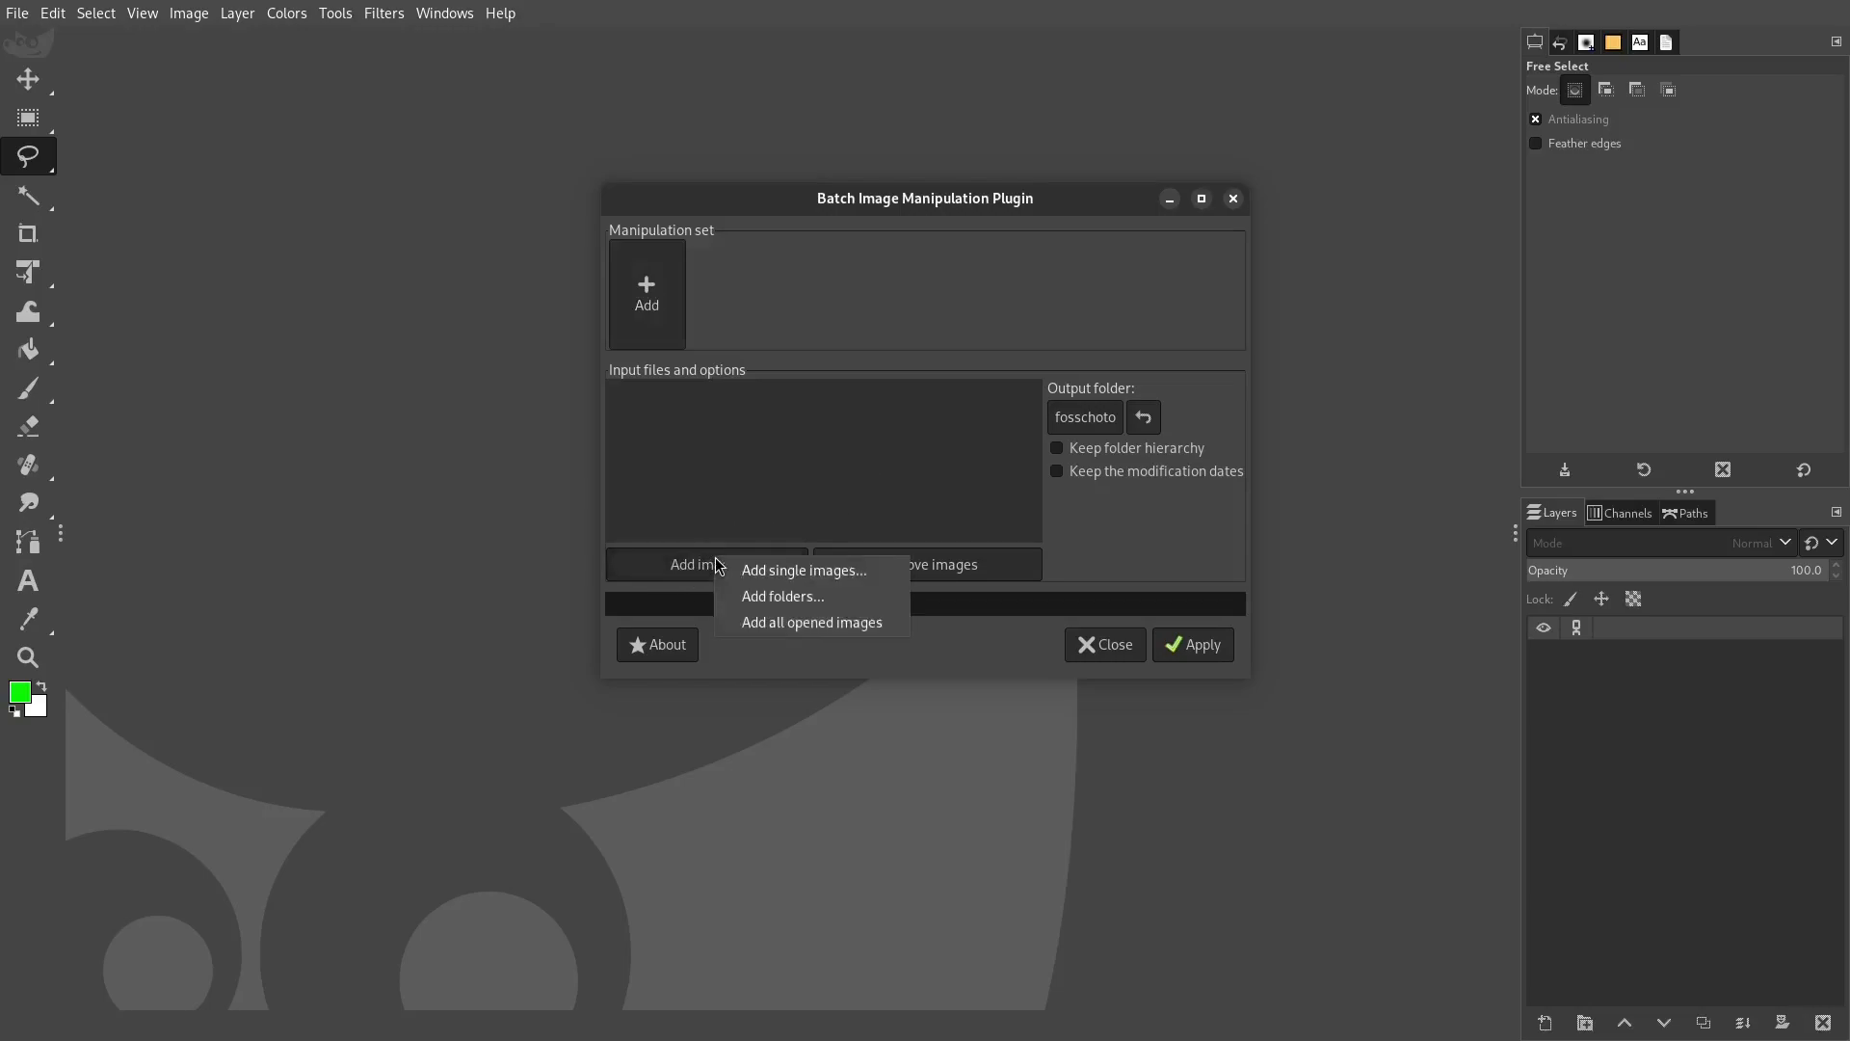
pyautogui.click(782, 599)
pyautogui.doubleClick(144, 147)
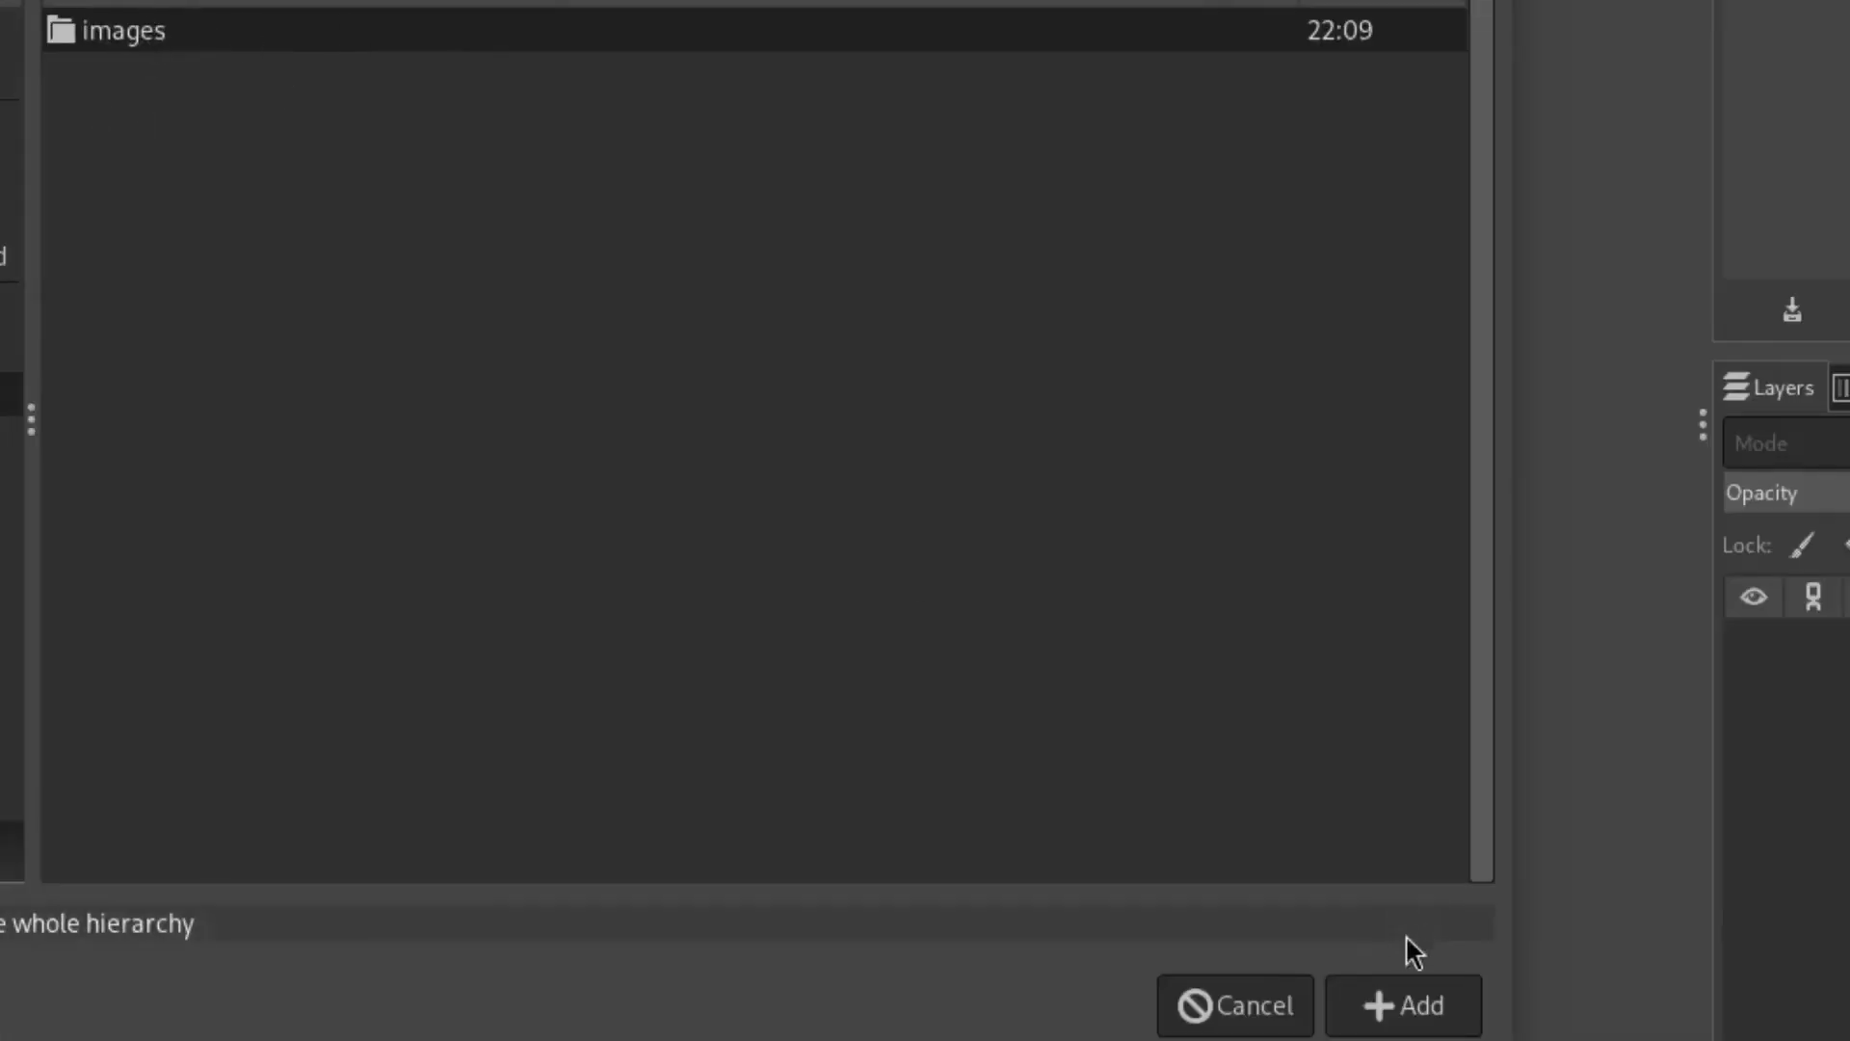
pyautogui.click(1409, 1004)
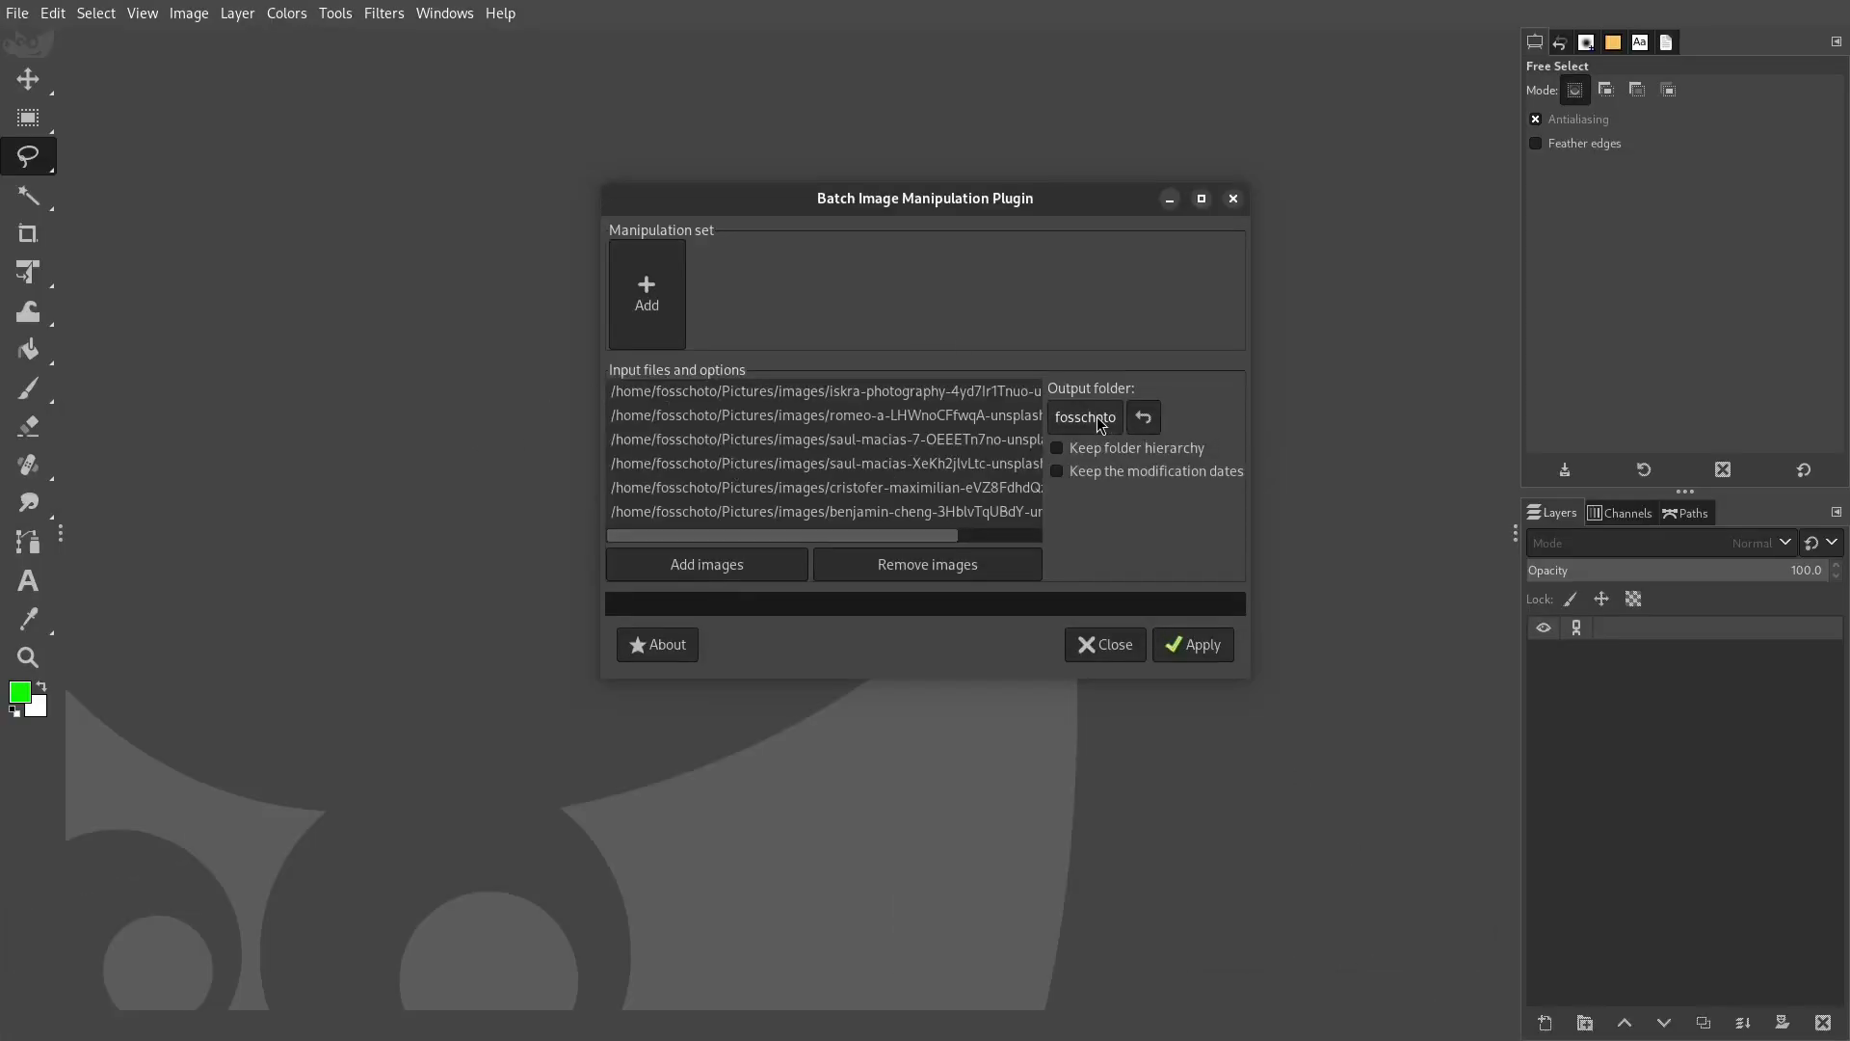
# - Add a color correction to the manipulation set with grayscale conversion and slightly raised contrast
pyautogui.click(645, 282)
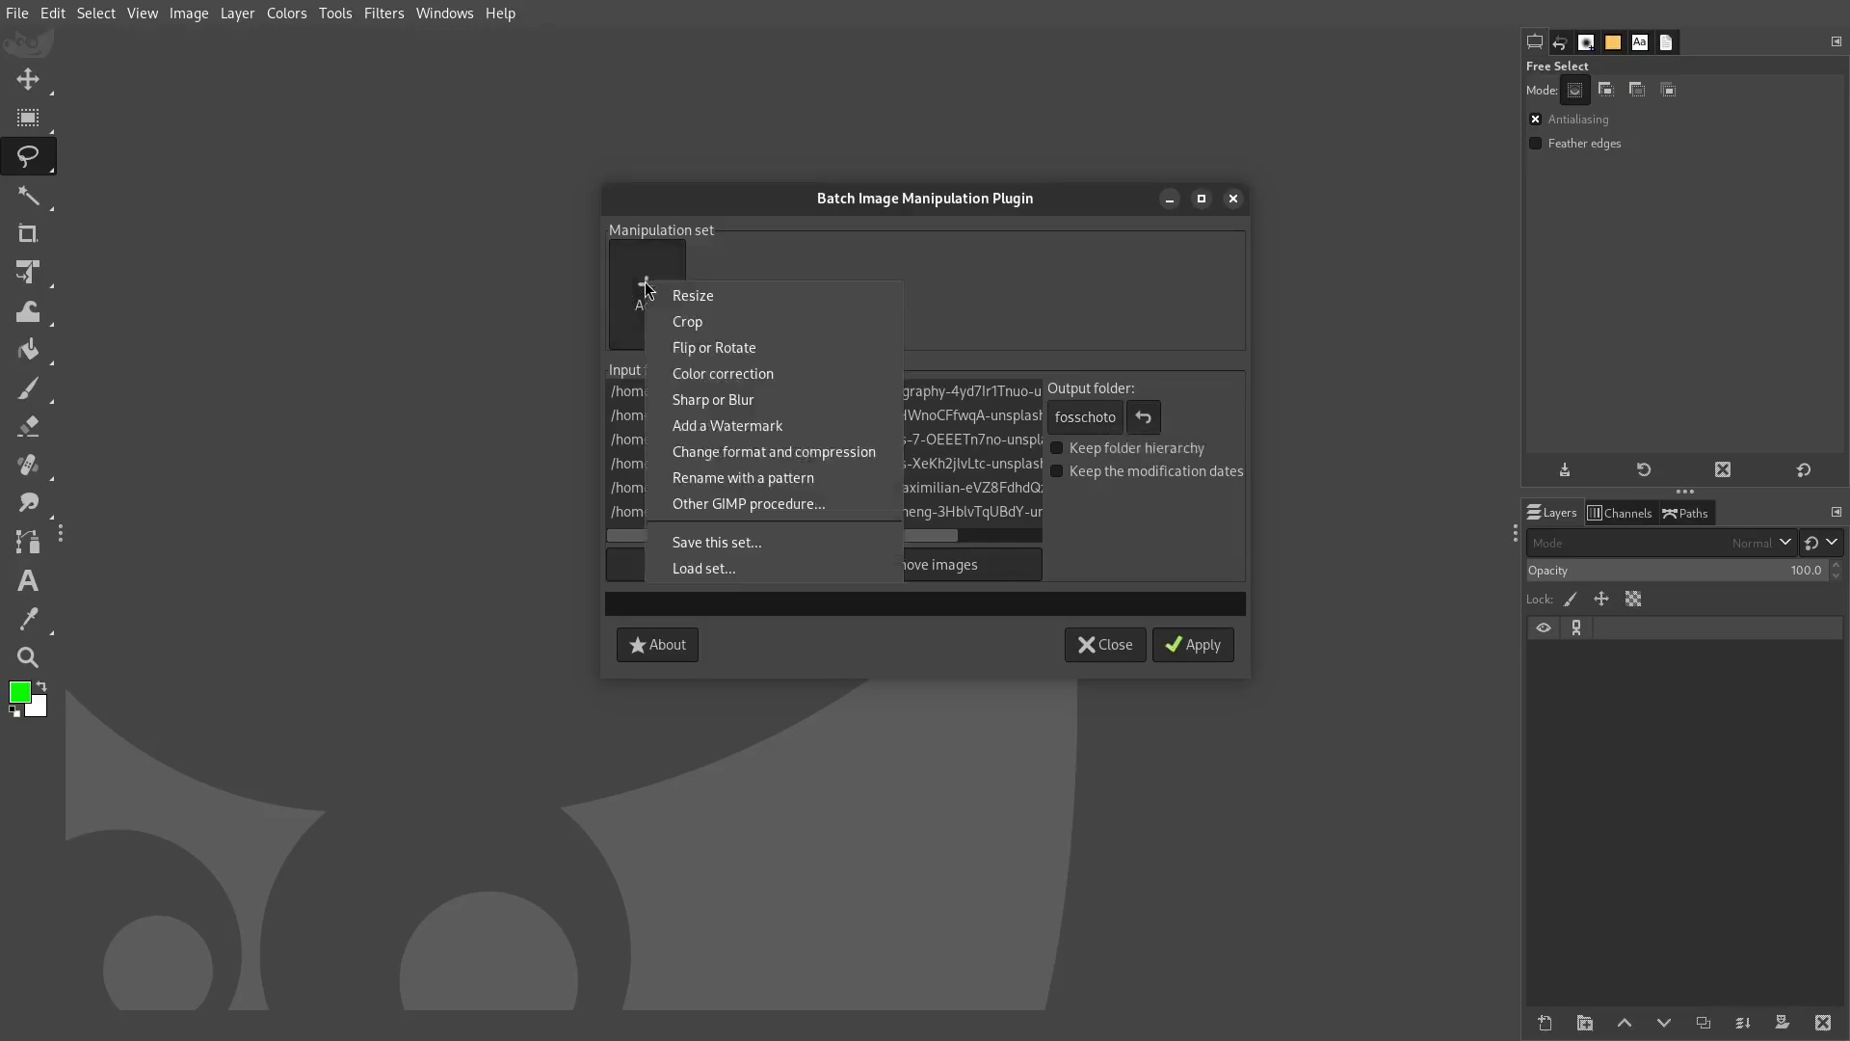
pyautogui.click(828, 374)
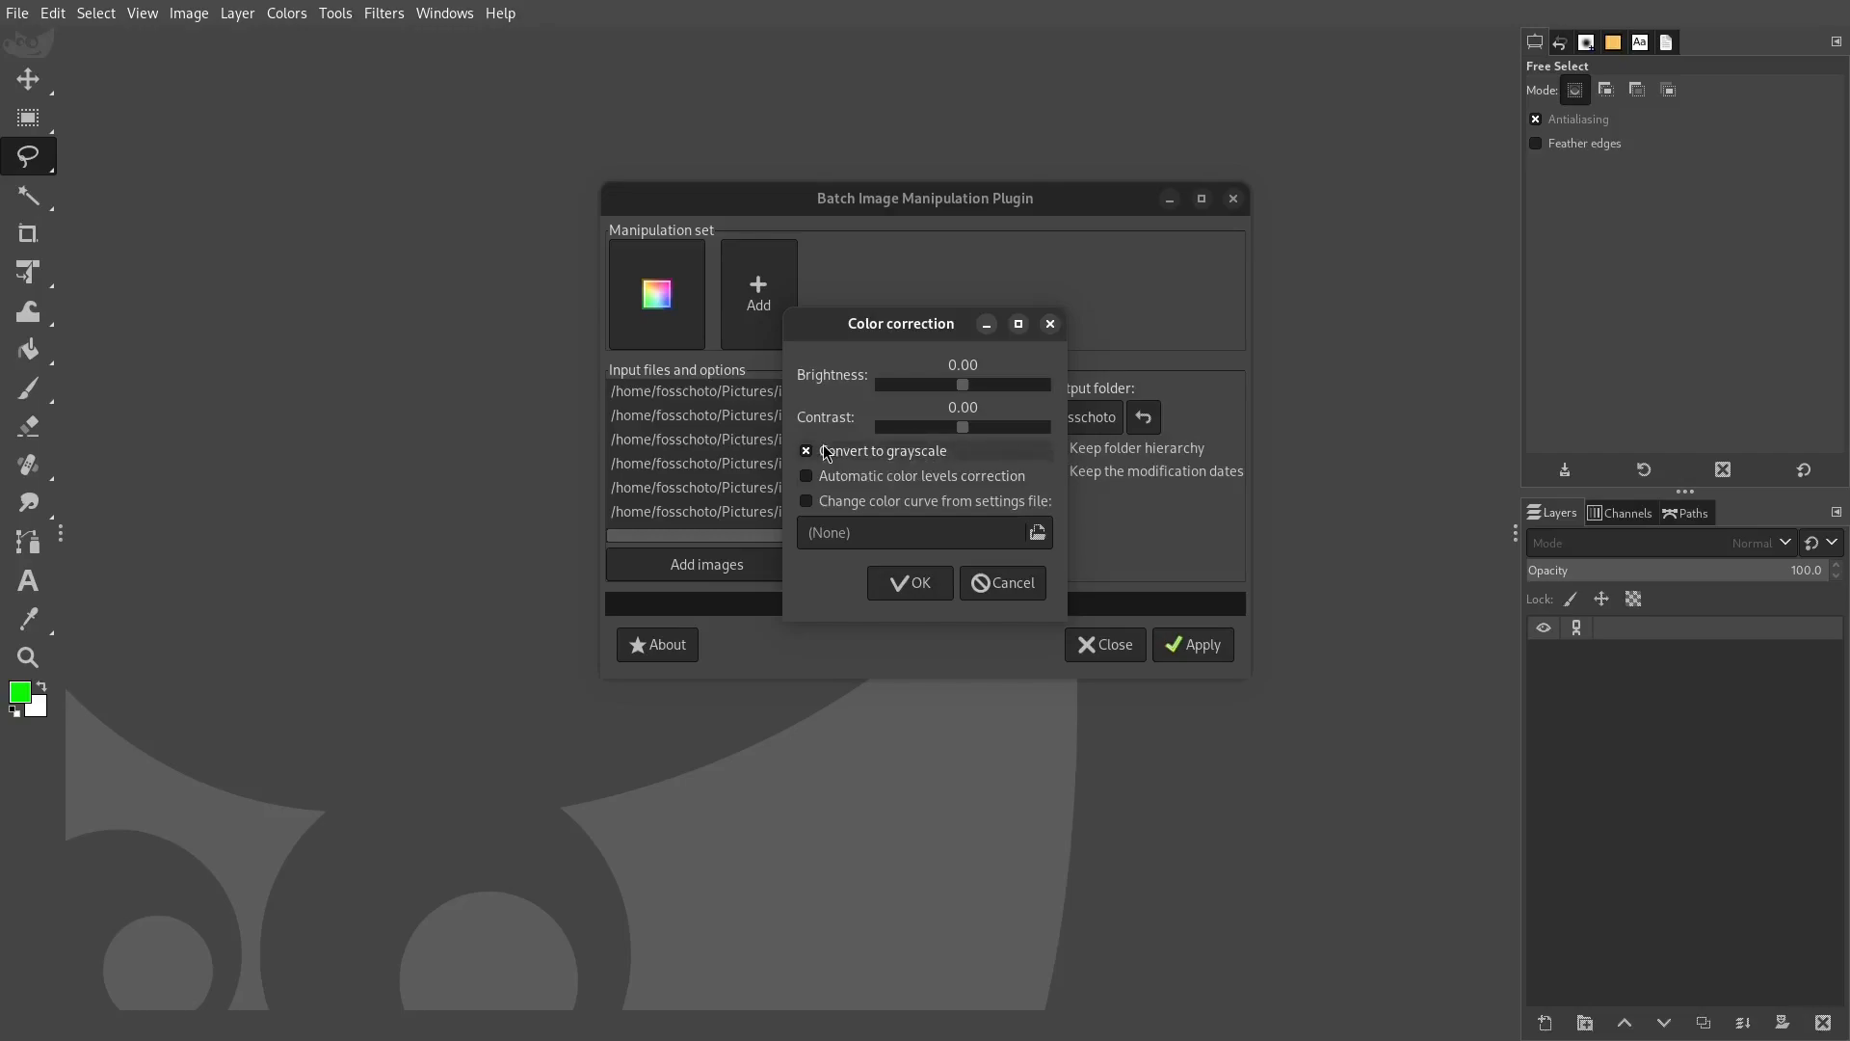
pyautogui.moveTo(967, 427); pyautogui.dragTo(980, 426)
pyautogui.click(917, 585)
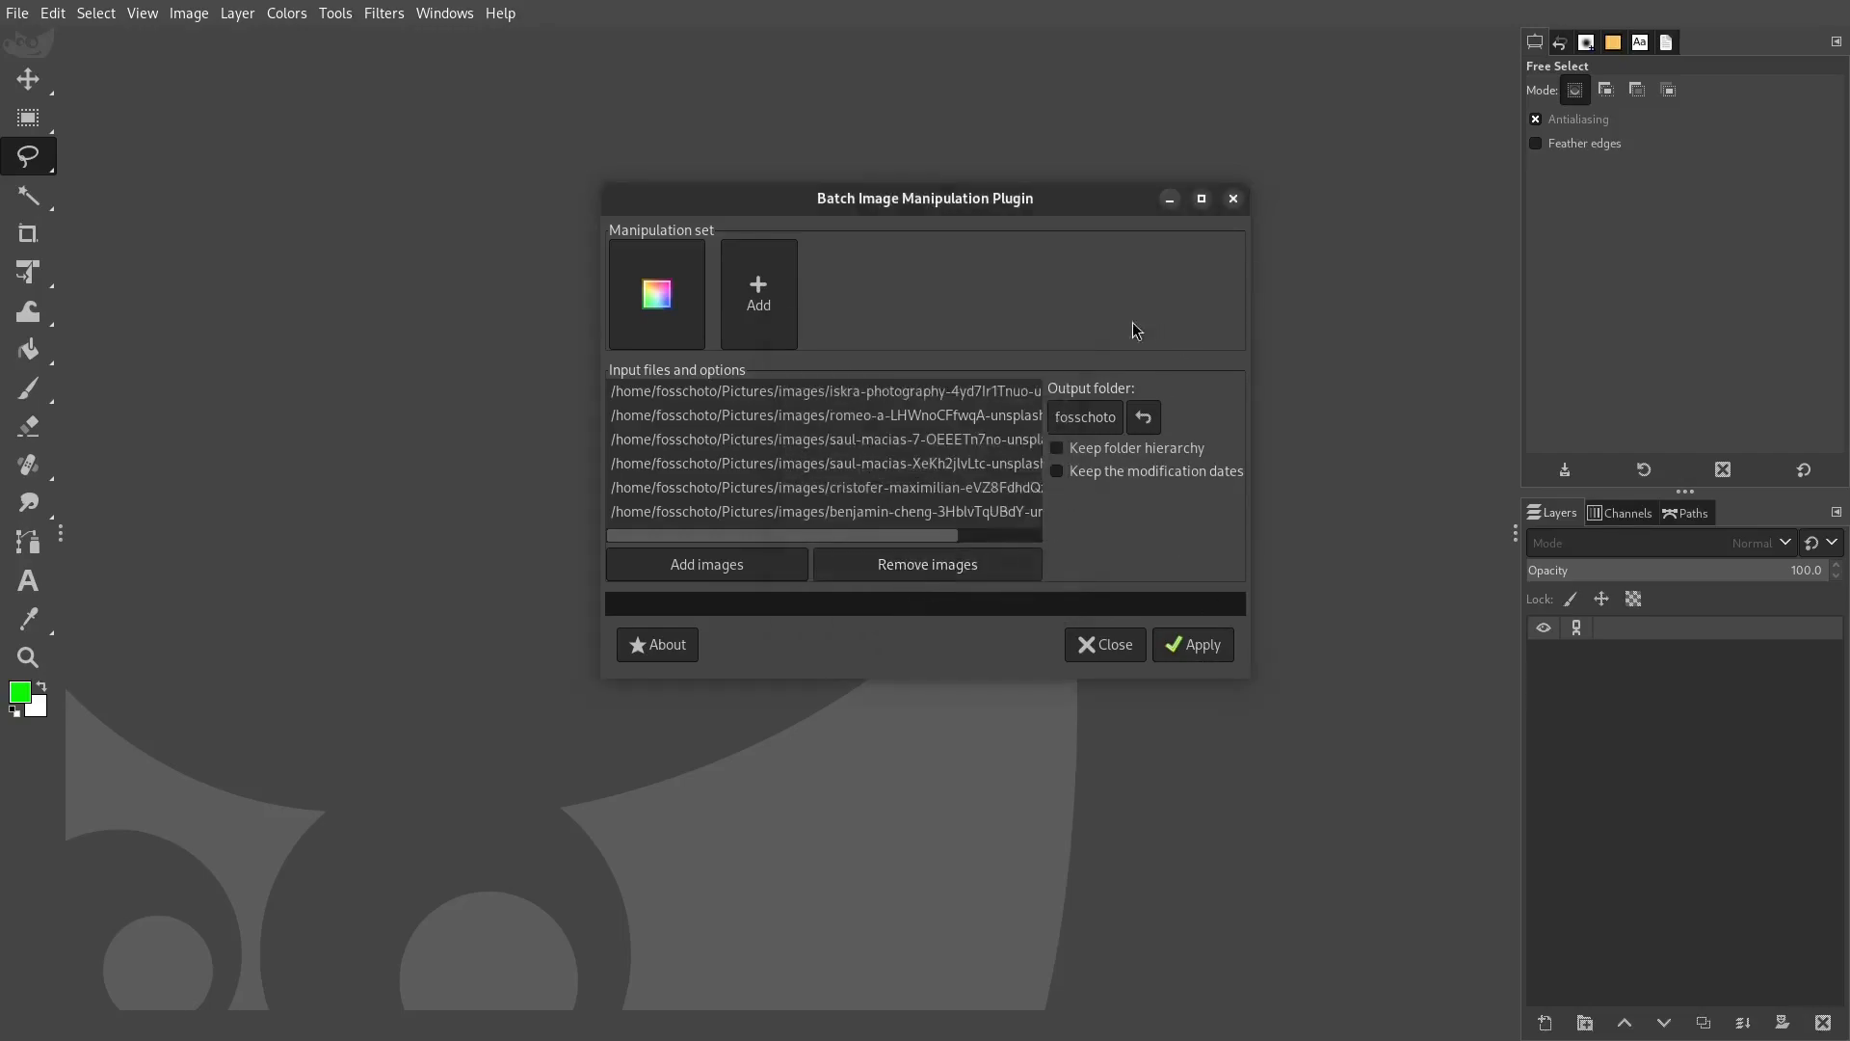
# - Create an images_grayscale folder in Pictures as the output folder, and apply the batch before closing the plugin
pyautogui.click(1083, 418)
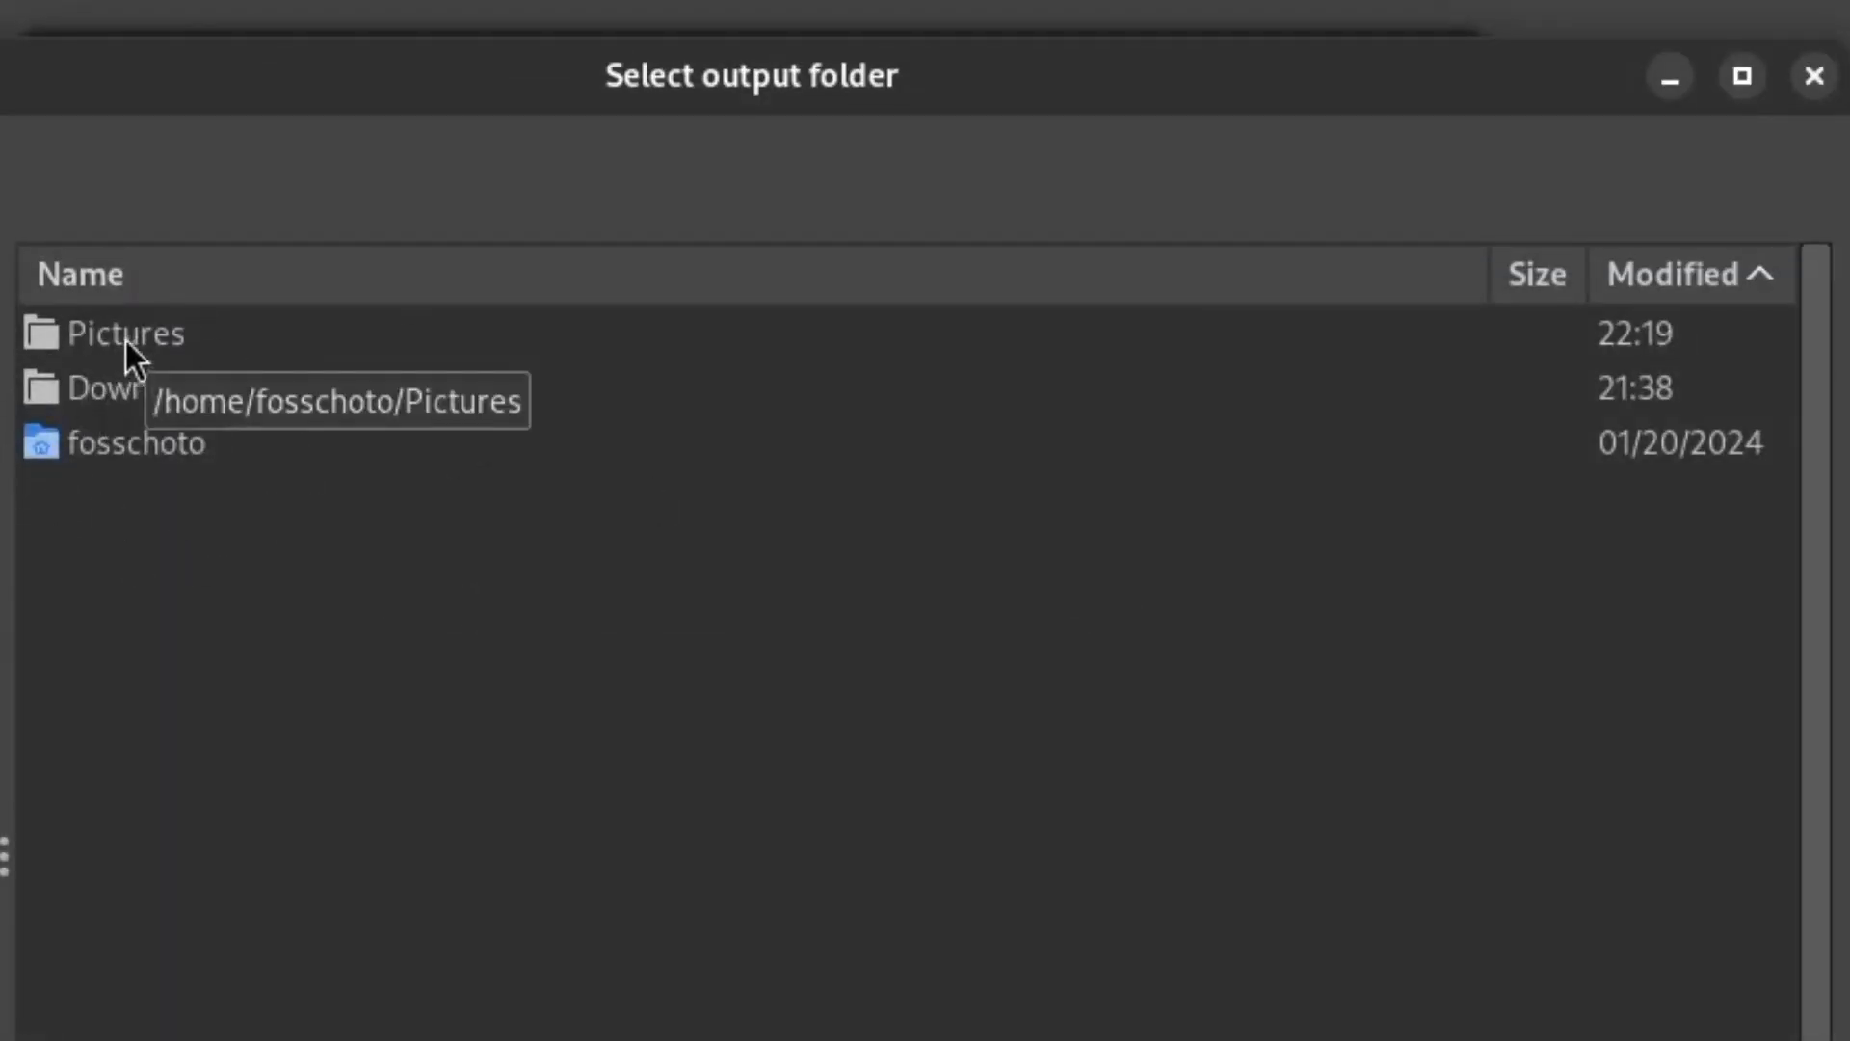
pyautogui.doubleClick(123, 339)
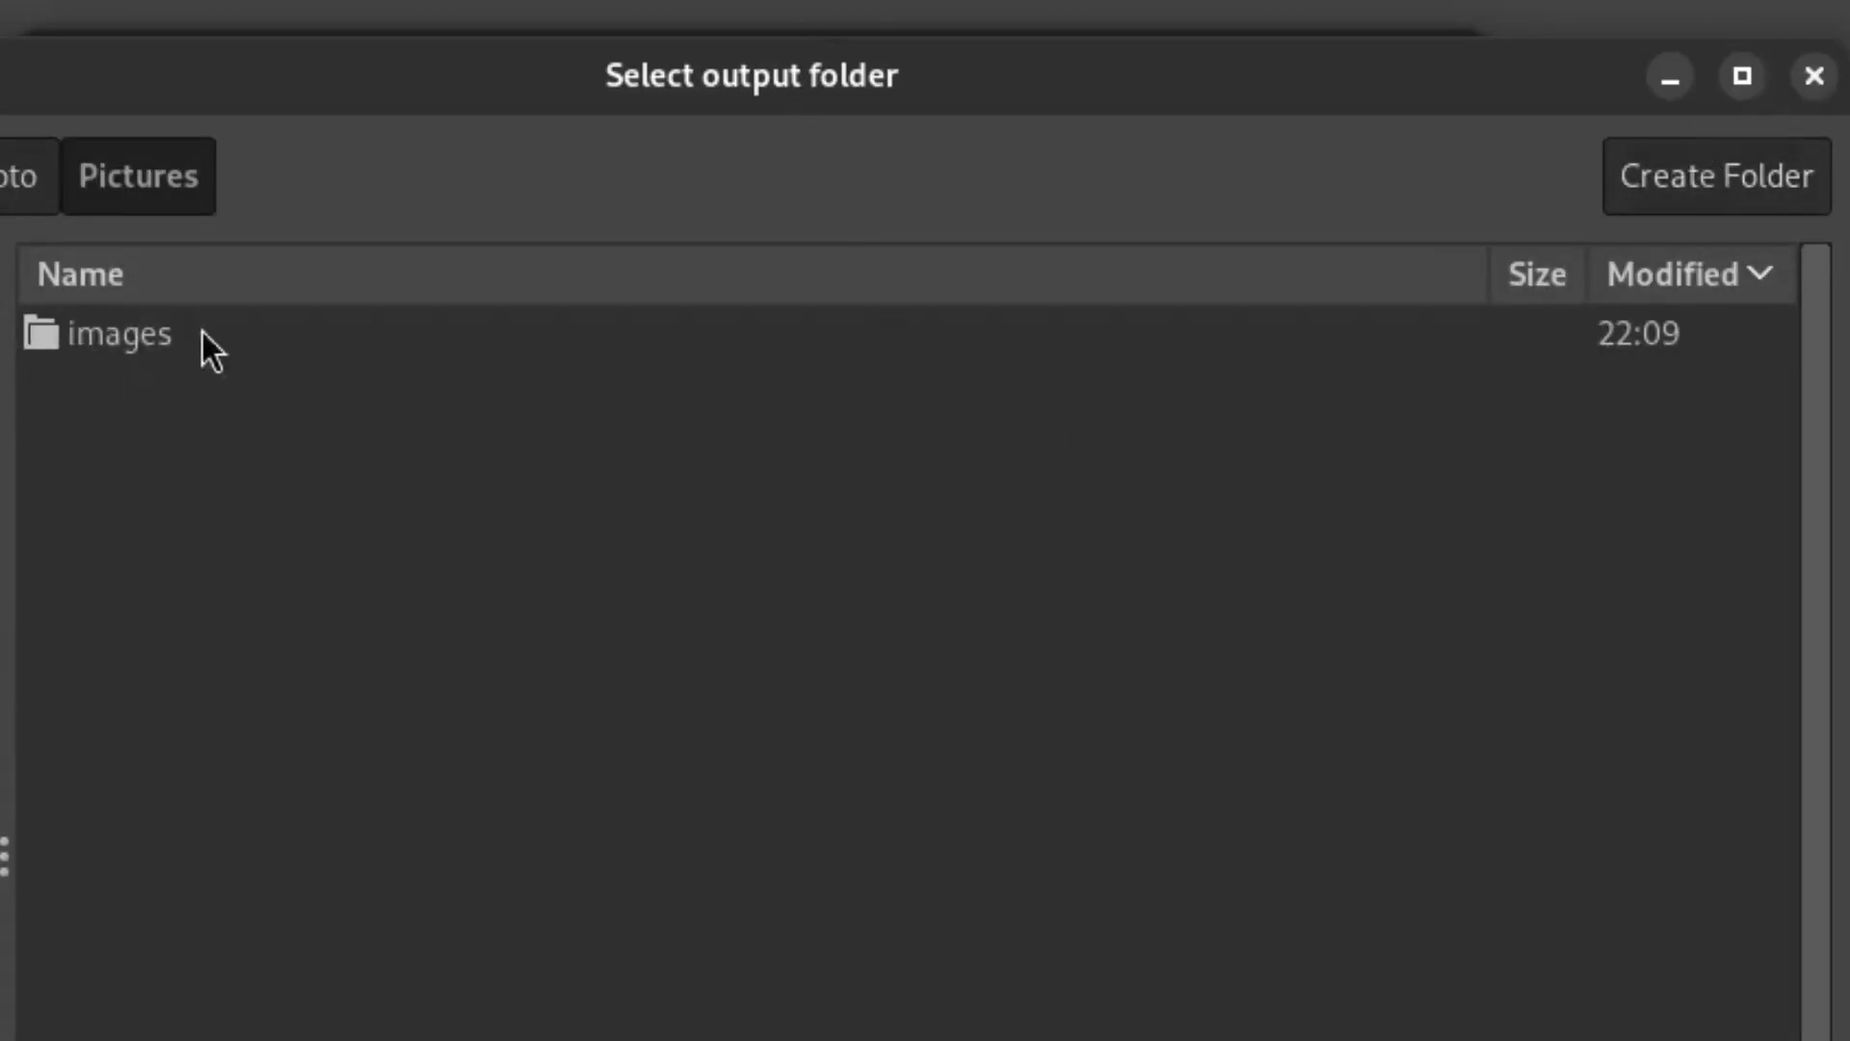
pyautogui.click(1742, 192)
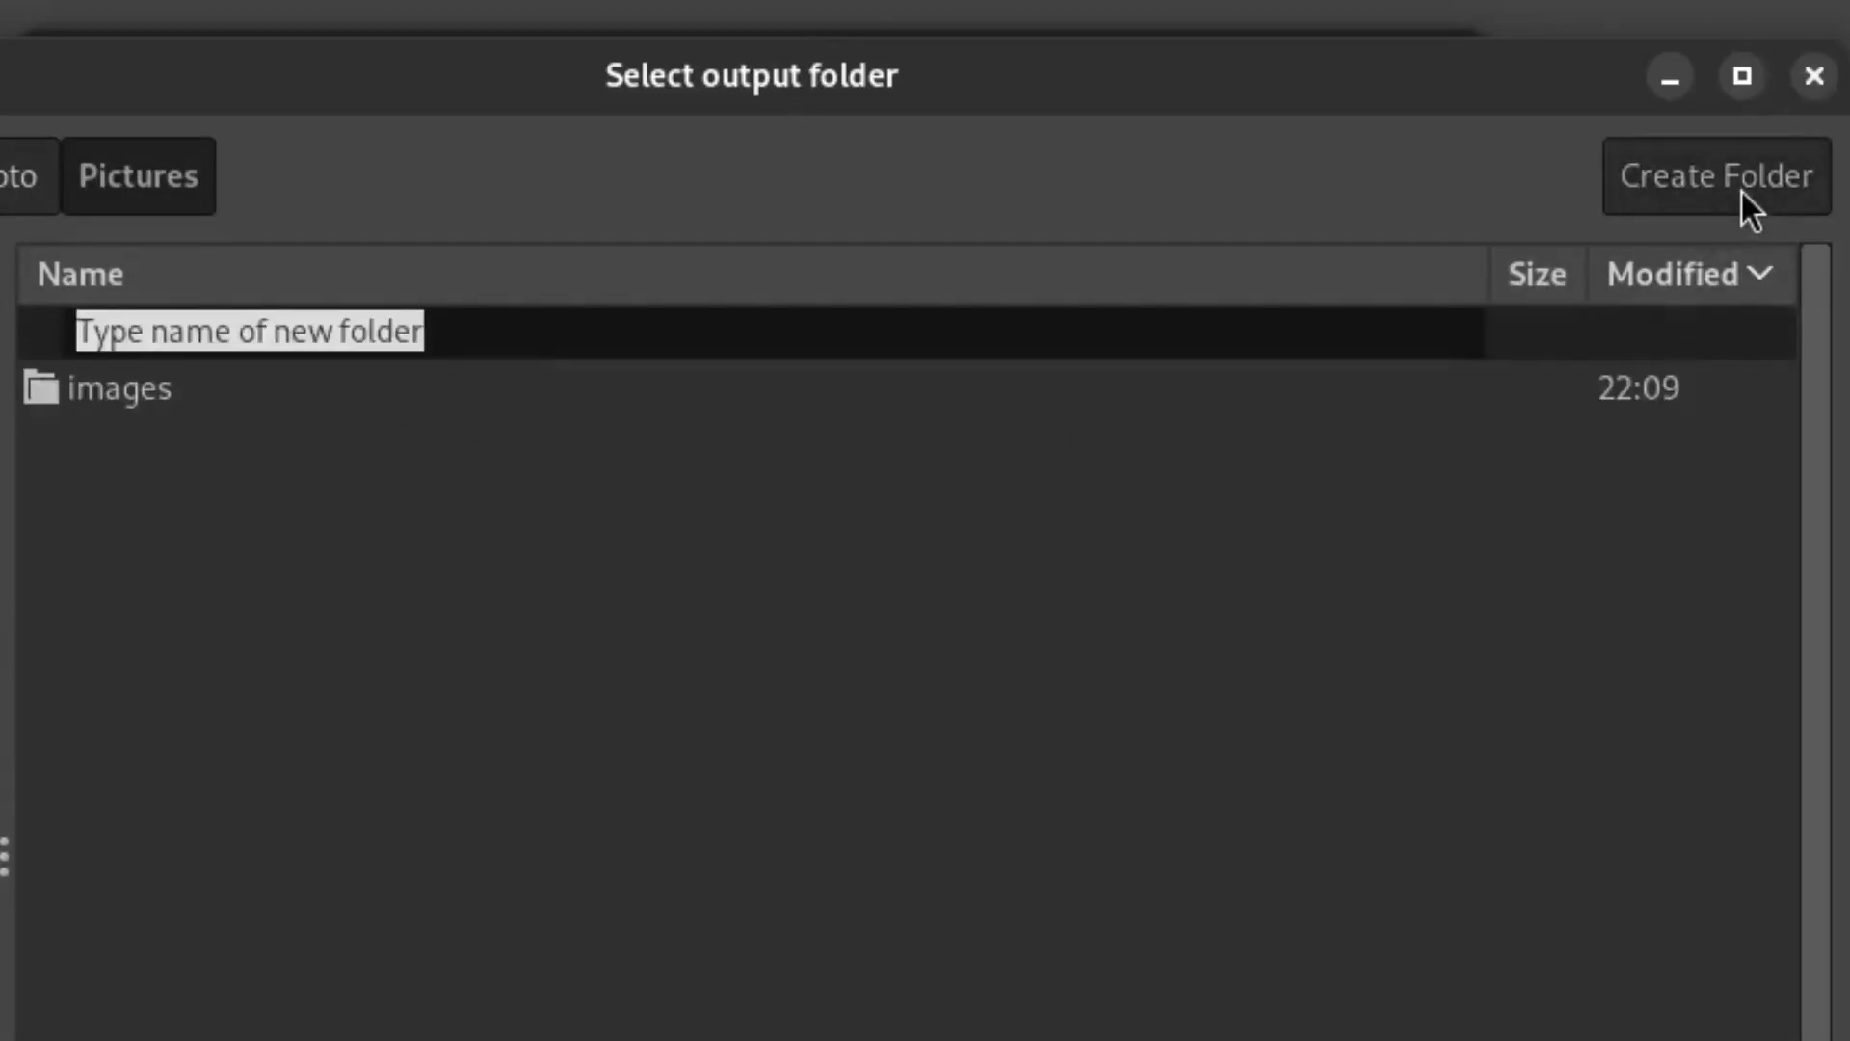
pyautogui.write('iamges')
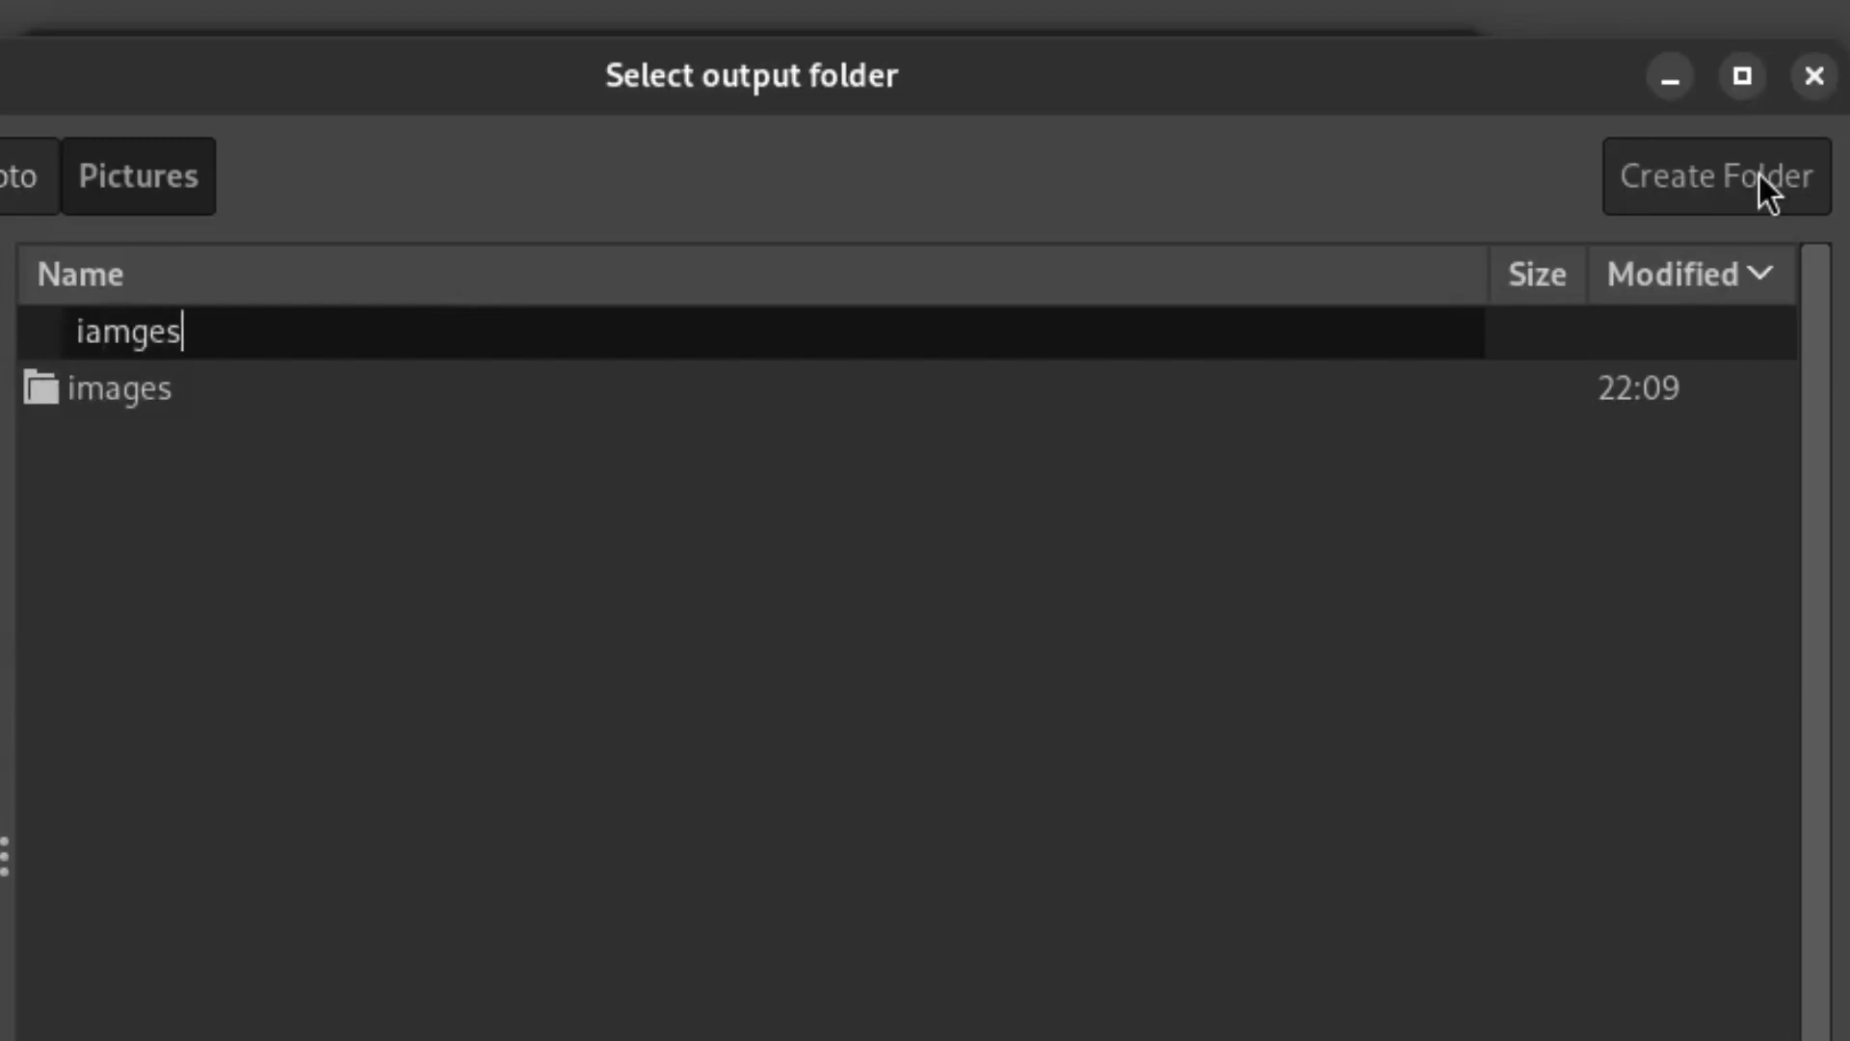
pyautogui.press('BackSpace')
pyautogui.press('BackSpace')
pyautogui.press('BackSpace')
pyautogui.press('BackSpace')
pyautogui.press('BackSpace')
pyautogui.write('ma')
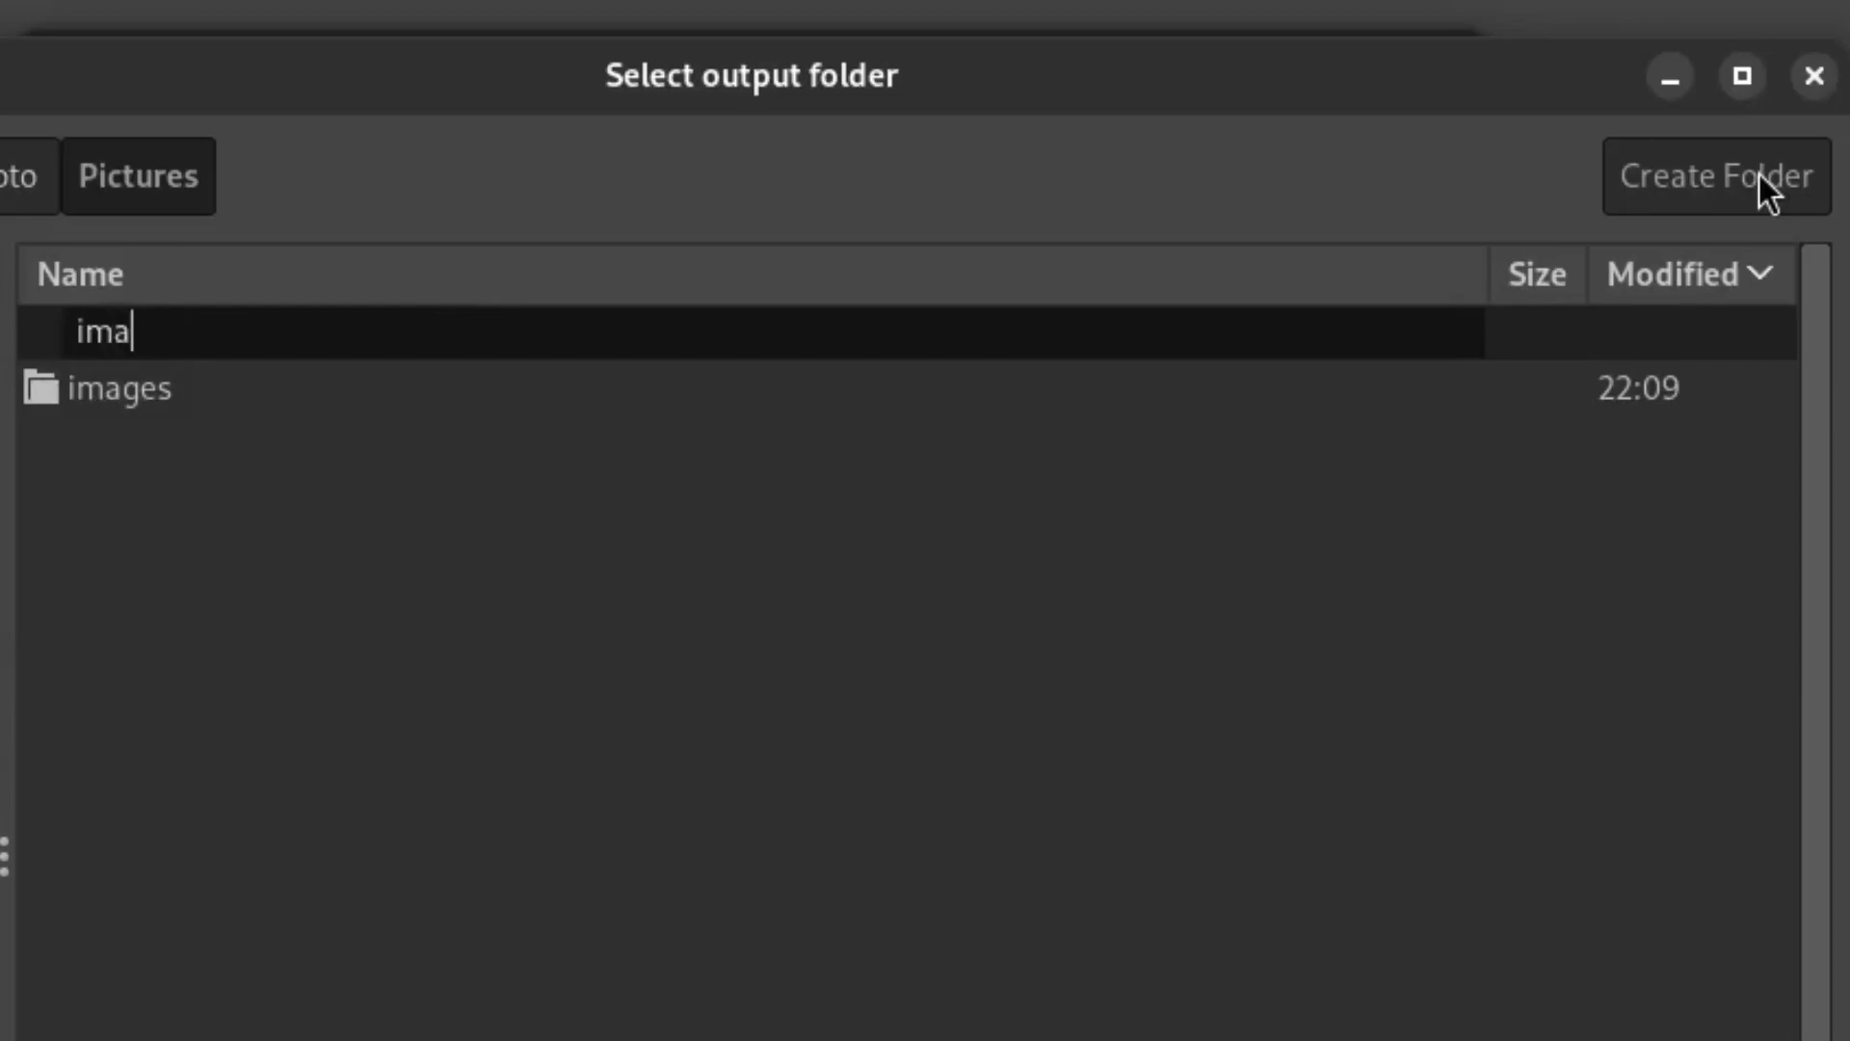
pyautogui.write('ges_graysc')
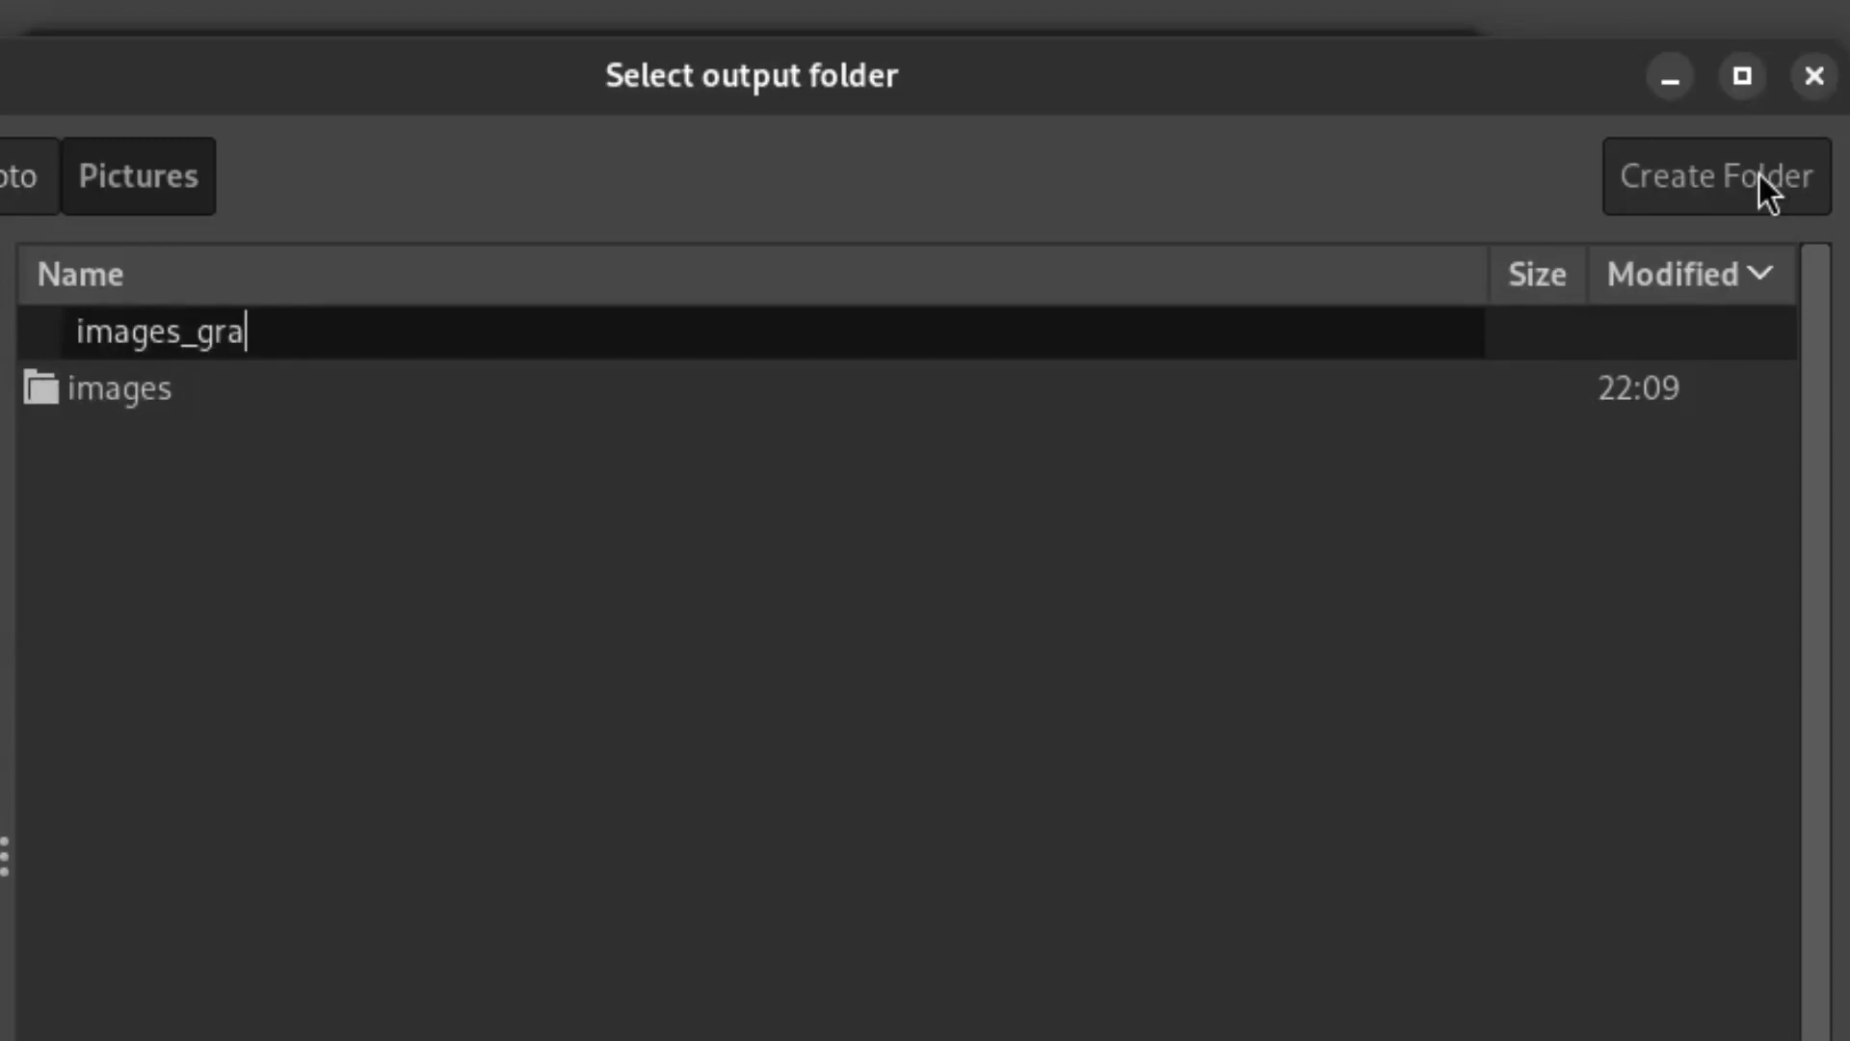
pyautogui.write('ale')
pyautogui.press('Return')
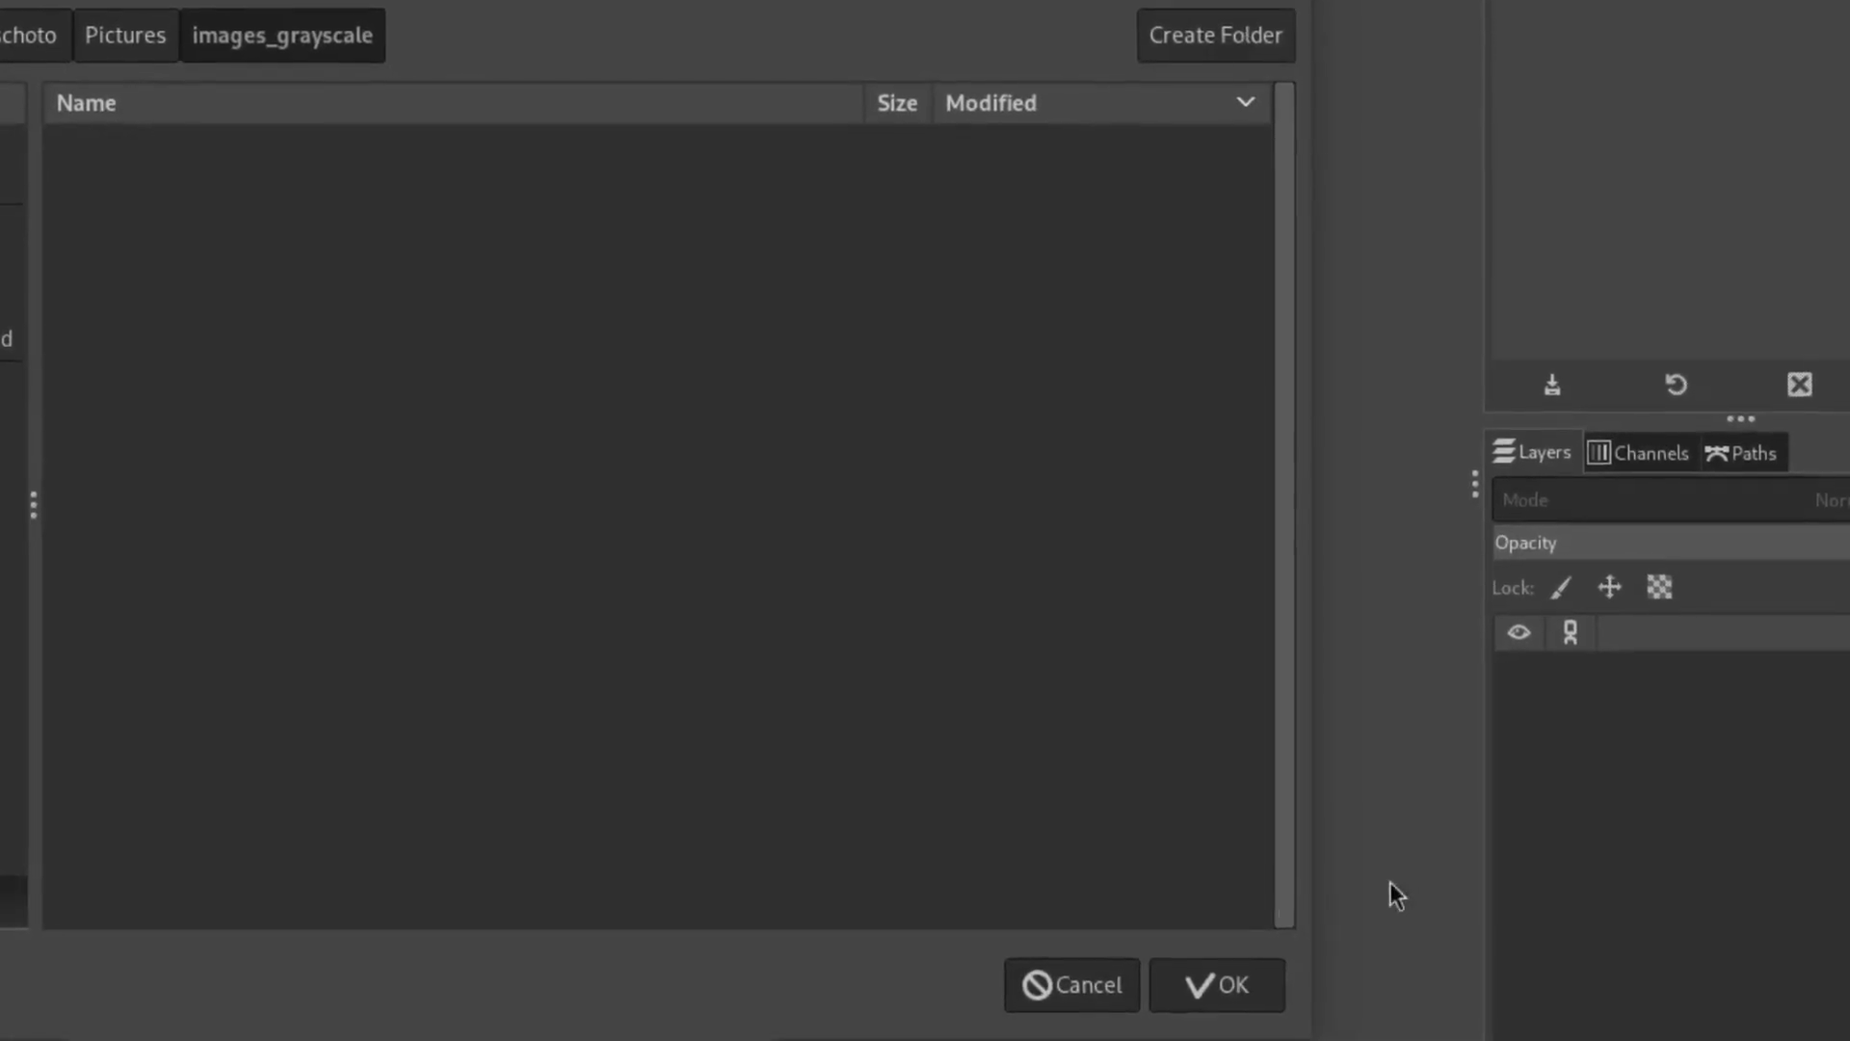
pyautogui.click(1223, 990)
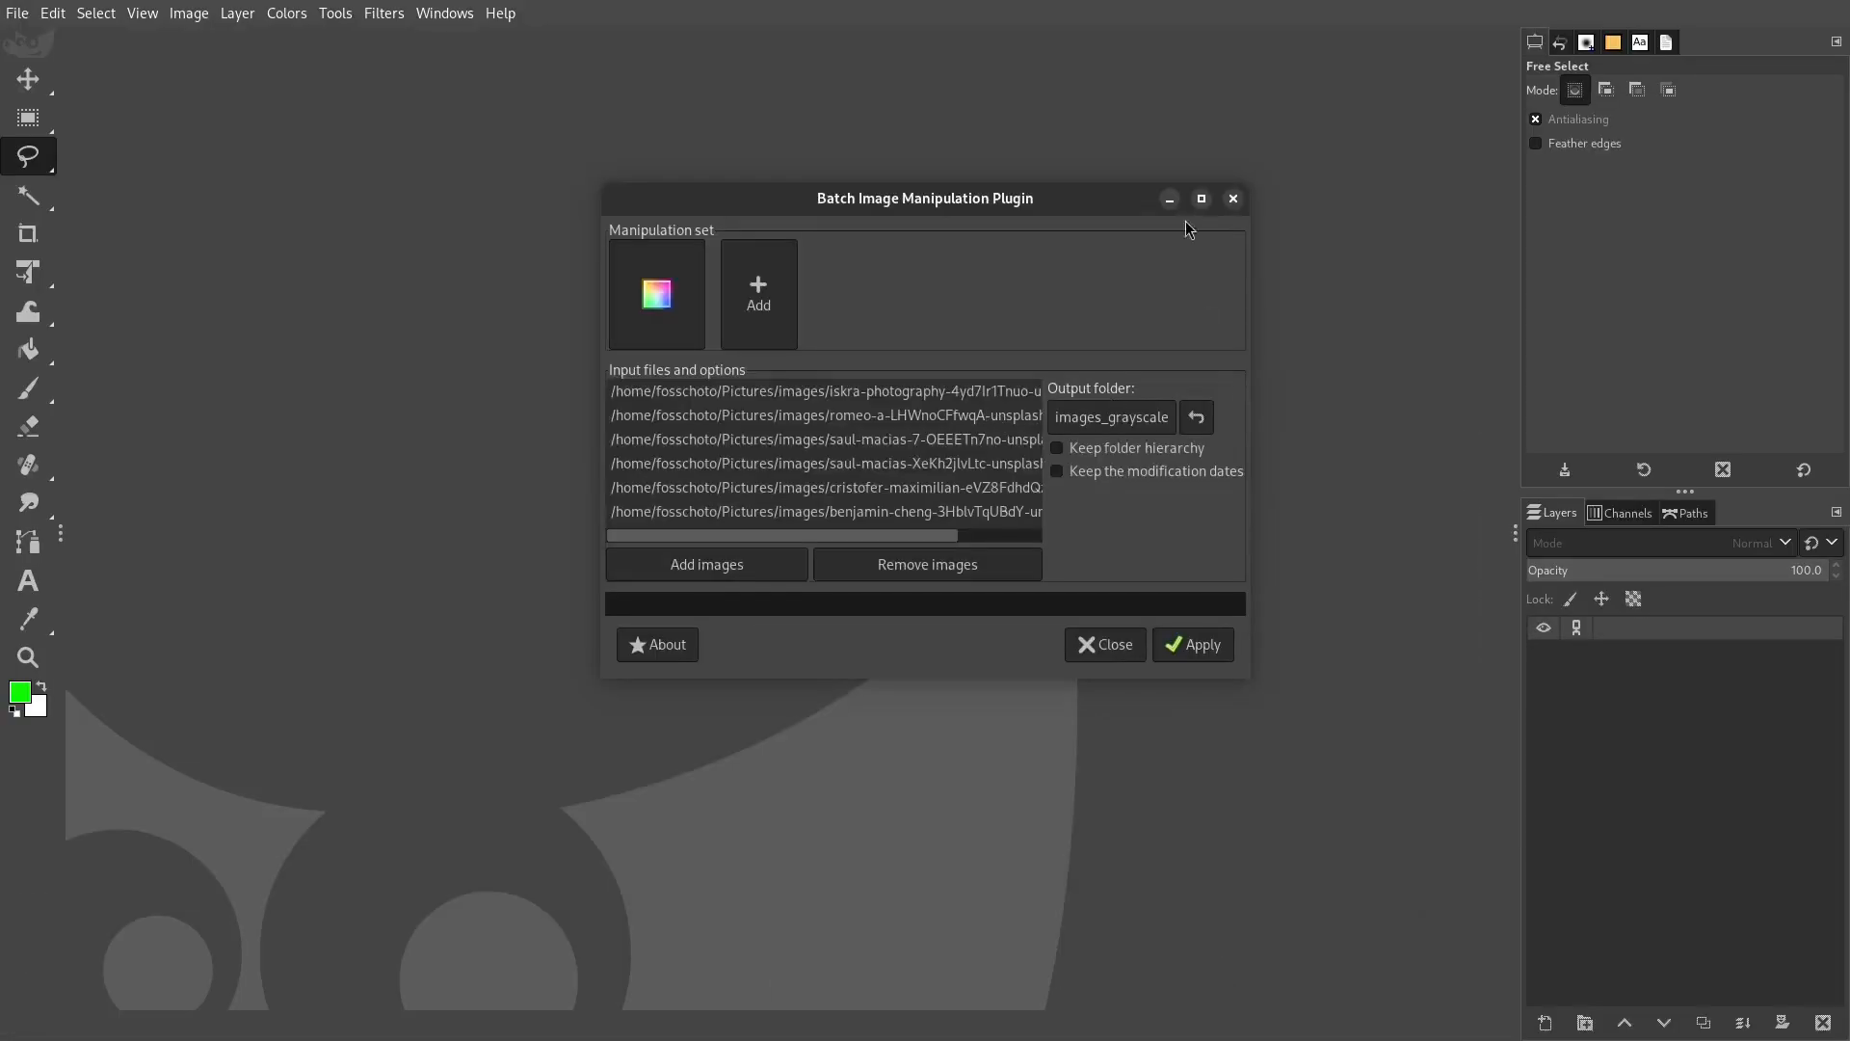
pyautogui.click(1193, 644)
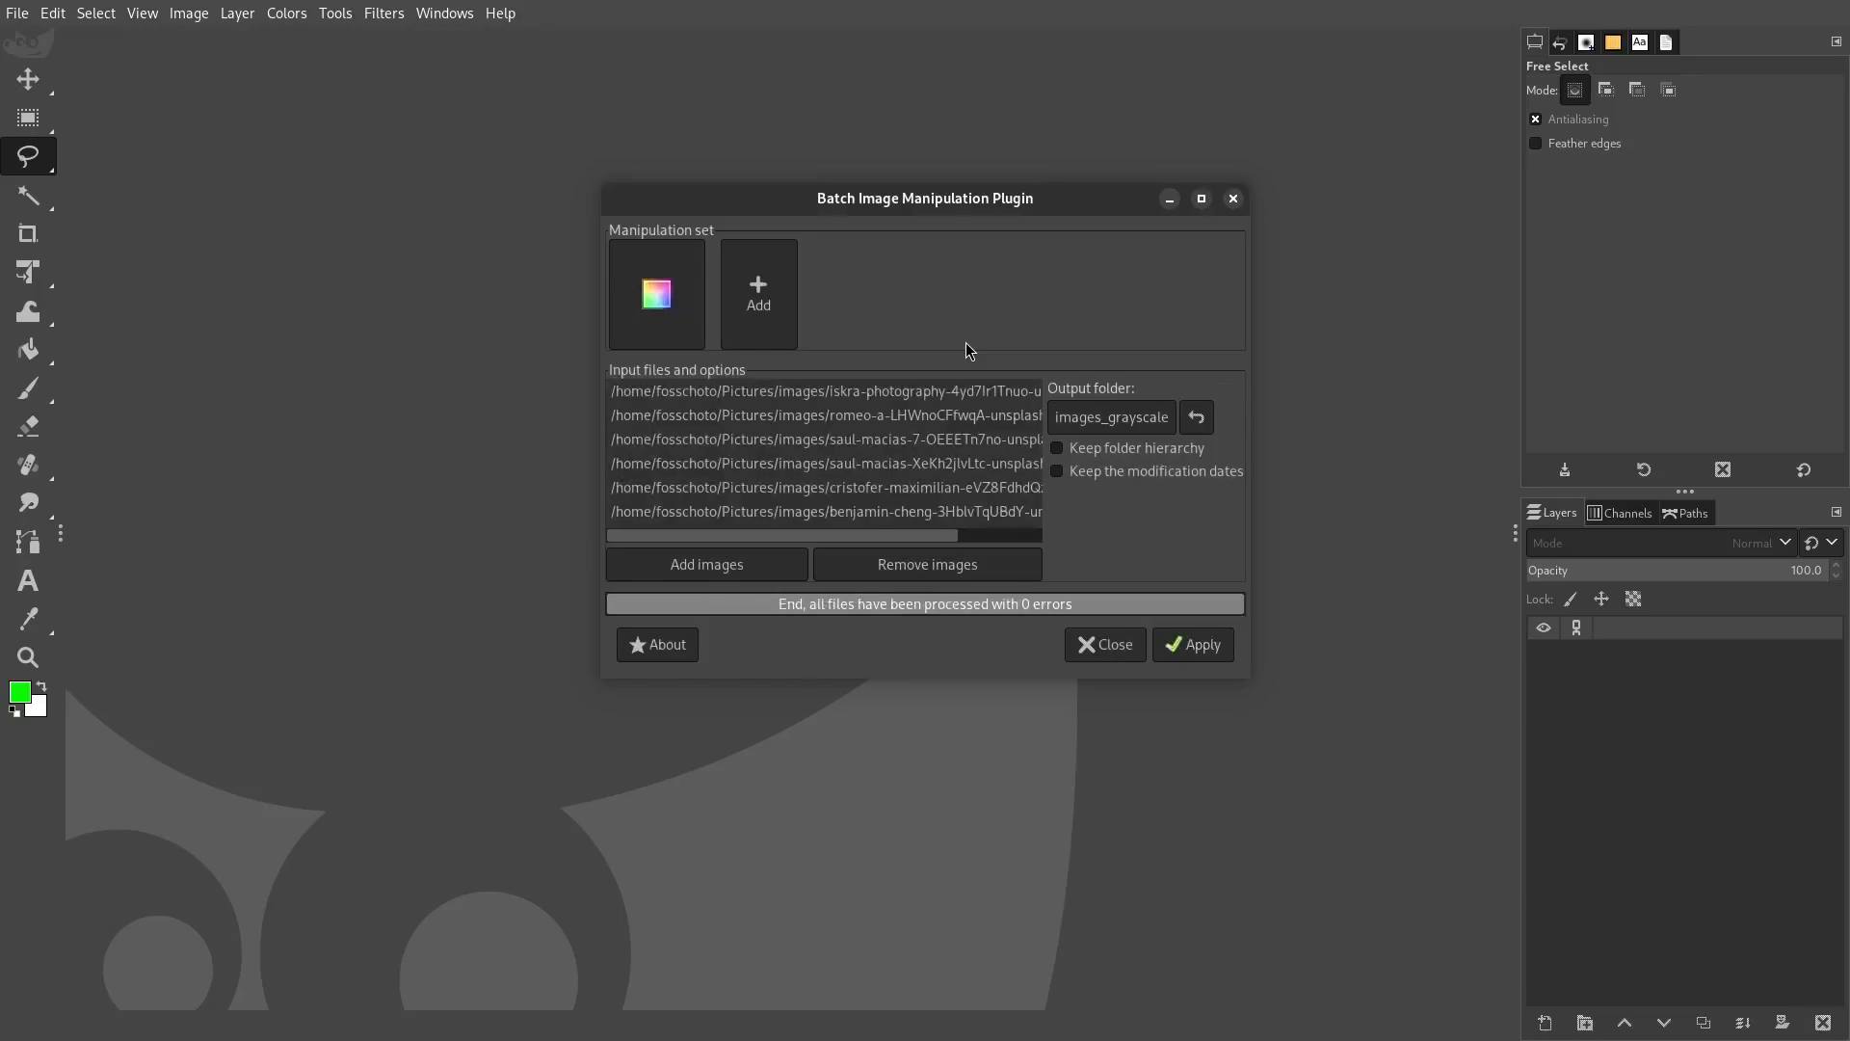
pyautogui.click(1234, 199)
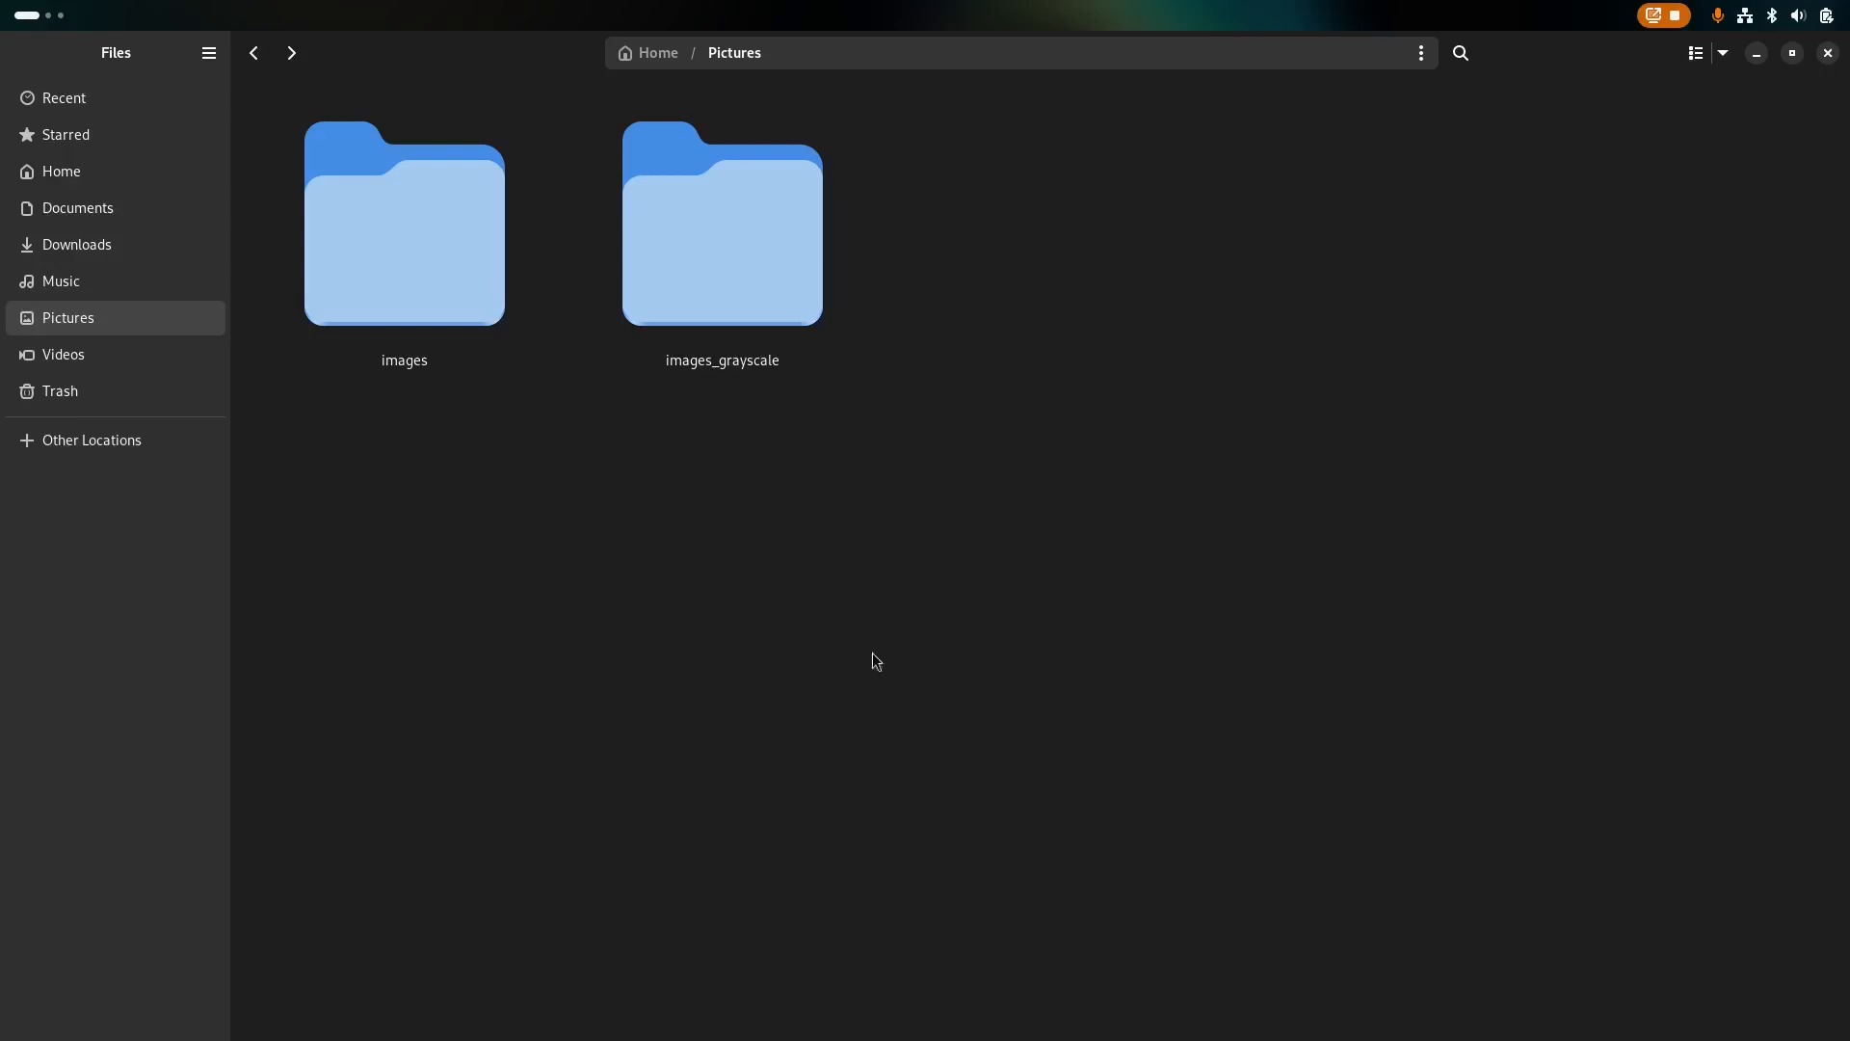
# - Look over the originals in the images folder and open the images_grayscale folder to compare
pyautogui.doubleClick(441, 298)
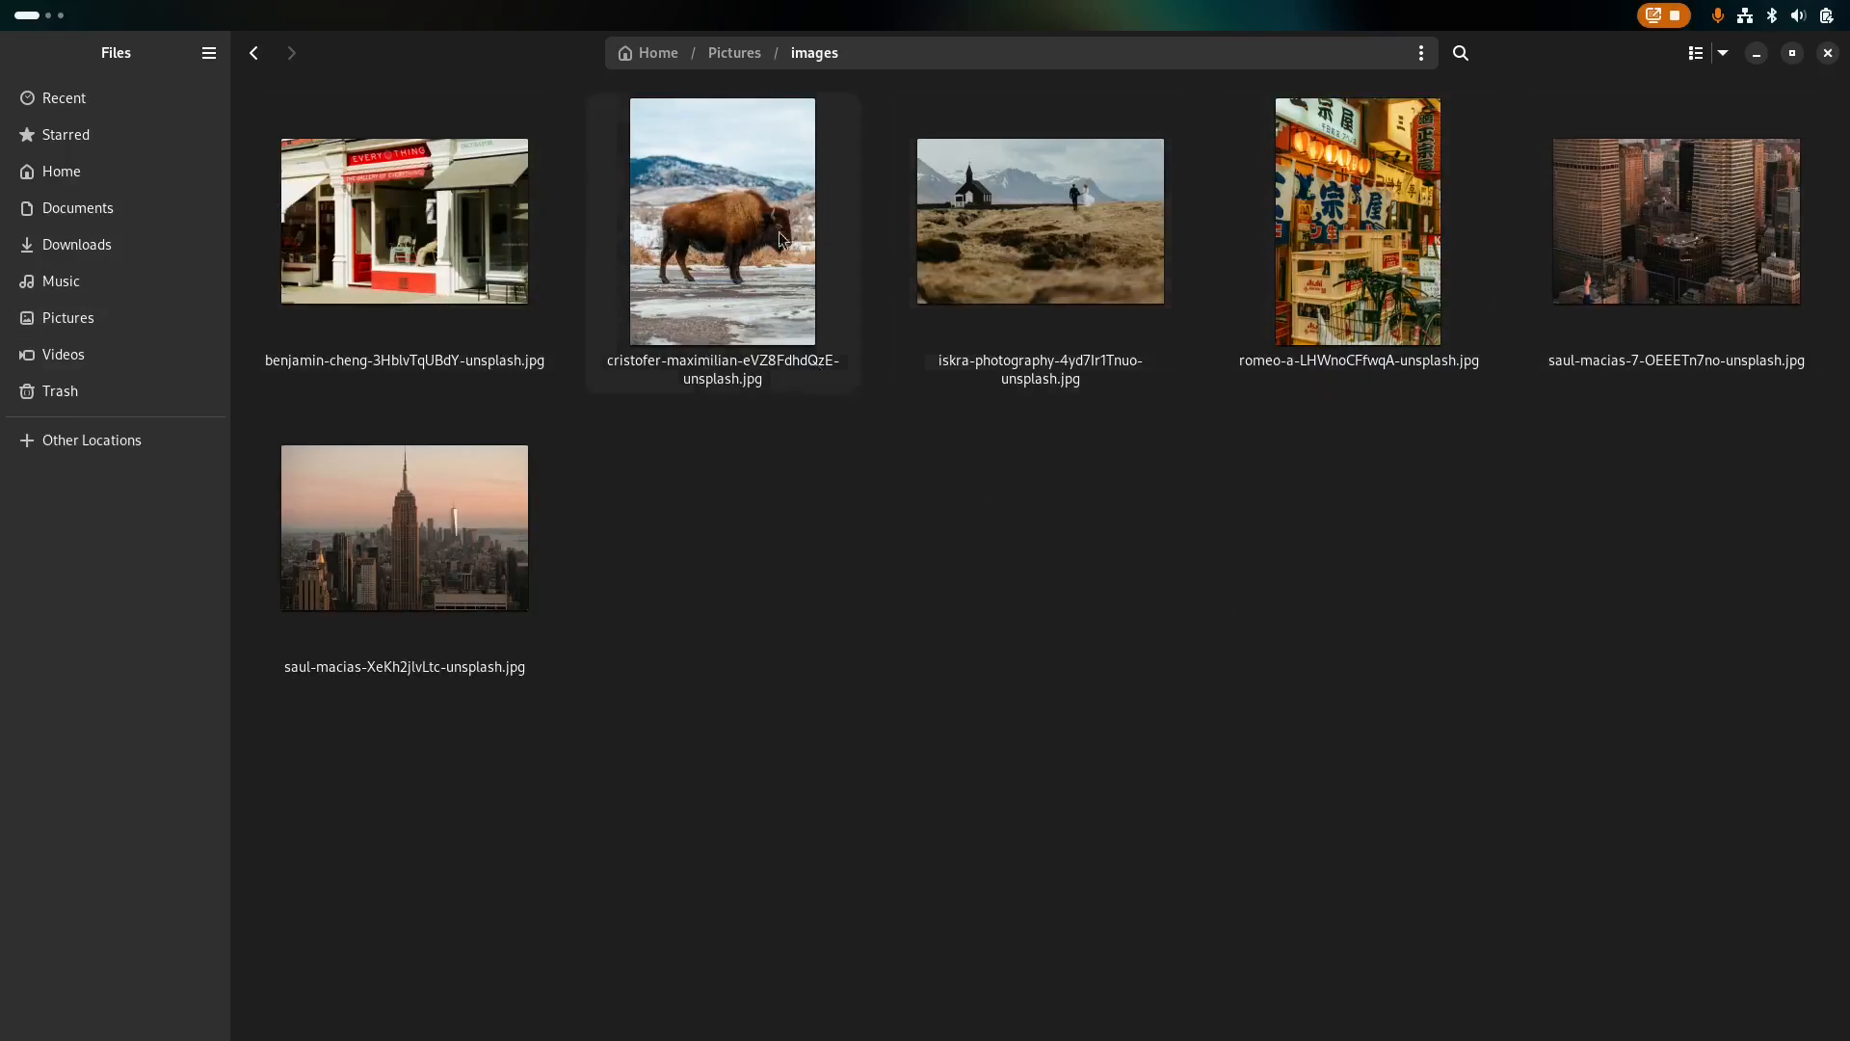
pyautogui.click(254, 52)
pyautogui.click(760, 250)
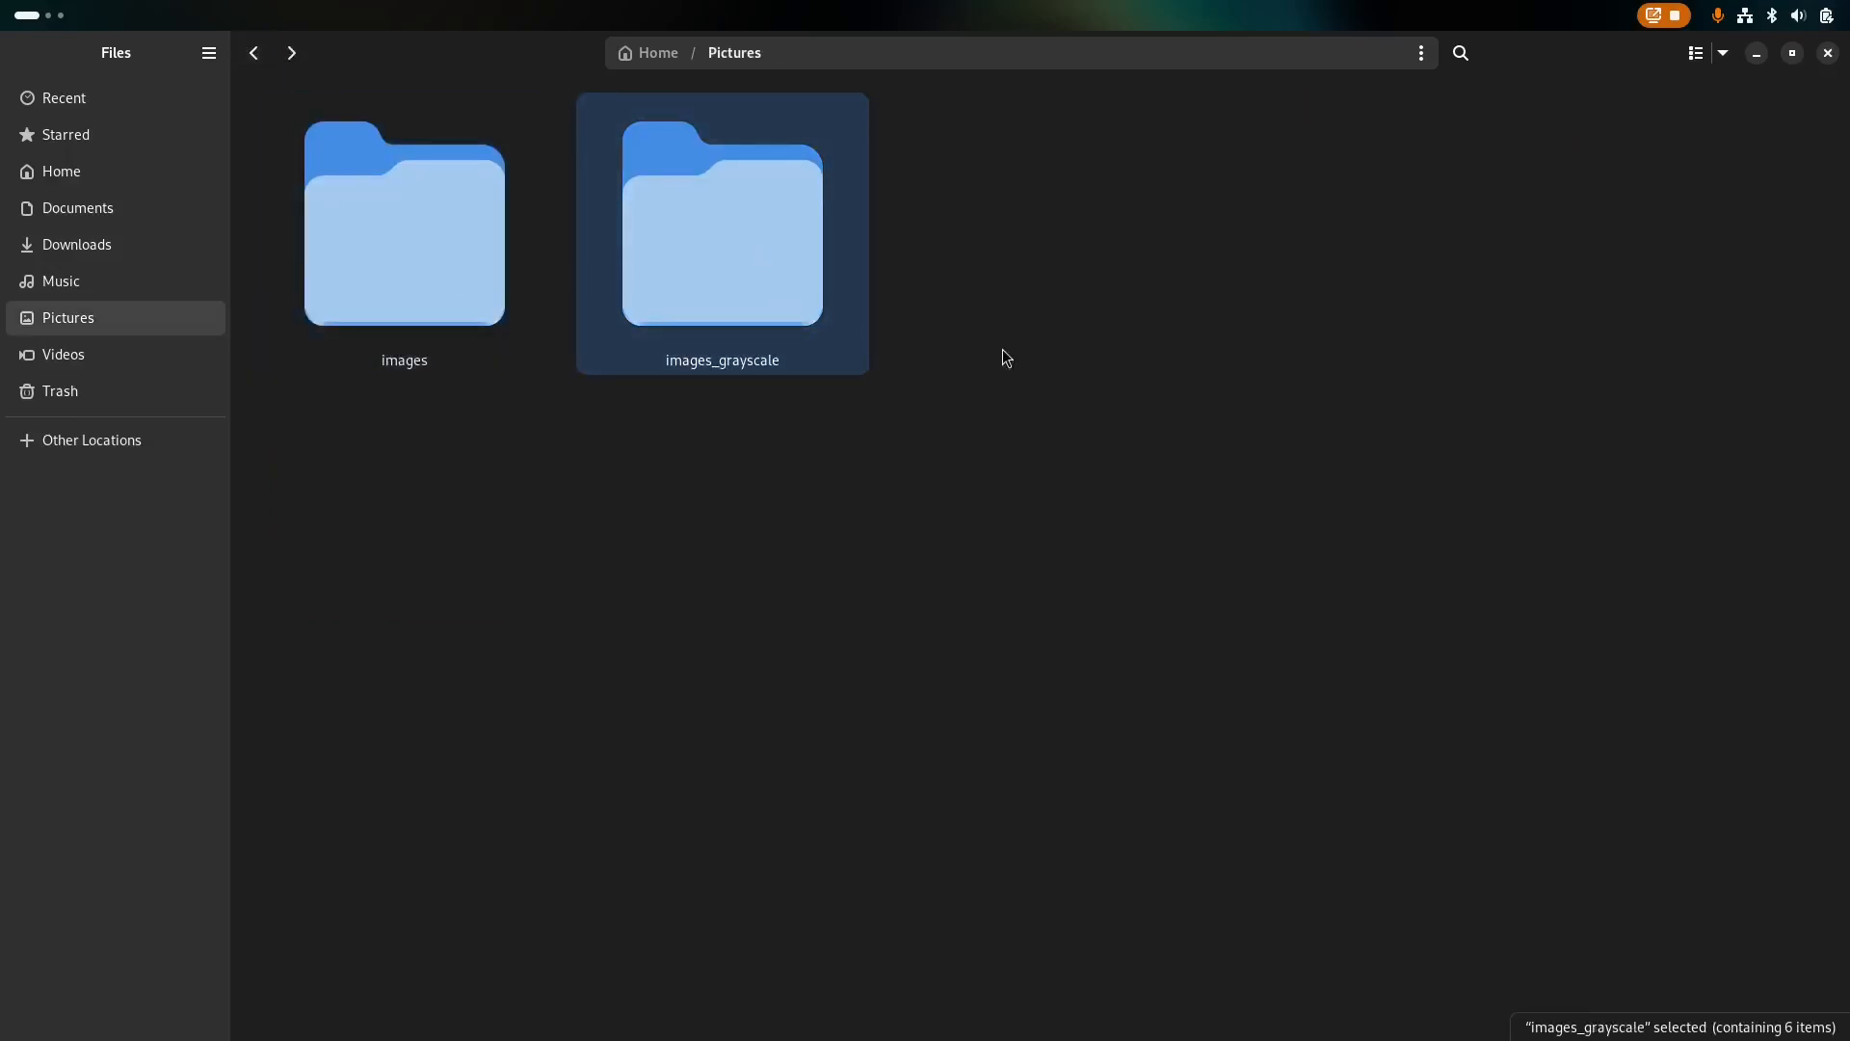
pyautogui.doubleClick(702, 279)
# - Open the first grayscale photo in the image viewer and browse forward and back through the processed images
pyautogui.click(389, 256)
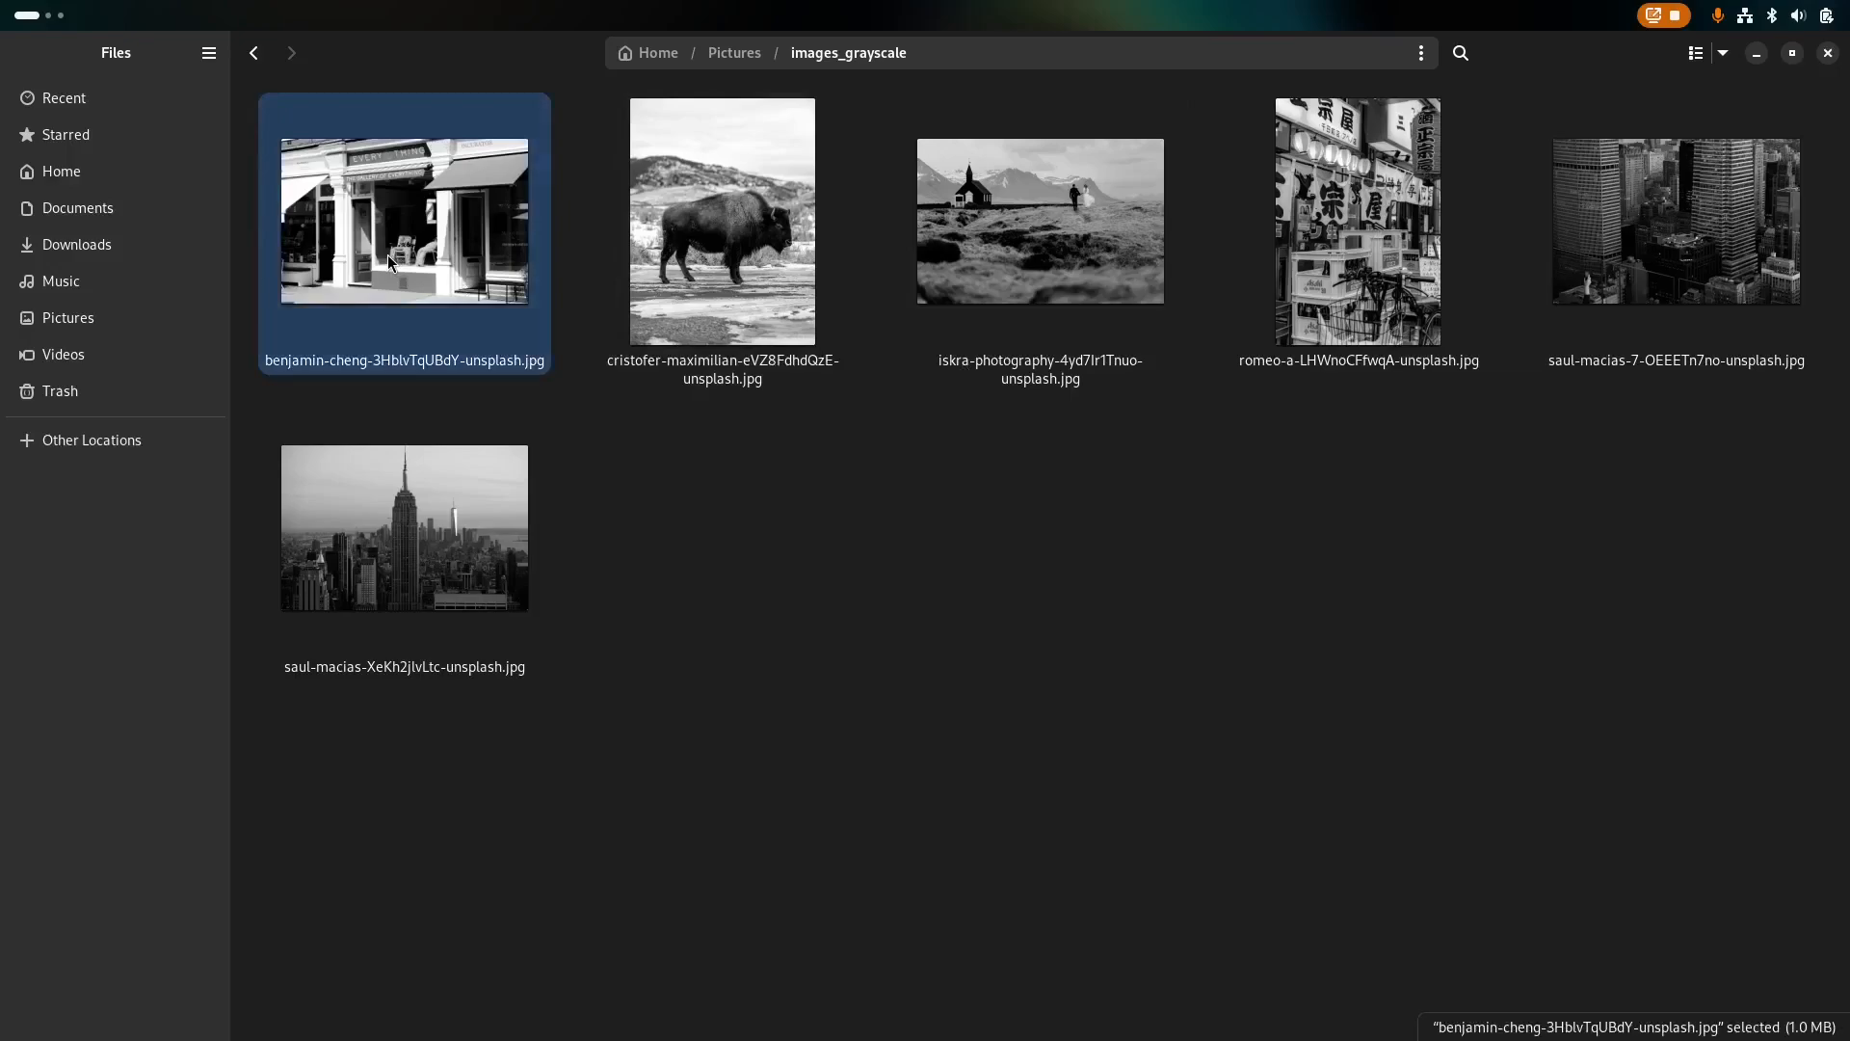
pyautogui.doubleClick(388, 254)
pyautogui.press('Right')
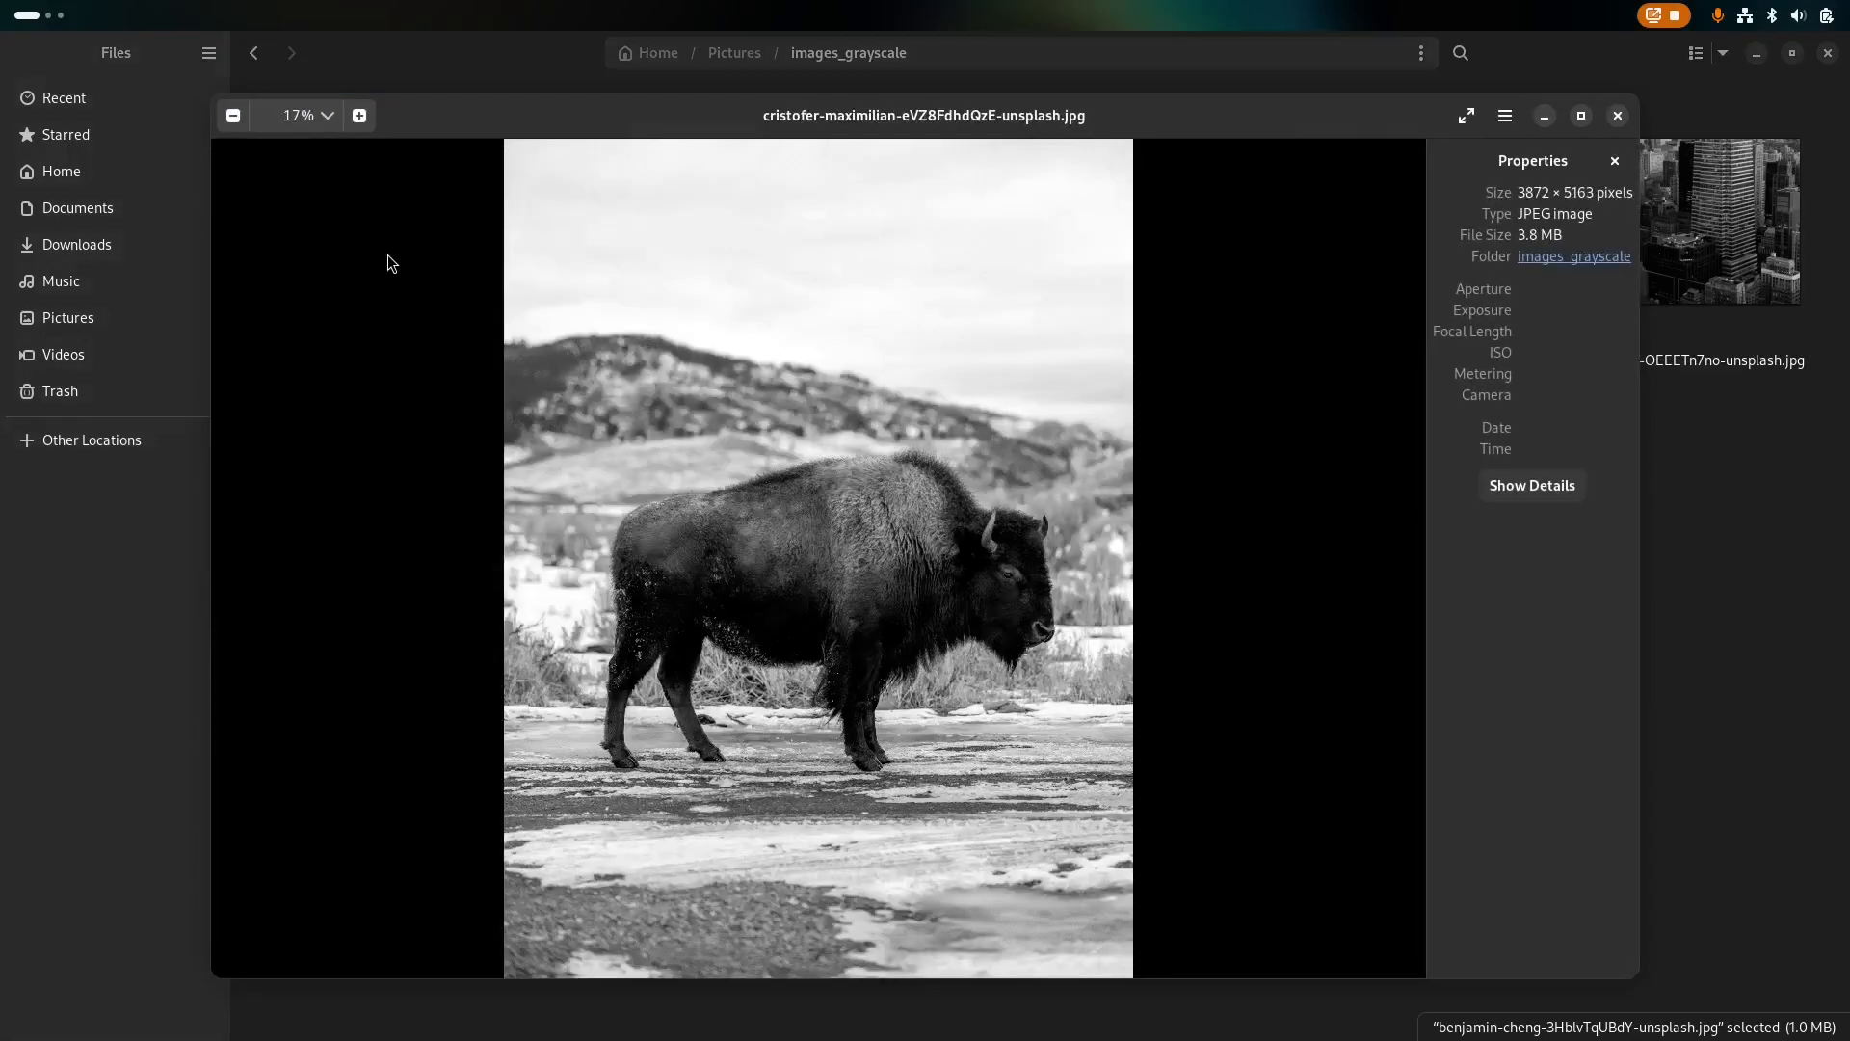
pyautogui.press('Right')
pyautogui.press('Right')
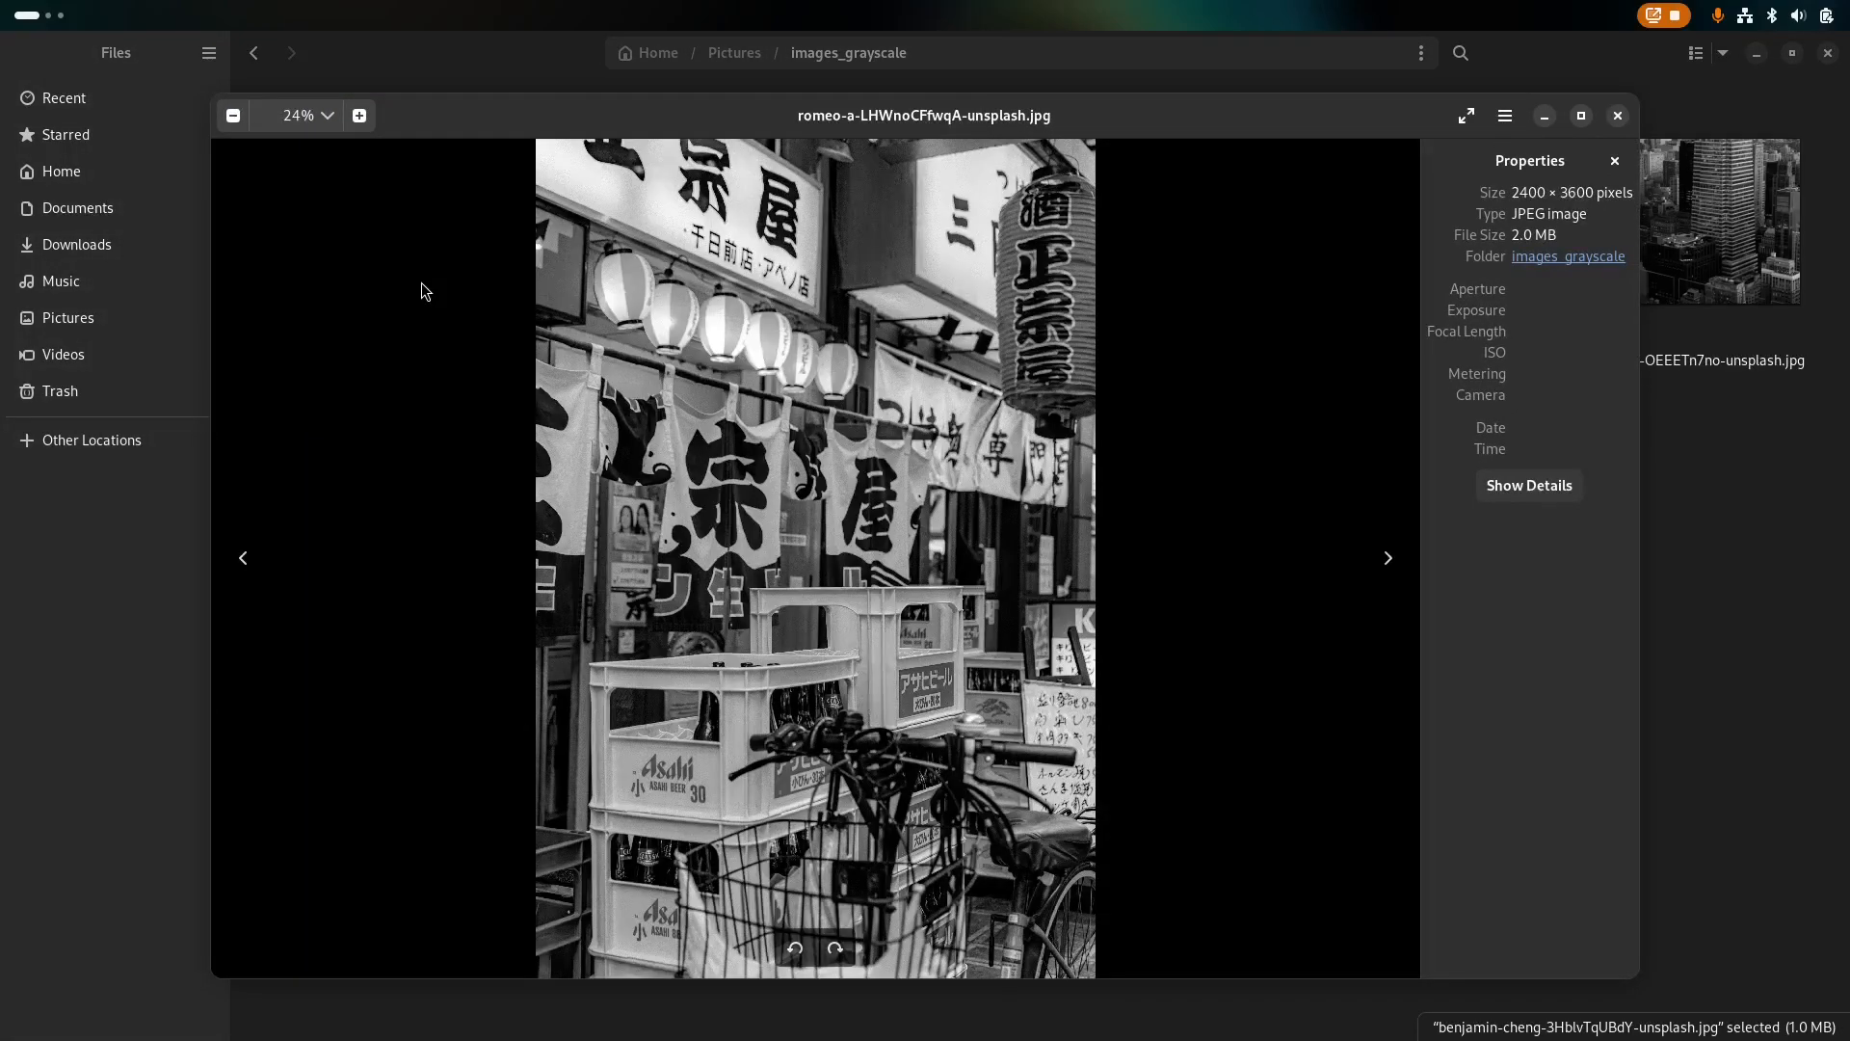
pyautogui.press('Right')
pyautogui.press('Left')
pyautogui.press('Left')
pyautogui.press('Left')
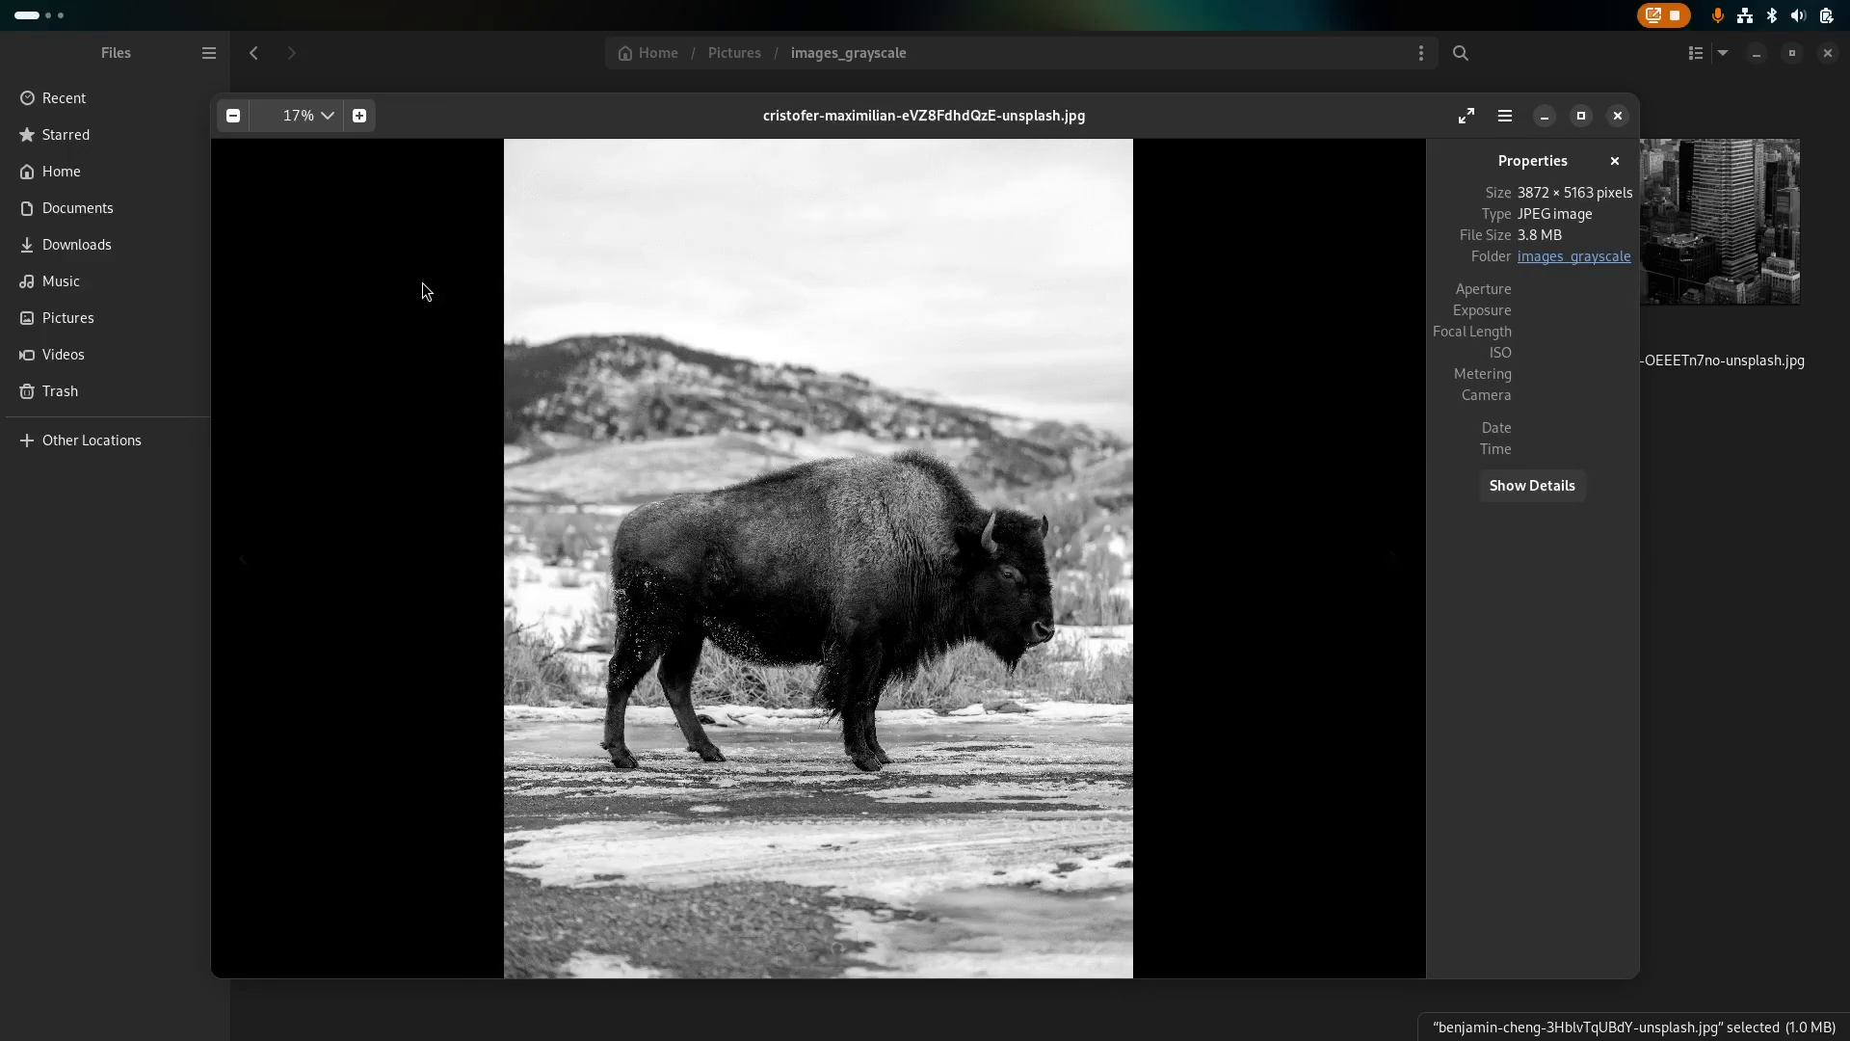
pyautogui.press('Left')
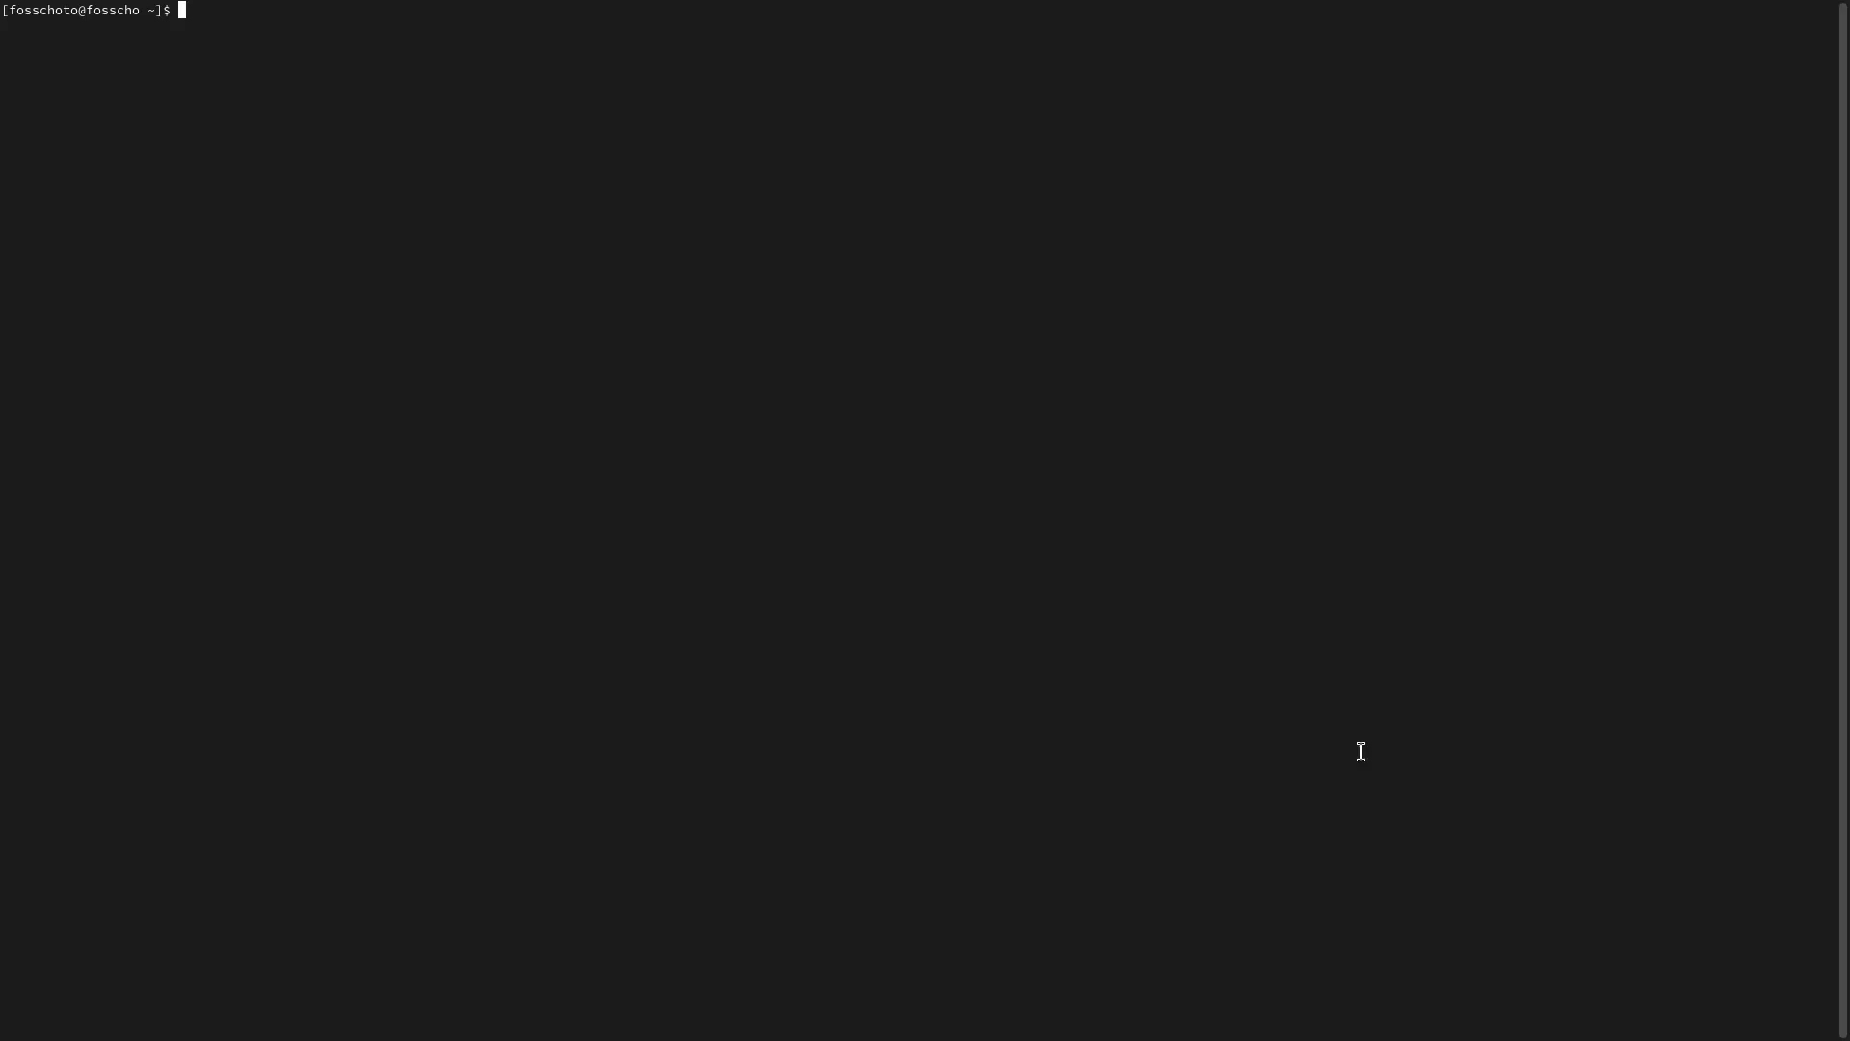
# - Search Flatpak for org.gimp.GIMP.Plugin in the terminal and highlight the LiquidRescale entry
pyautogui.write('flatpak search org.gimp.GIMP.Plugin')
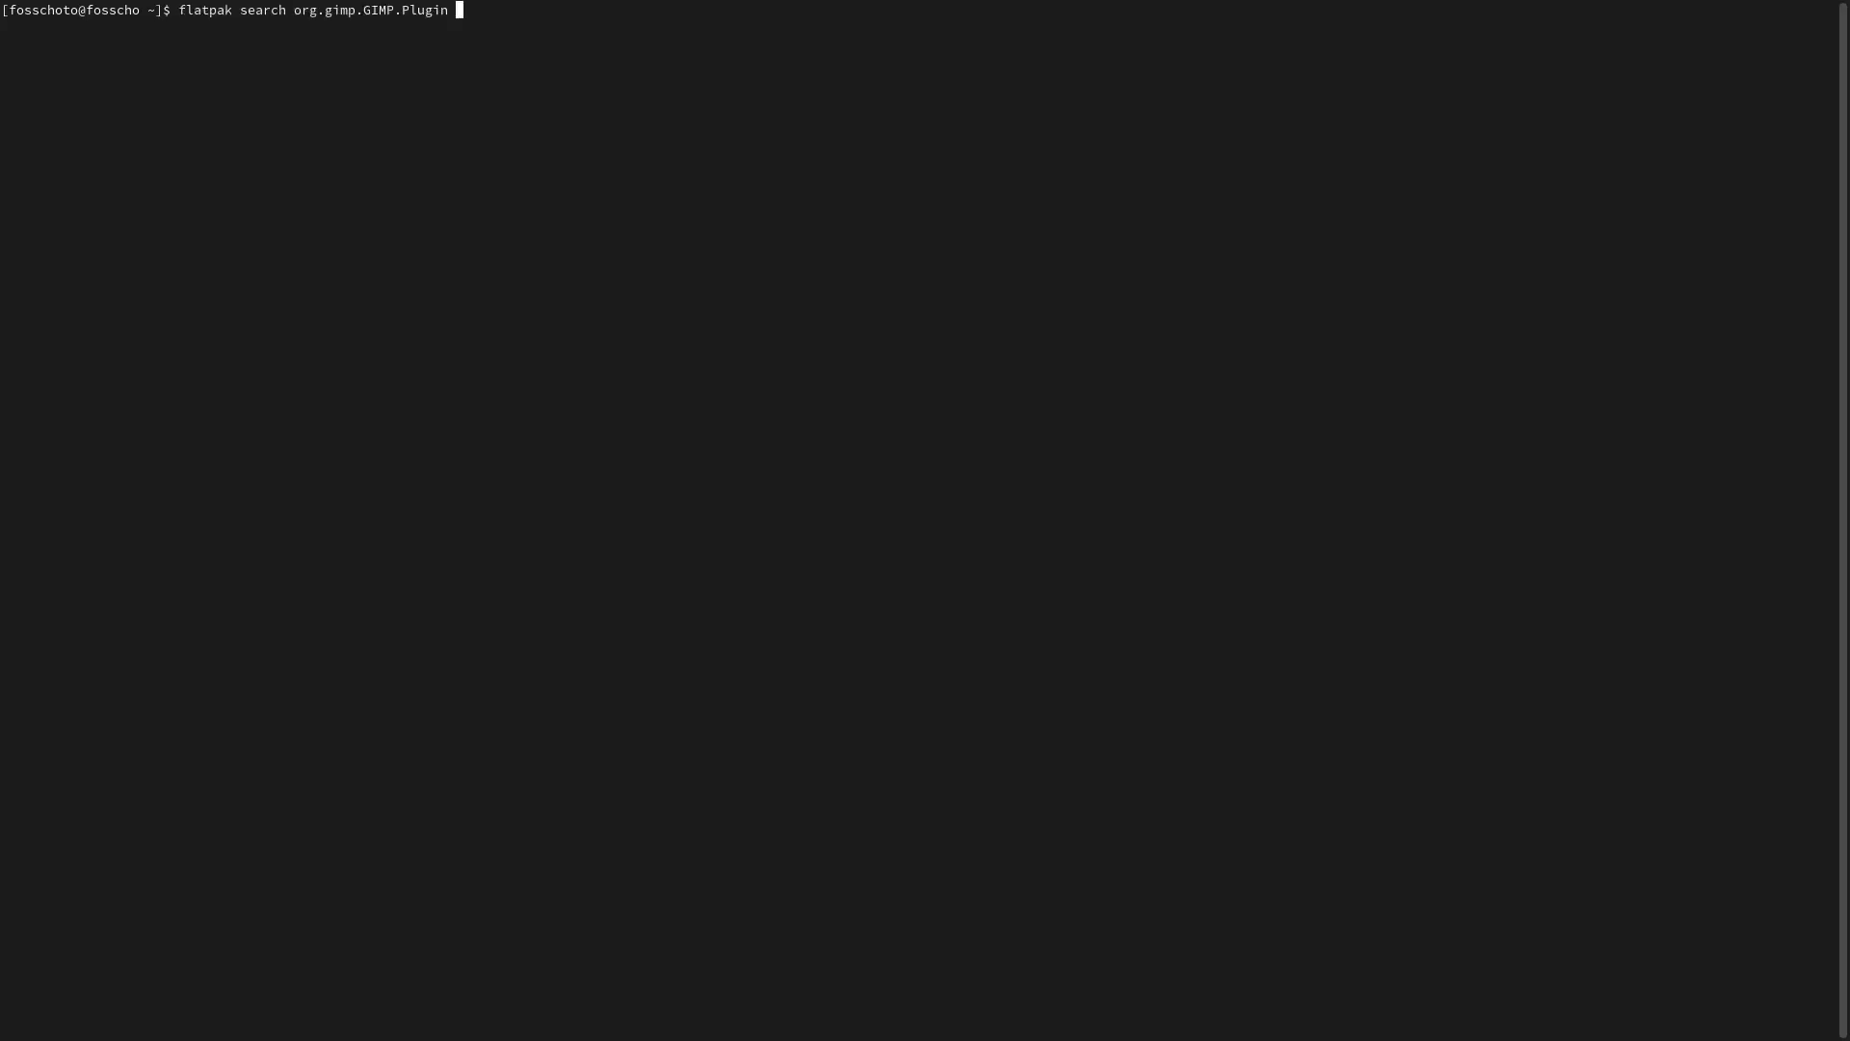
pyautogui.press('Return')
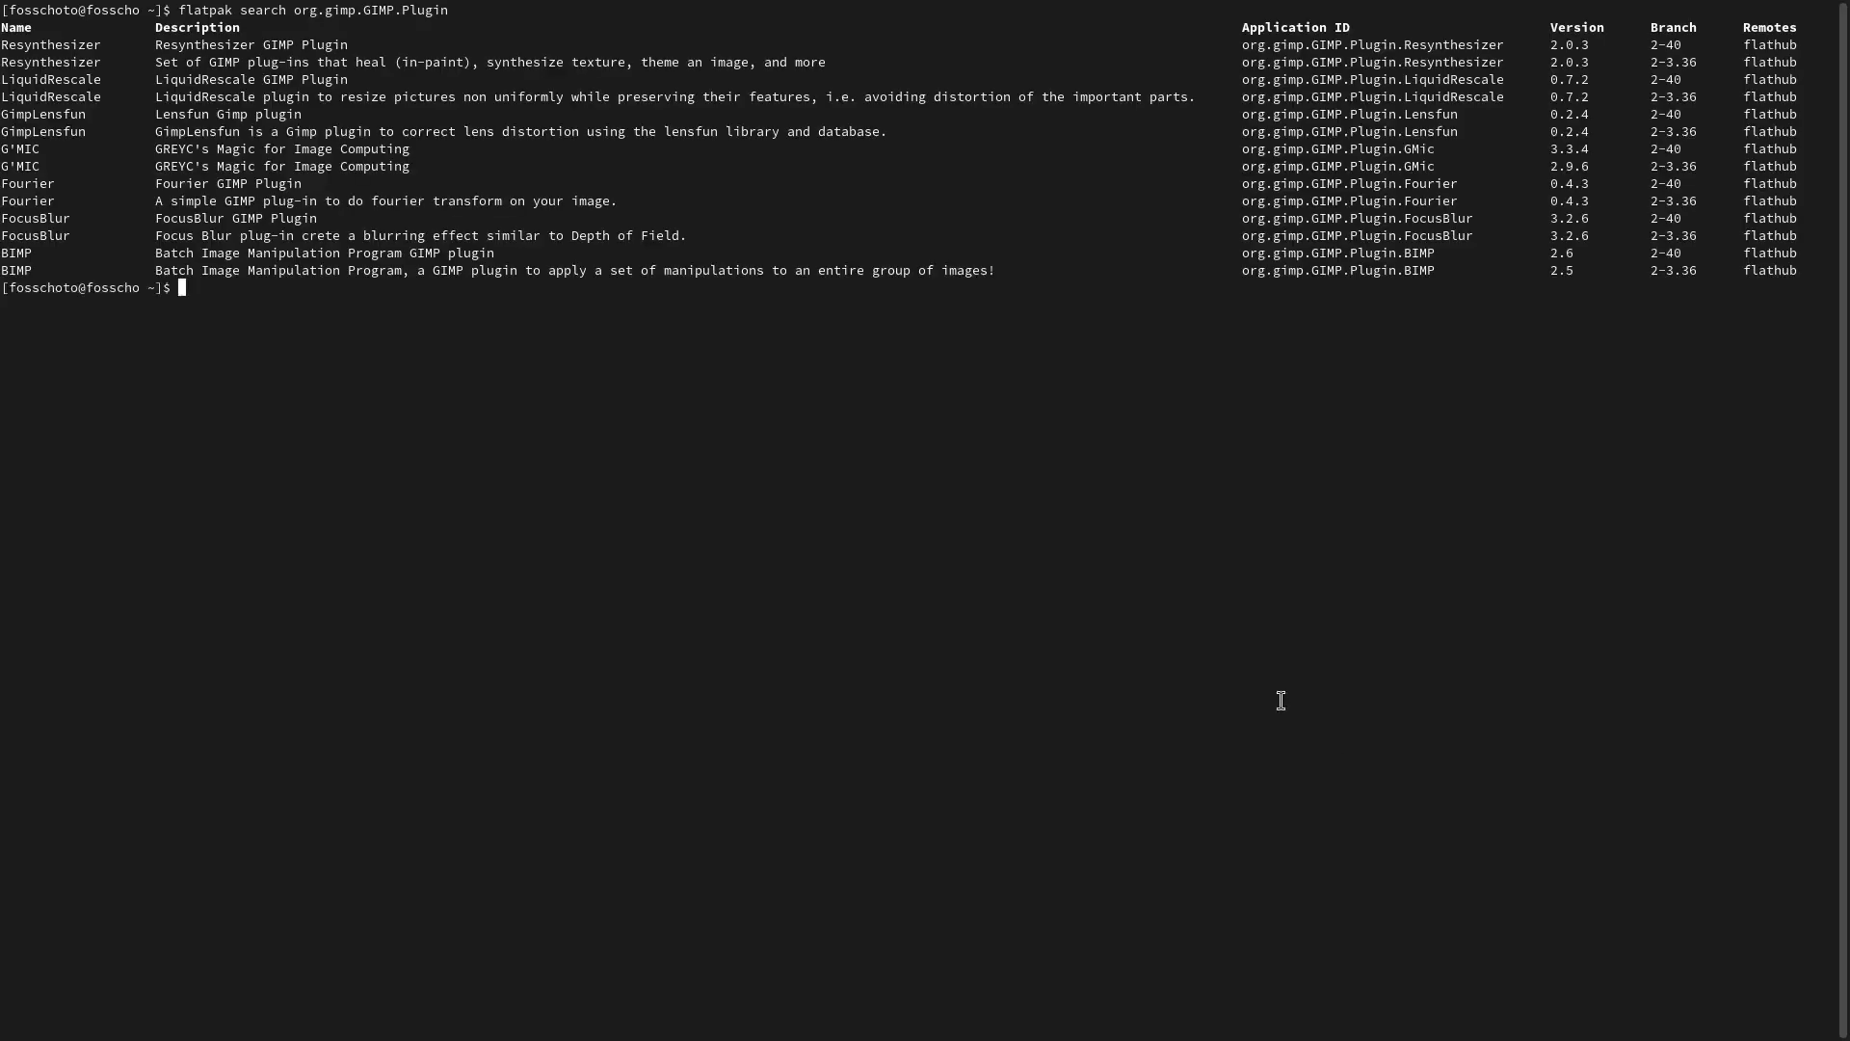
pyautogui.doubleClick(1429, 81)
pyautogui.click(1455, 102)
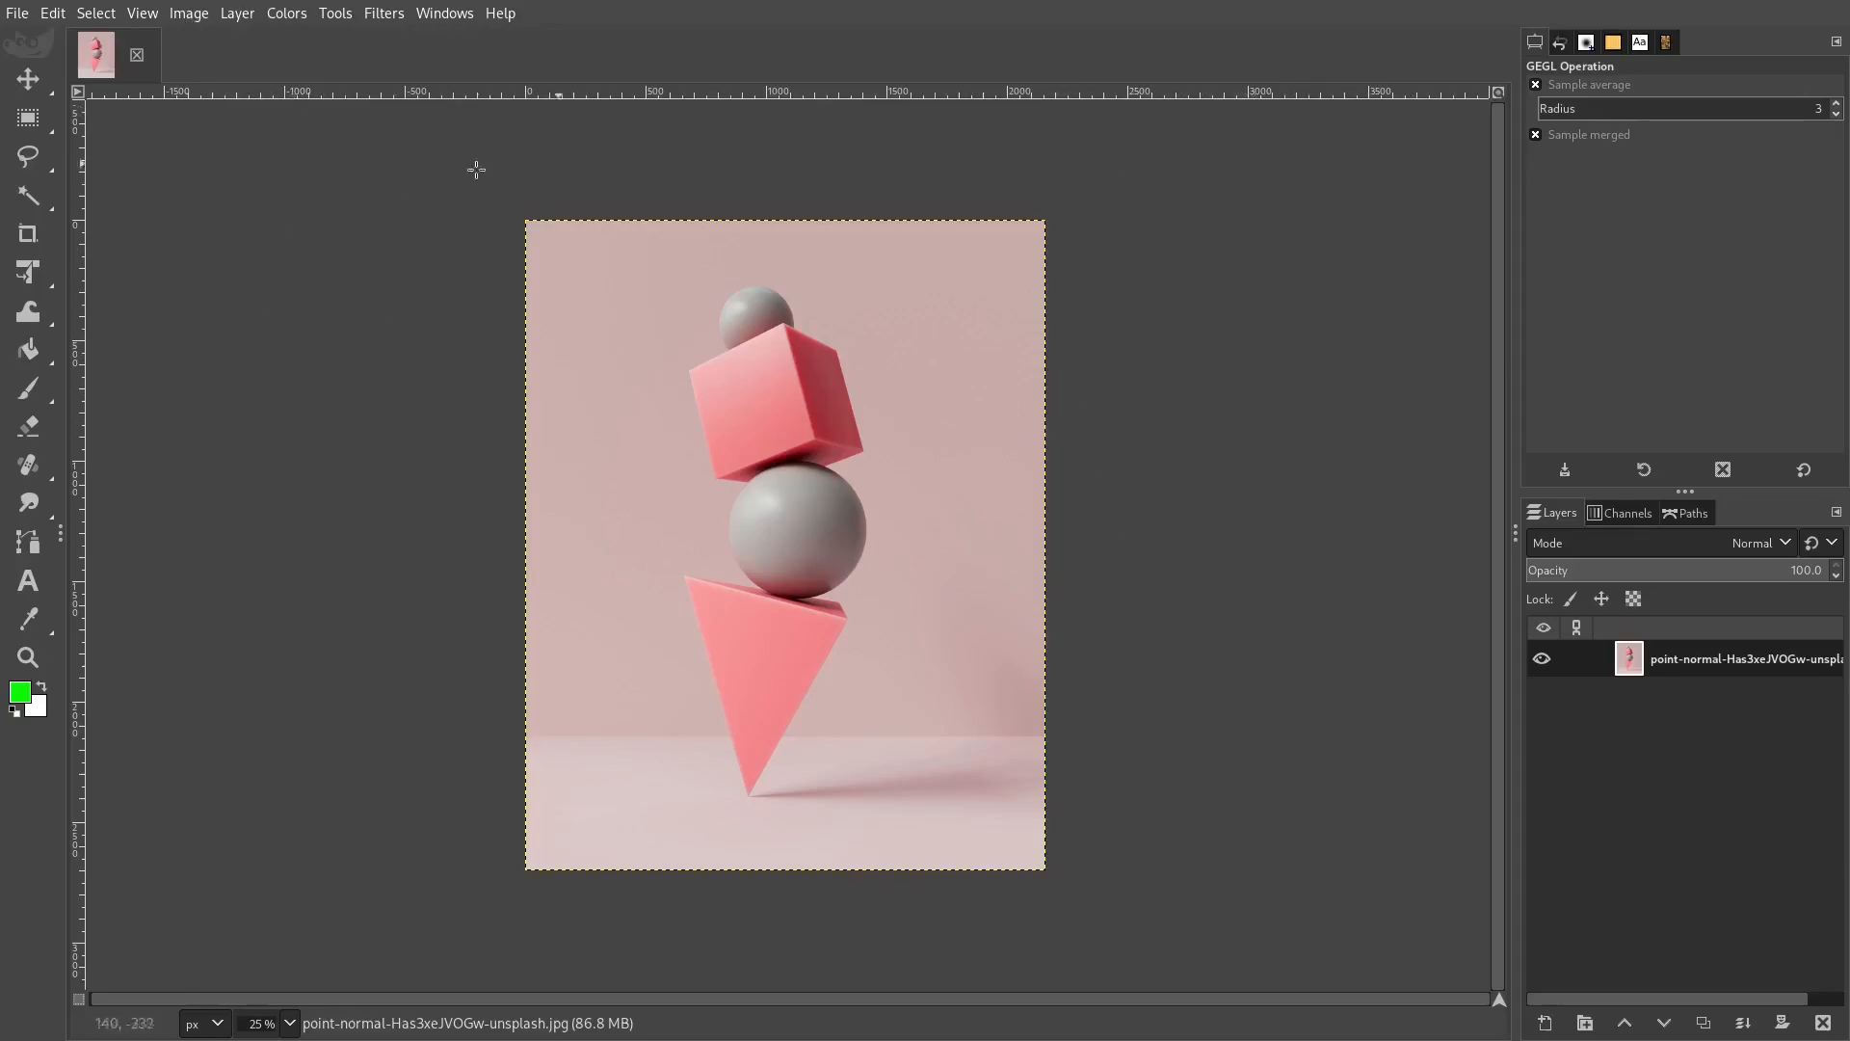
# - Scale the image to a width of 3000 px with the width and height unlinked
pyautogui.click(190, 13)
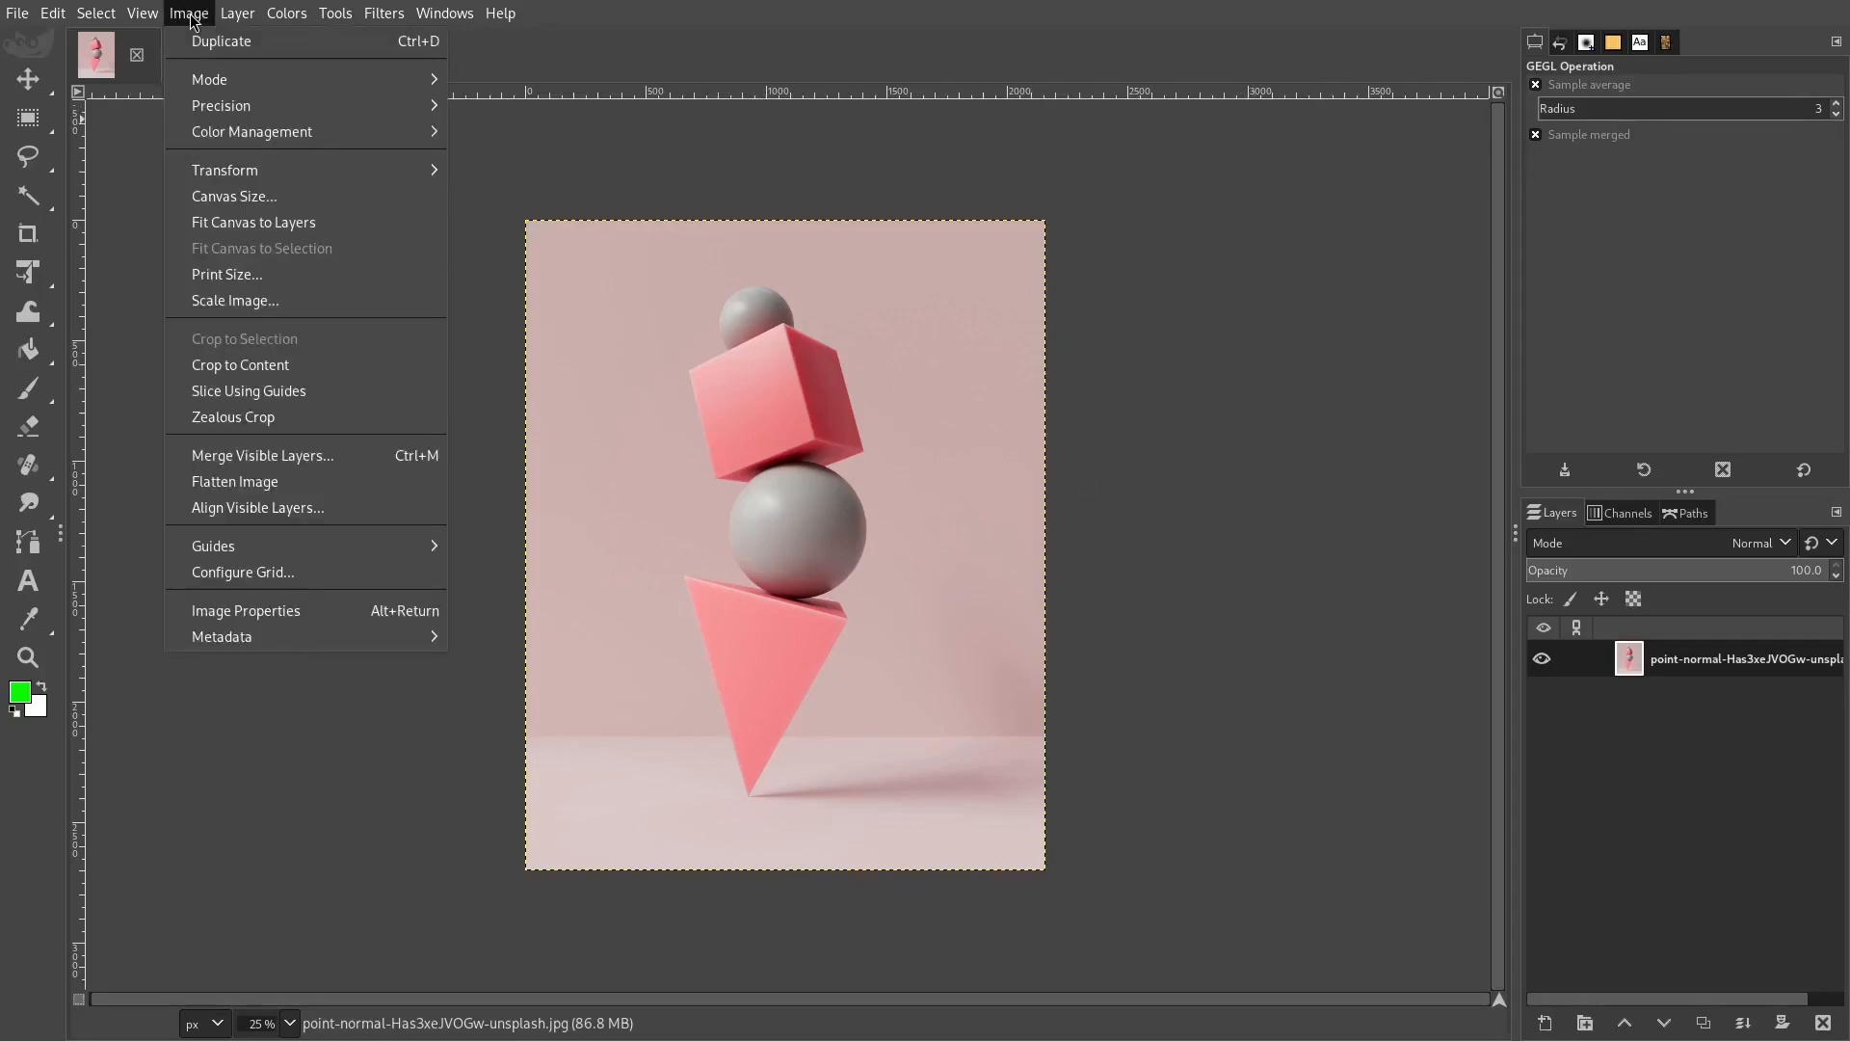
pyautogui.click(293, 301)
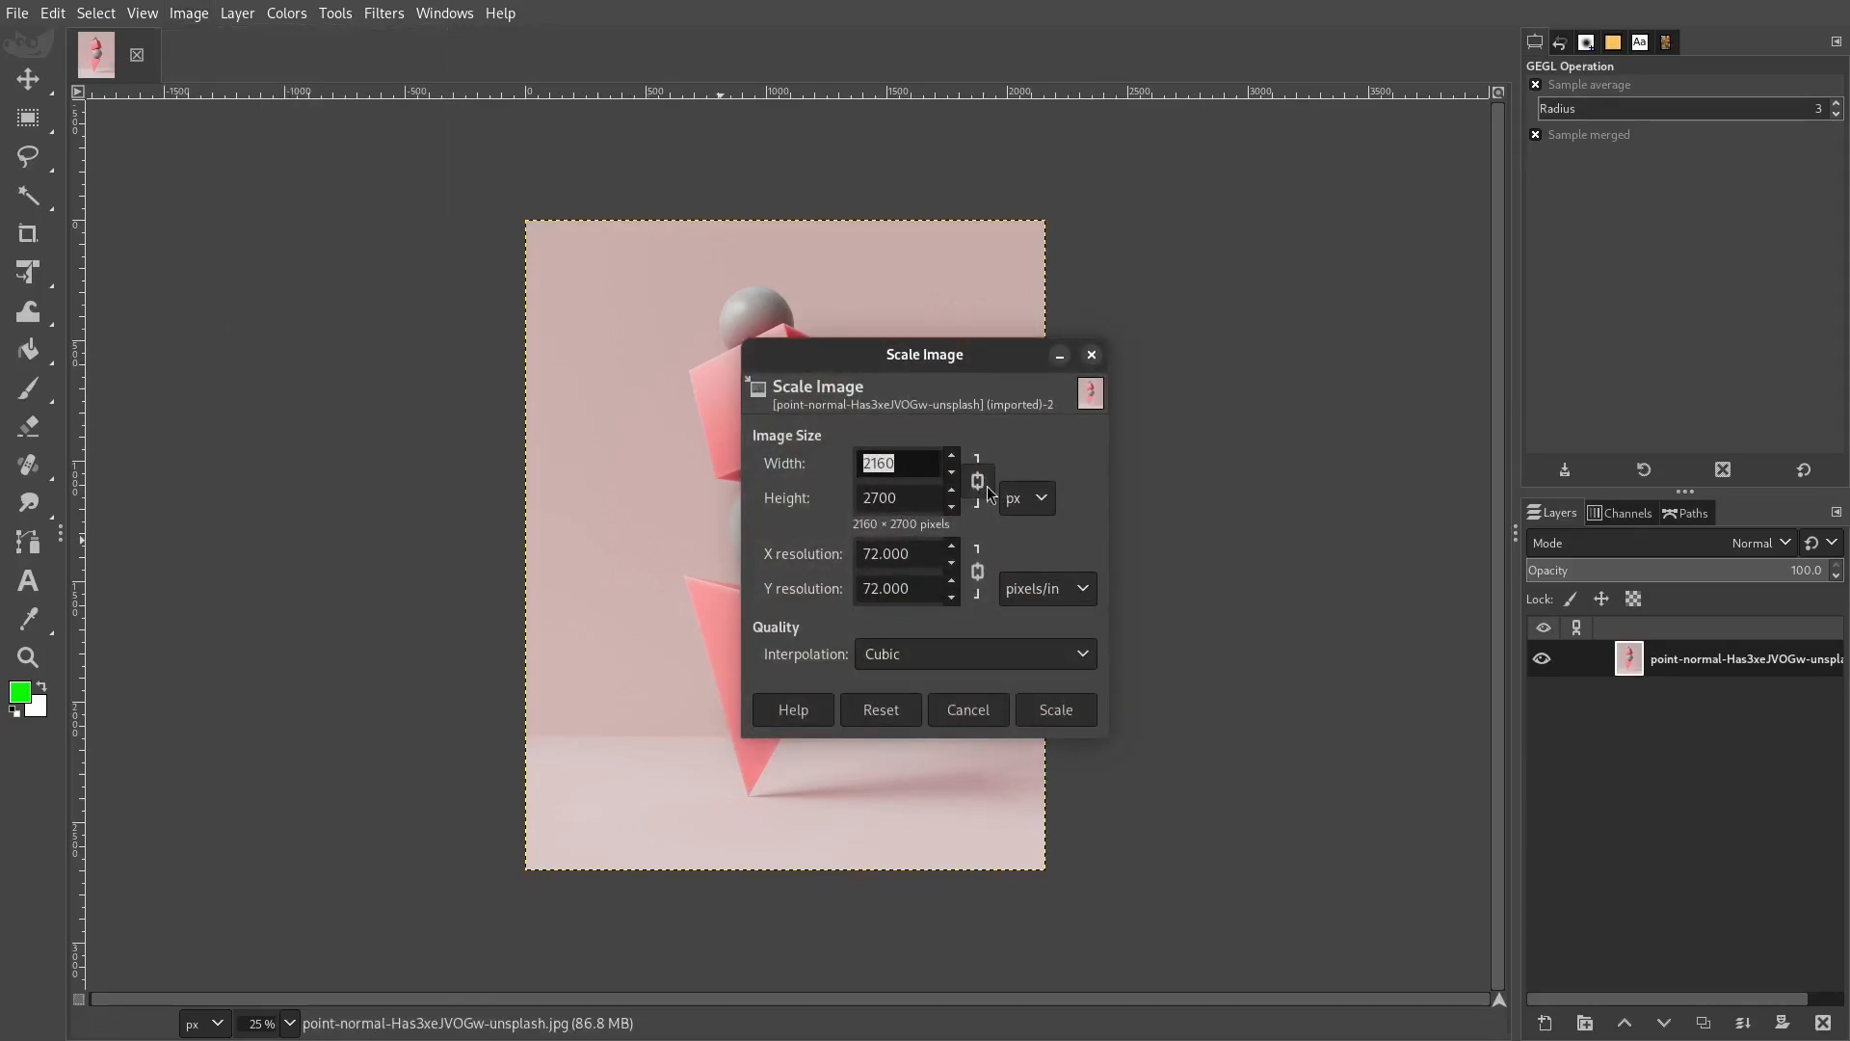
pyautogui.click(979, 482)
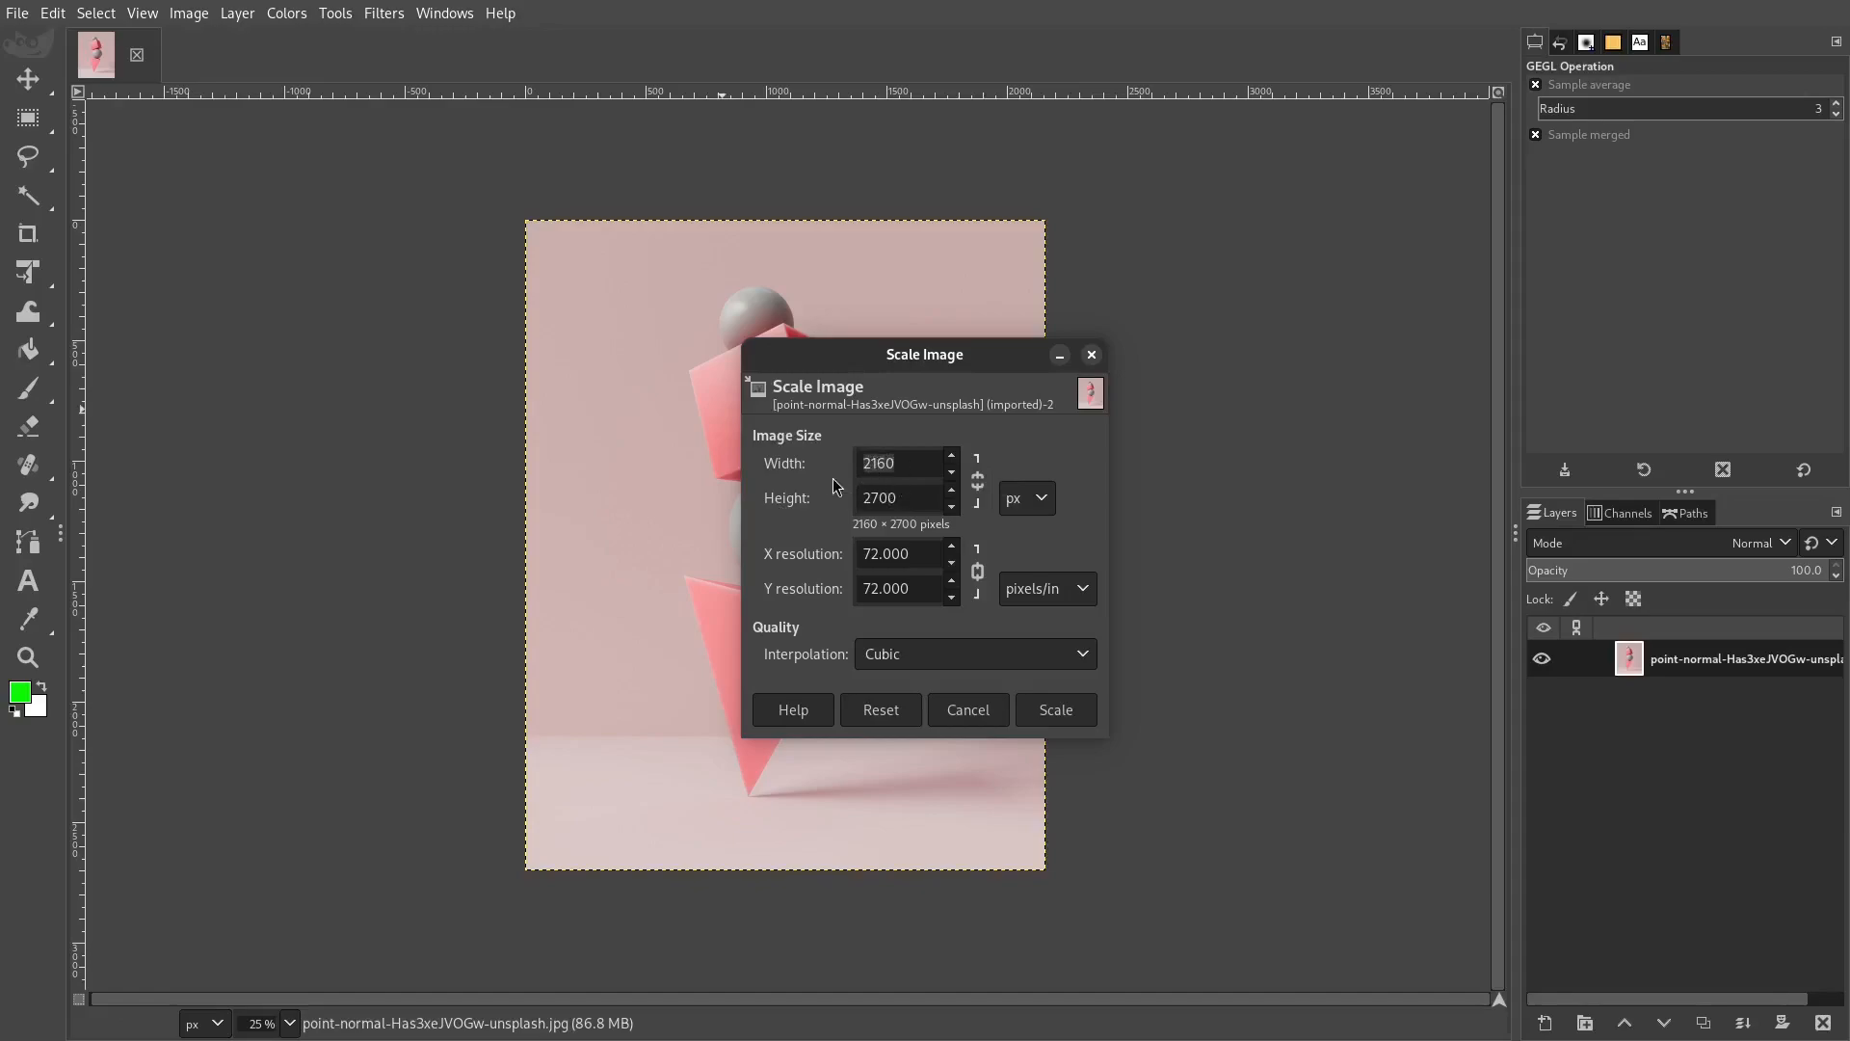
pyautogui.moveTo(910, 467); pyautogui.dragTo(811, 462)
pyautogui.write('3000')
pyautogui.click(914, 495)
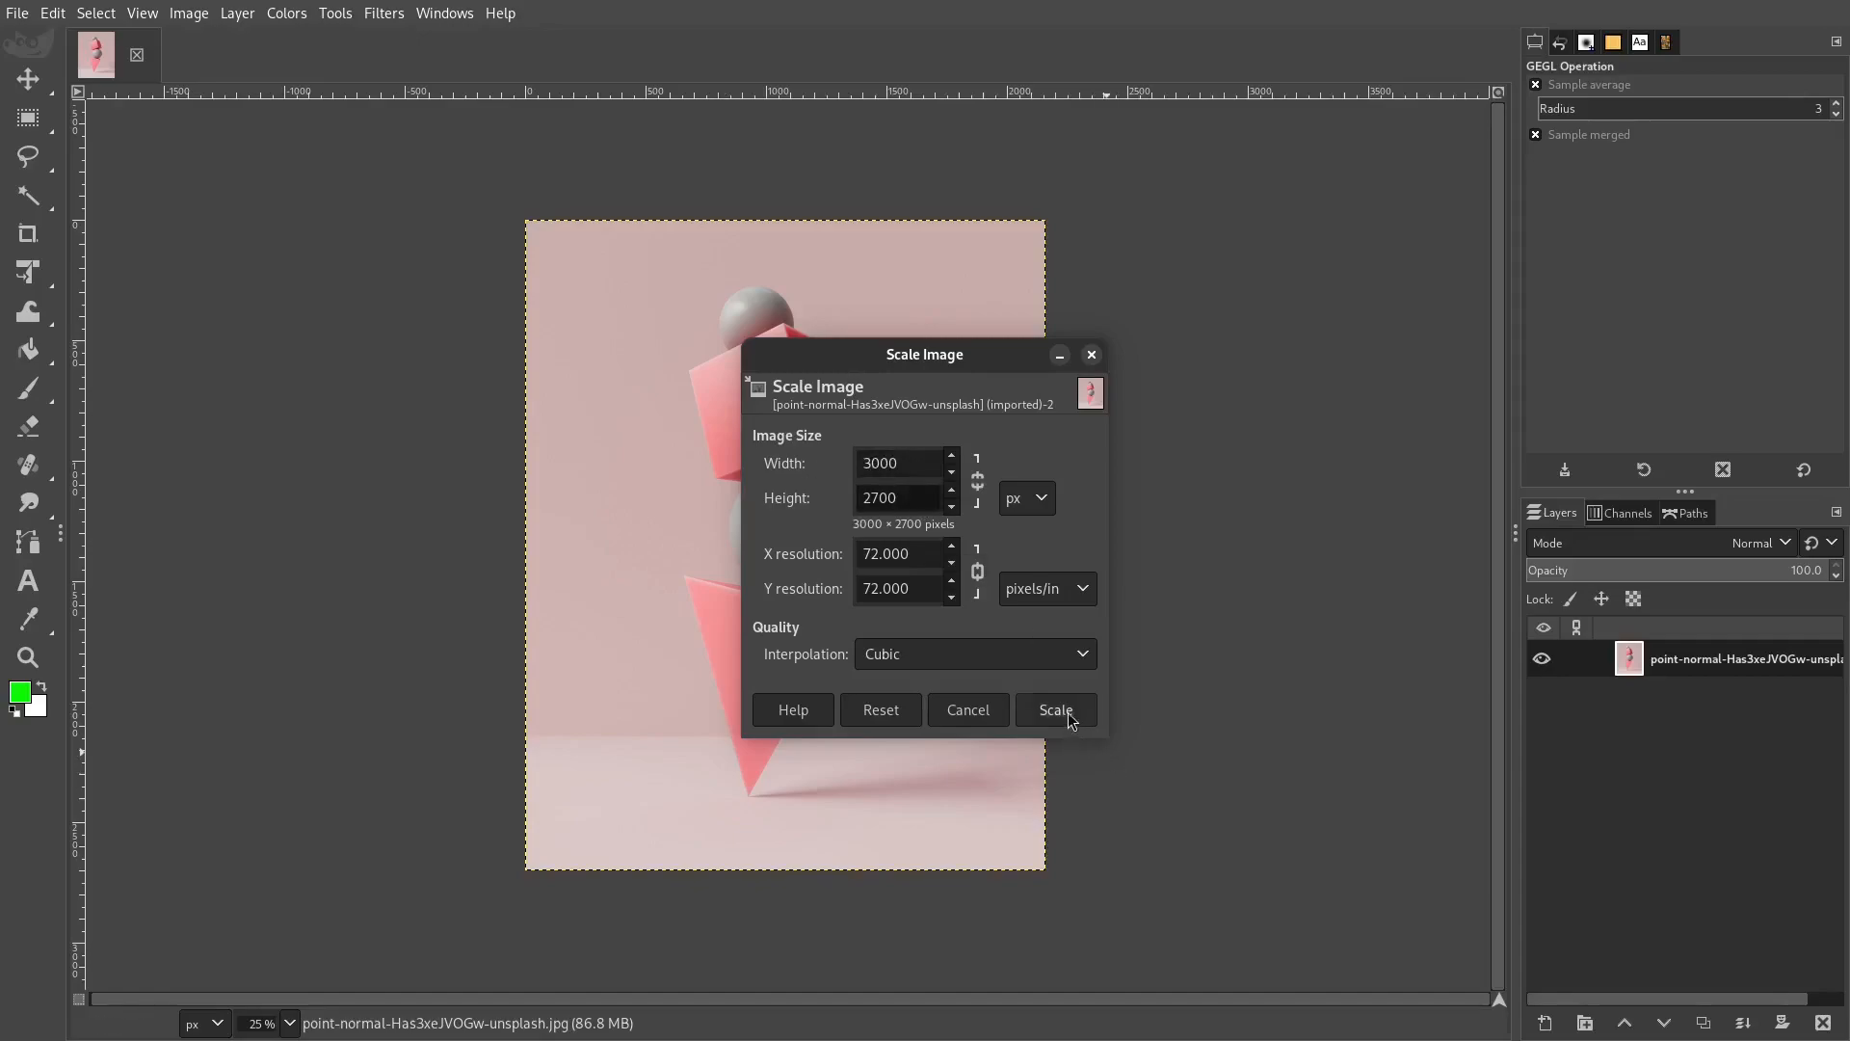
pyautogui.click(1056, 710)
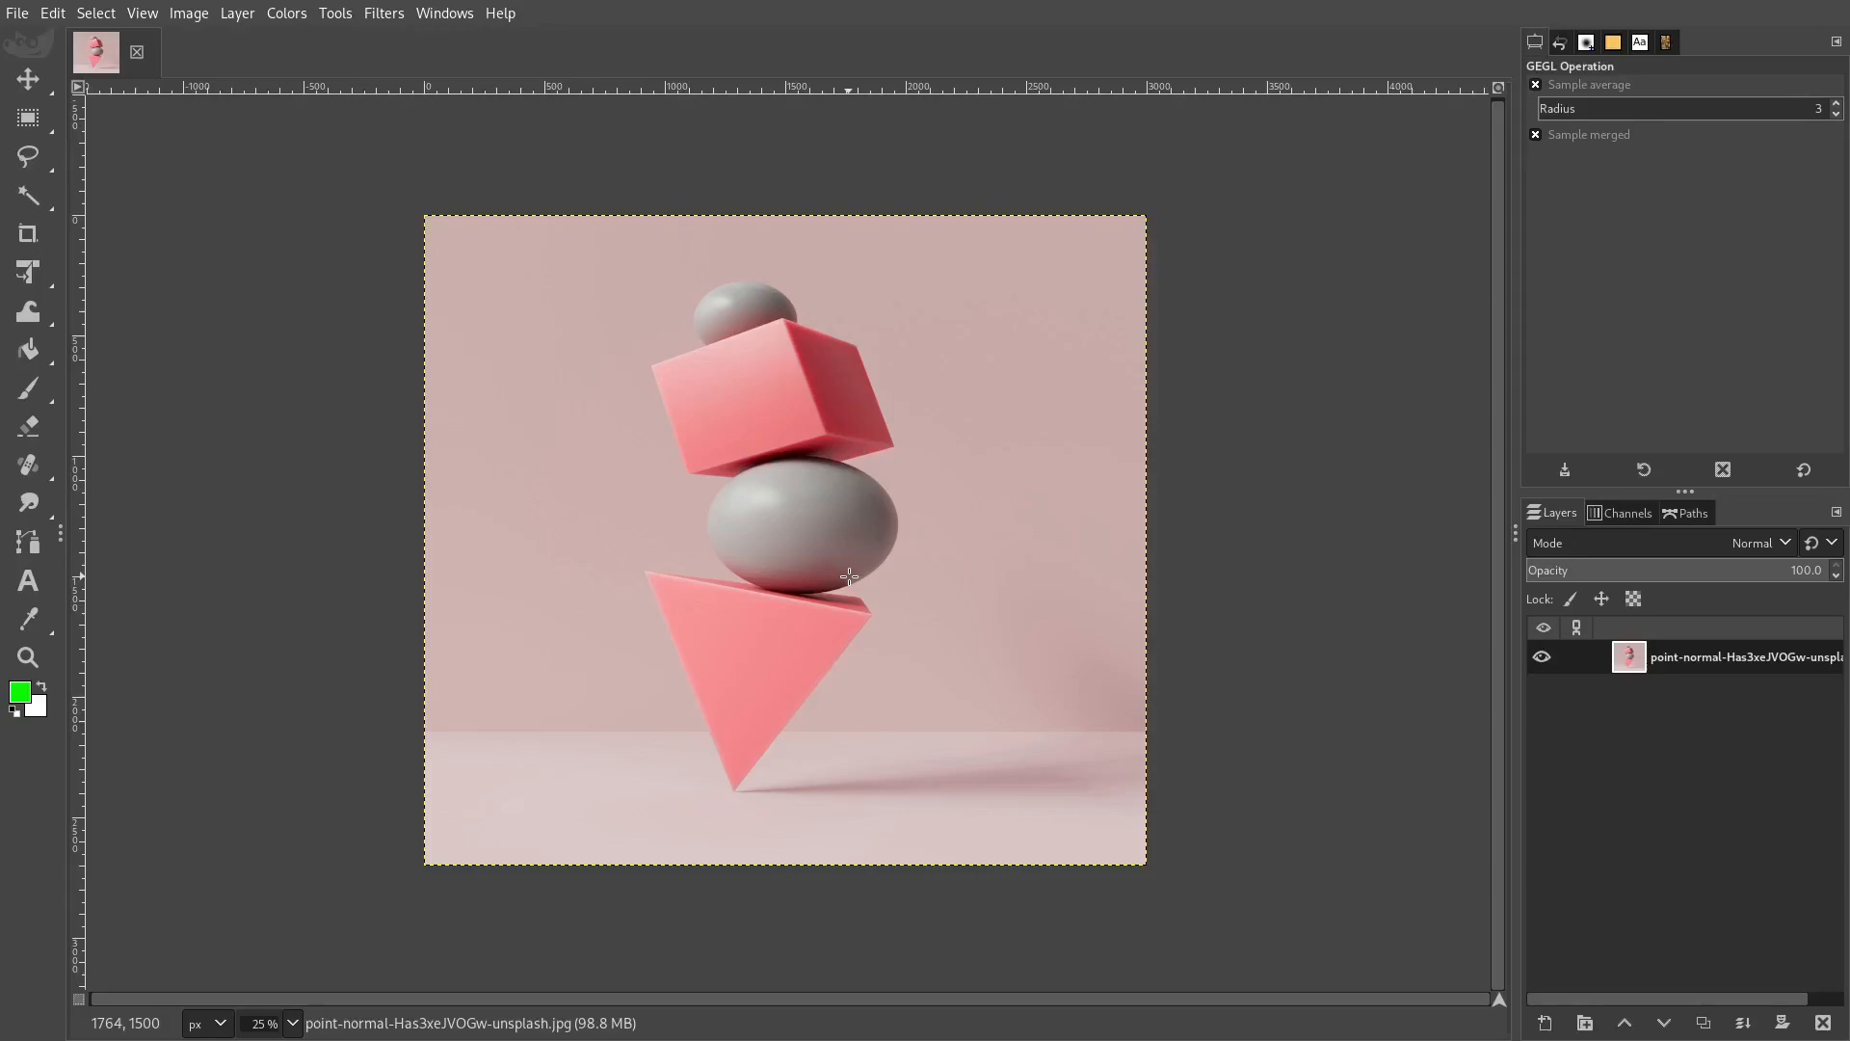
# - Undo the accidental layer cut and the image scaling, and switch to the Move tool
pyautogui.hotkey('ctrl', 'x')
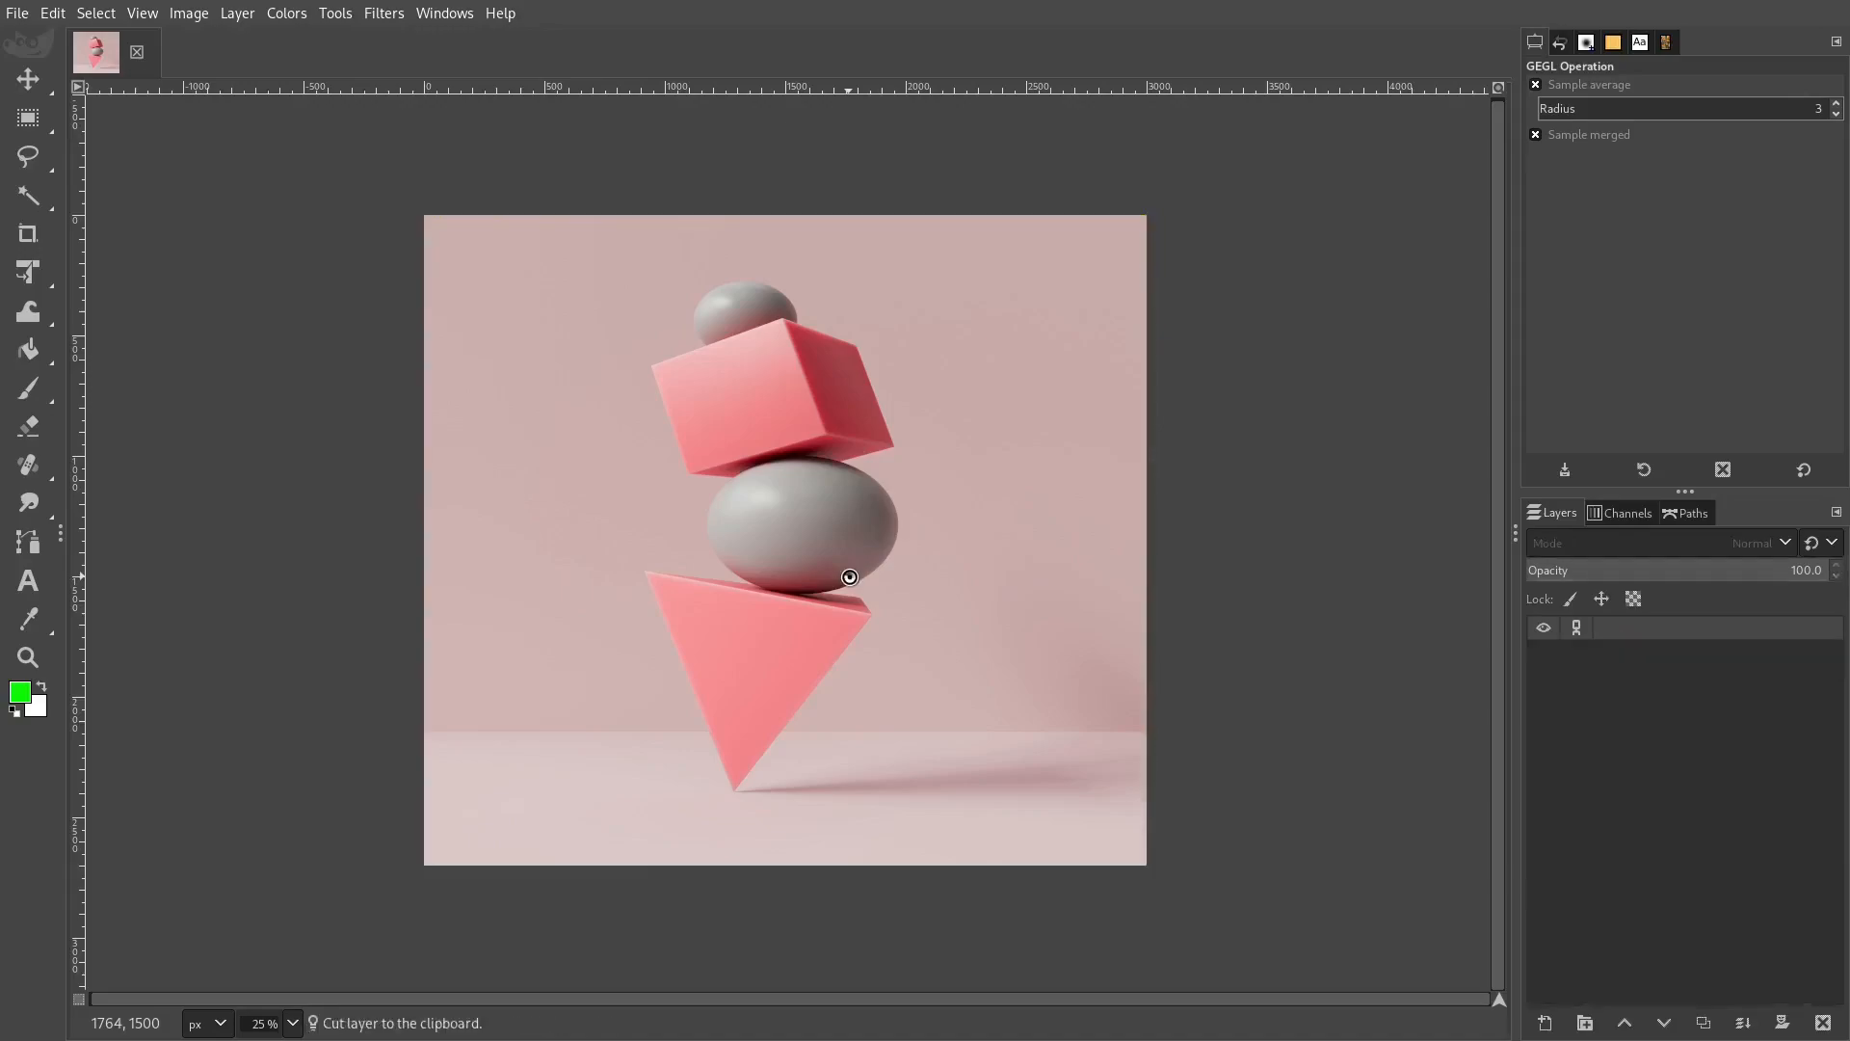
pyautogui.hotkey('ctrl', 'z')
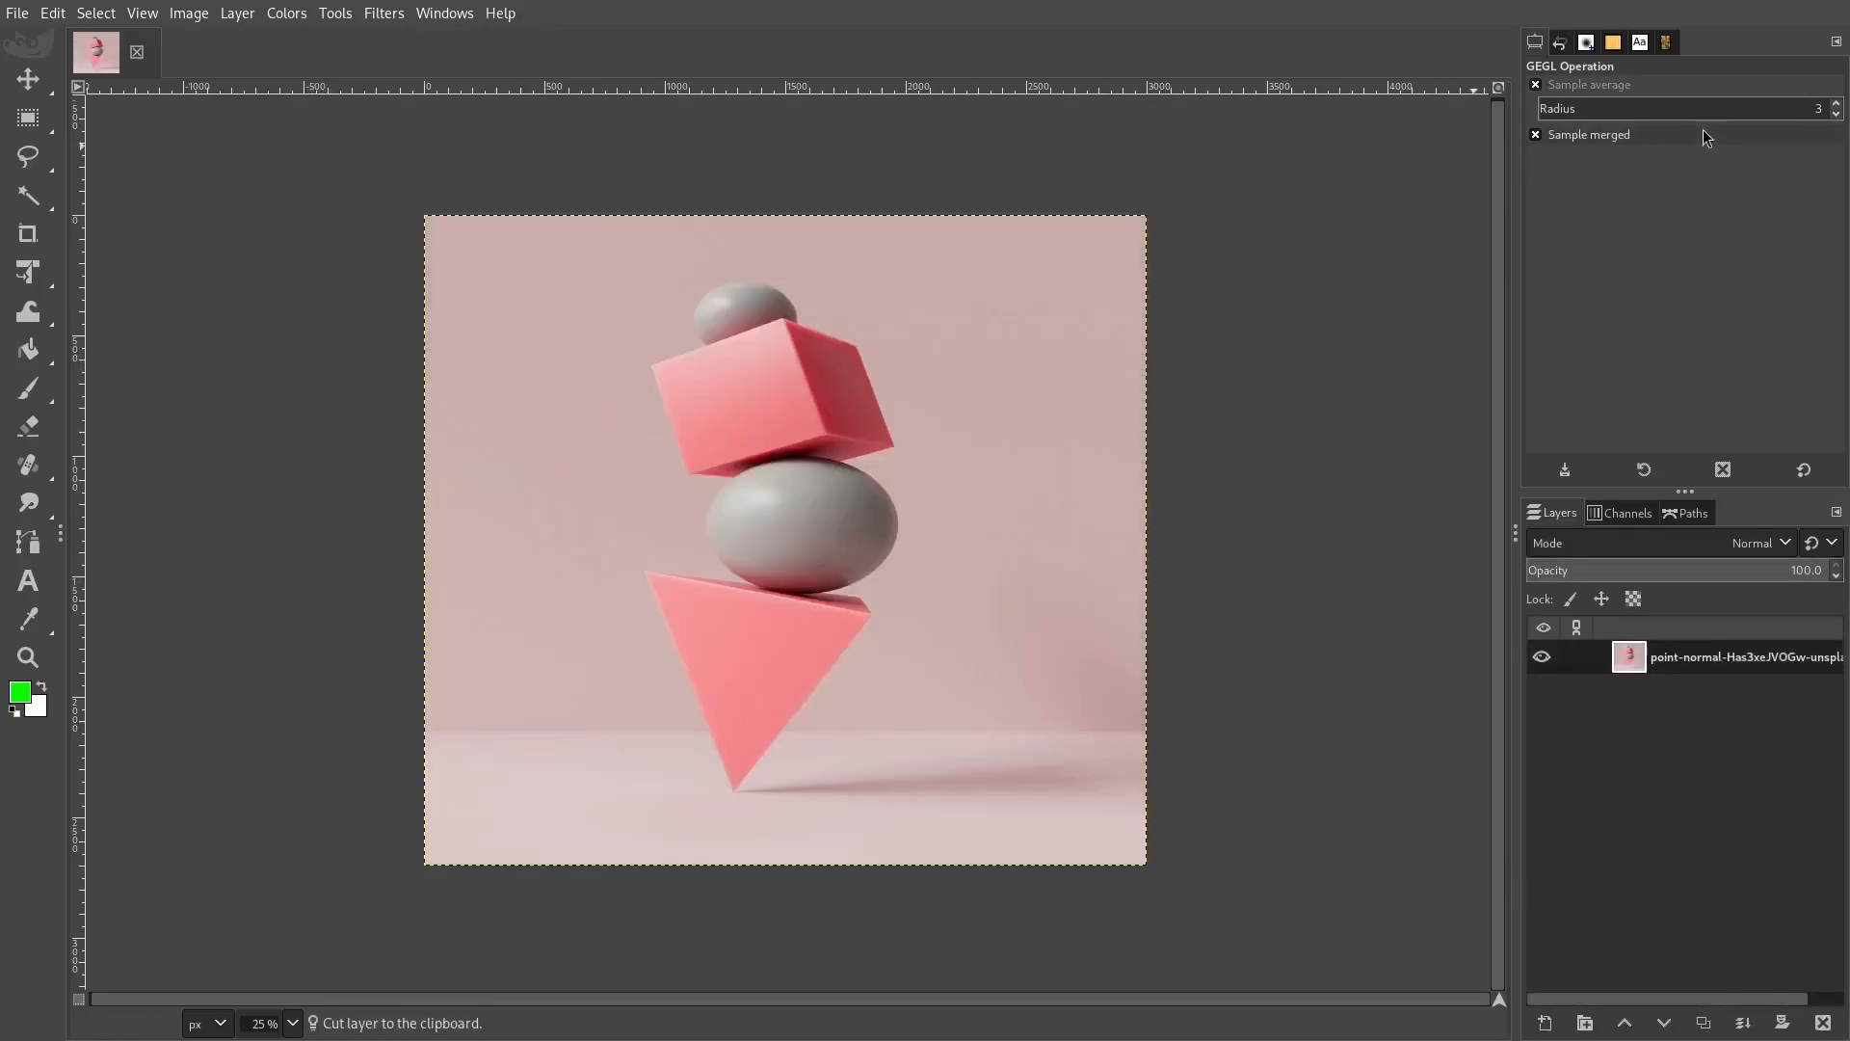
pyautogui.hotkey('ctrl', 'z')
pyautogui.press('m')
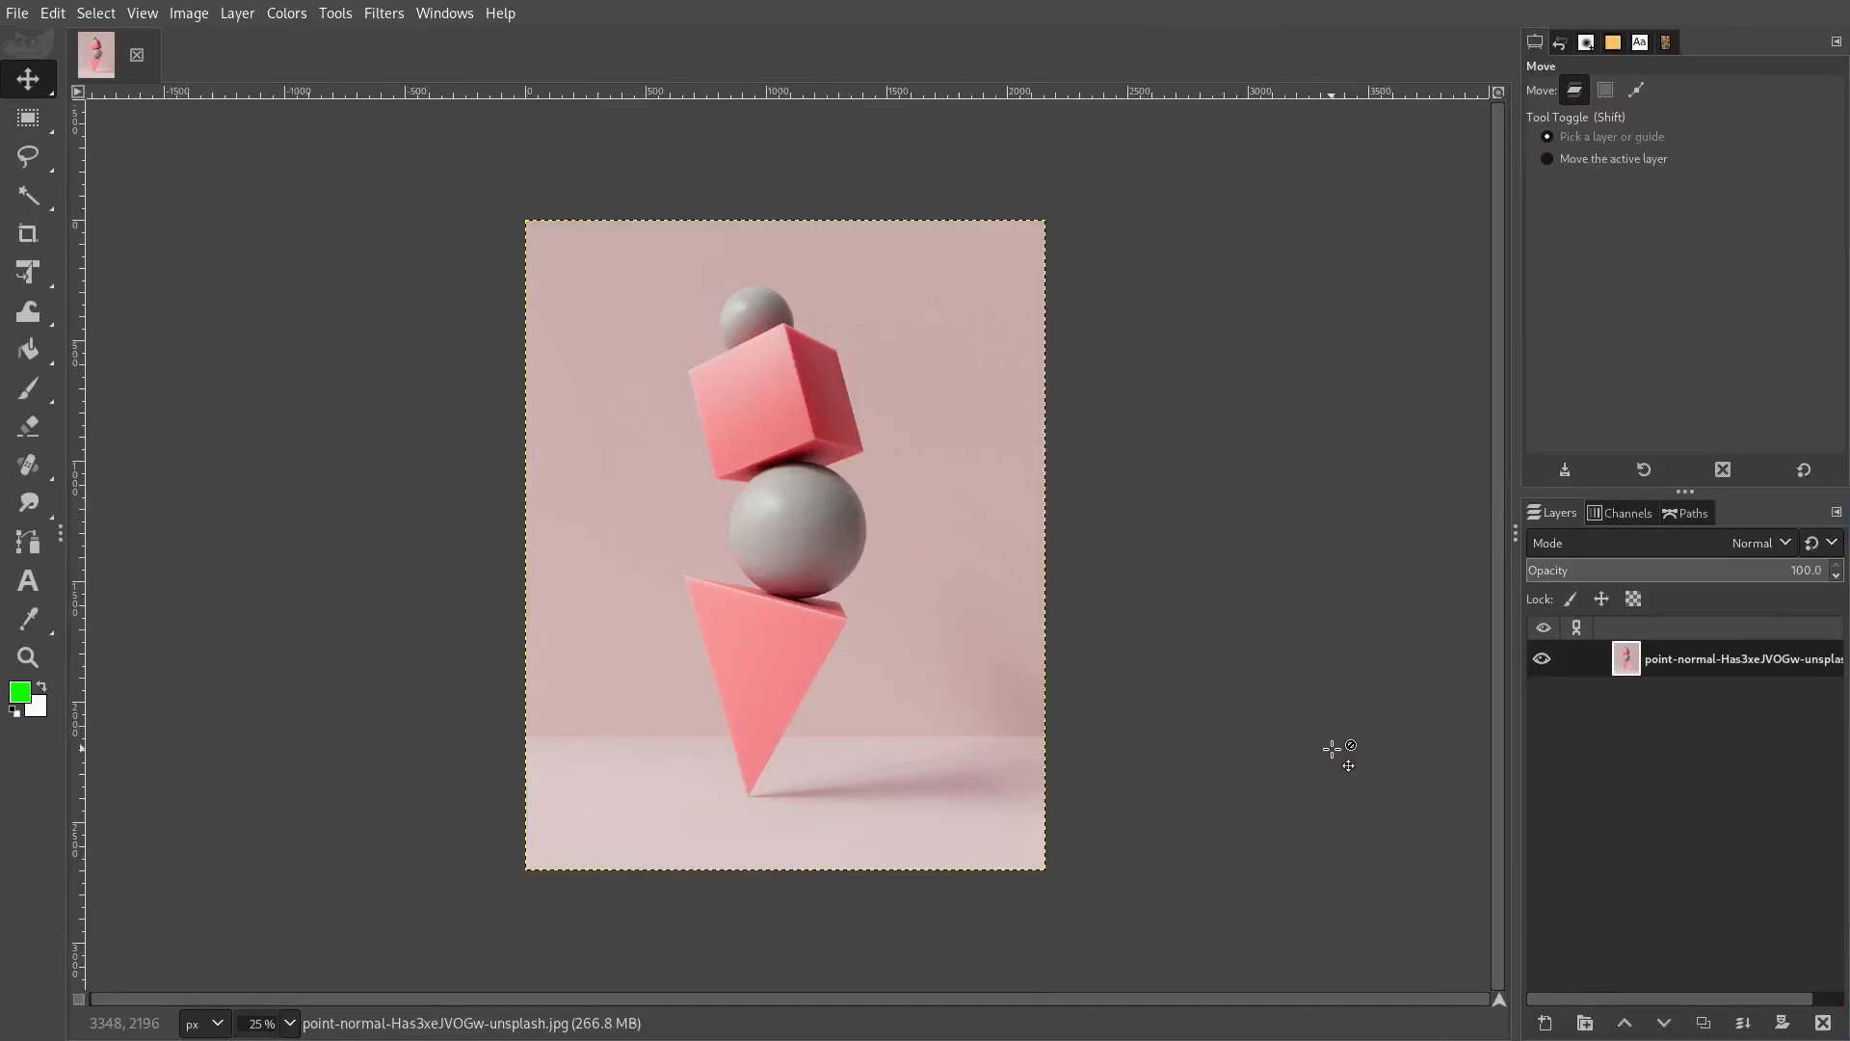
# - Find and run Liquid rescale through the action search, and set the new width to 3000 pixels
pyautogui.press('/')
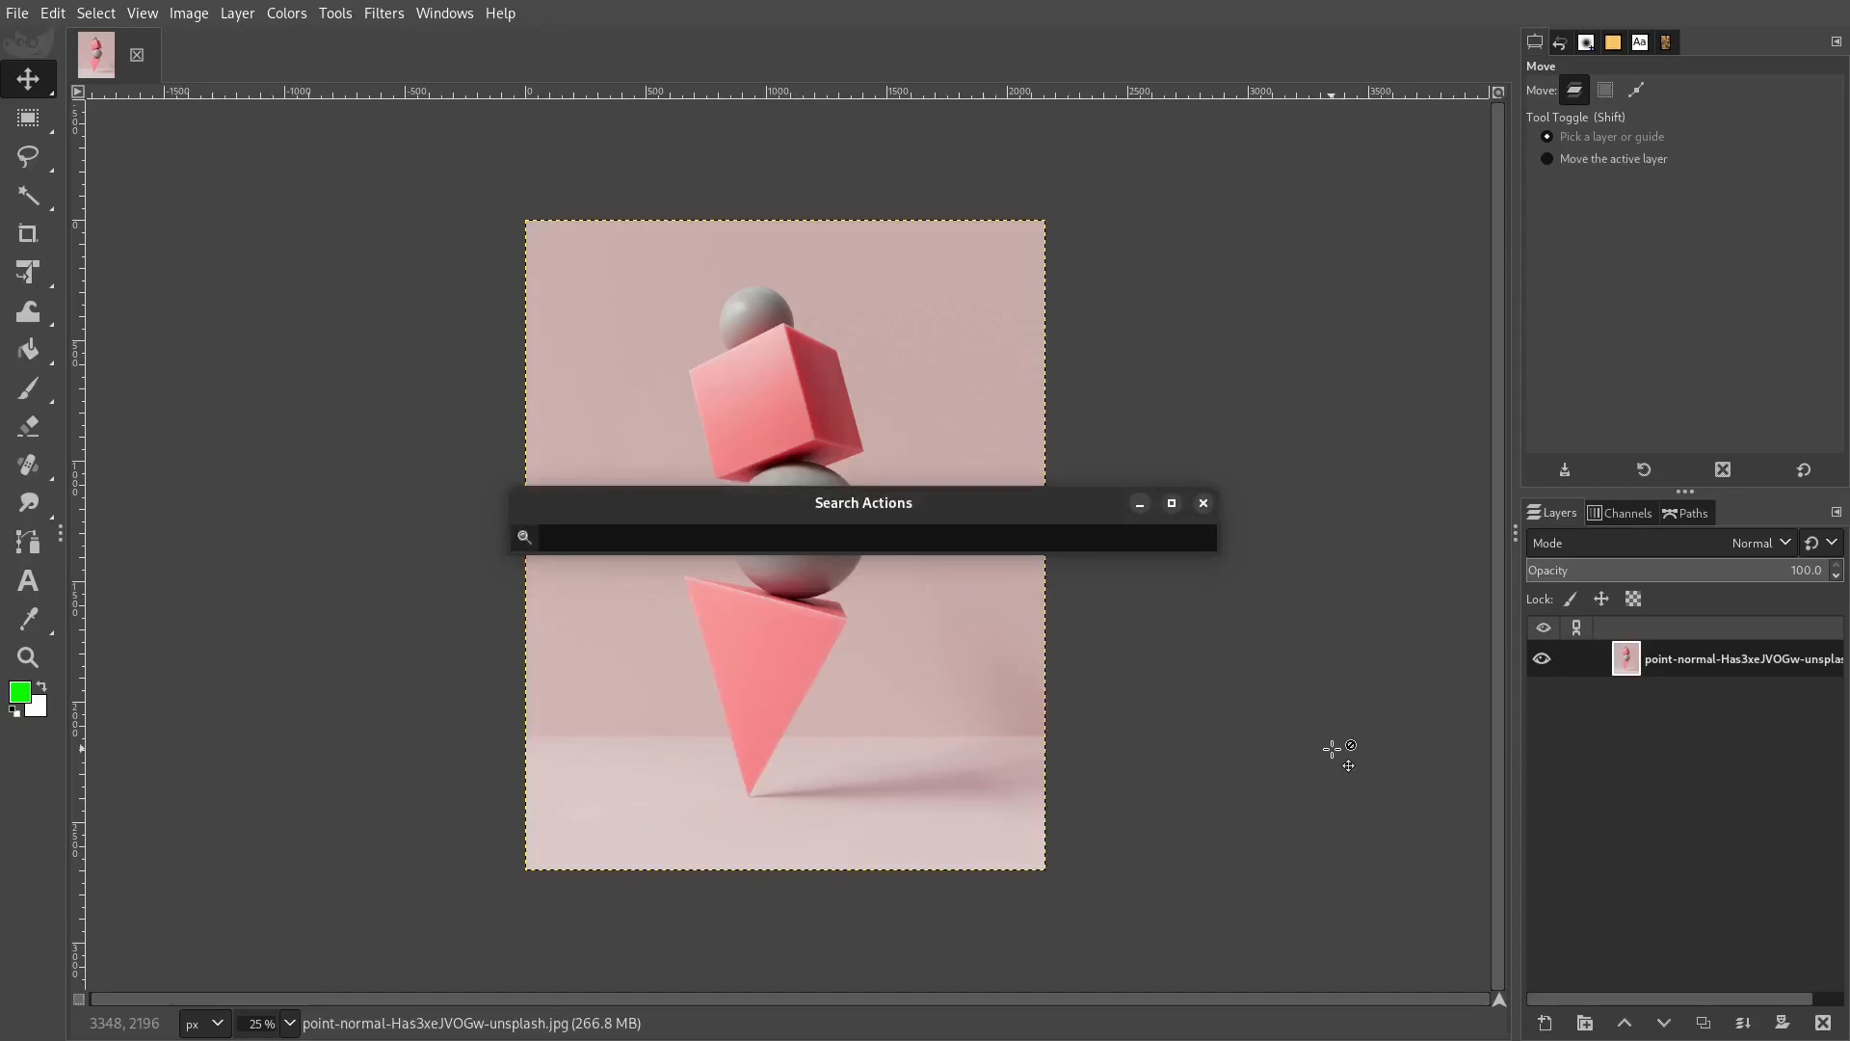
pyautogui.write('lieq')
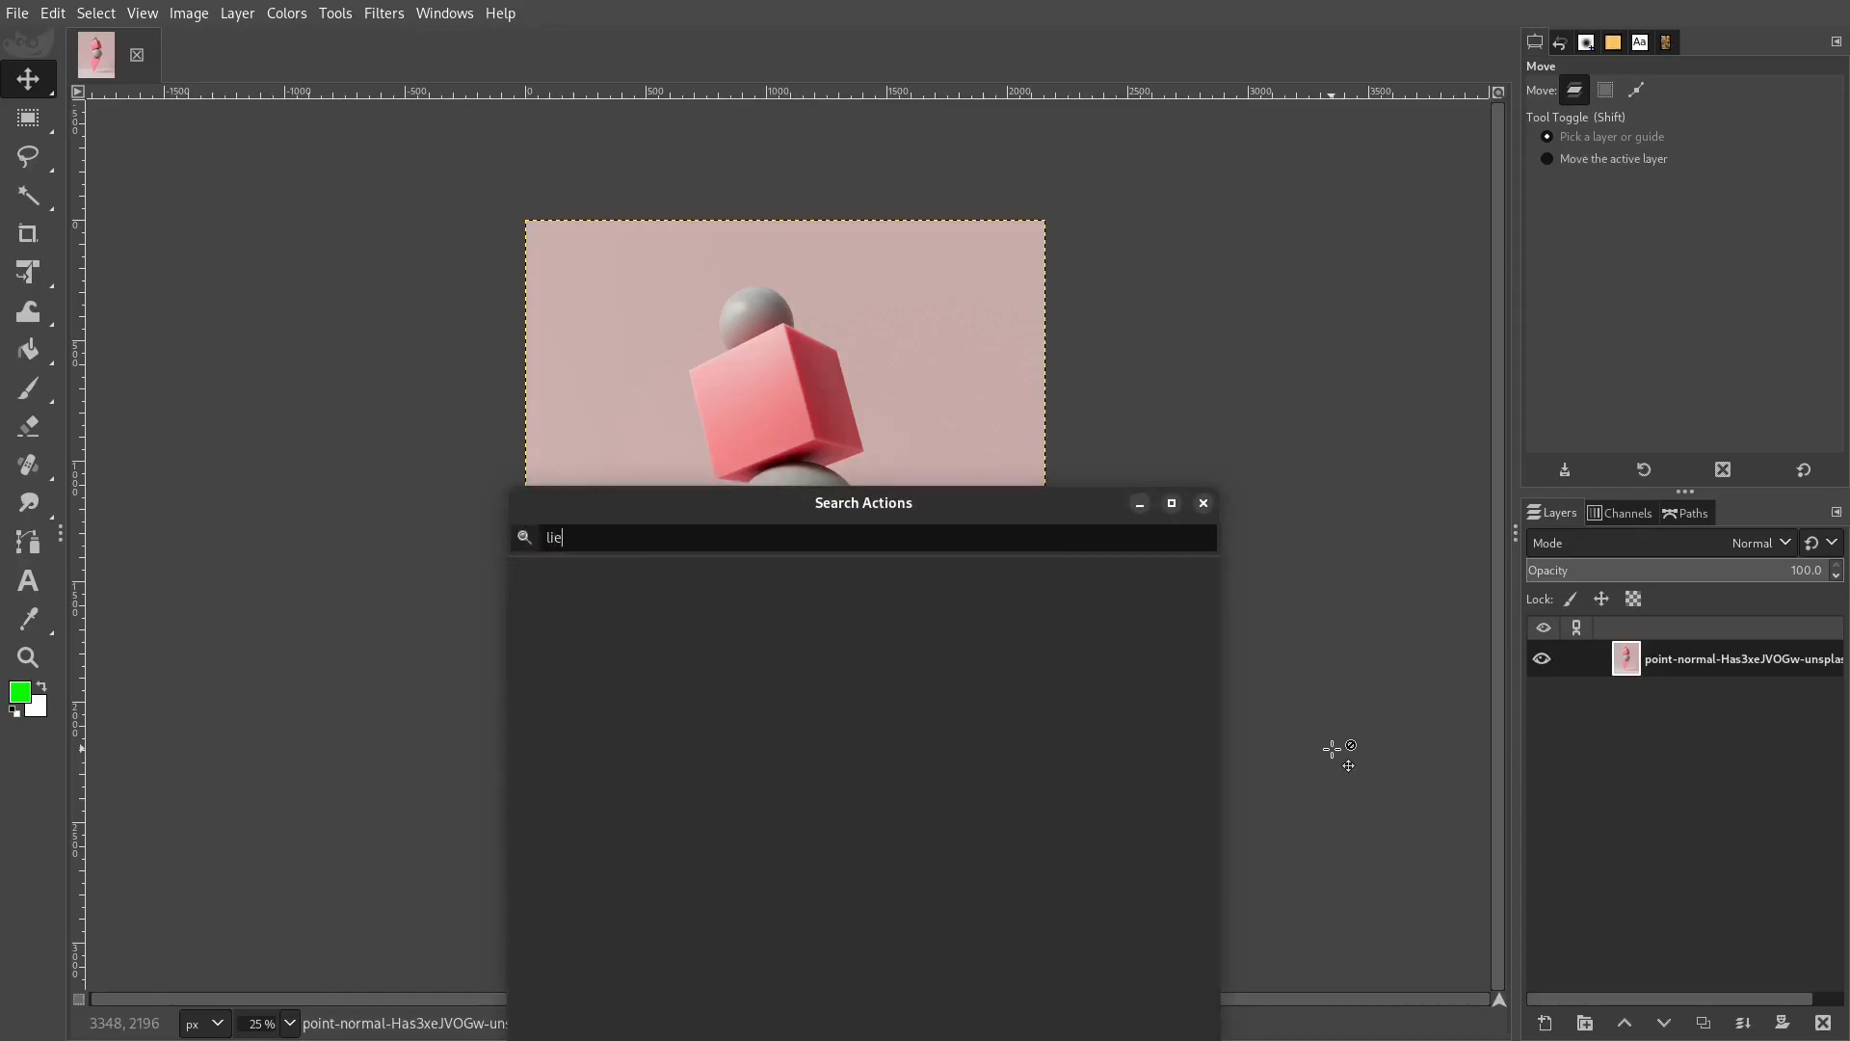
pyautogui.press('BackSpace')
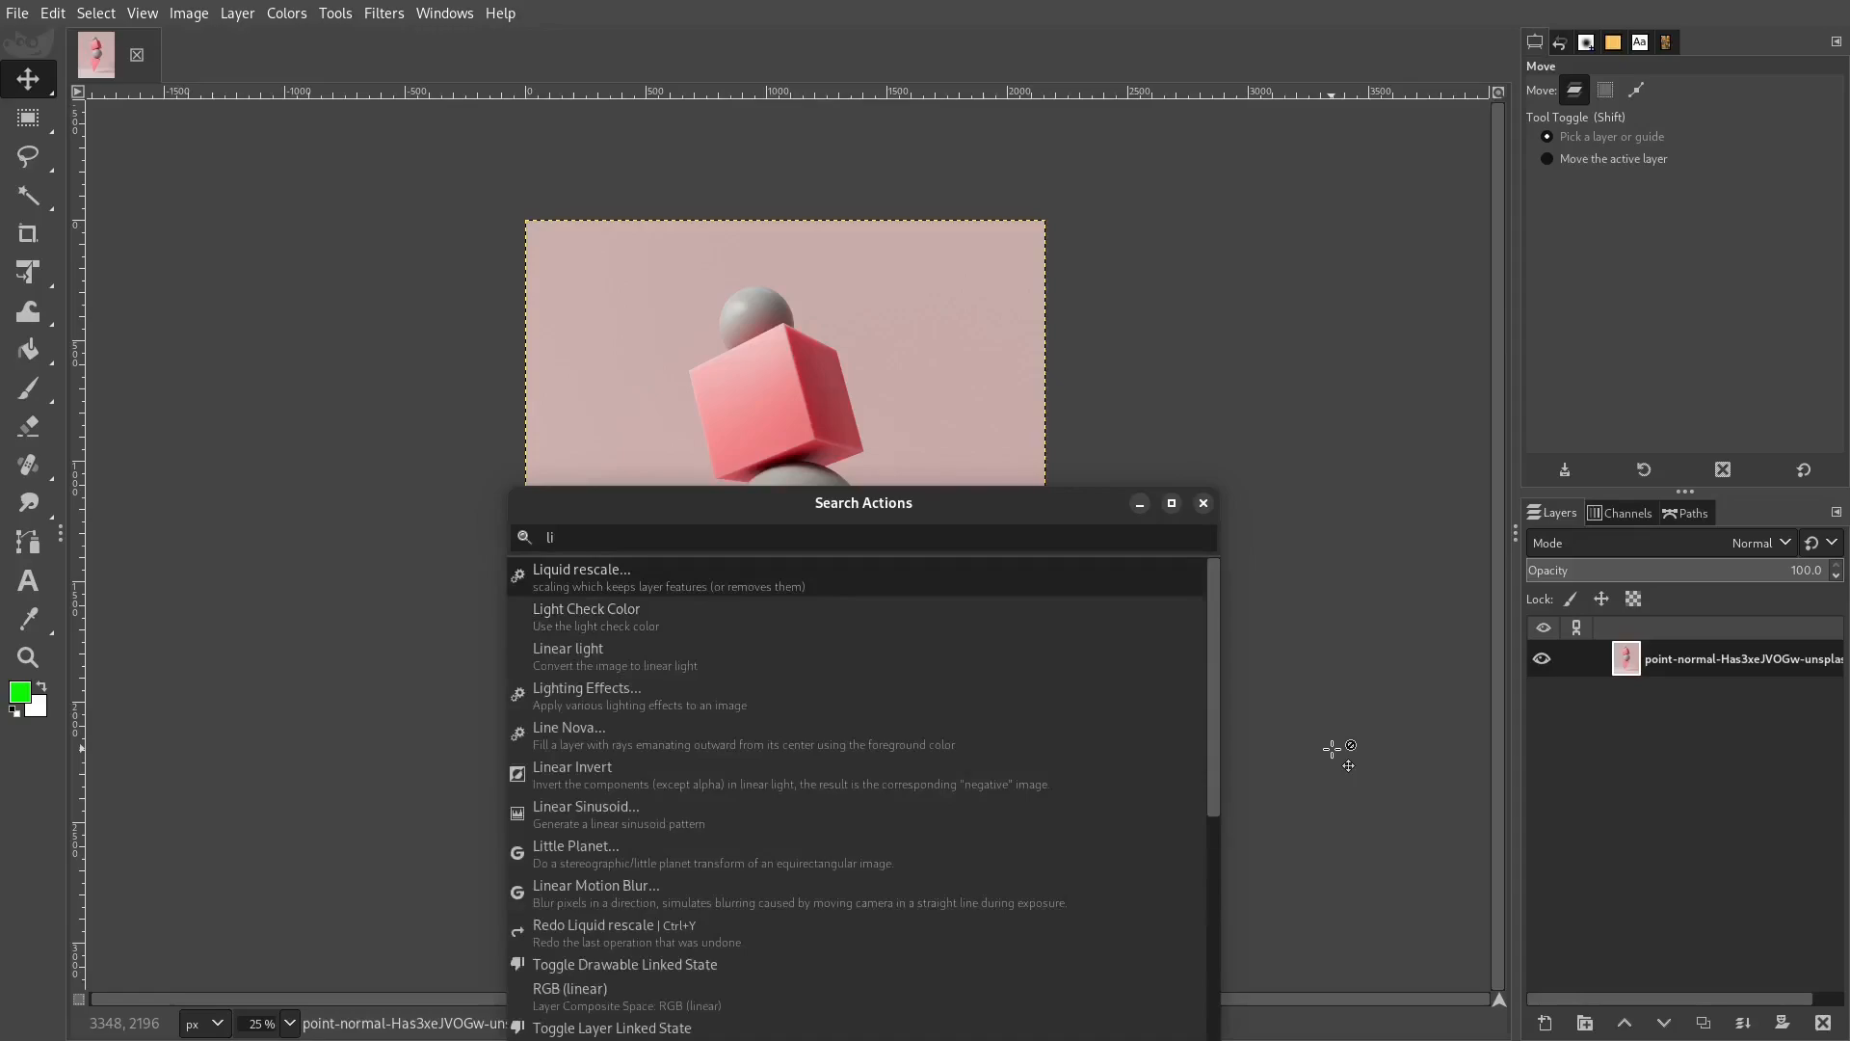
pyautogui.press('Return')
pyautogui.moveTo(937, 304); pyautogui.dragTo(1500, 222)
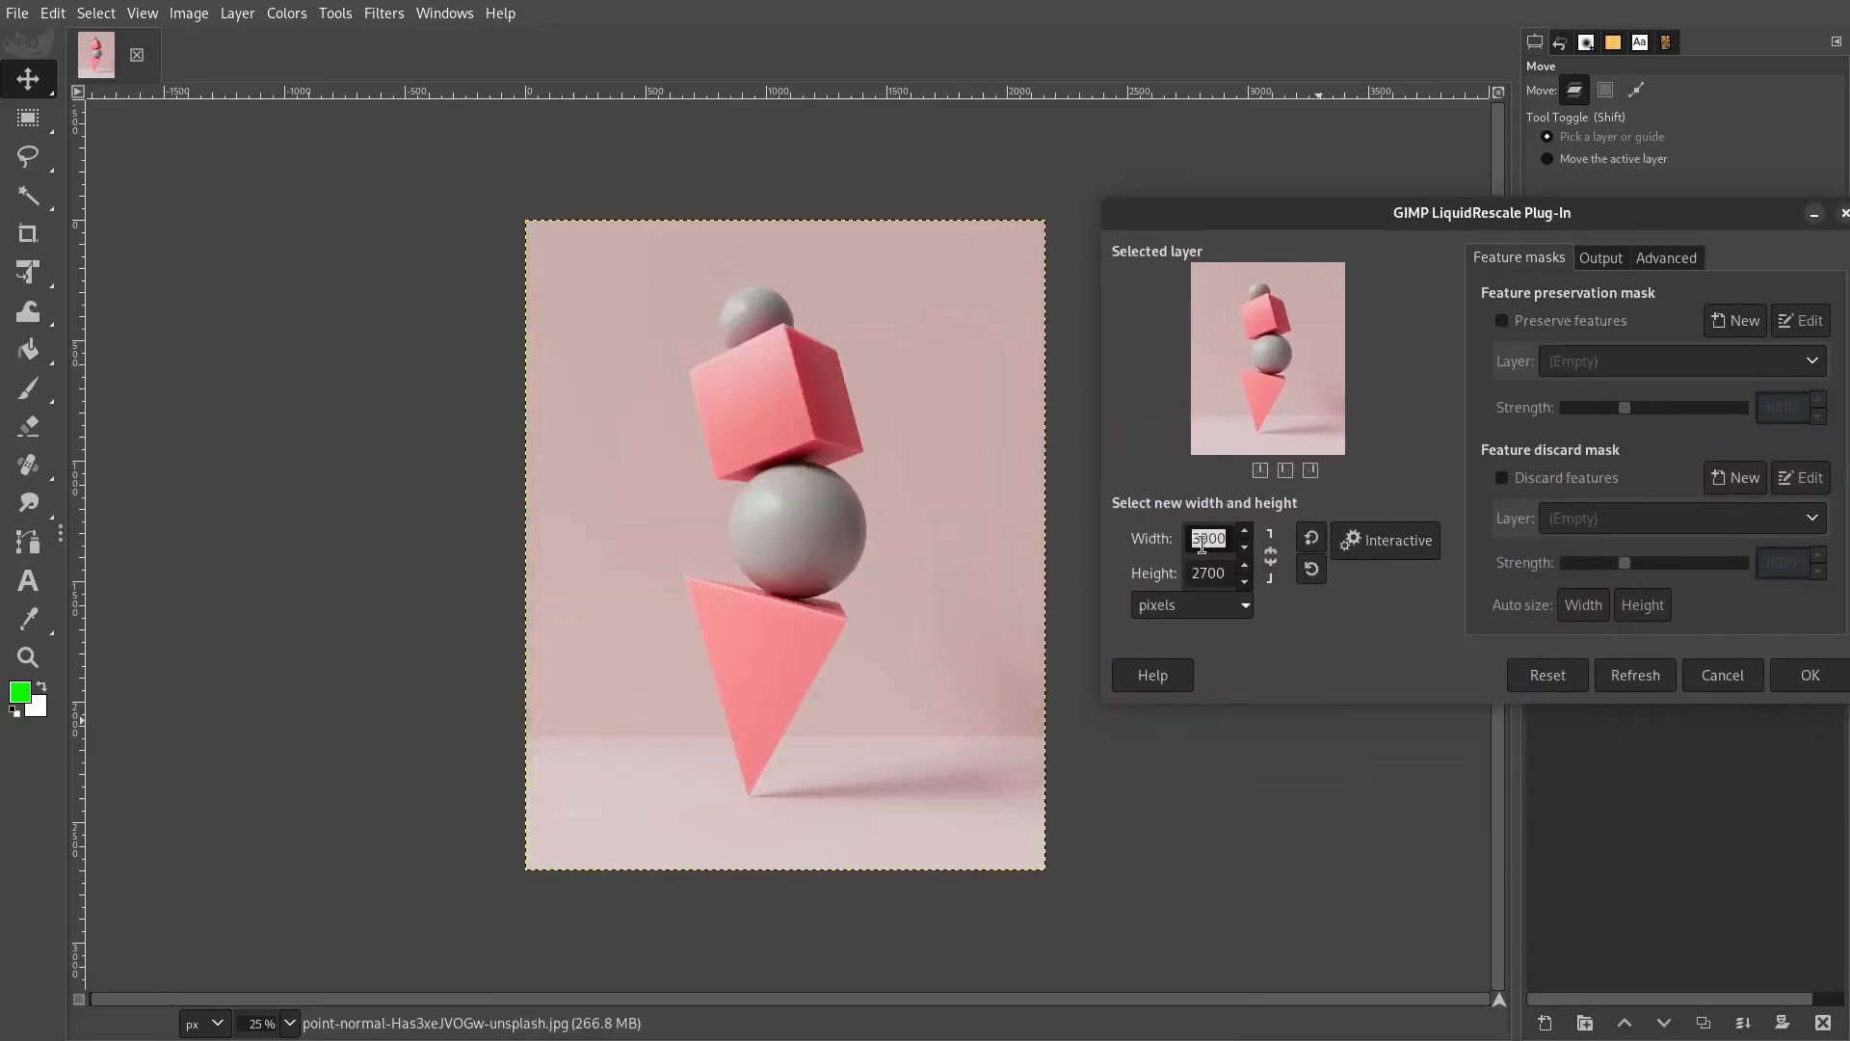
pyautogui.write('300')
pyautogui.doubleClick(1220, 572)
pyautogui.doubleClick(1221, 540)
# - Create a new feature preservation mask and paint over the stacked spheres, cube and cone with the Paintbrush, finishing the mask
pyautogui.click(1748, 327)
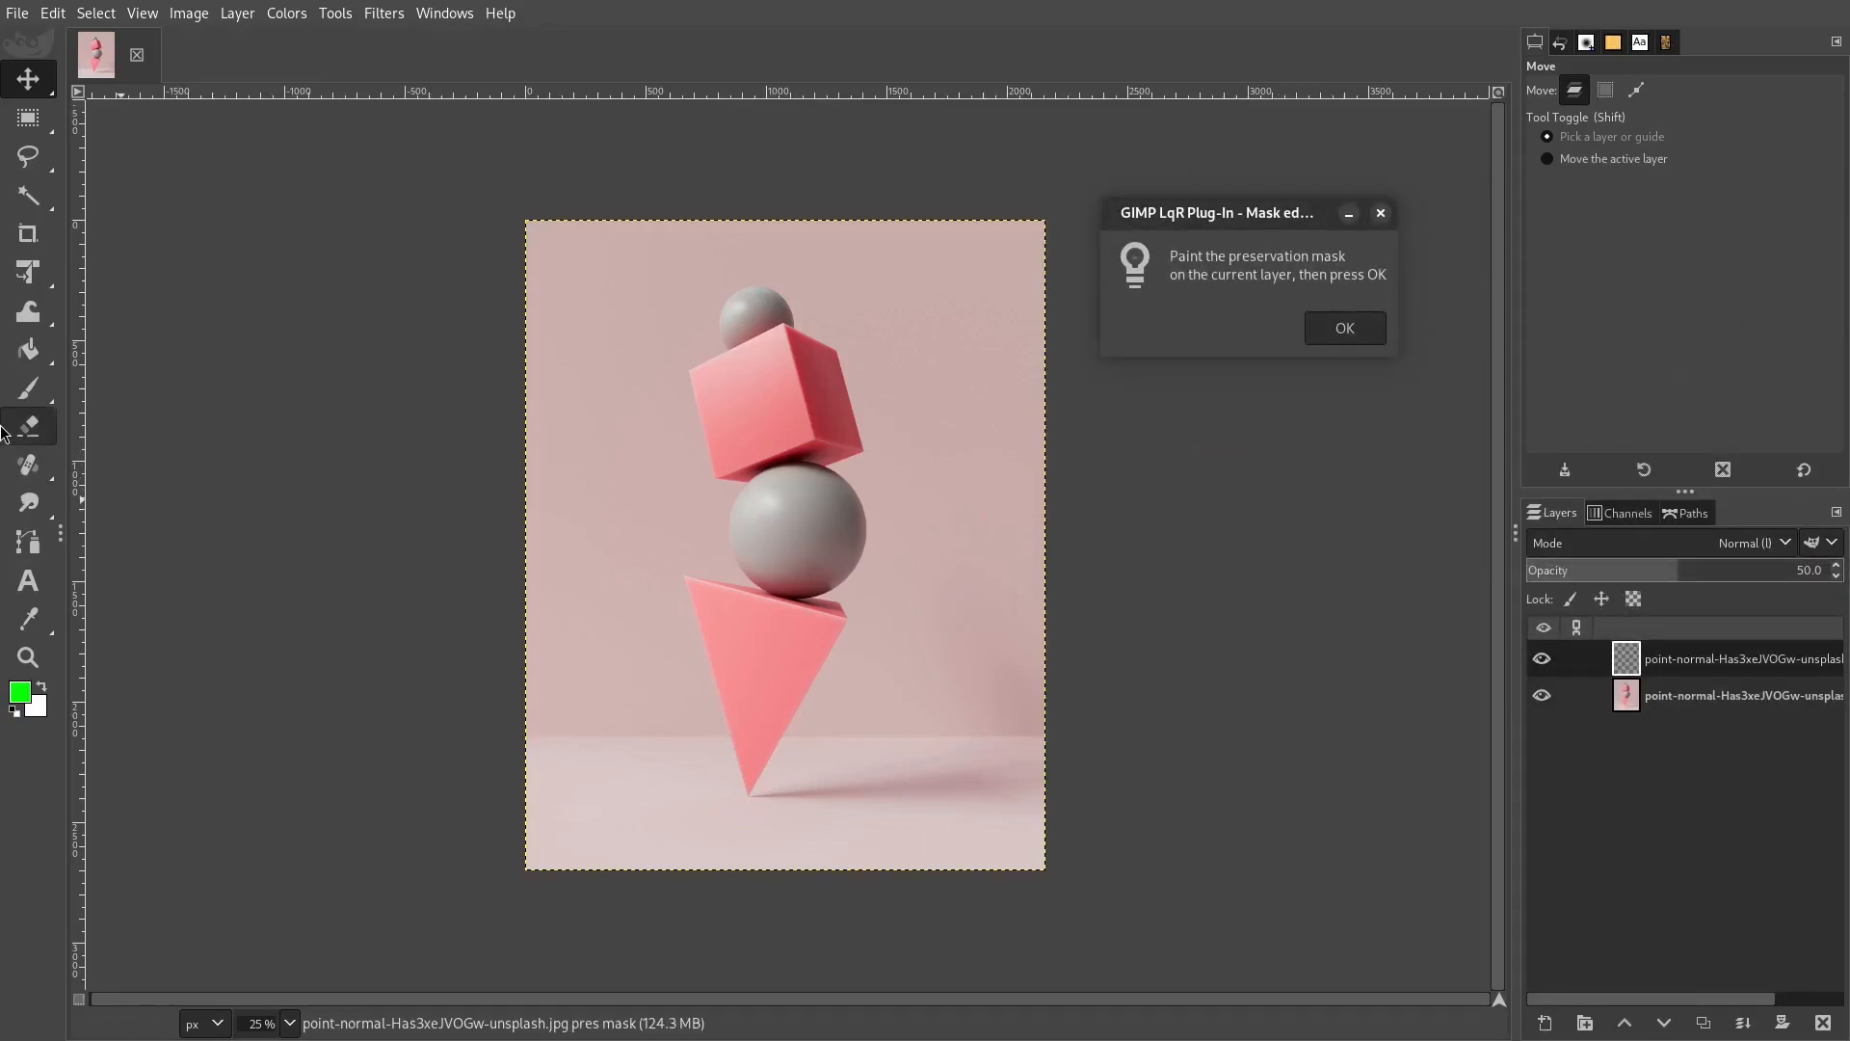
pyautogui.moveTo(21, 391)
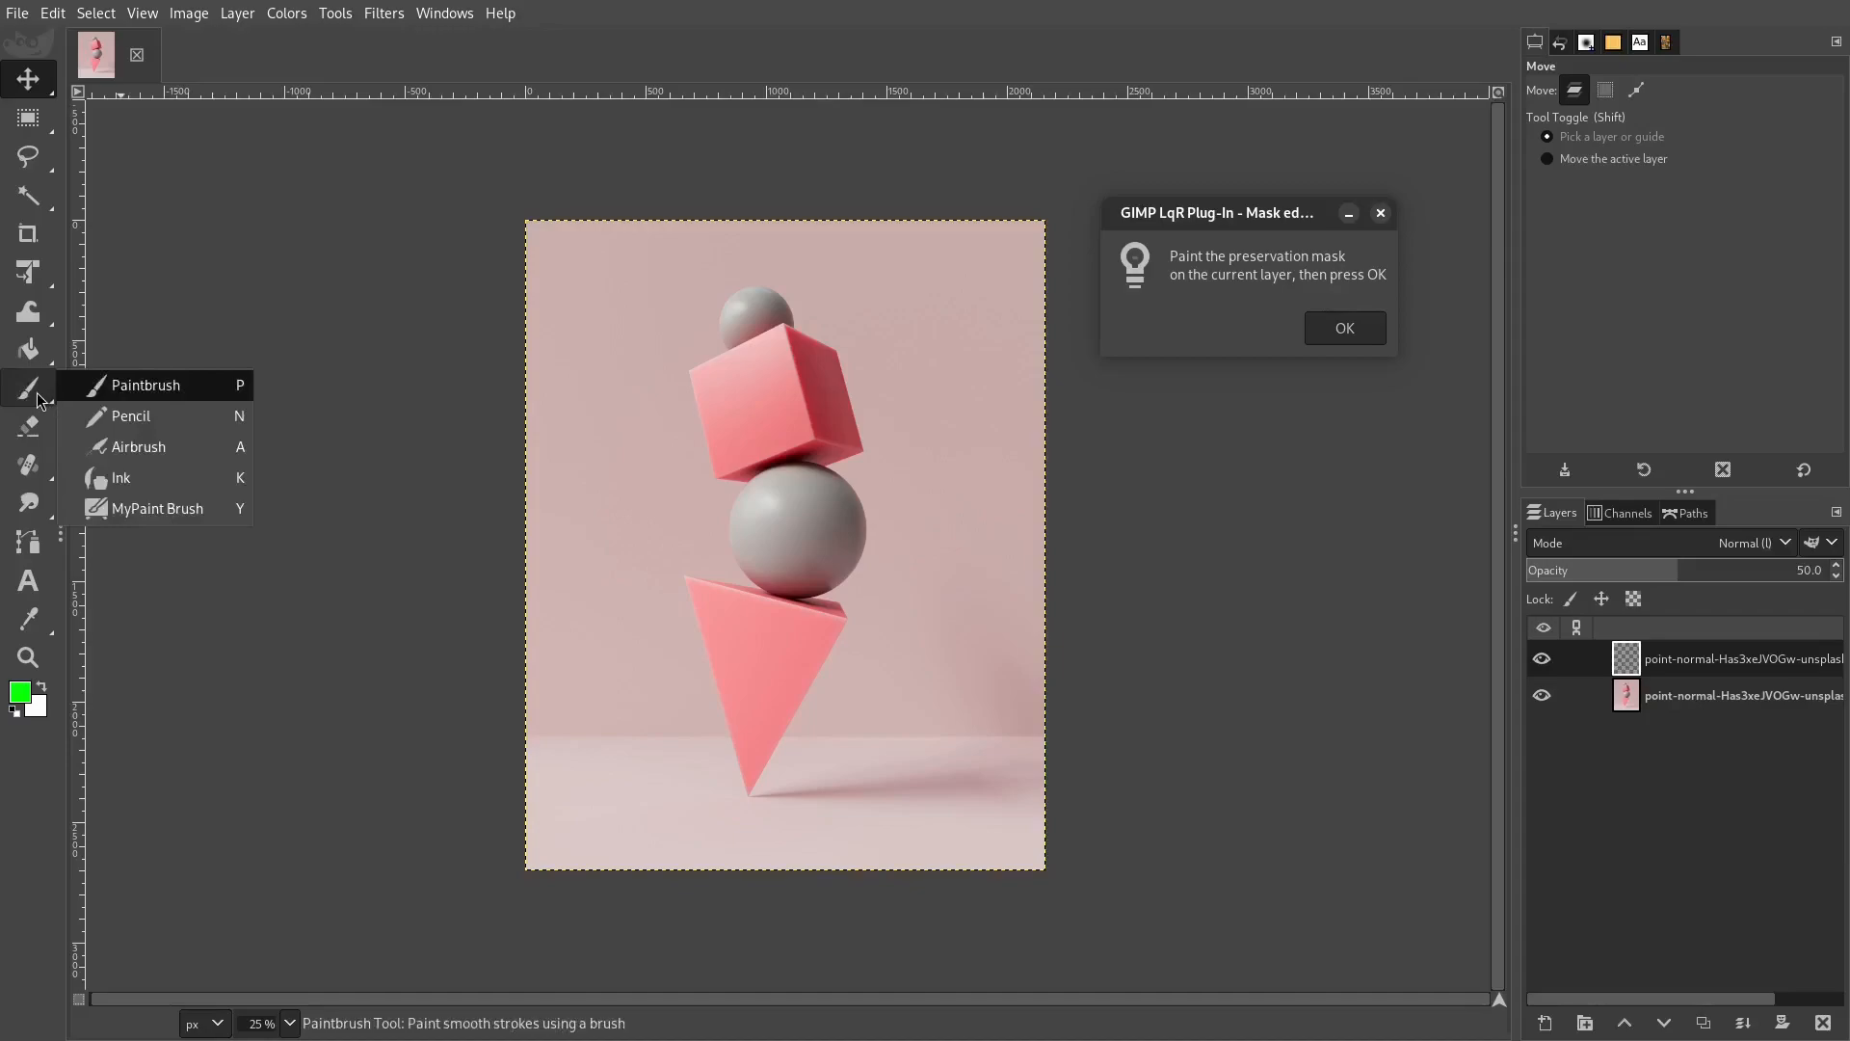
pyautogui.click(37, 391)
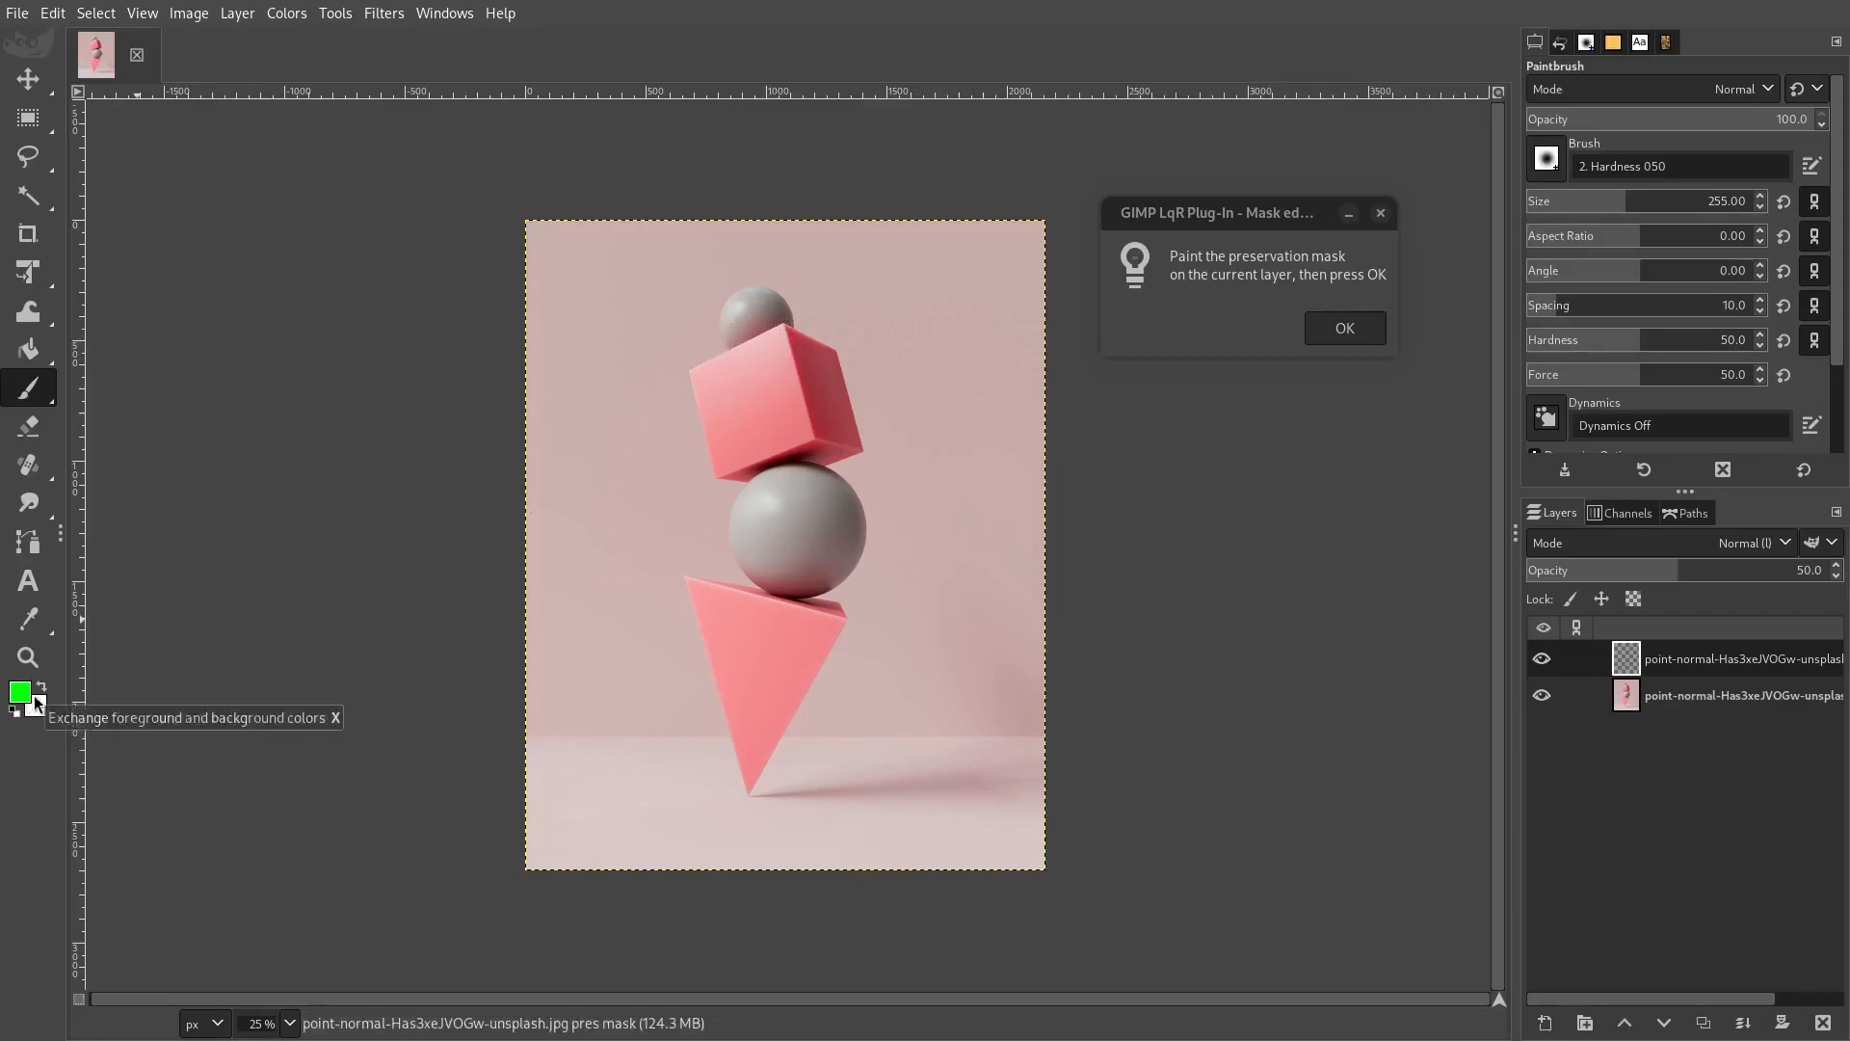
pyautogui.moveTo(774, 335)
pyautogui.mouseDown()
pyautogui.moveTo(731, 344)
pyautogui.moveTo(764, 323)
pyautogui.moveTo(740, 387)
pyautogui.moveTo(706, 375)
pyautogui.moveTo(723, 468)
pyautogui.moveTo(850, 449)
pyautogui.moveTo(812, 364)
pyautogui.moveTo(811, 415)
pyautogui.moveTo(786, 382)
pyautogui.moveTo(757, 431)
pyautogui.moveTo(795, 382)
pyautogui.moveTo(771, 358)
pyautogui.moveTo(780, 383)
pyautogui.moveTo(812, 364)
pyautogui.moveTo(804, 347)
pyautogui.moveTo(838, 427)
pyautogui.moveTo(828, 368)
pyautogui.moveTo(718, 390)
pyautogui.moveTo(754, 445)
pyautogui.moveTo(737, 468)
pyautogui.moveTo(708, 368)
pyautogui.moveTo(784, 368)
pyautogui.moveTo(807, 343)
pyautogui.moveTo(842, 426)
pyautogui.moveTo(784, 379)
pyautogui.moveTo(713, 385)
pyautogui.moveTo(740, 465)
pyautogui.moveTo(764, 470)
pyautogui.moveTo(737, 519)
pyautogui.moveTo(760, 491)
pyautogui.moveTo(773, 580)
pyautogui.moveTo(833, 561)
pyautogui.moveTo(793, 503)
pyautogui.moveTo(774, 526)
pyautogui.moveTo(803, 551)
pyautogui.moveTo(780, 512)
pyautogui.moveTo(864, 543)
pyautogui.moveTo(803, 483)
pyautogui.moveTo(834, 493)
pyautogui.moveTo(815, 567)
pyautogui.moveTo(768, 531)
pyautogui.moveTo(762, 601)
pyautogui.moveTo(703, 585)
pyautogui.moveTo(740, 799)
pyautogui.moveTo(824, 616)
pyautogui.moveTo(753, 638)
pyautogui.moveTo(743, 734)
pyautogui.moveTo(805, 627)
pyautogui.moveTo(737, 611)
pyautogui.moveTo(724, 586)
pyautogui.moveTo(834, 640)
pyautogui.moveTo(815, 665)
pyautogui.moveTo(819, 631)
pyautogui.moveTo(795, 609)
pyautogui.moveTo(718, 583)
pyautogui.moveTo(829, 641)
pyautogui.moveTo(834, 616)
pyautogui.moveTo(763, 540)
pyautogui.moveTo(784, 563)
pyautogui.moveTo(834, 530)
pyautogui.moveTo(763, 567)
pyautogui.moveTo(798, 516)
pyautogui.moveTo(824, 525)
pyautogui.moveTo(807, 556)
pyautogui.moveTo(753, 563)
pyautogui.moveTo(785, 510)
pyautogui.moveTo(766, 463)
pyautogui.moveTo(809, 441)
pyautogui.mouseUp()
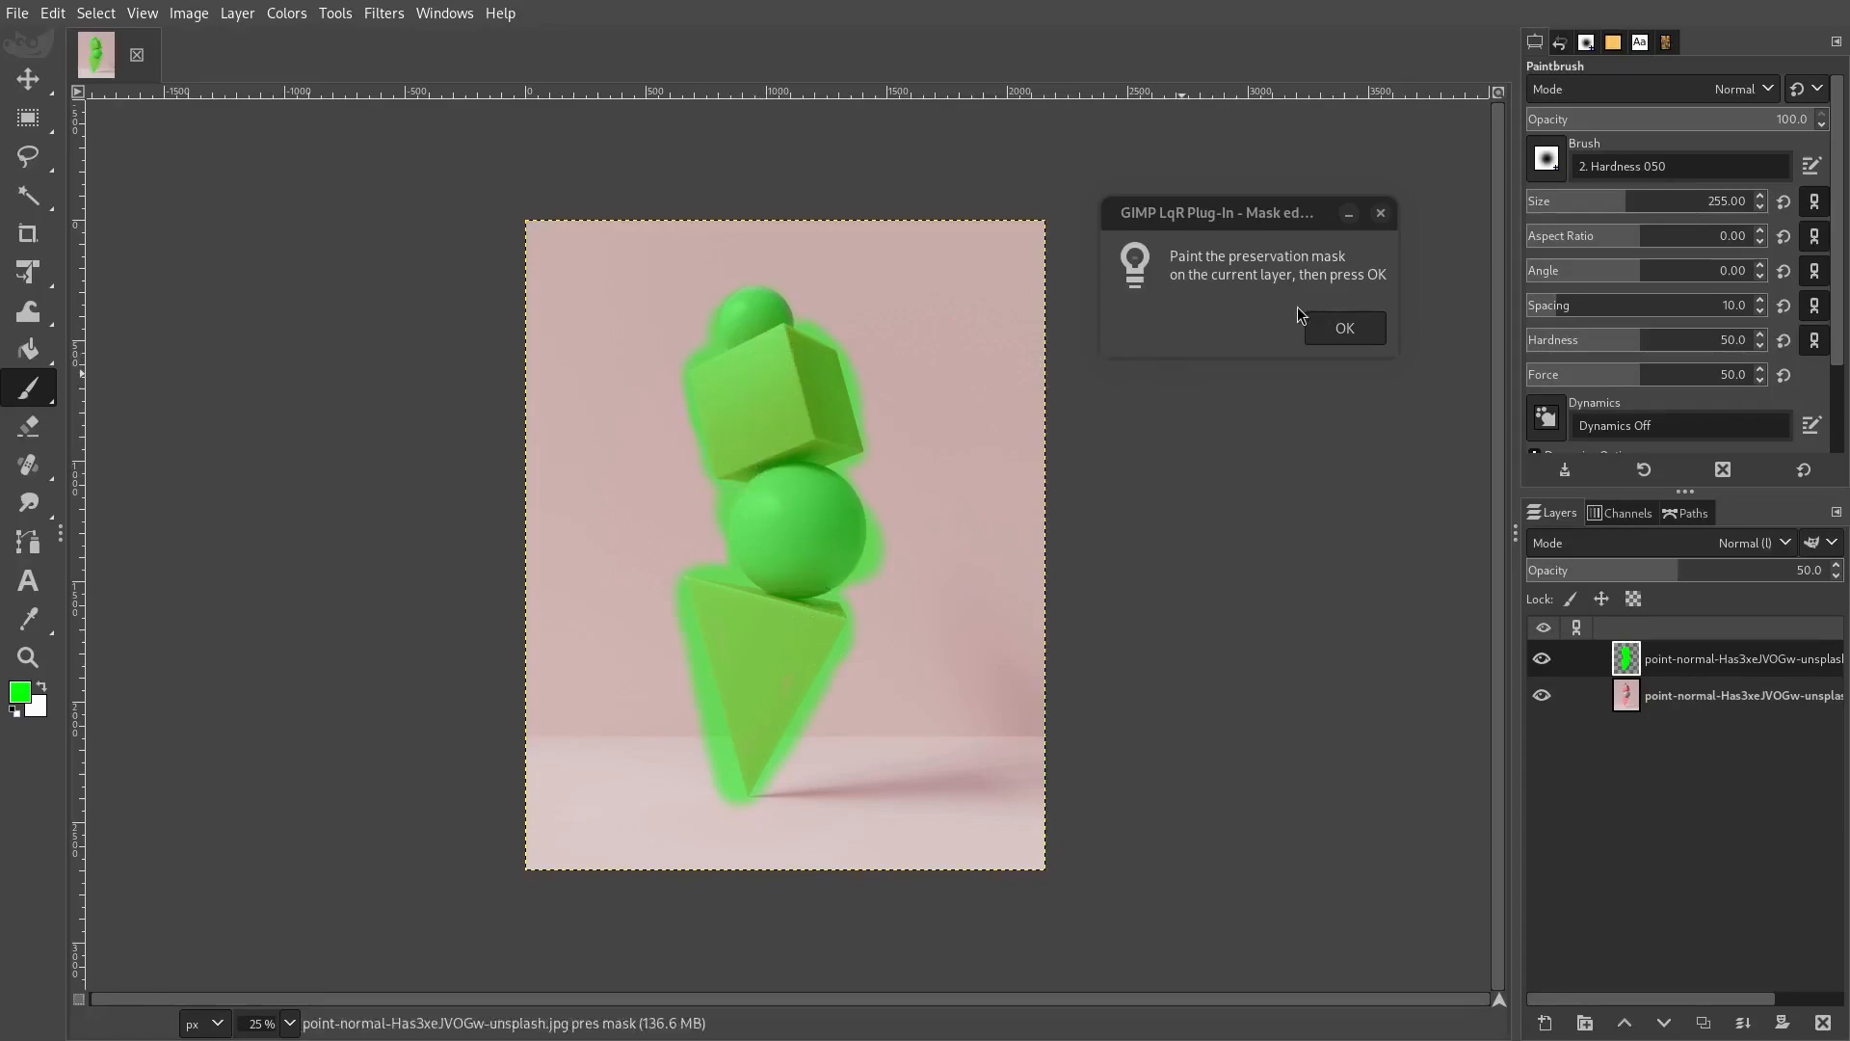
pyautogui.click(1342, 330)
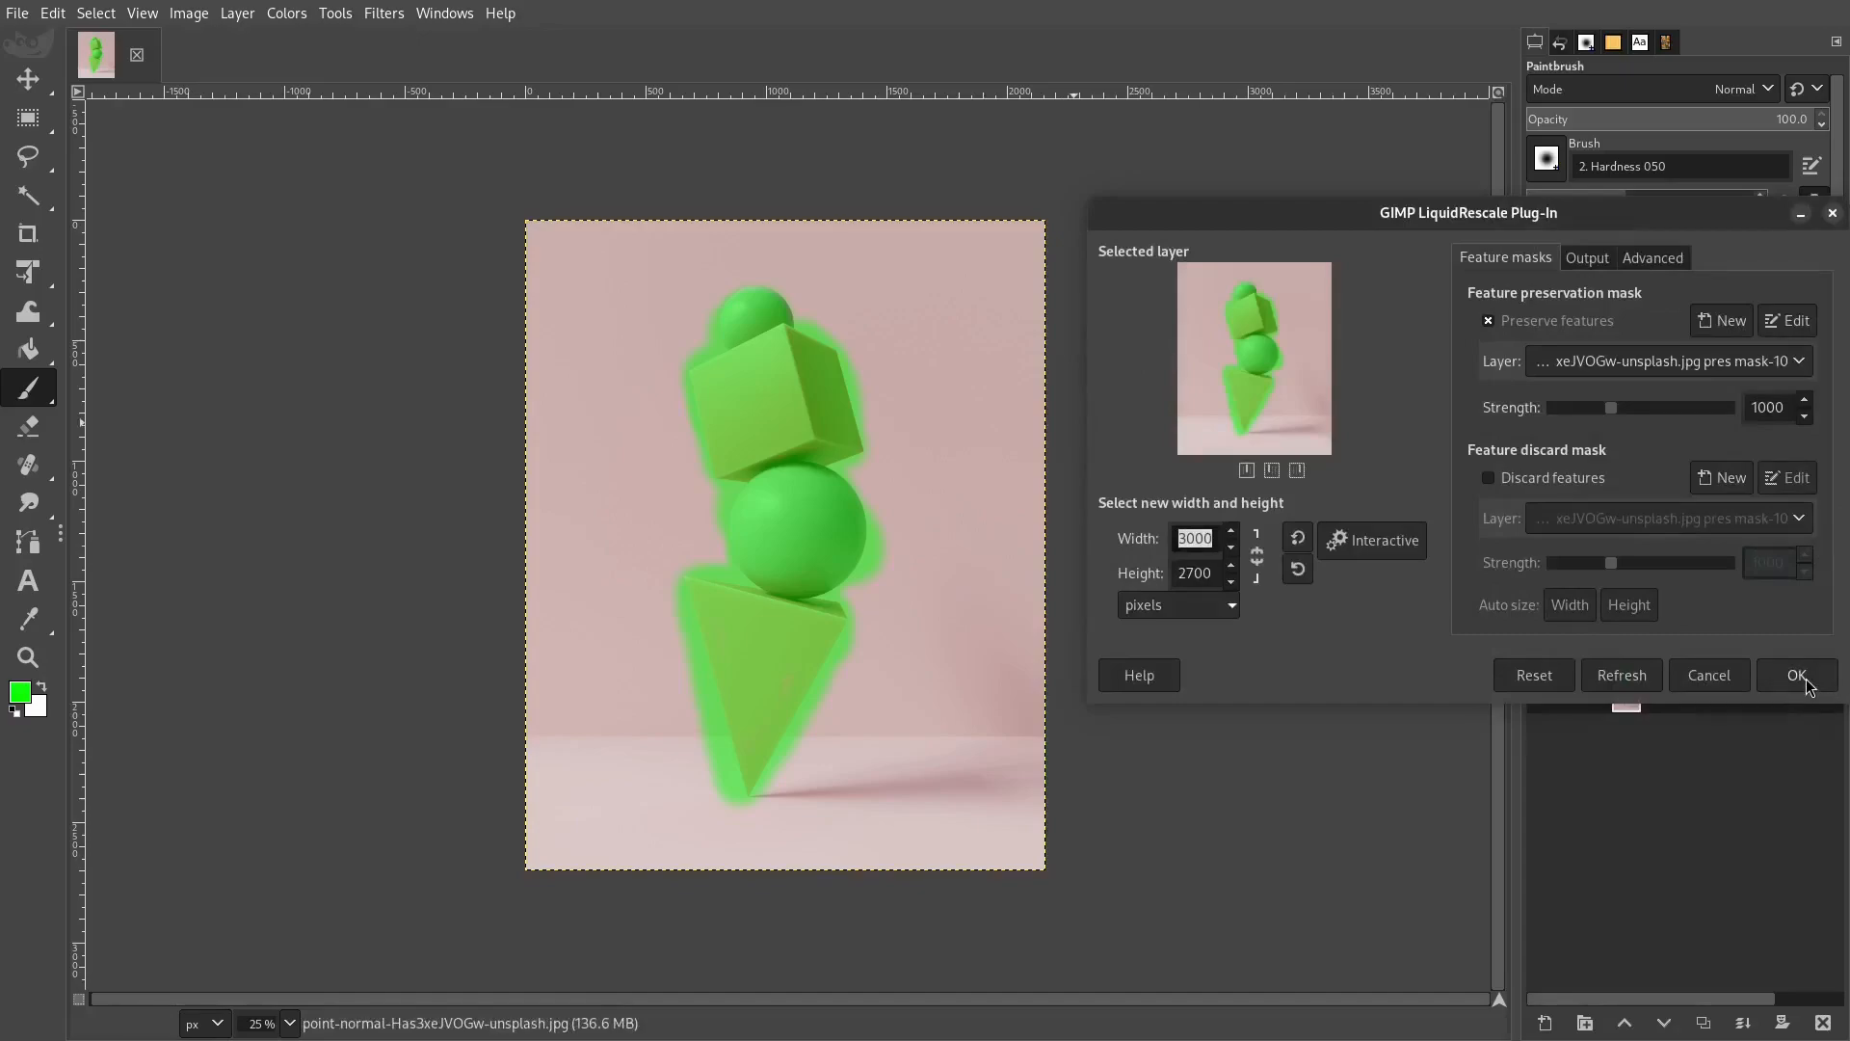
# - Apply the liquid rescale and hide the green preservation mask layer
pyautogui.click(1798, 677)
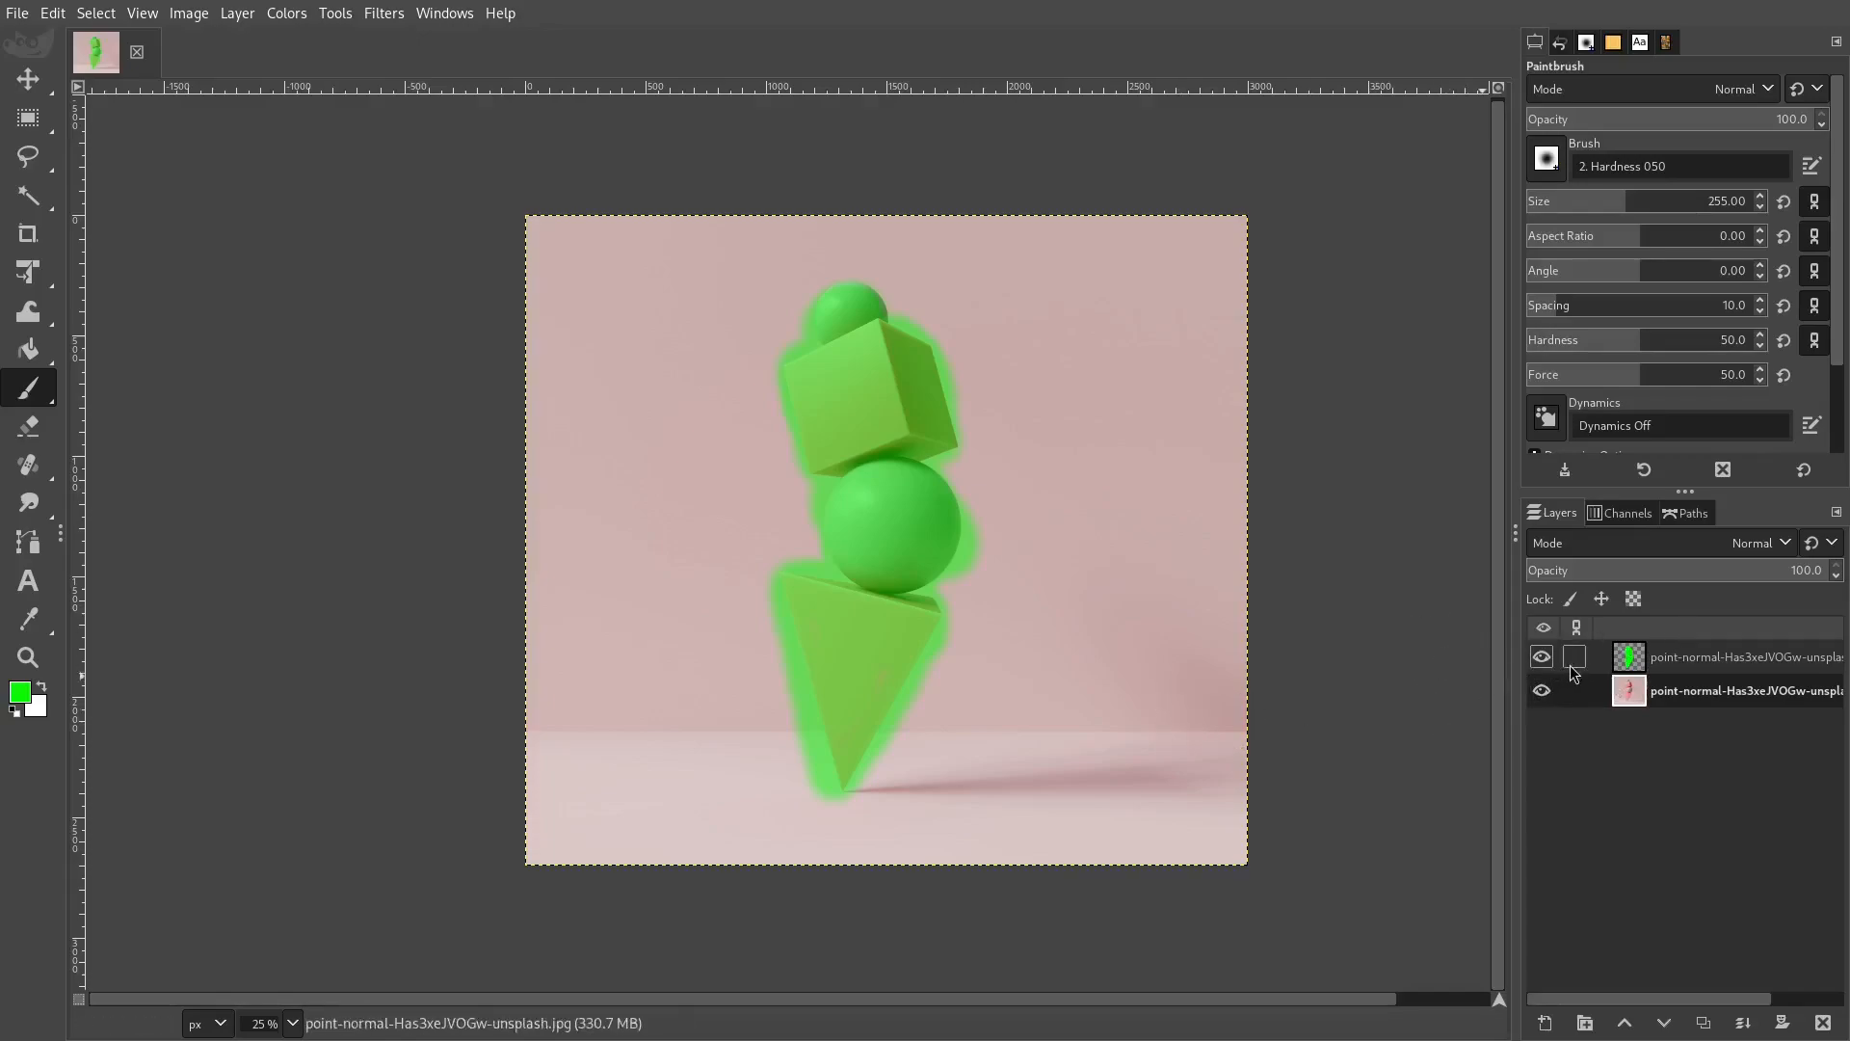
pyautogui.click(1541, 656)
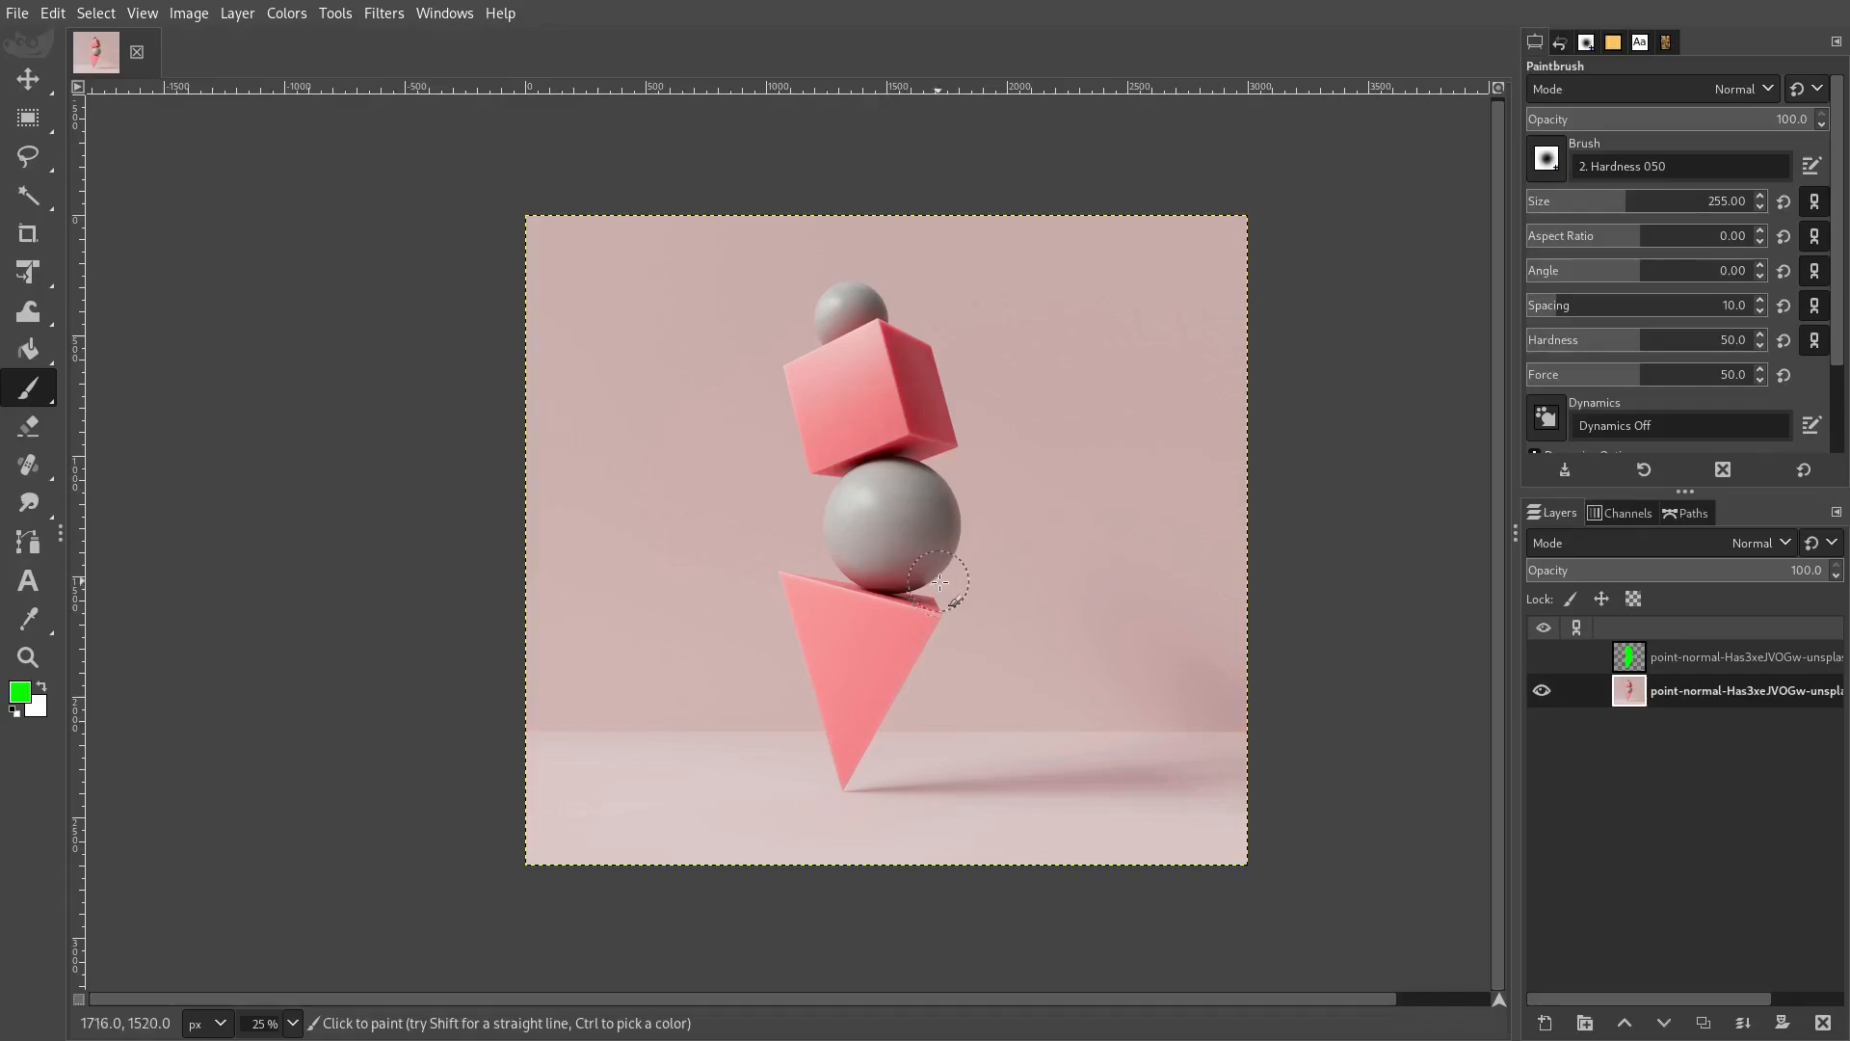
pyautogui.click(189, 13)
pyautogui.moveTo(164, 13)
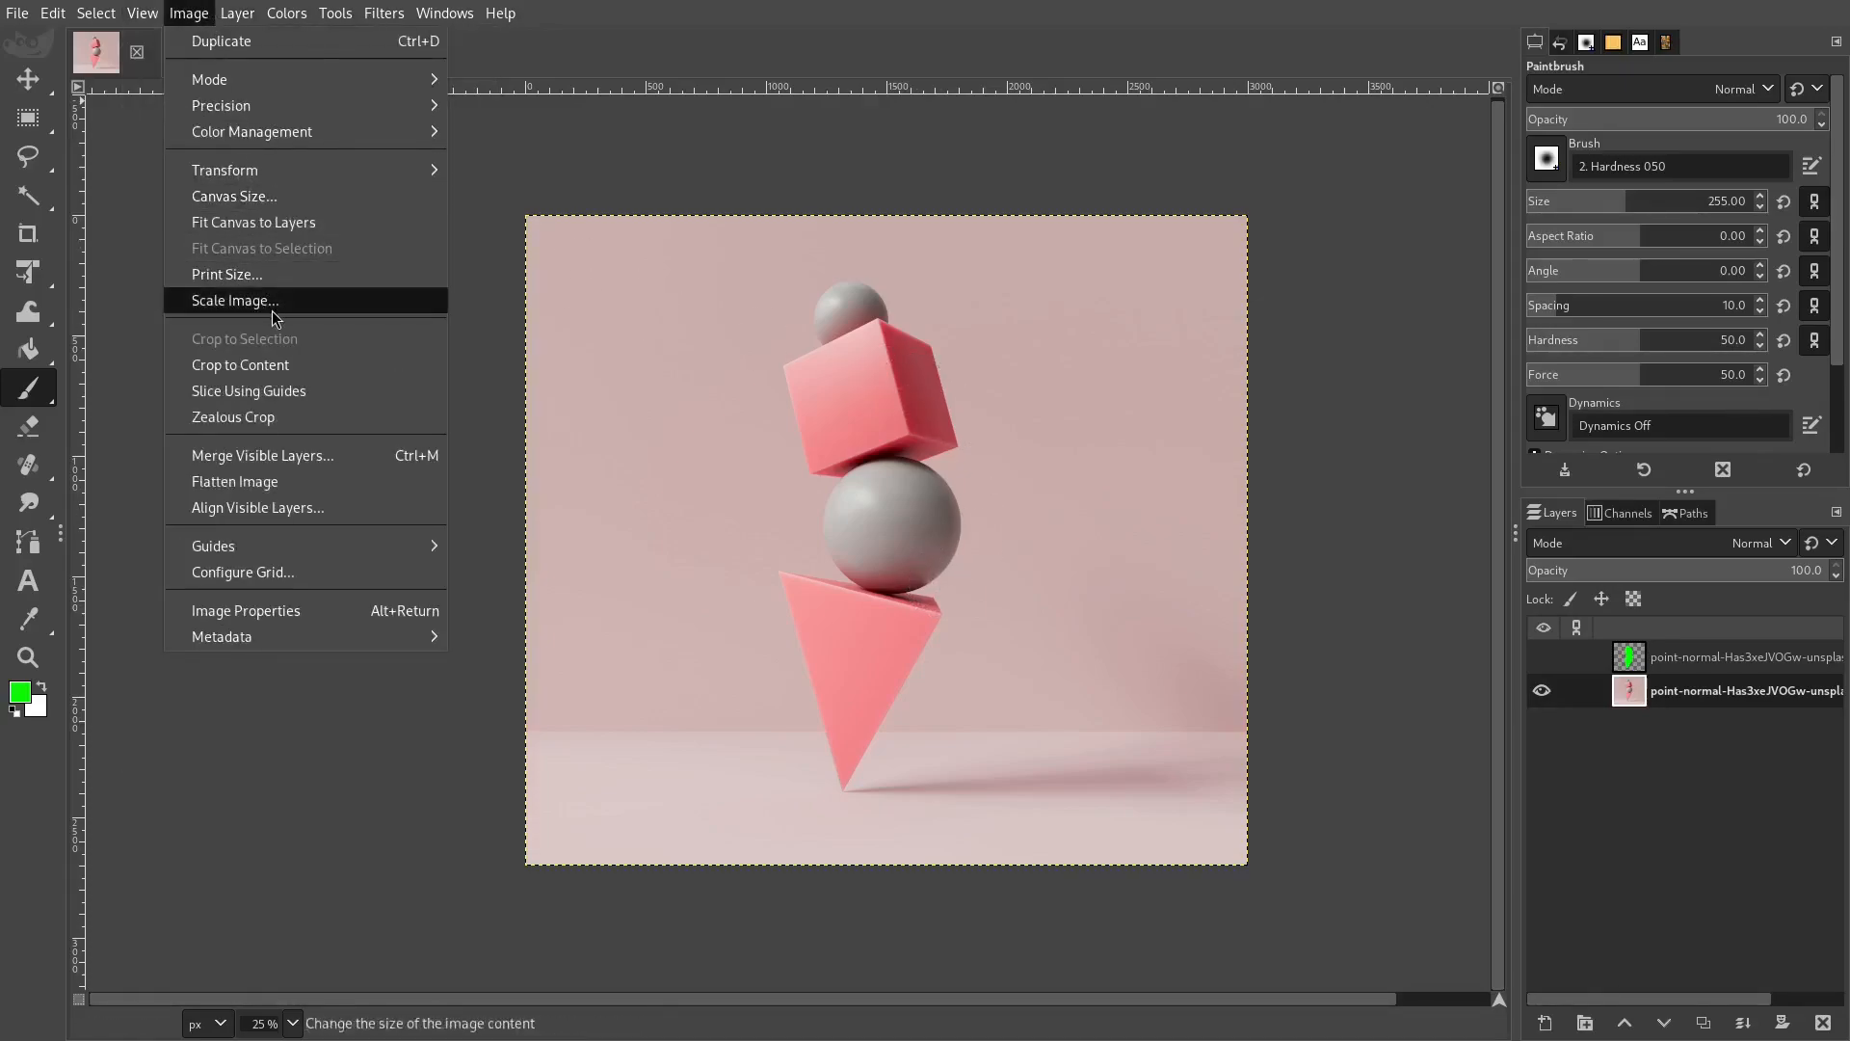
pyautogui.click(1665, 713)
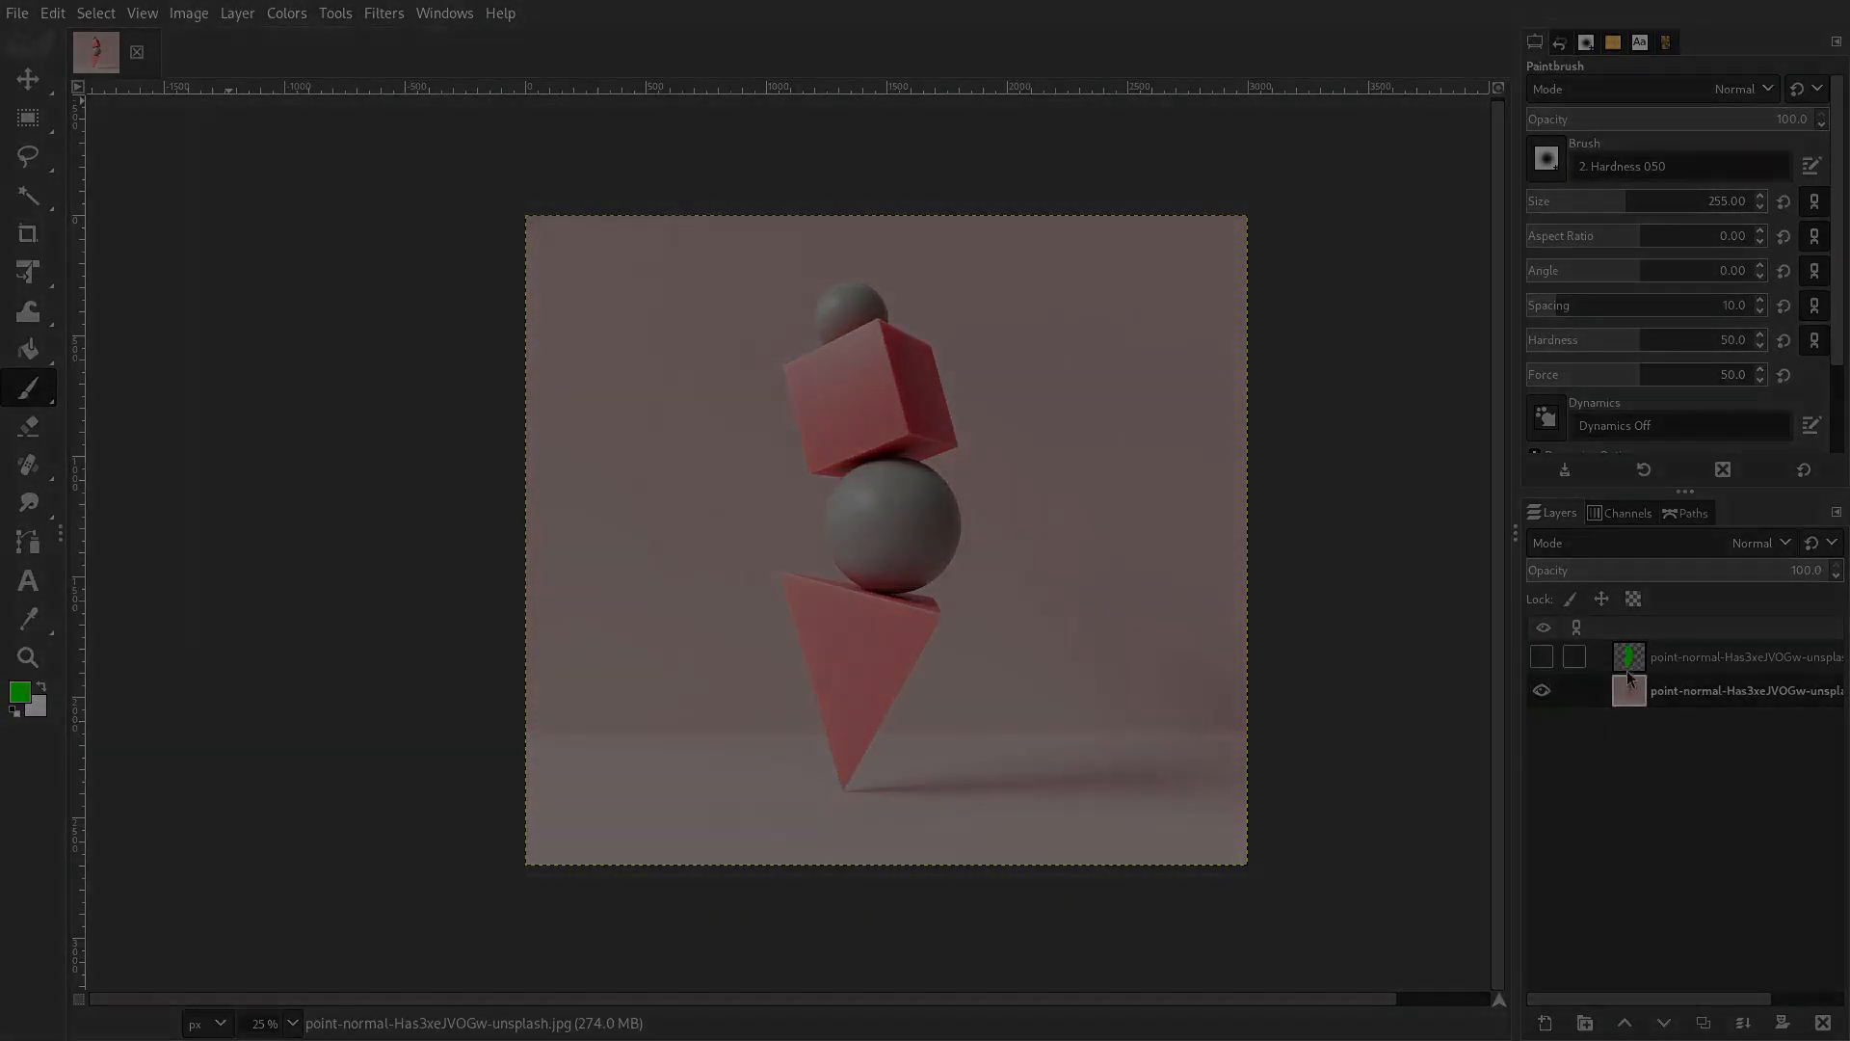